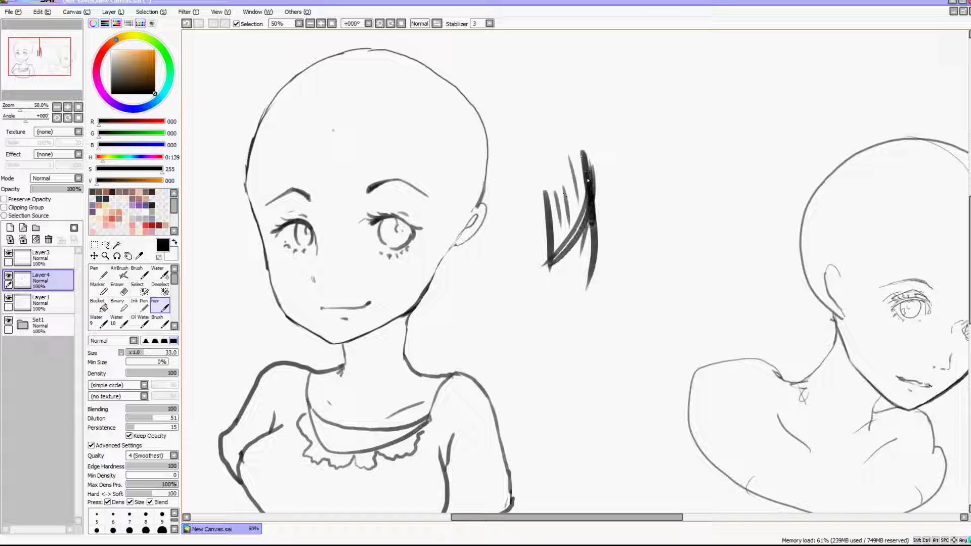
Step: Undo all the black test strokes drawn between the two figures
click(187, 24)
click(186, 24)
click(187, 24)
click(187, 24)
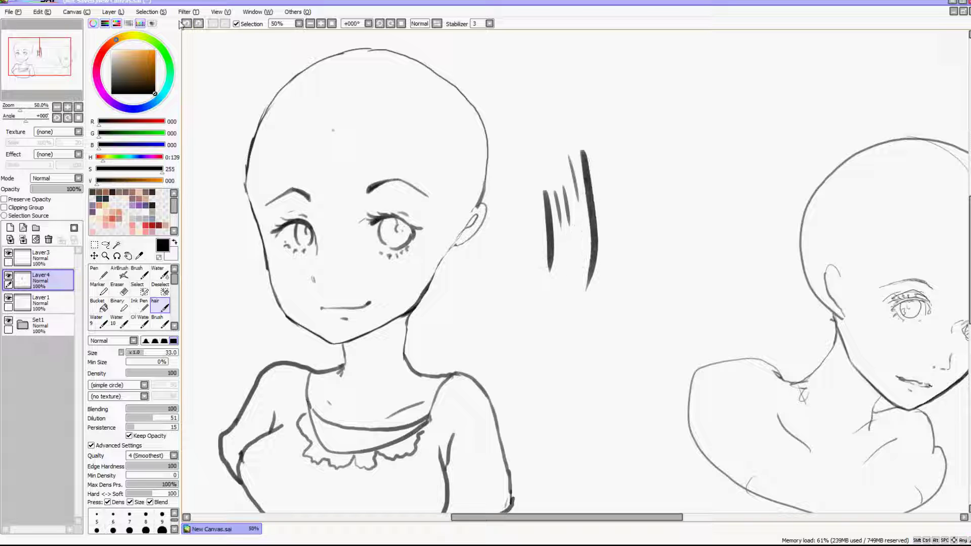
click(188, 24)
click(187, 24)
click(187, 24)
click(187, 23)
click(187, 24)
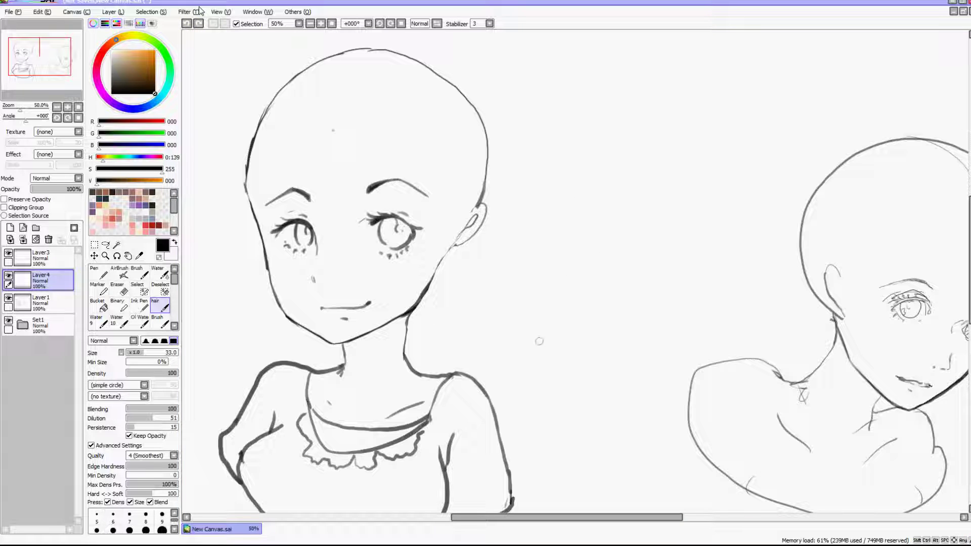
Step: Try the Ink Pen at size 9 with several curved hair strokes to the right of the left figure's face
click(137, 308)
click(162, 492)
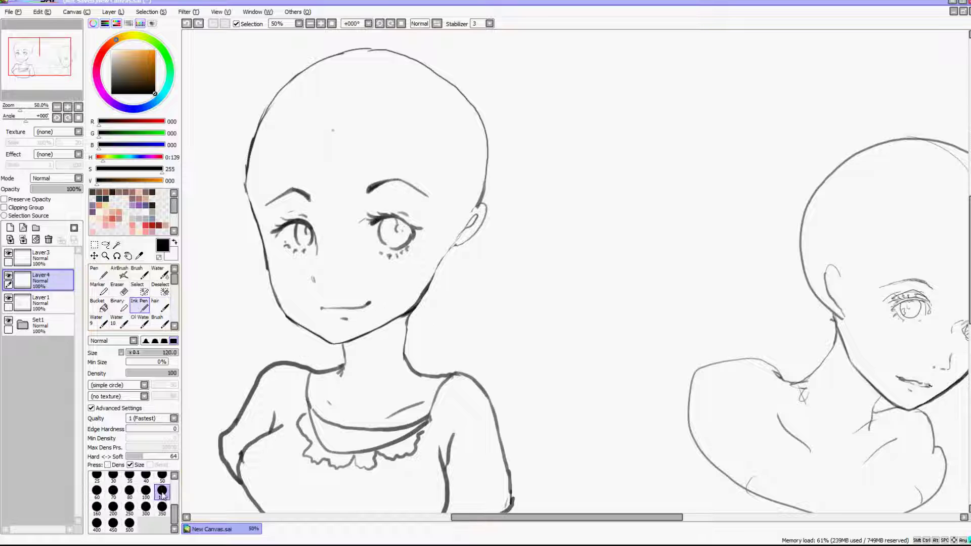
click(162, 478)
click(174, 477)
click(162, 478)
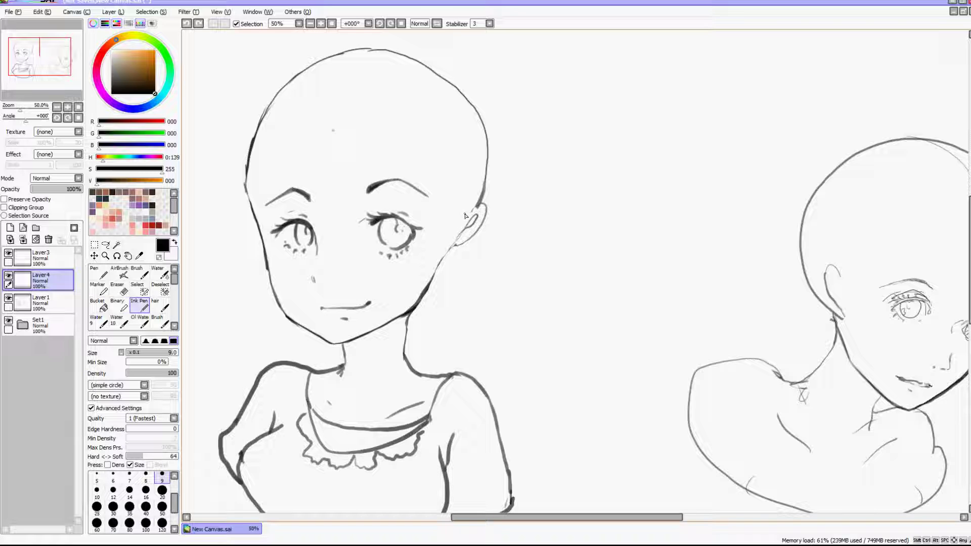
mouse_move(546, 212)
mouse_down()
mouse_move(556, 268)
mouse_move(530, 319)
mouse_up()
drag(546, 215, 507, 309)
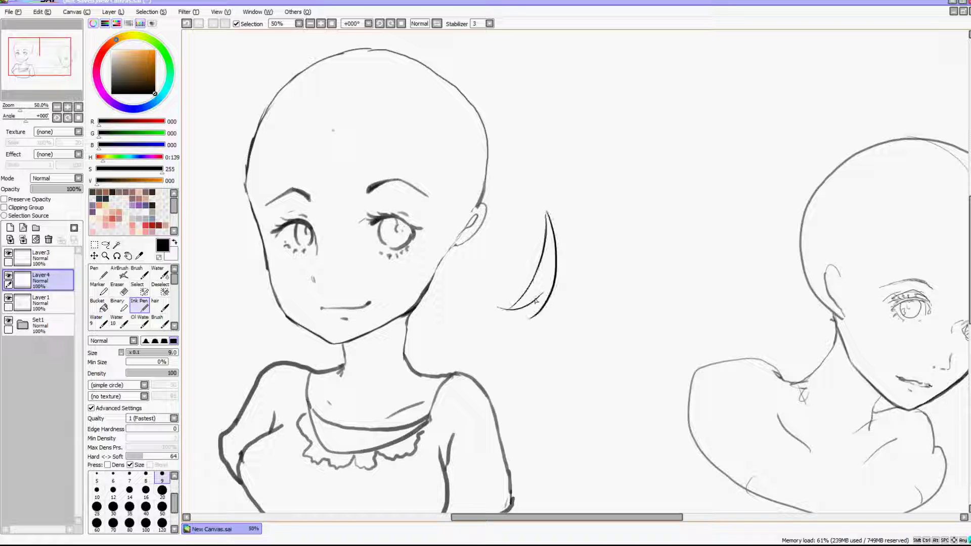
drag(540, 250, 487, 289)
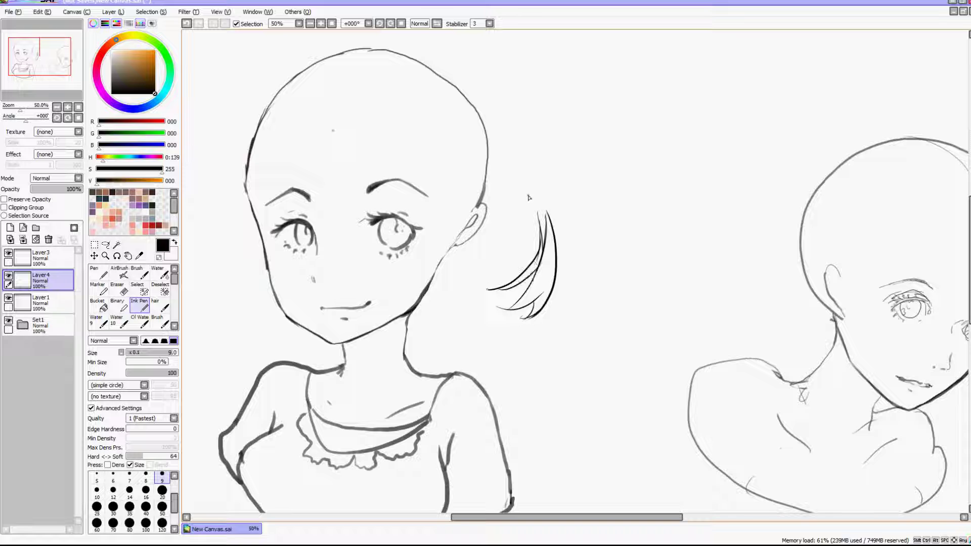
Step: Undo the Ink Pen hair strokes, try another curved strand in the same spot, and undo it as well
key(ctrl+z)
key(ctrl+z)
key(ctrl+z)
key(ctrl+z)
key(ctrl+z)
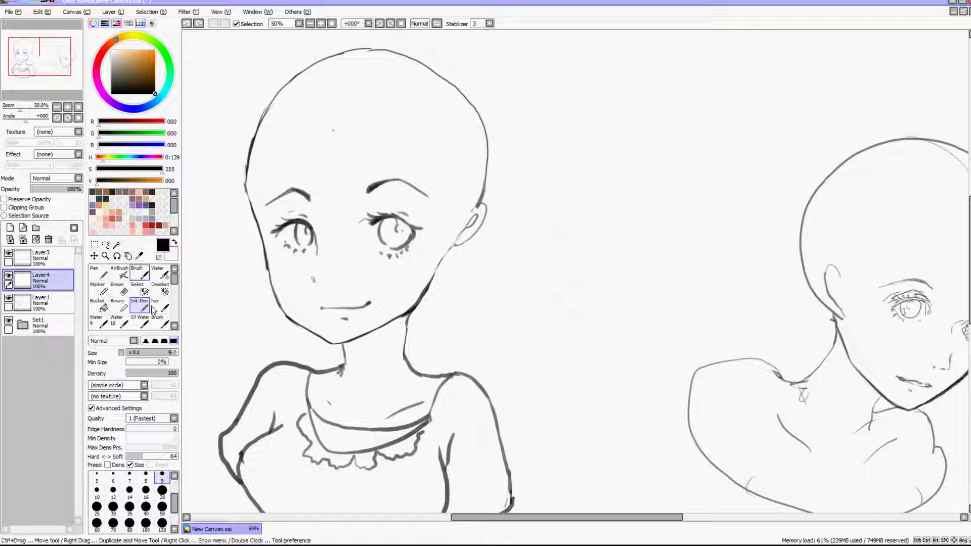
mouse_move(546, 247)
mouse_down()
mouse_move(477, 317)
mouse_move(523, 319)
mouse_up()
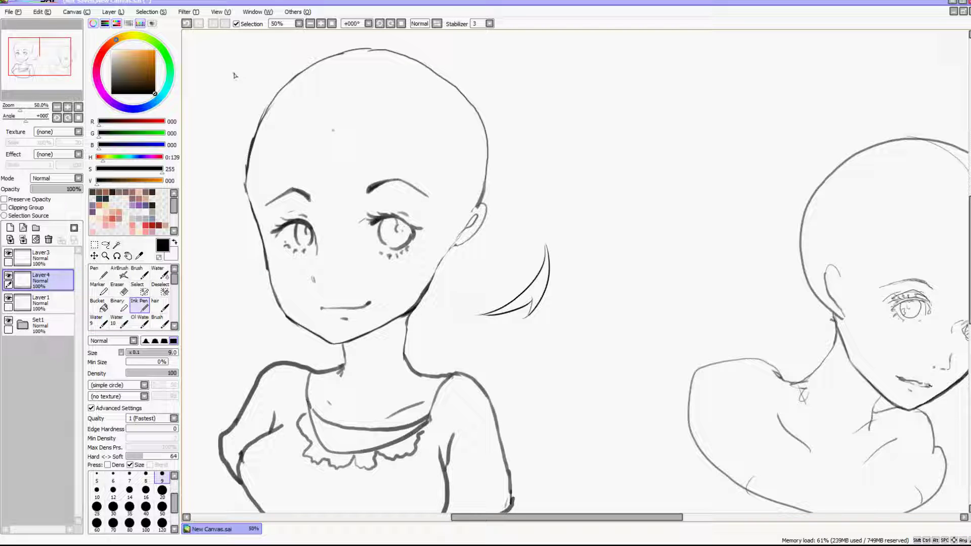
click(187, 24)
click(186, 24)
Step: Try the Water brush at size 120 beside the left figure, undo the strokes and return to the Ink Pen
click(160, 275)
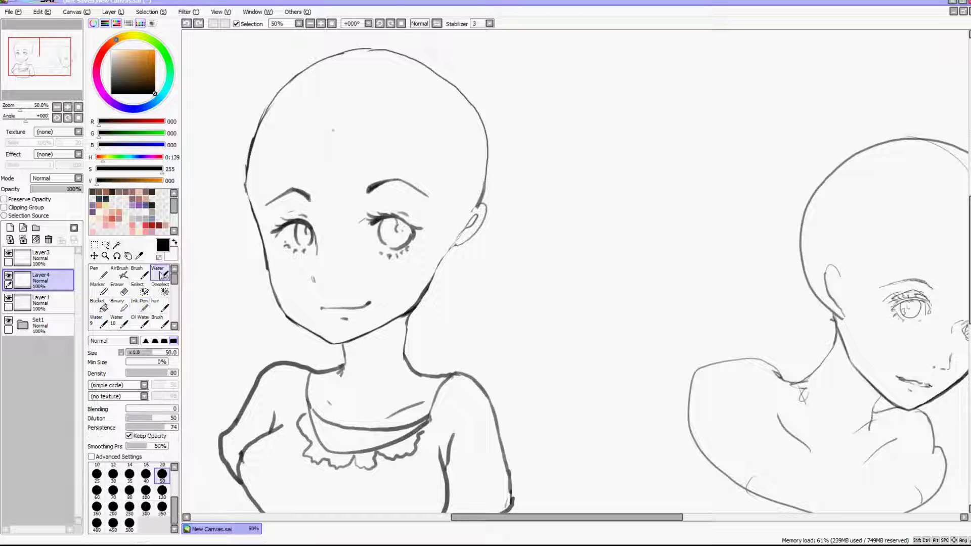
mouse_move(532, 234)
mouse_down()
mouse_move(590, 161)
mouse_move(556, 232)
mouse_move(558, 180)
mouse_move(551, 258)
mouse_up()
click(187, 24)
click(186, 24)
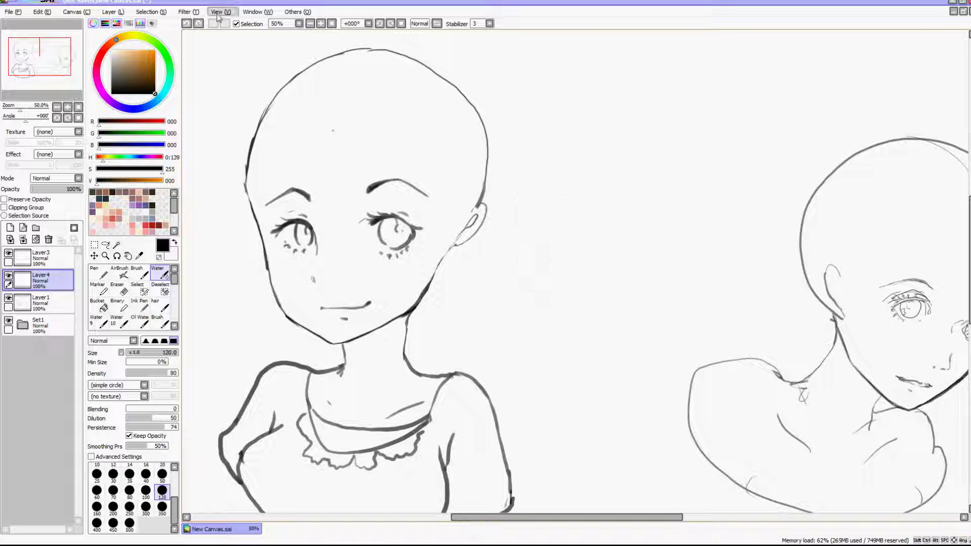
click(143, 306)
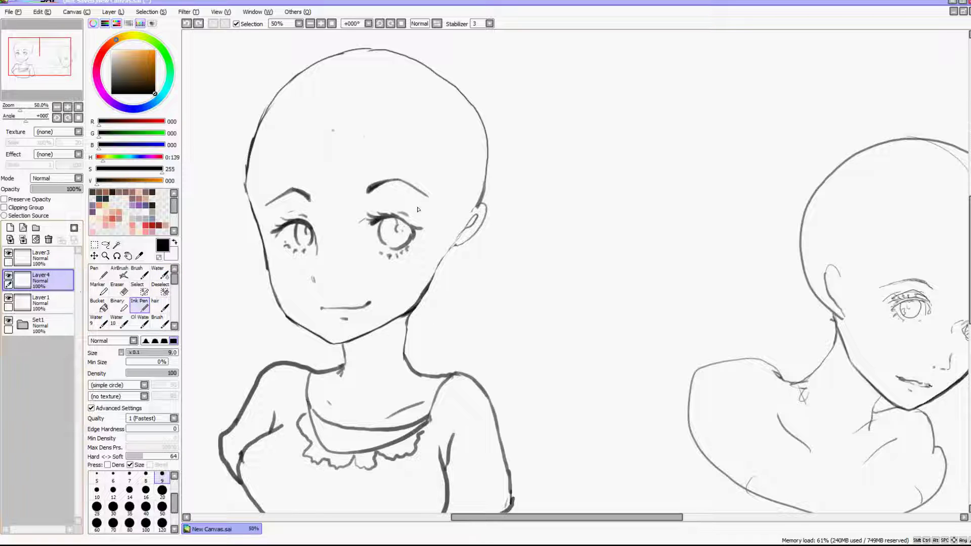
Step: With Layer1 active, select the empty background around both figures using the Magic Wand
scroll(419, 209, down, 3)
scroll(466, 184, up, 3)
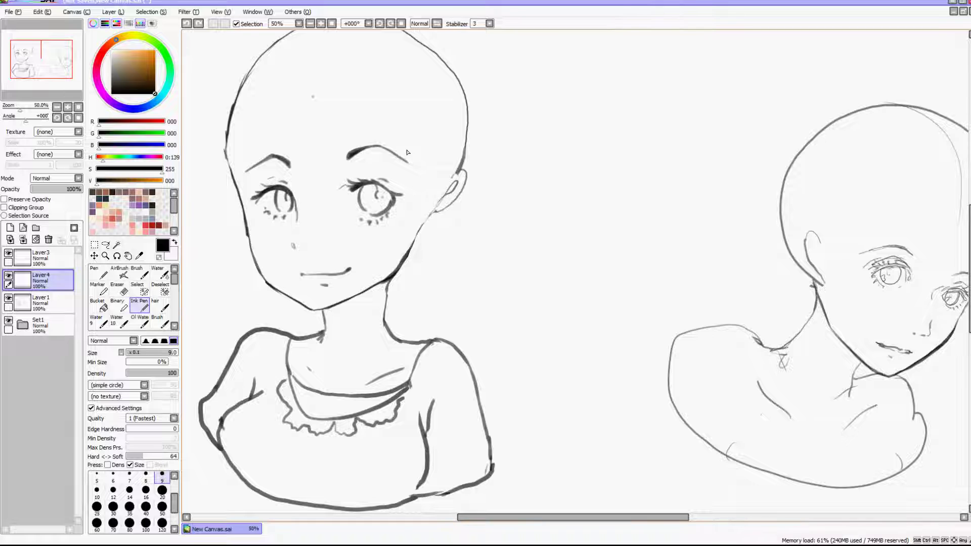
click(117, 245)
click(51, 304)
click(219, 271)
scroll(362, 243, down, 2)
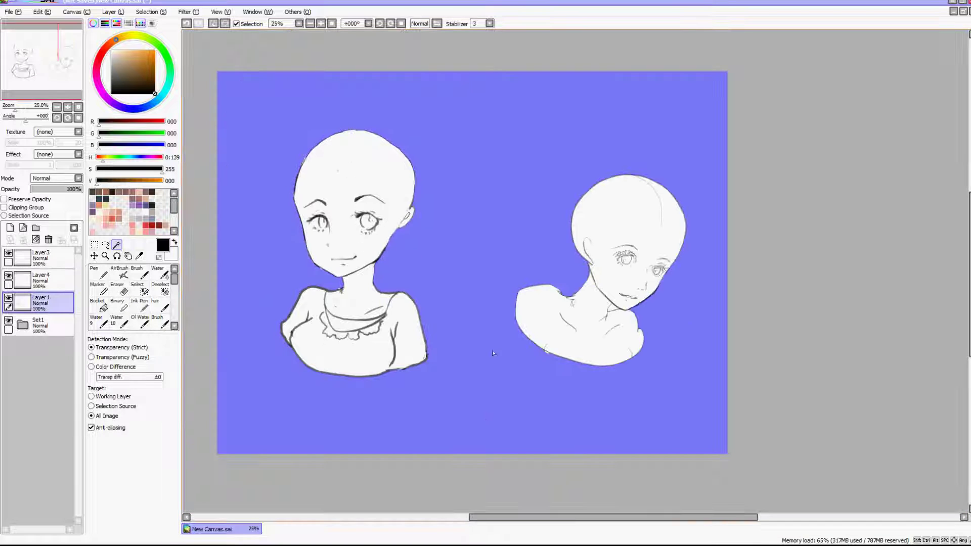
scroll(313, 254, up, 2)
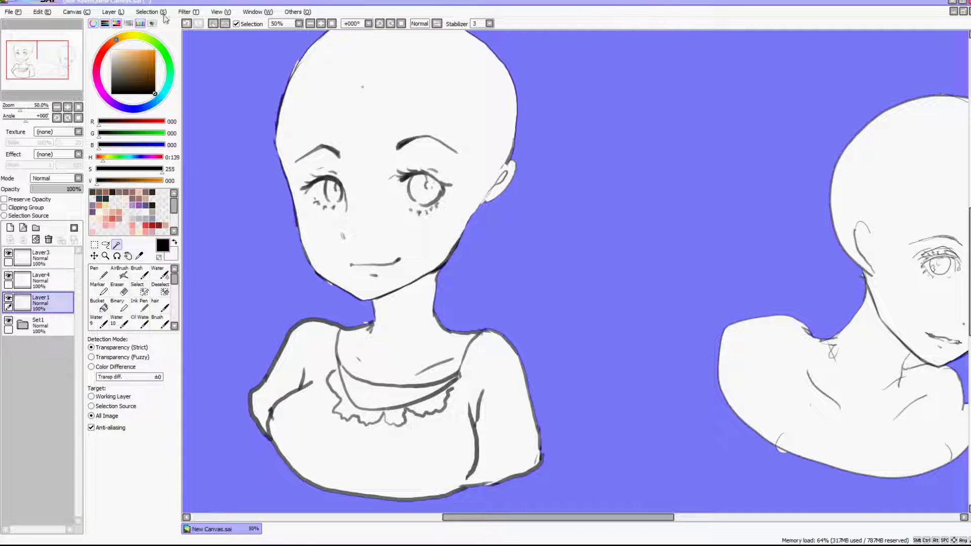
Step: Try filling the selected background with red on a new layer below Layer1, and delete that layer
click(10, 228)
drag(52, 297, 51, 331)
click(145, 225)
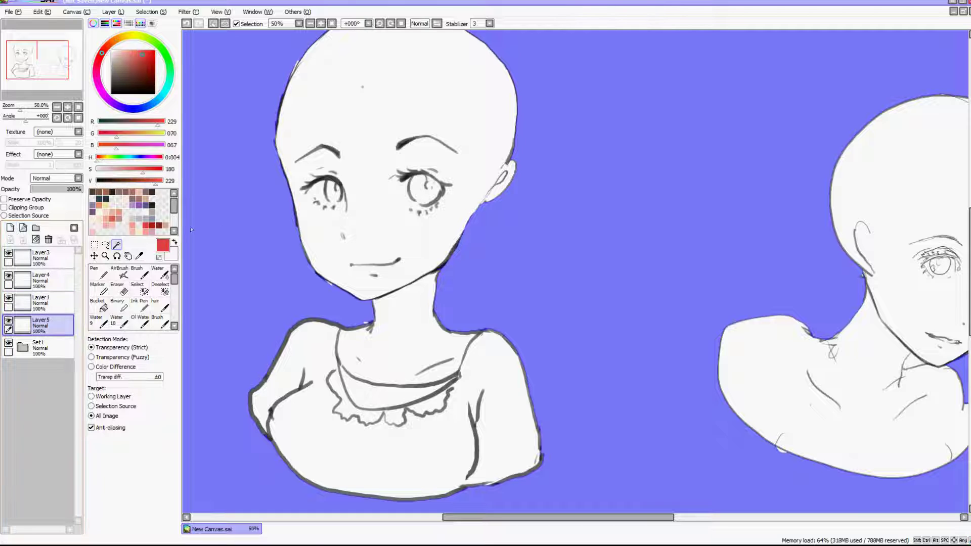
click(104, 307)
click(300, 249)
scroll(300, 249, down, 2)
click(49, 225)
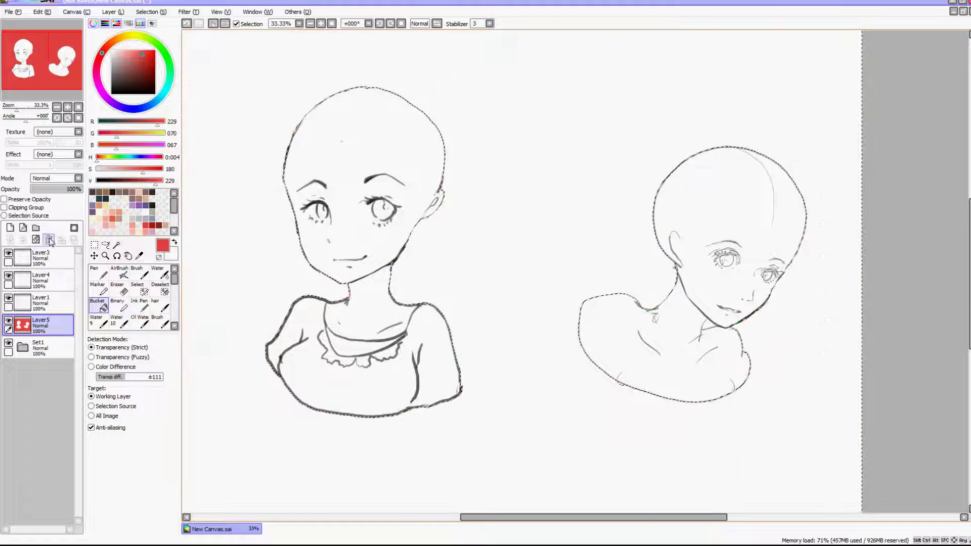
Step: Invert the selection so that it covers the two figures instead of the background
scroll(256, 152, up, 2)
click(194, 14)
mouse_move(152, 15)
click(158, 34)
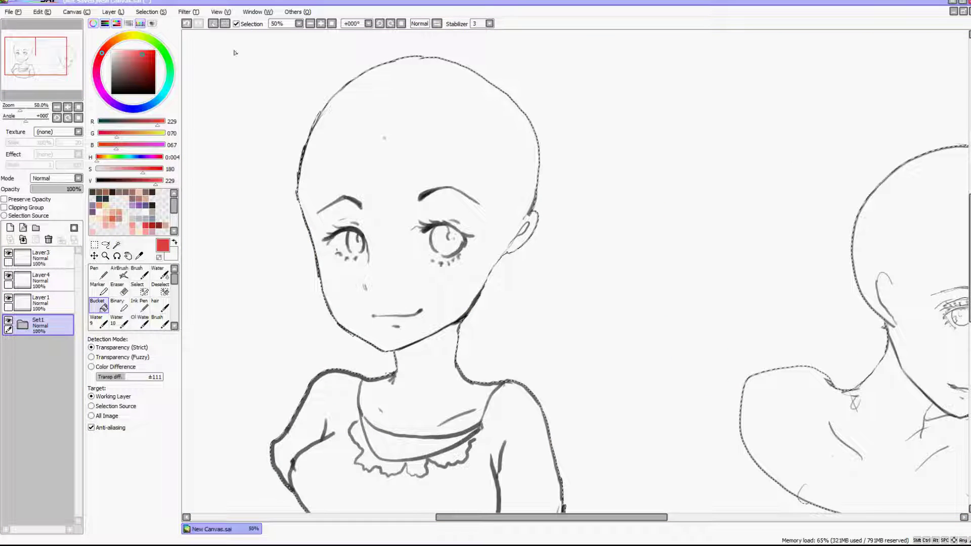
scroll(363, 122, down, 1)
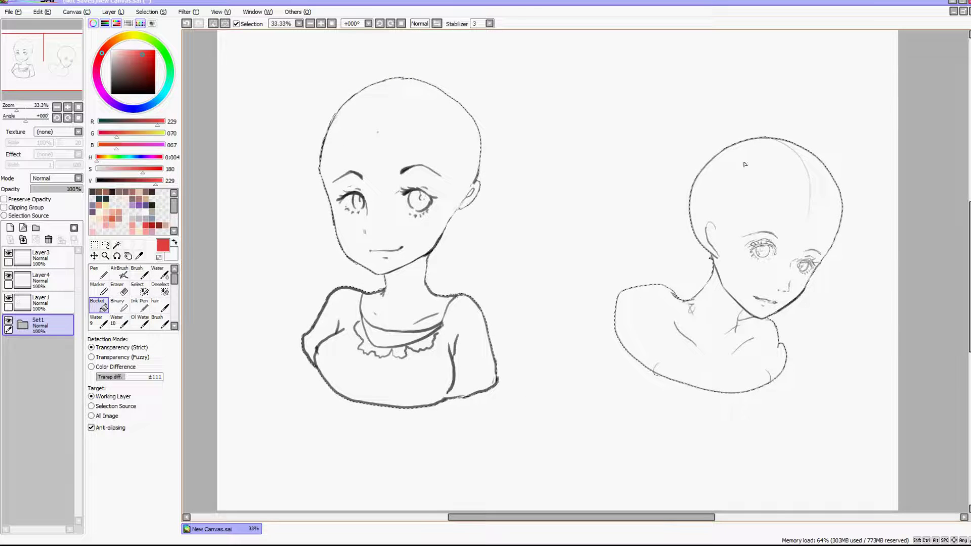
scroll(527, 153, up, 1)
Step: Fill both figures with light grey (RGB 212, 207, 201) on a new layer below Layer1, and clear the selection
click(9, 228)
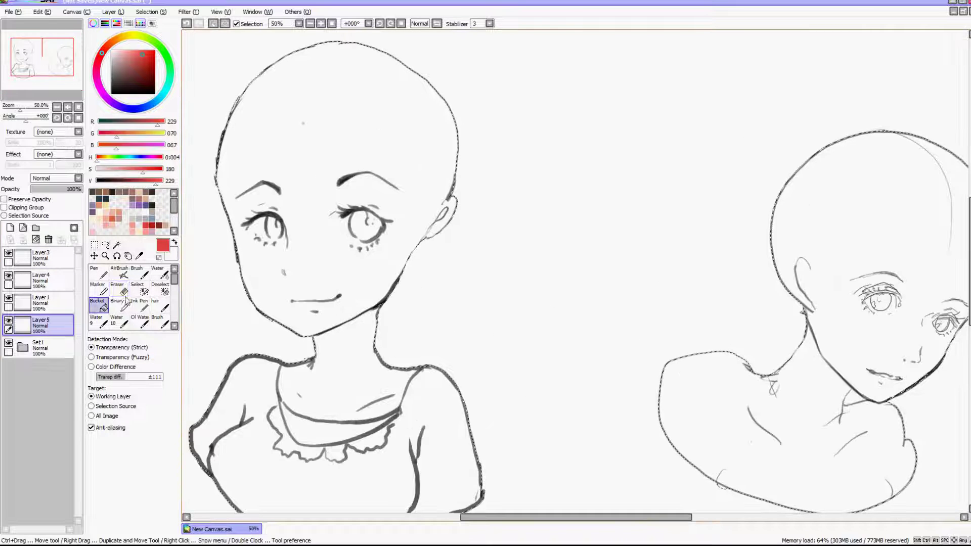
click(136, 217)
click(248, 91)
click(784, 349)
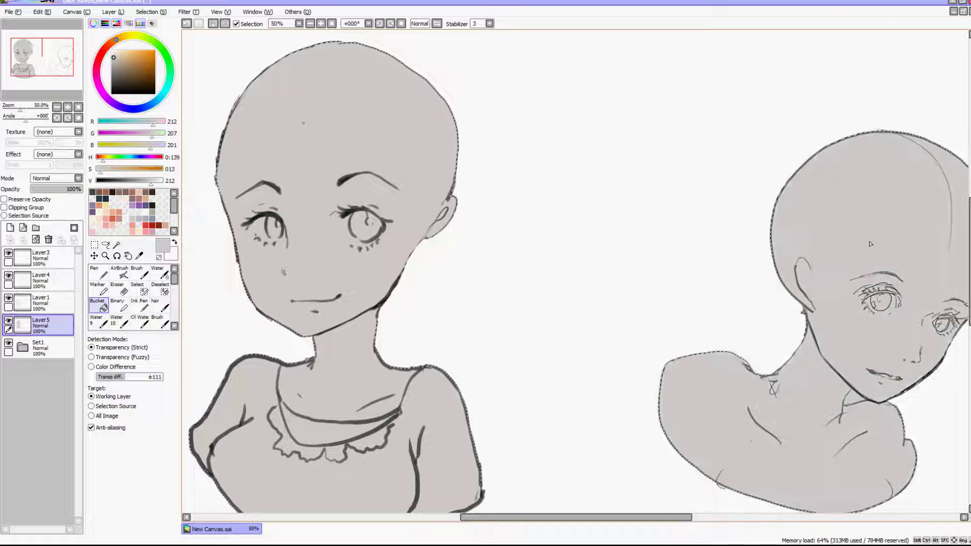
scroll(600, 265, down, 1)
scroll(600, 265, up, 1)
click(94, 244)
key(ctrl+d)
scroll(324, 202, down, 1)
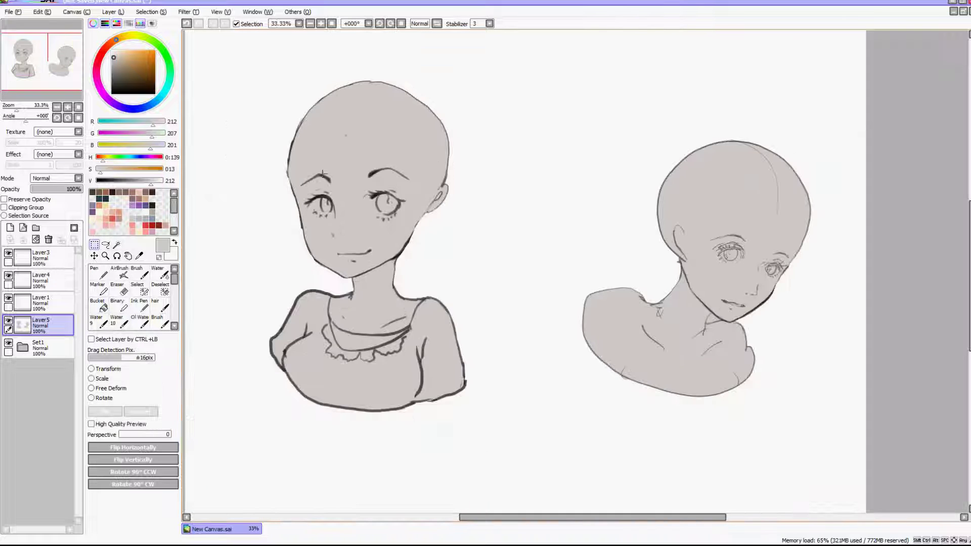
scroll(319, 174, up, 1)
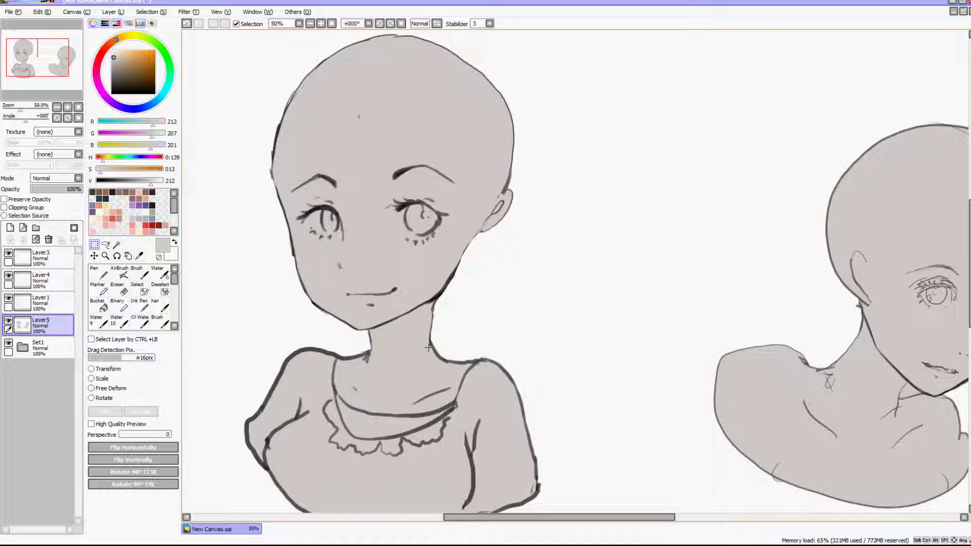
scroll(428, 347, down, 1)
scroll(444, 273, up, 1)
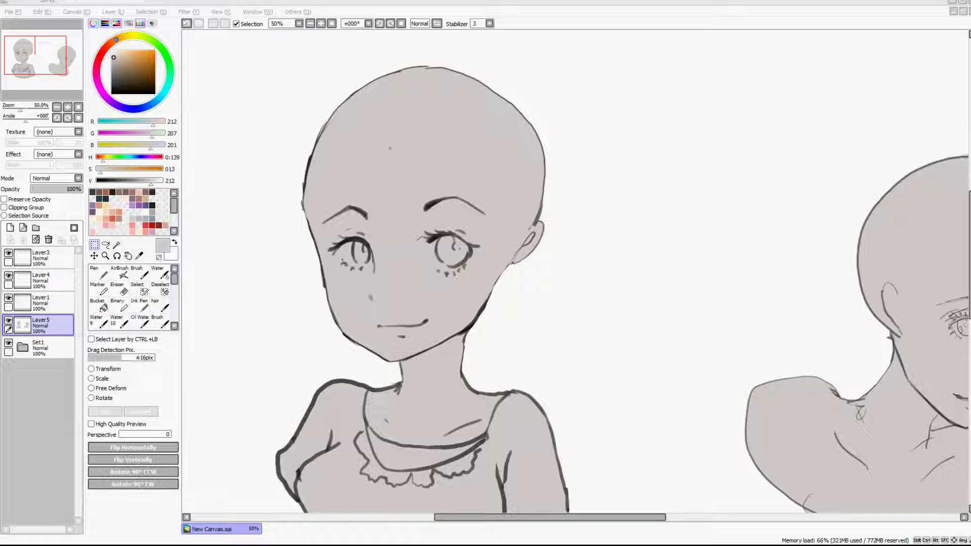
Step: On a new layer above the grey fill, draw the left figure's swept lock over the left eye with the dark brown hair brush
click(58, 260)
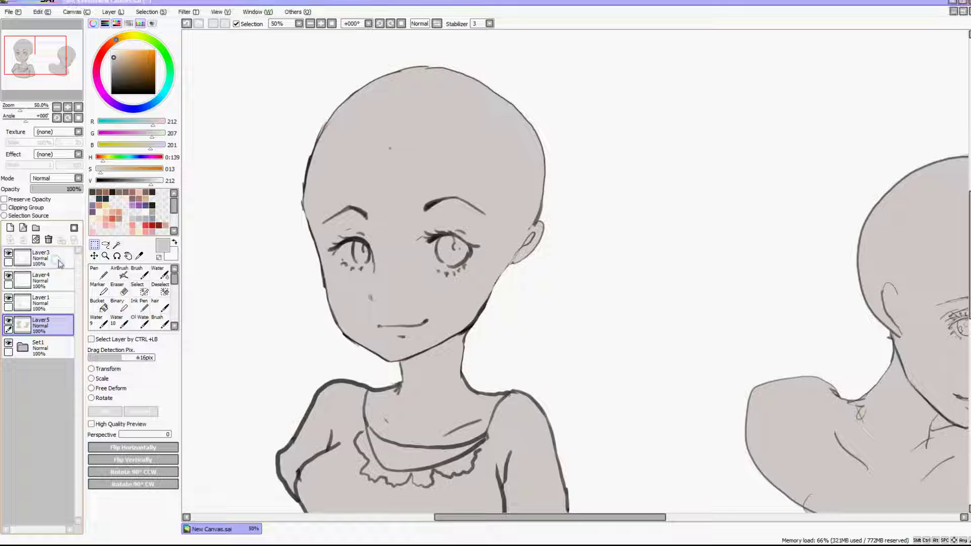
click(10, 228)
click(160, 305)
click(153, 206)
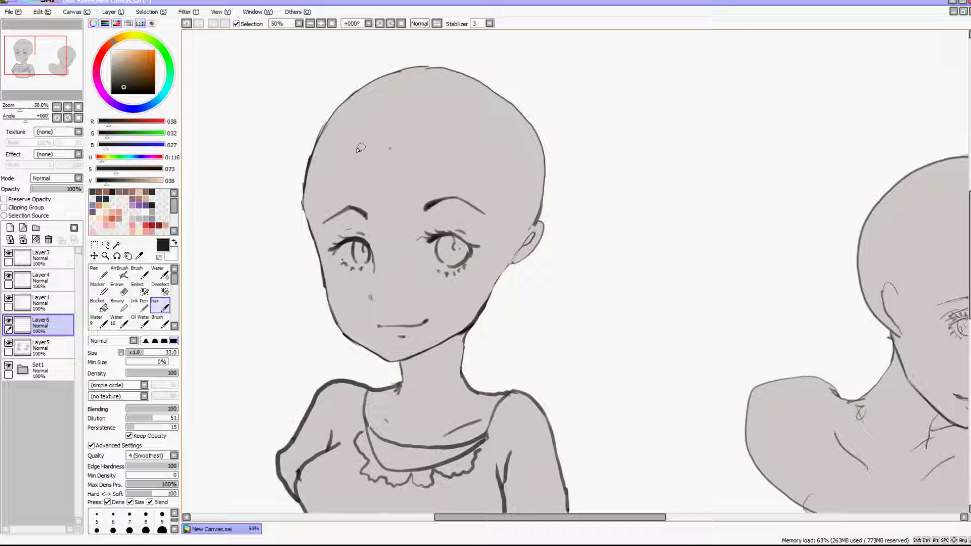
drag(389, 148, 288, 281)
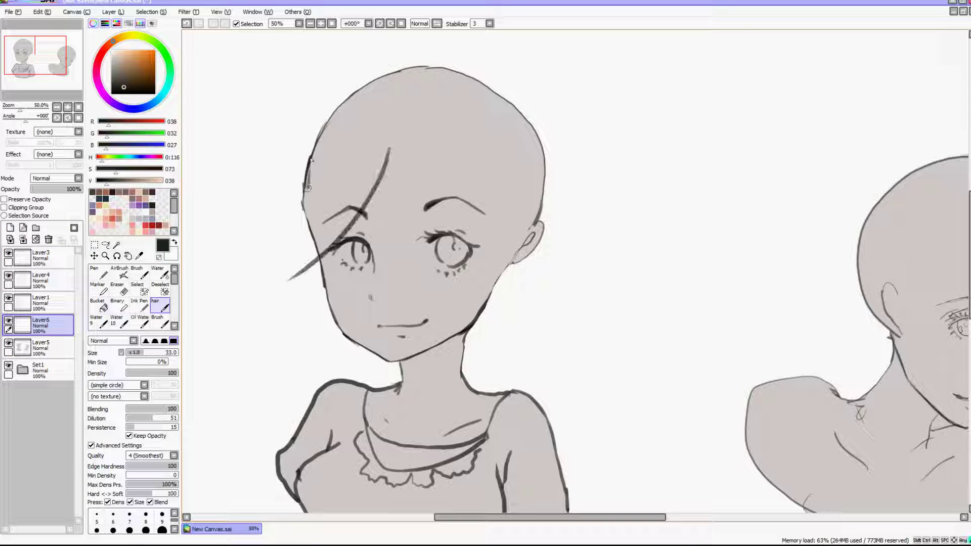
drag(307, 189, 261, 291)
drag(299, 265, 264, 288)
Step: Redo the middle fringe, drawing pointed strands from the parting down between the eyes and over the right eye
mouse_move(389, 151)
mouse_down()
mouse_move(411, 271)
mouse_move(496, 271)
mouse_up()
key(ctrl+z)
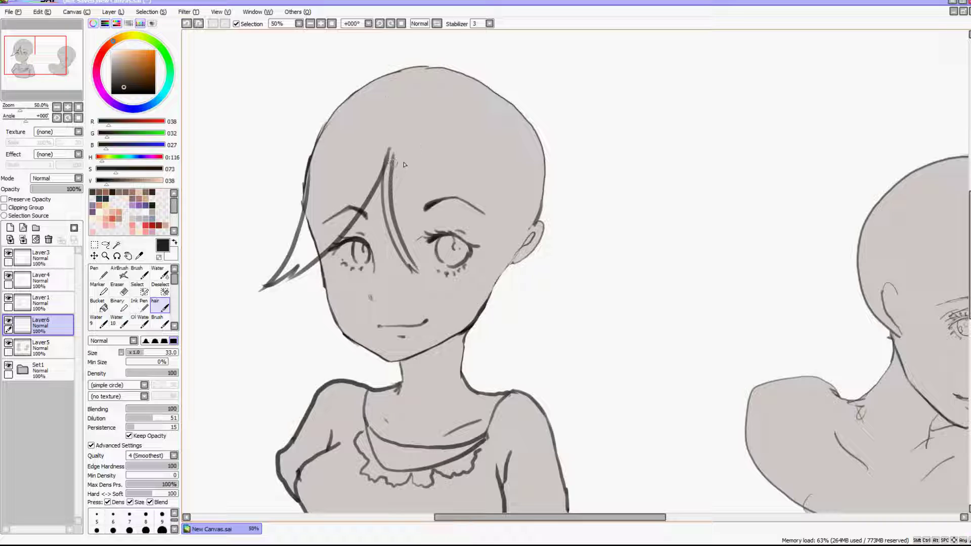
drag(391, 150, 419, 242)
mouse_move(445, 171)
mouse_down()
mouse_move(417, 242)
mouse_move(458, 251)
mouse_up()
Step: Draw the long lock in front of the ear, the flicked strands behind it, and the hair contour beside the left cheek
drag(506, 192, 468, 378)
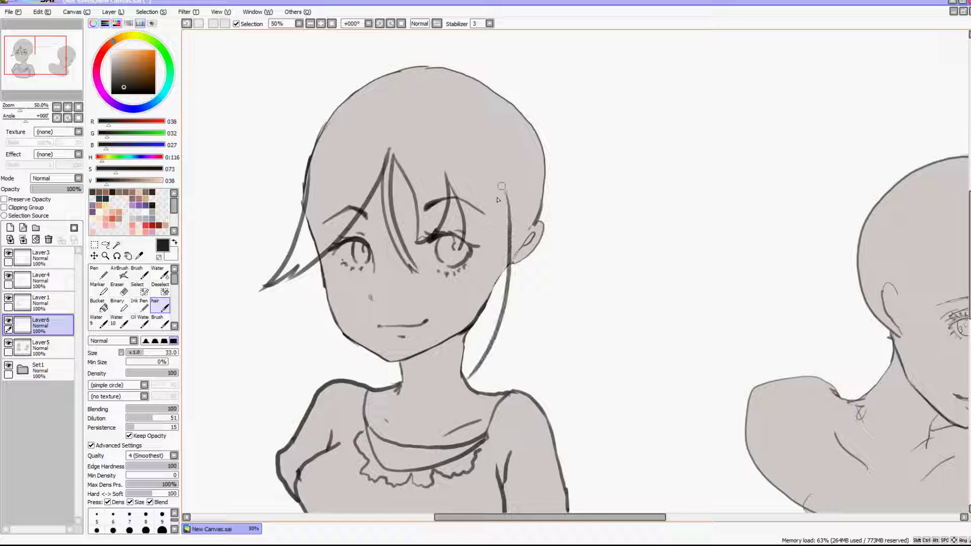
drag(459, 194, 463, 377)
drag(522, 204, 567, 342)
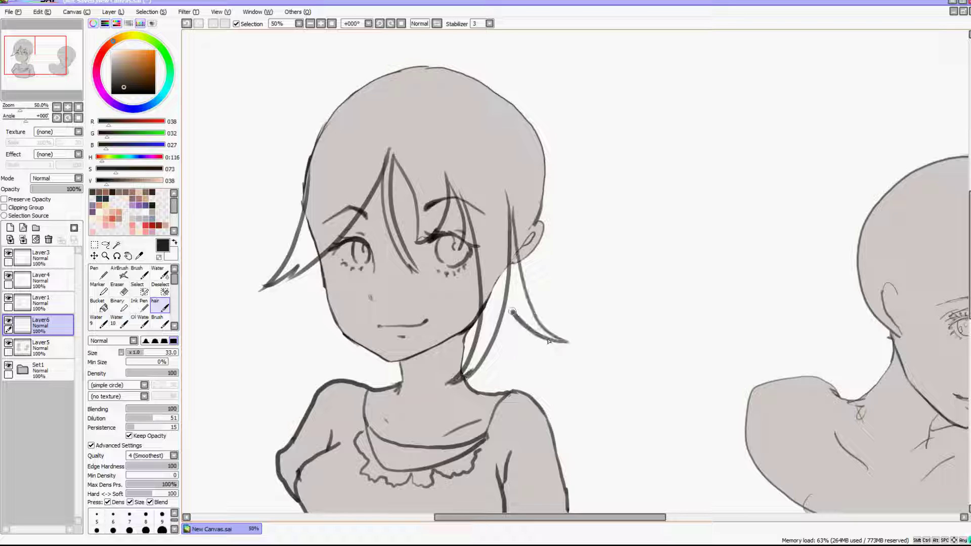
drag(504, 299, 515, 372)
mouse_move(303, 266)
mouse_down()
mouse_move(332, 380)
mouse_move(348, 383)
mouse_up()
Step: Try thinner outer strands at brush size 9 beside the left cheek, and undo them
click(161, 515)
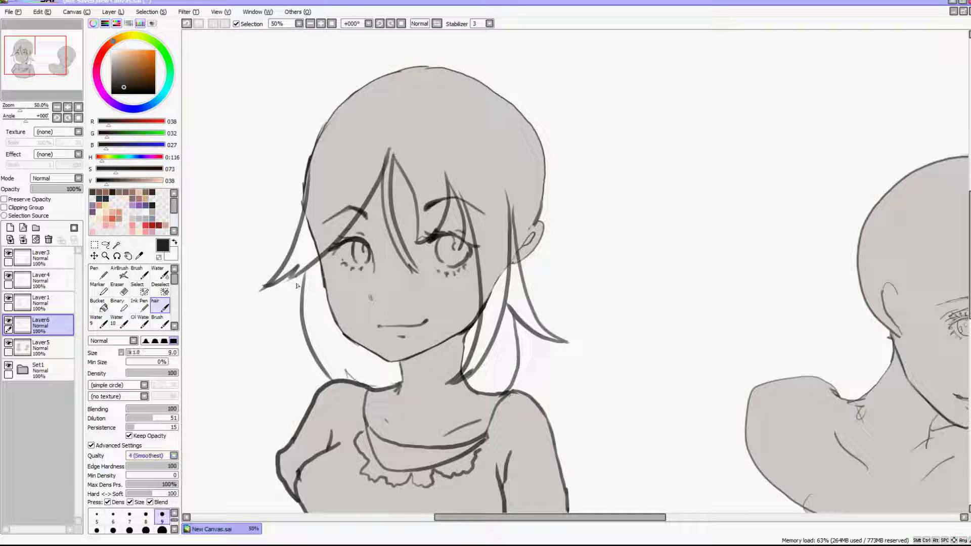
drag(299, 289, 255, 348)
drag(296, 320, 253, 351)
click(186, 23)
click(187, 23)
Step: Set the hair brush size to 20 and draw pointed outer strands beside the left cheek and behind the right ear
click(162, 530)
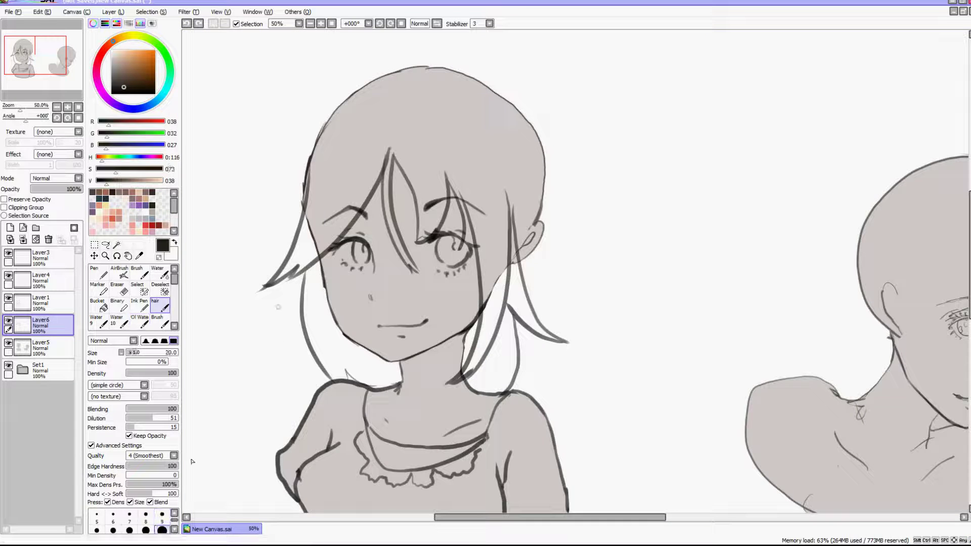
mouse_move(304, 272)
mouse_down()
mouse_move(249, 336)
mouse_move(286, 325)
mouse_move(275, 365)
mouse_up()
mouse_move(276, 363)
mouse_down()
mouse_move(301, 341)
mouse_move(312, 349)
mouse_up()
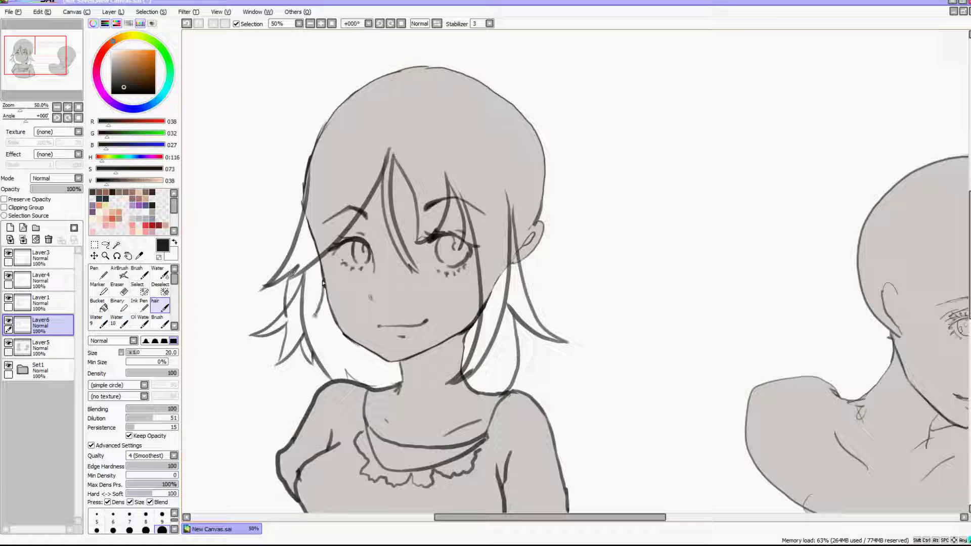
drag(546, 158, 554, 328)
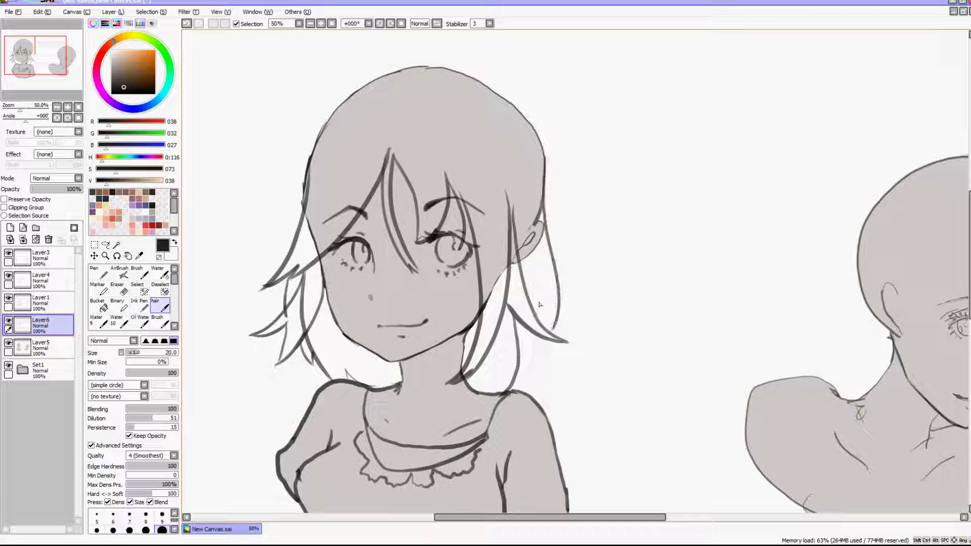
drag(520, 355, 483, 396)
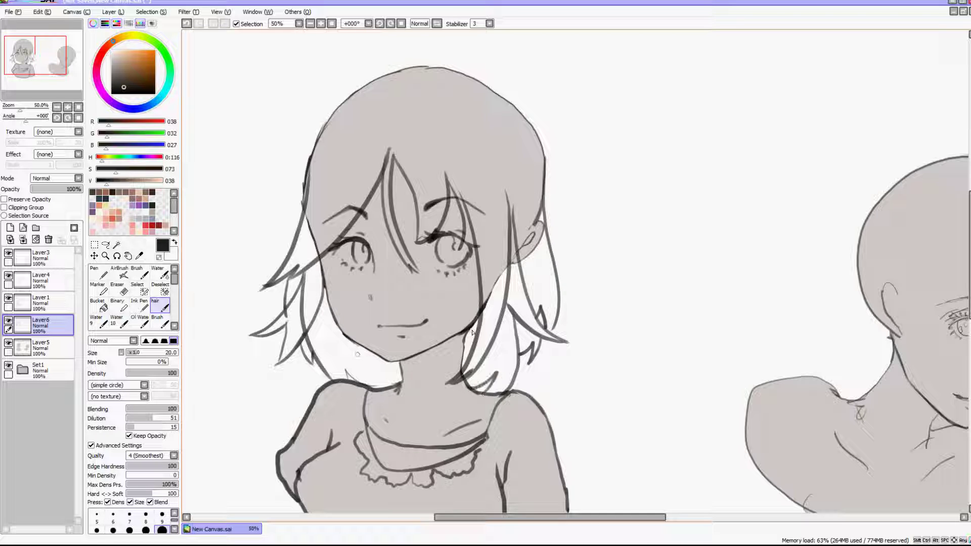
Step: Draw the hair edge beside the neck and the outer hair outline over the crown, slightly outside the skull
mouse_move(366, 365)
mouse_down()
mouse_move(368, 385)
mouse_move(400, 387)
mouse_up()
mouse_move(460, 68)
mouse_down()
mouse_move(554, 165)
mouse_move(558, 261)
mouse_move(388, 66)
mouse_move(307, 144)
mouse_move(322, 282)
mouse_up()
scroll(286, 189, down, 4)
scroll(267, 158, up, 6)
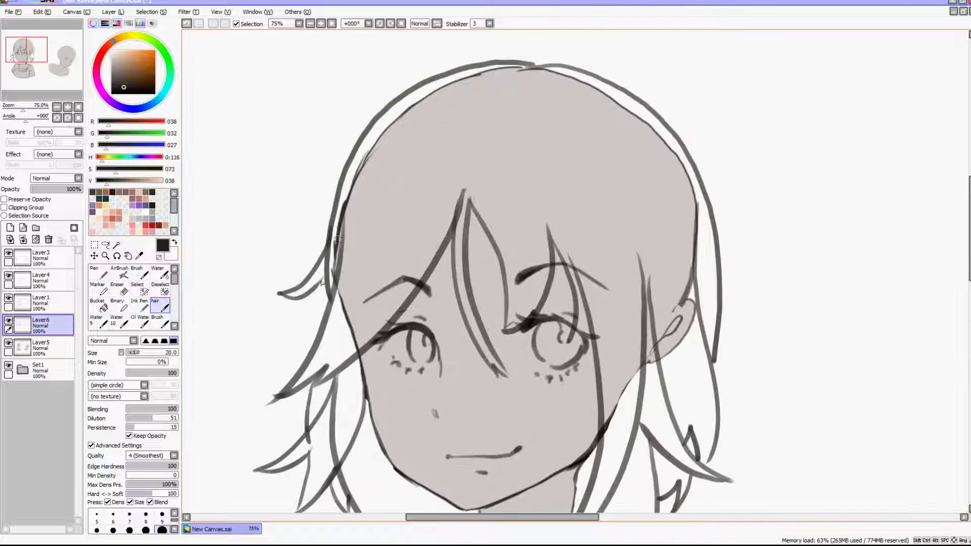
Step: Draw a curved cowlick on the crown and reinforce the hair tips at both shoulders and the strand over the right brow
drag(536, 76, 594, 33)
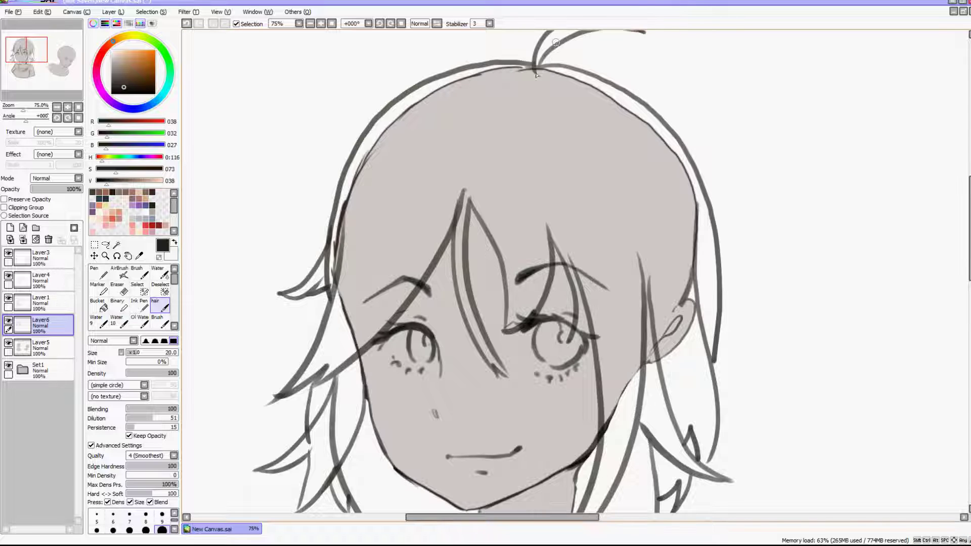
scroll(438, 197, down, 4)
scroll(438, 197, up, 4)
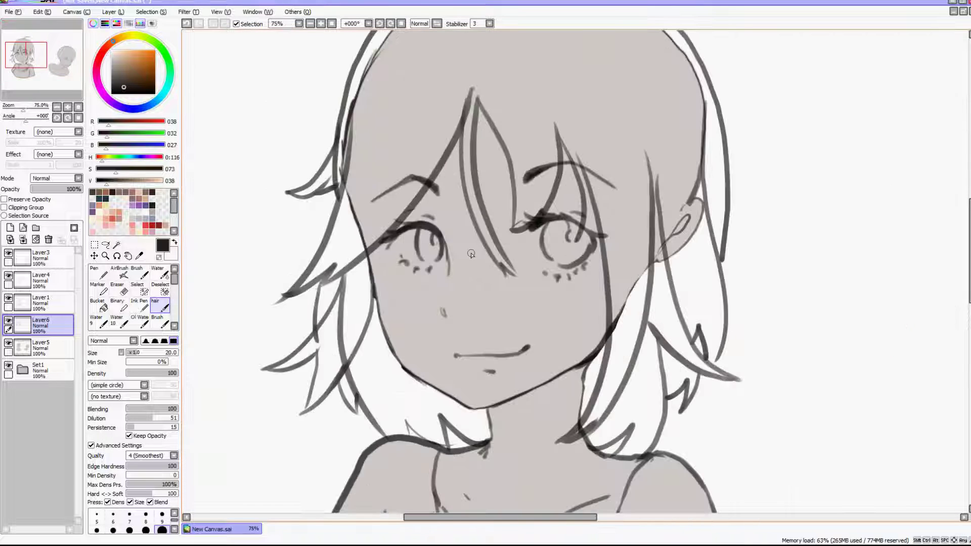
mouse_move(392, 444)
mouse_down()
mouse_move(419, 438)
mouse_move(446, 448)
mouse_up()
drag(660, 428, 617, 458)
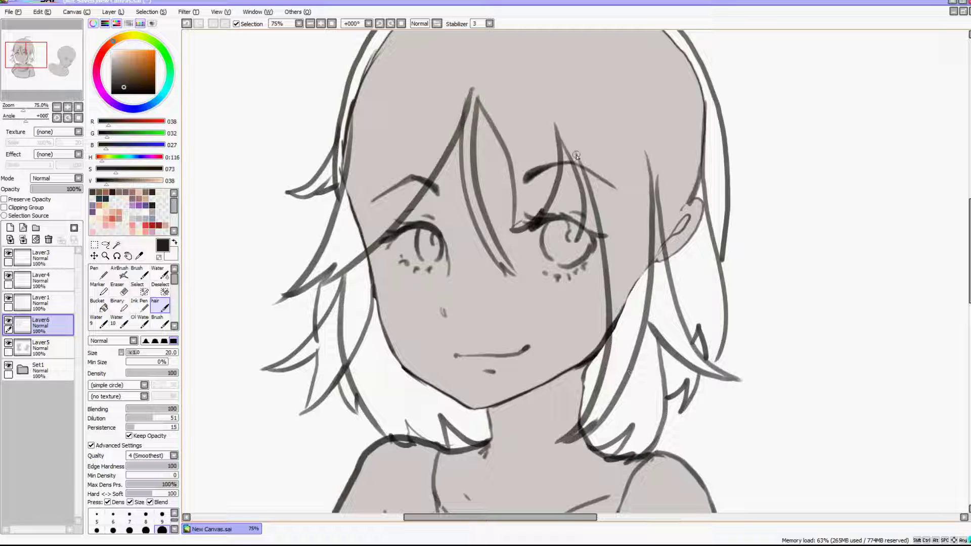
drag(577, 156, 581, 188)
Step: Toggle the visibility of Layer6 to compare the figure with and without the hair sketch, and examine the hair shape
click(9, 322)
click(9, 322)
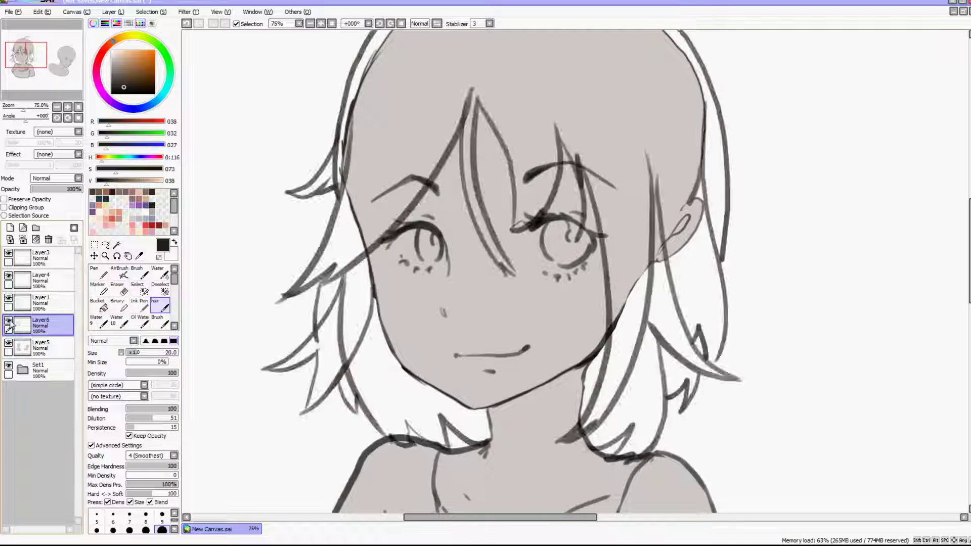
click(9, 322)
click(9, 322)
scroll(374, 192, down, 4)
scroll(417, 184, up, 5)
scroll(480, 145, down, 1)
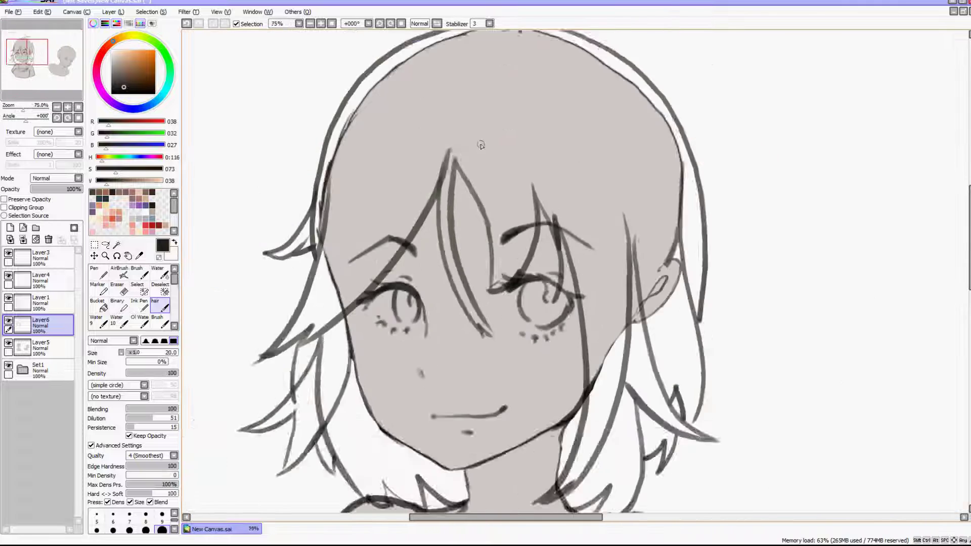
scroll(481, 146, down, 1)
scroll(495, 263, up, 1)
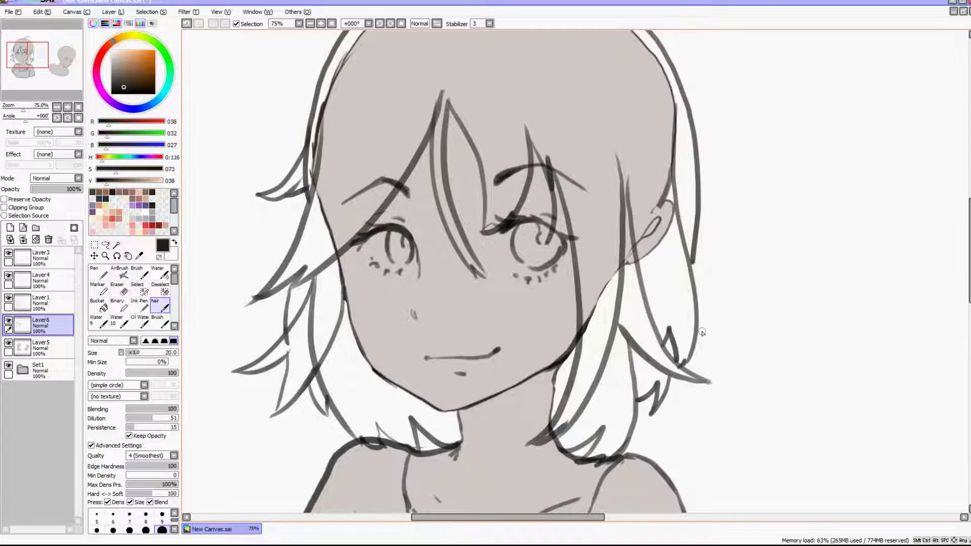
scroll(702, 332, down, 1)
scroll(363, 373, up, 3)
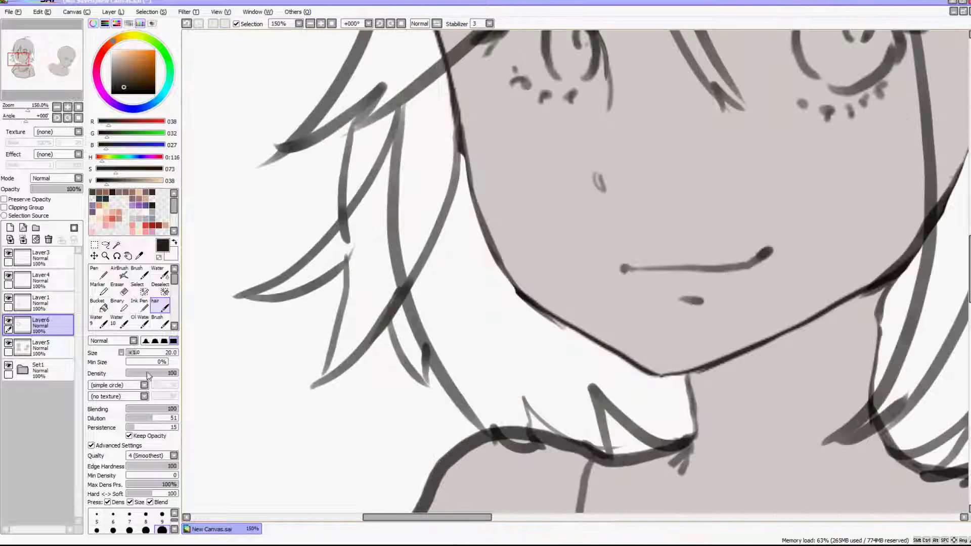
Step: Set the hair brush size to 4 and group Layer1 and Layer6 in a new layer set
click(130, 353)
scroll(374, 136, down, 3)
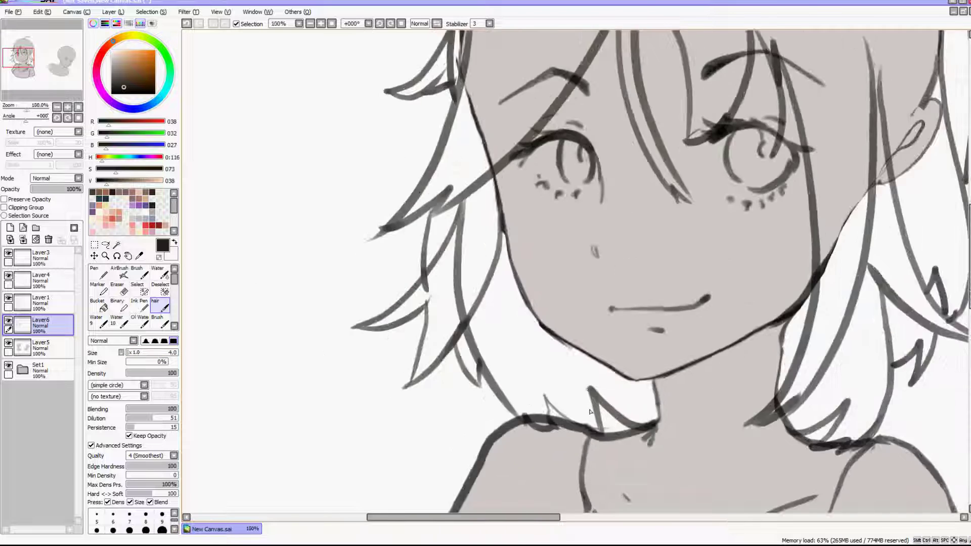
scroll(506, 253, up, 1)
click(36, 228)
drag(40, 301, 41, 314)
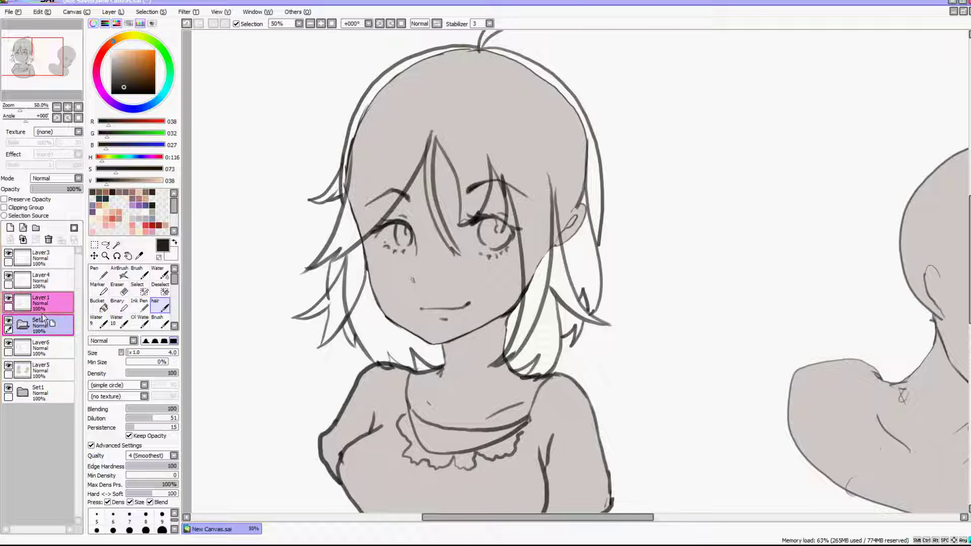
drag(42, 347, 42, 323)
scroll(519, 214, down, 1)
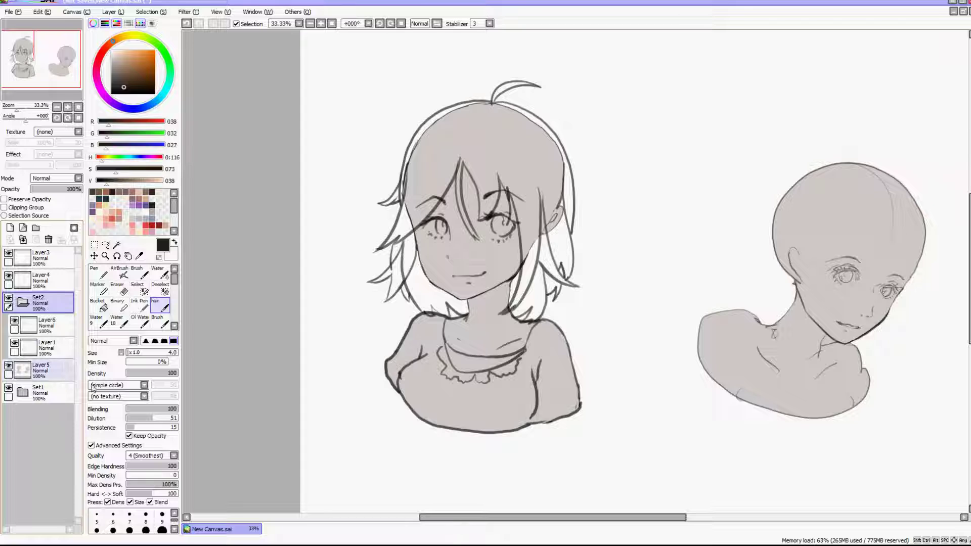
Step: Make a rectangular selection around the left figure and cut its grey base out of Layer5
click(41, 368)
click(94, 244)
drag(323, 71, 608, 450)
click(42, 12)
click(42, 50)
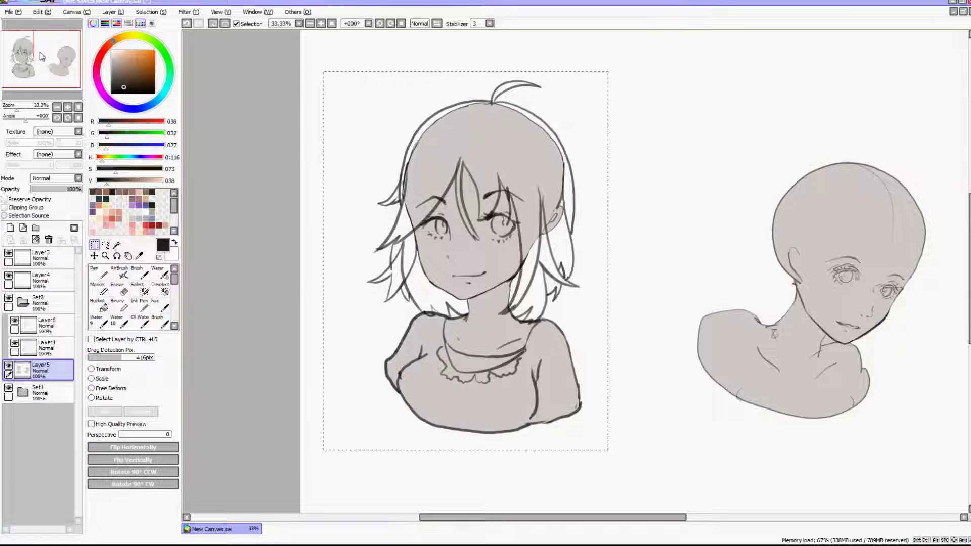
click(42, 11)
Step: Add a new layer above Layer1 in Set2 and paste the grey base as a layer at the bottom of the set
click(41, 348)
click(10, 227)
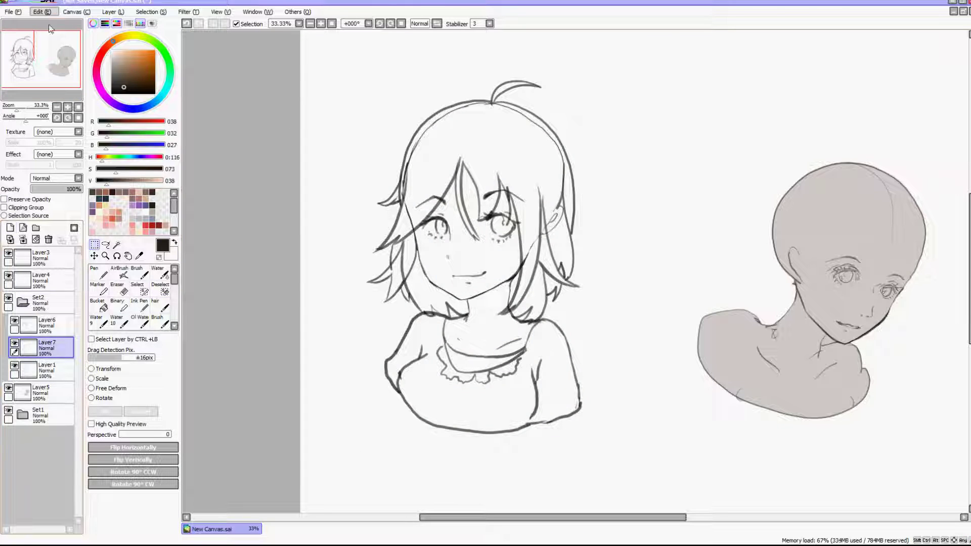
click(42, 11)
click(53, 70)
drag(48, 350, 50, 402)
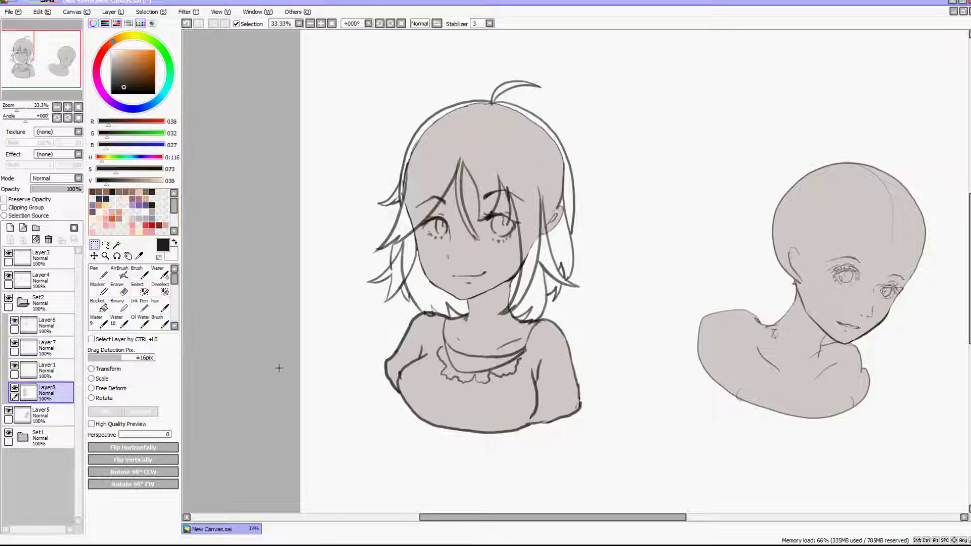
Step: Hide the Layer1 line art and trace thin lines on Layer6 along the jaw and neck edges with the size 4 hair brush
scroll(590, 184, up, 2)
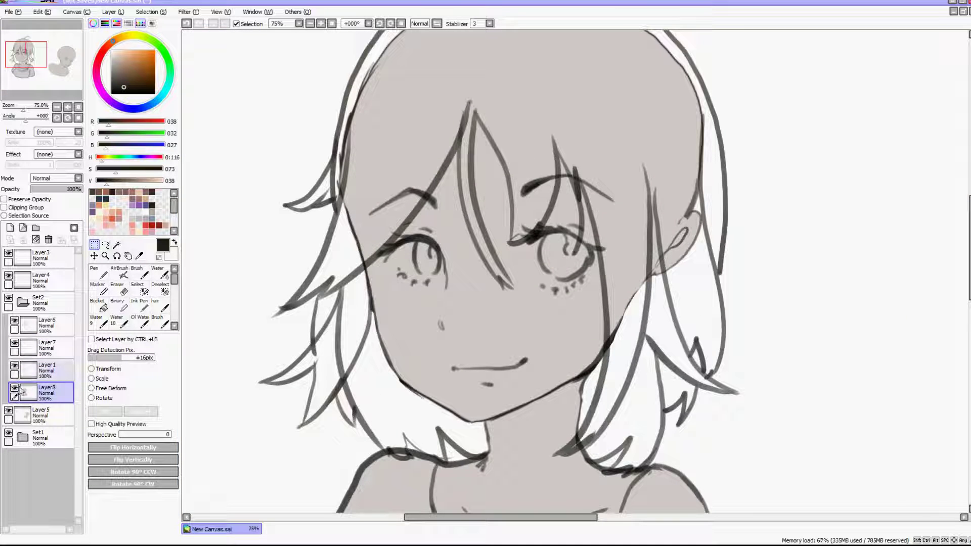
click(14, 365)
scroll(468, 263, down, 2)
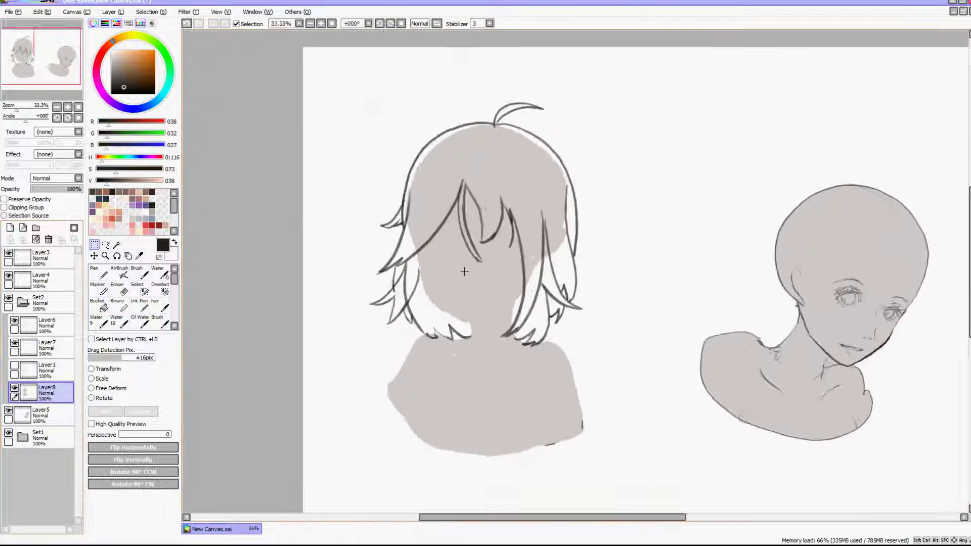
scroll(458, 284, up, 2)
click(159, 305)
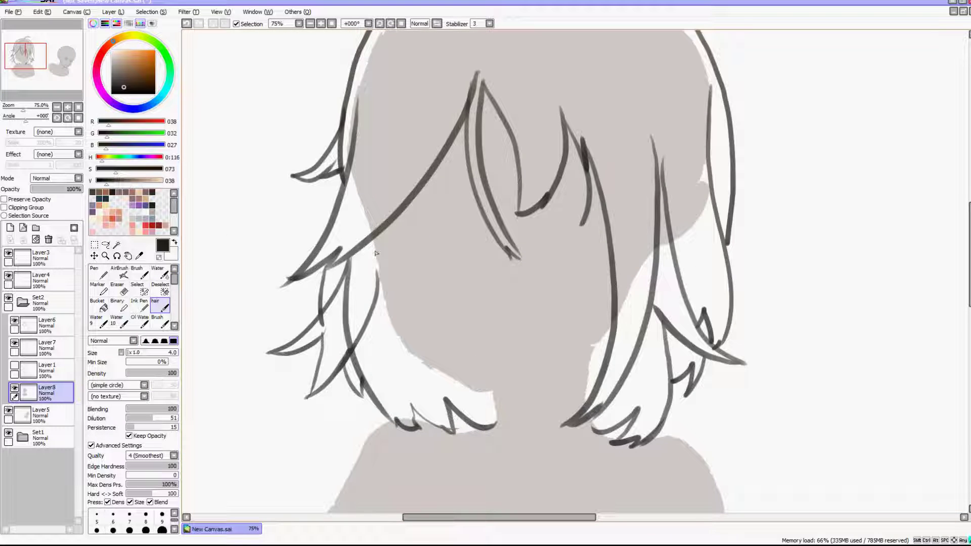
click(55, 326)
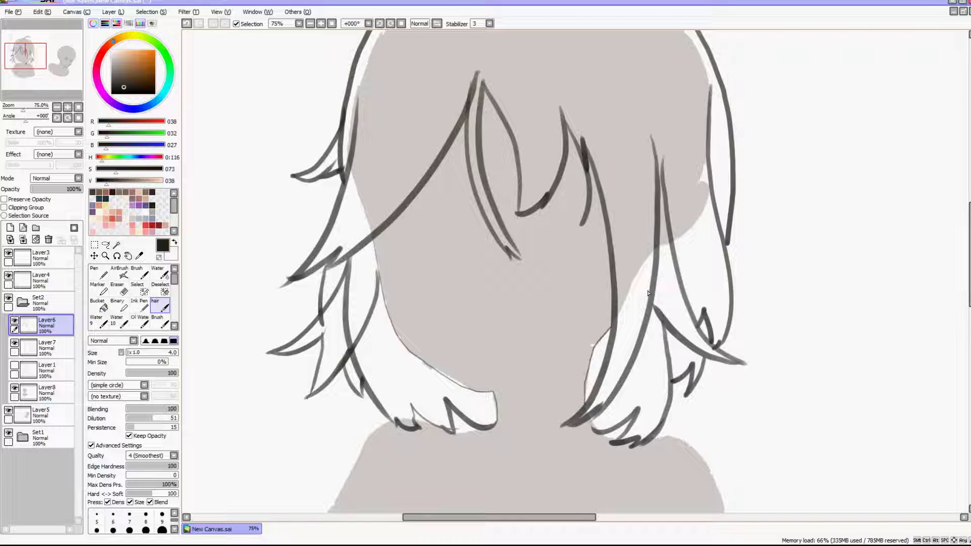
Step: Try magic wand selections of the lock beside the left cheek and of the face area, and undo them
click(116, 245)
click(362, 294)
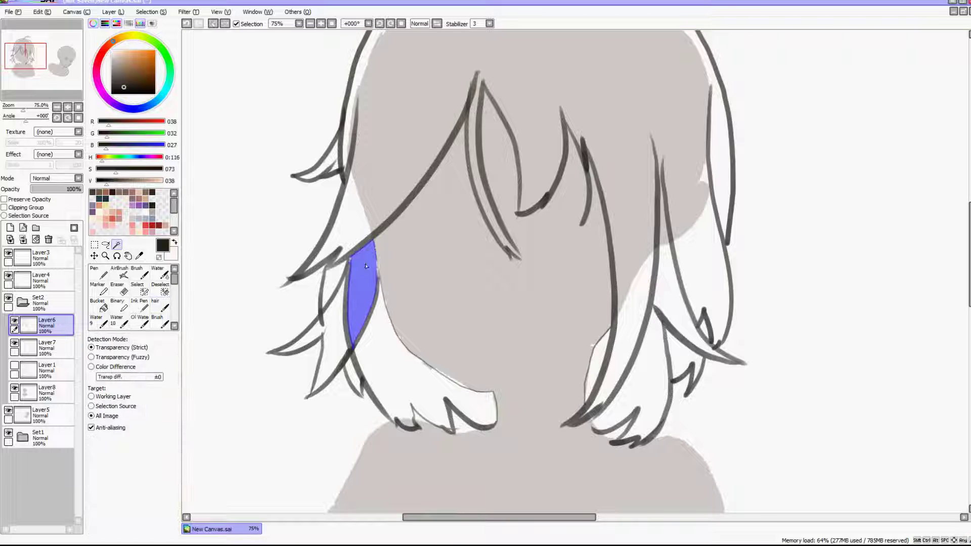
key(ctrl+z)
click(561, 315)
scroll(561, 315, down, 1)
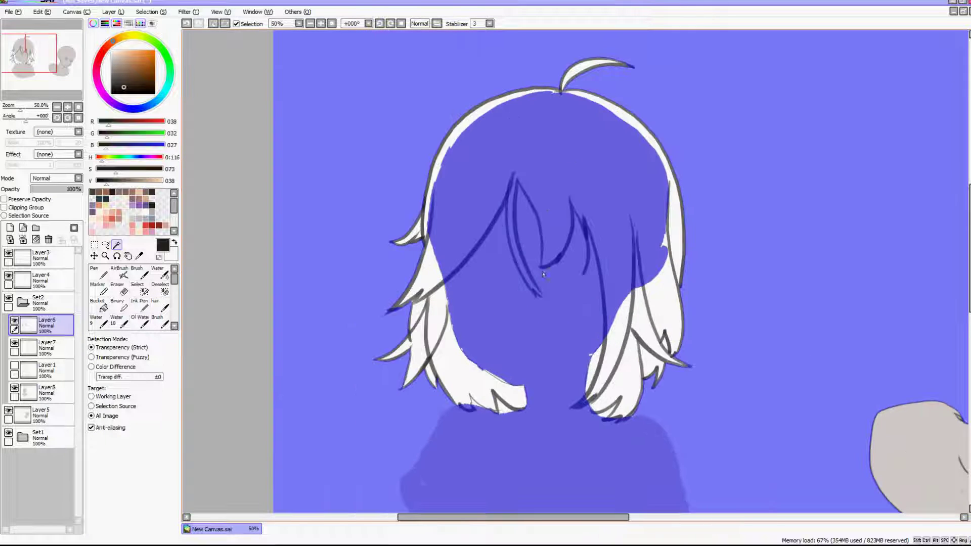
key(ctrl+z)
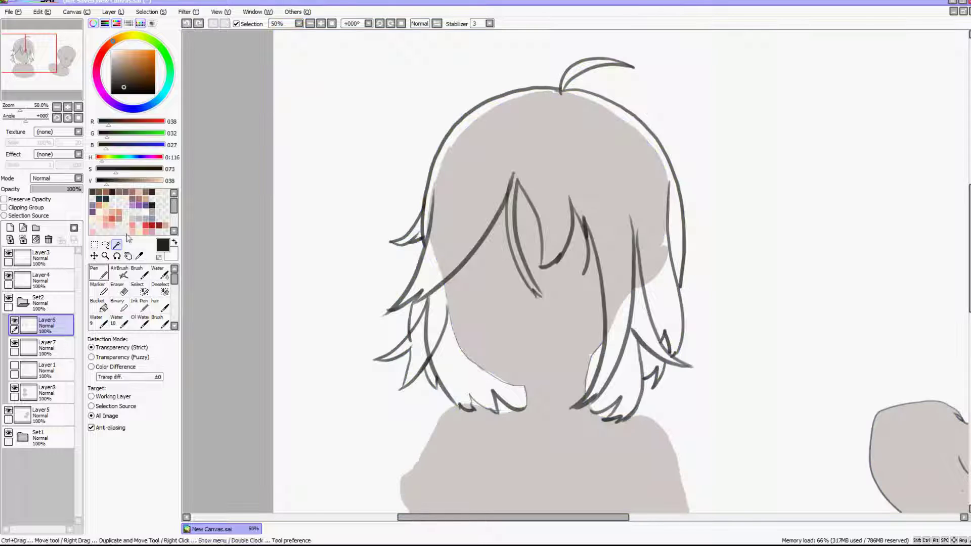
Step: Select the empty background around the left figure's hair outline with the magic wand
click(339, 253)
scroll(339, 253, down, 2)
click(483, 181)
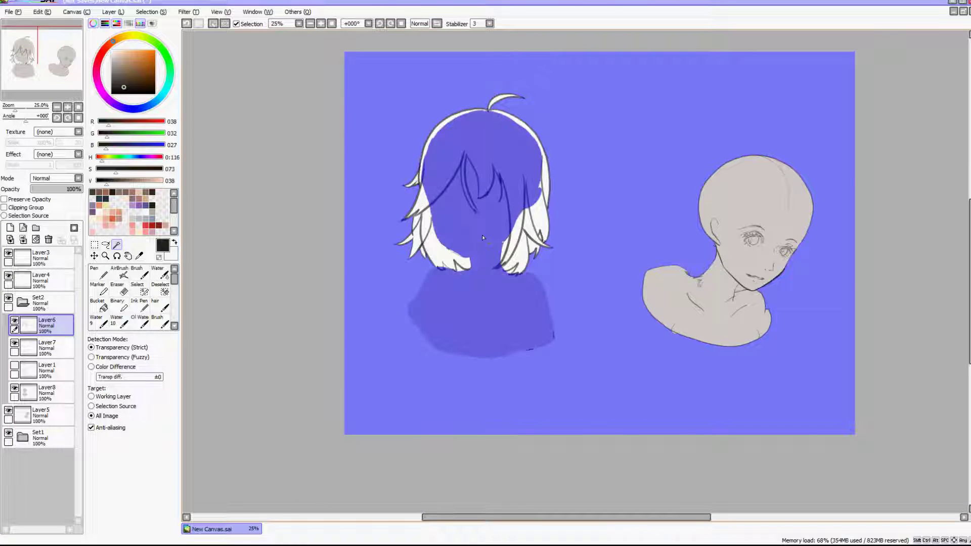
scroll(484, 181, up, 4)
key(ctrl+z)
click(137, 289)
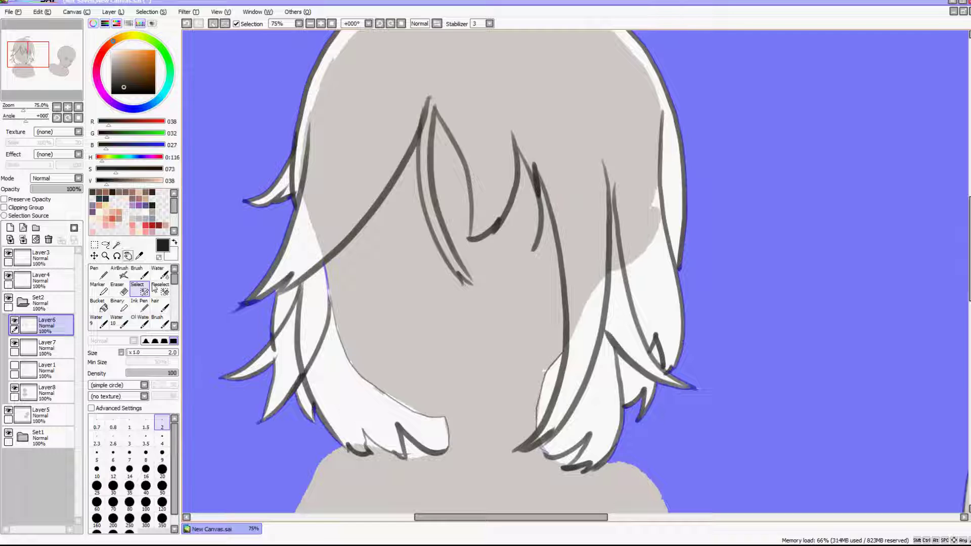
Step: Try to add the face area inside the hair outline to the magic wand selection
click(116, 245)
click(336, 299)
key(ctrl+z)
click(159, 305)
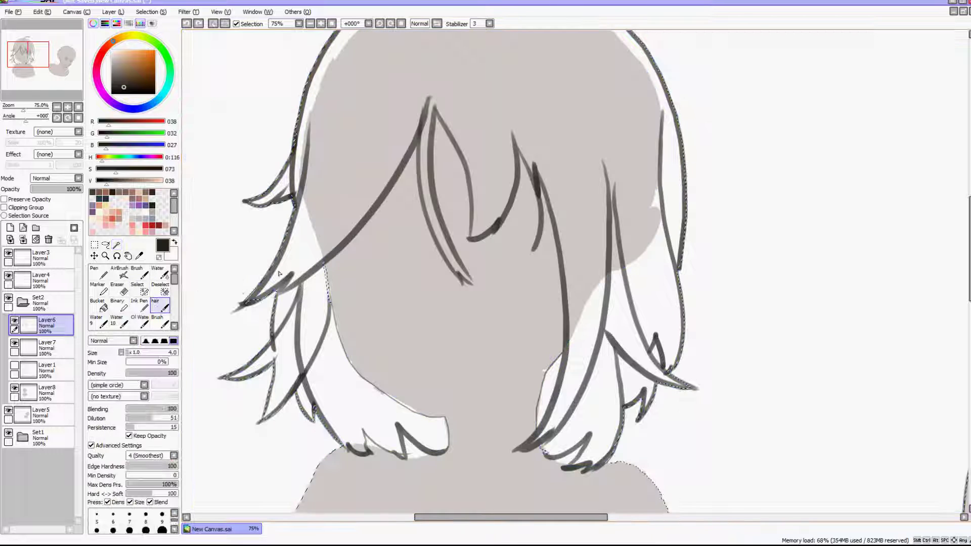
click(137, 289)
click(458, 268)
click(116, 245)
click(458, 94)
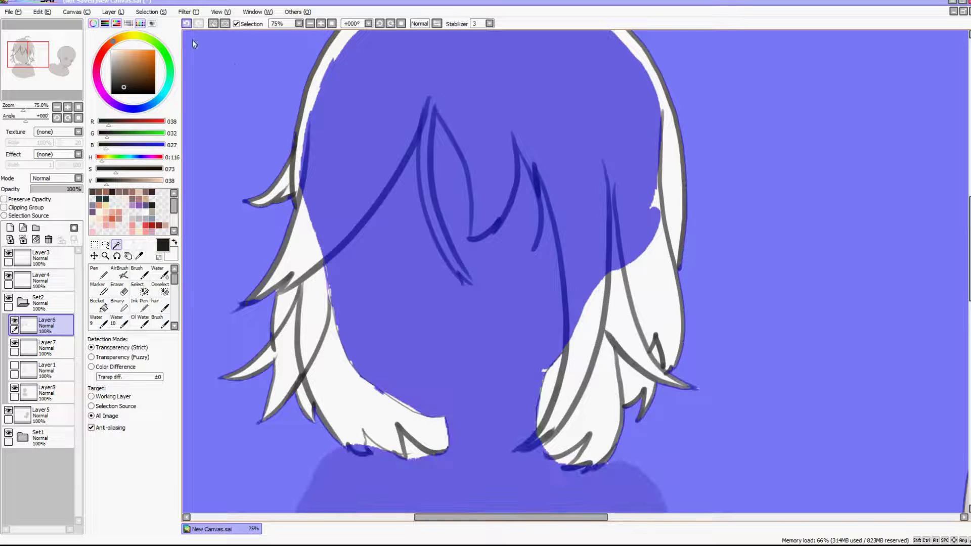
click(187, 24)
click(422, 354)
scroll(482, 321, down, 2)
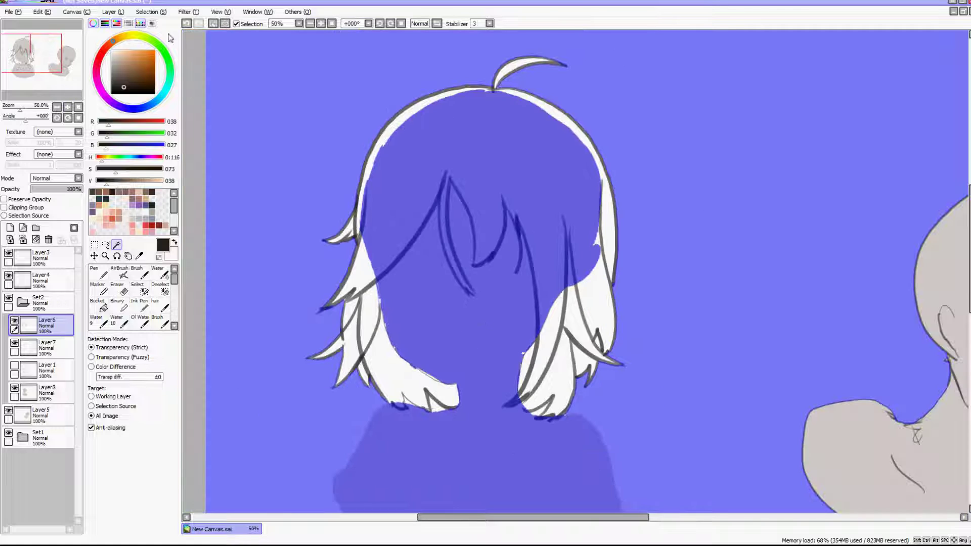
Step: Move Layer6 below Layer7 in Set2 and show the Layer1 line art again
mouse_move(20, 324)
mouse_down()
mouse_move(22, 366)
mouse_move(22, 340)
mouse_up()
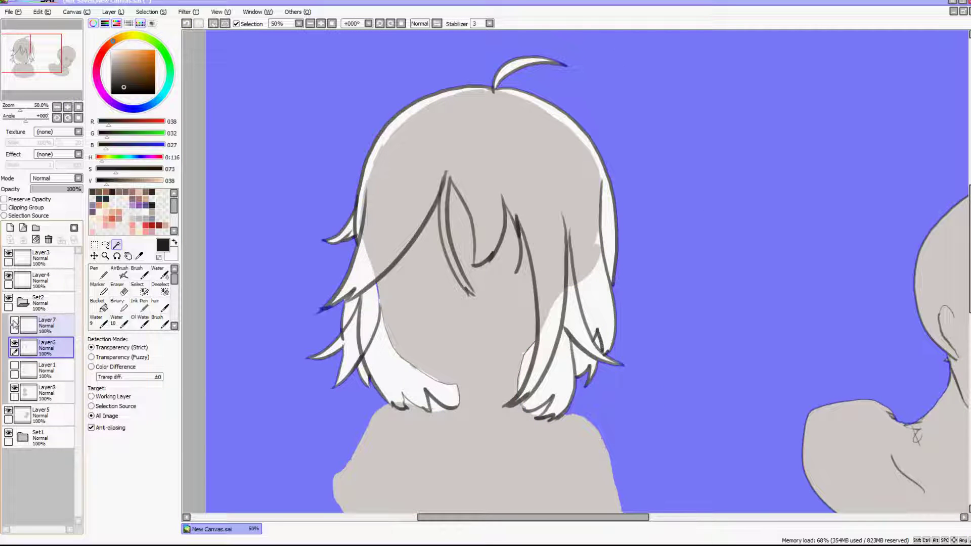
click(14, 321)
click(14, 366)
scroll(333, 259, down, 2)
scroll(365, 256, up, 2)
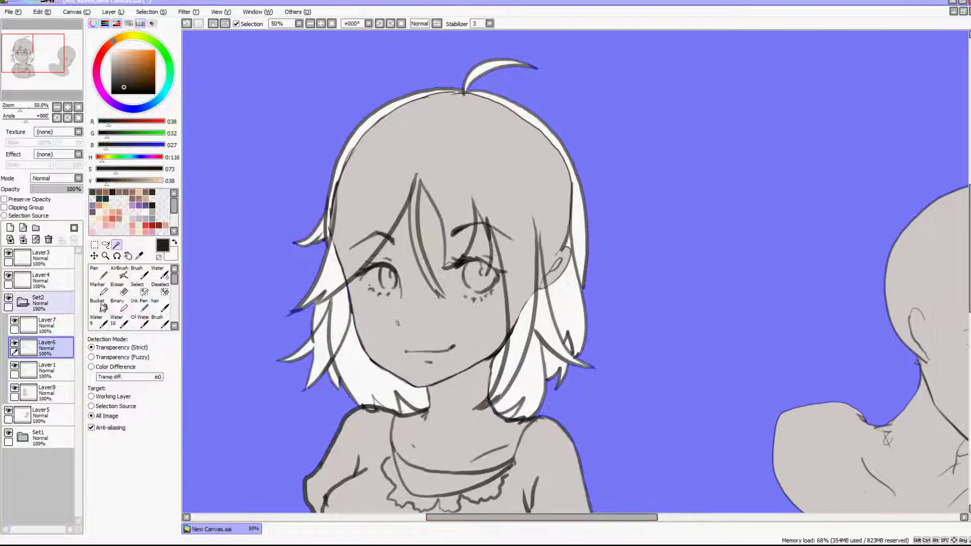
click(22, 240)
key(ctrl+z)
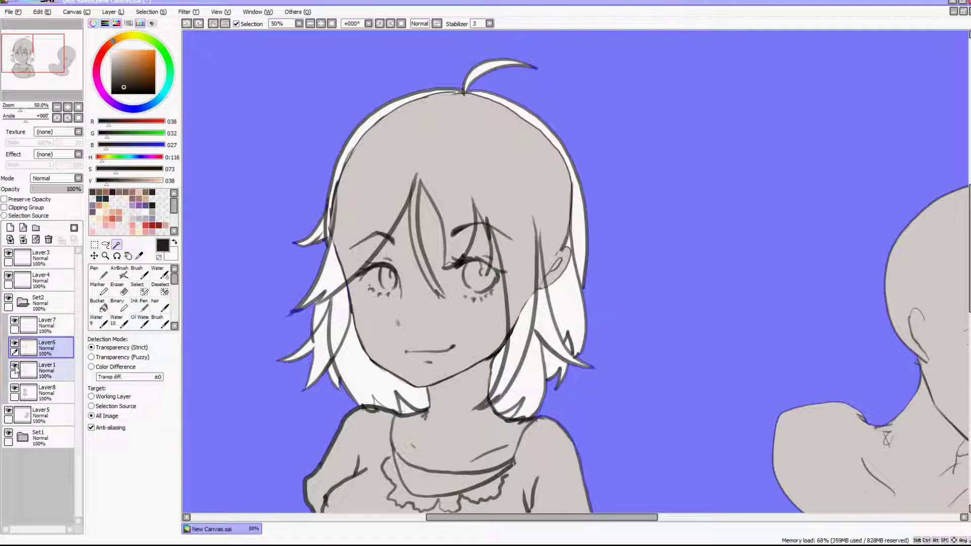
Step: Hide Layer1 and Layer8 to isolate the hair line art of the left figure
scroll(406, 234, up, 2)
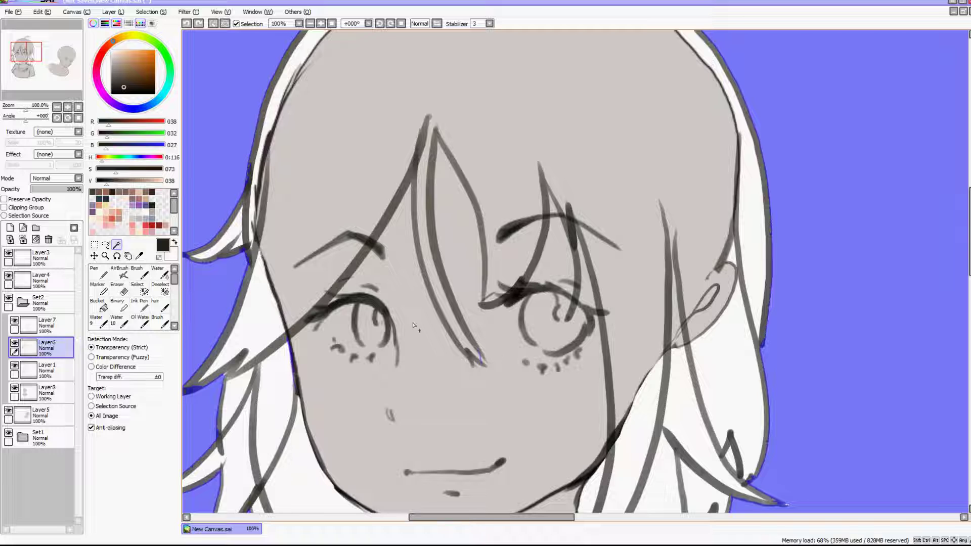
click(14, 365)
click(15, 389)
scroll(477, 227, down, 2)
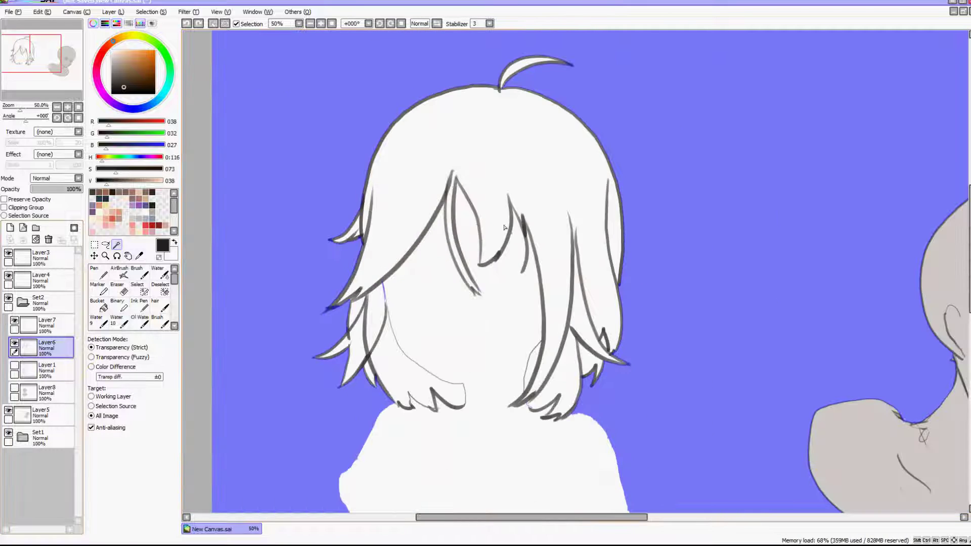
scroll(448, 371, up, 2)
scroll(367, 366, down, 1)
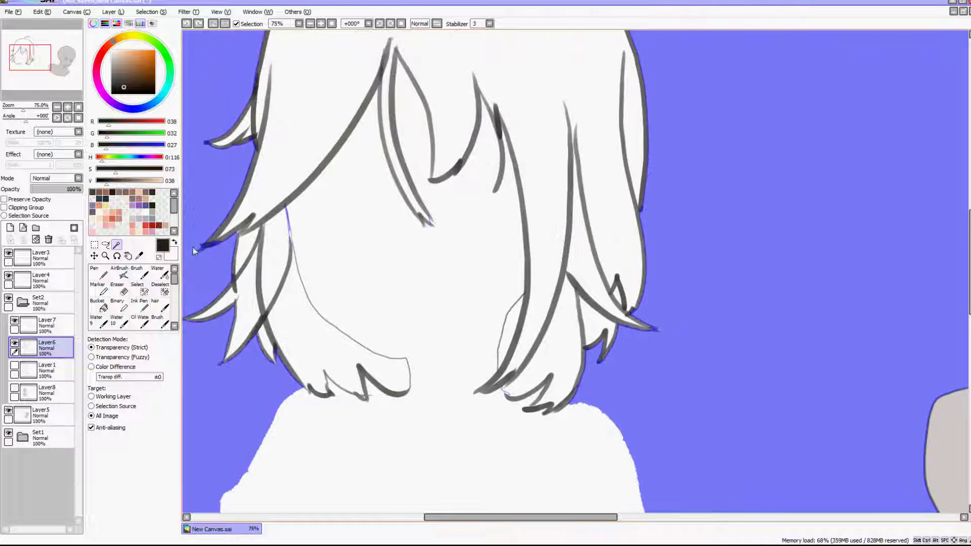
Step: Paint selection over the thin line along the left cheek with the Select pen at size 2
scroll(197, 247, up, 1)
click(141, 289)
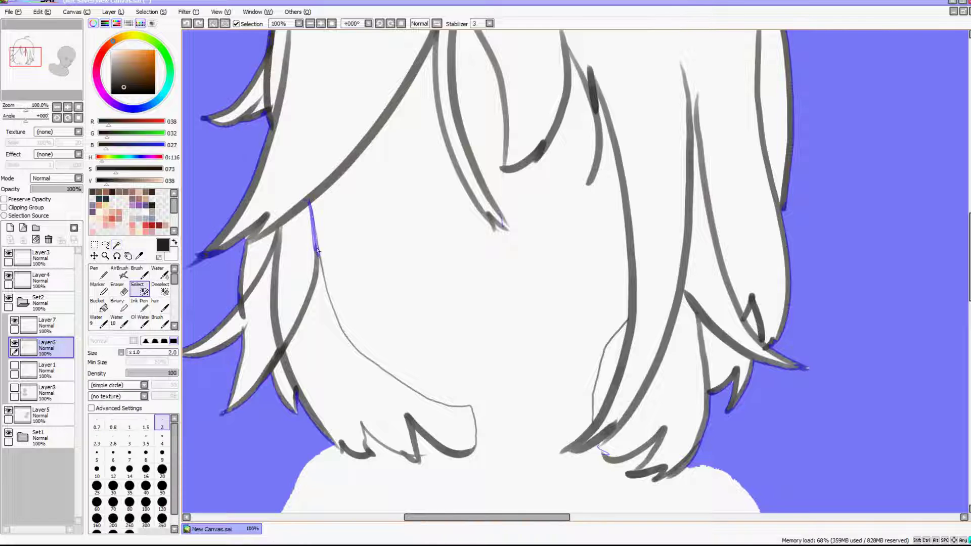
mouse_move(318, 249)
mouse_down()
mouse_move(335, 314)
mouse_move(364, 356)
mouse_up()
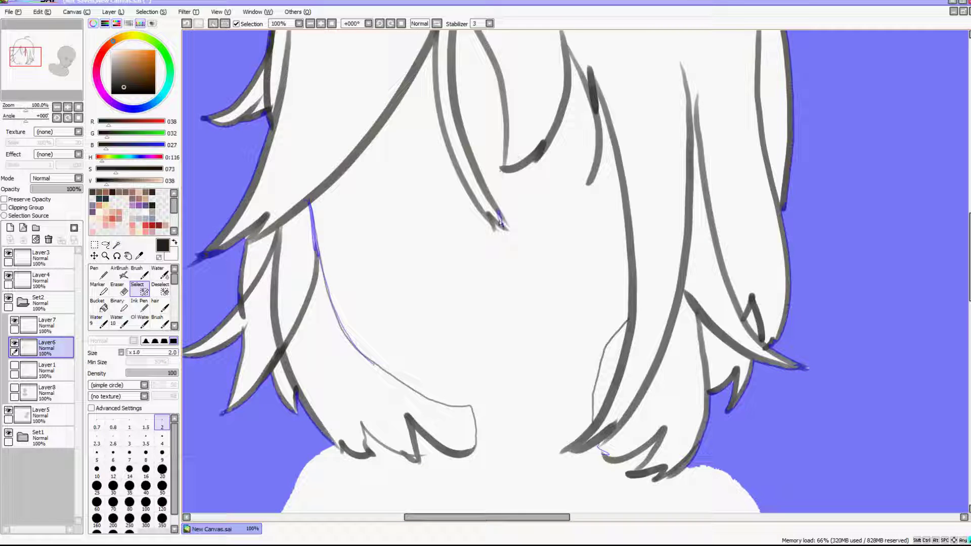
scroll(549, 397, down, 1)
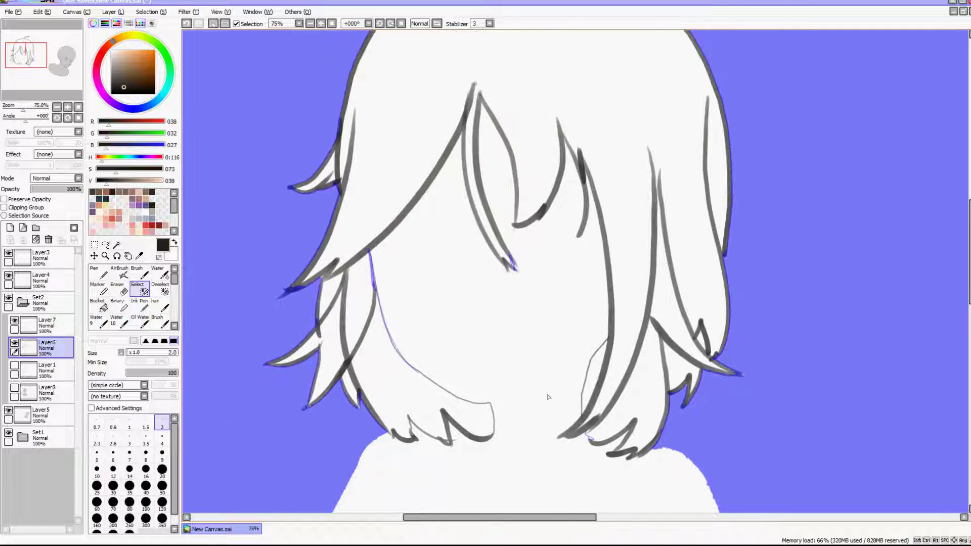
scroll(548, 397, down, 1)
scroll(510, 183, up, 1)
scroll(558, 307, up, 2)
scroll(510, 183, down, 2)
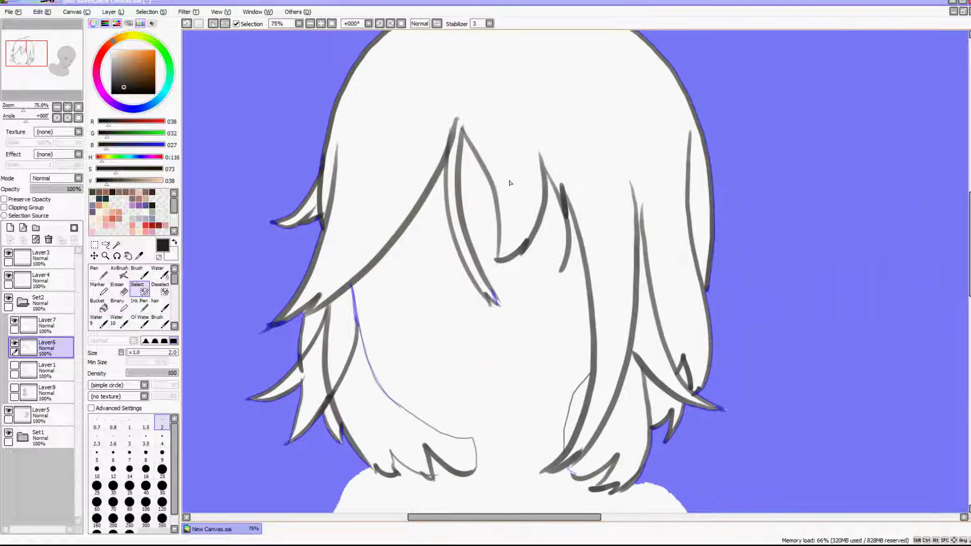
Step: Add the face area inside the hair outline to the magic wand selection, and show the Layer1 line art again
scroll(401, 332, up, 1)
key(w)
click(428, 243)
scroll(428, 243, down, 3)
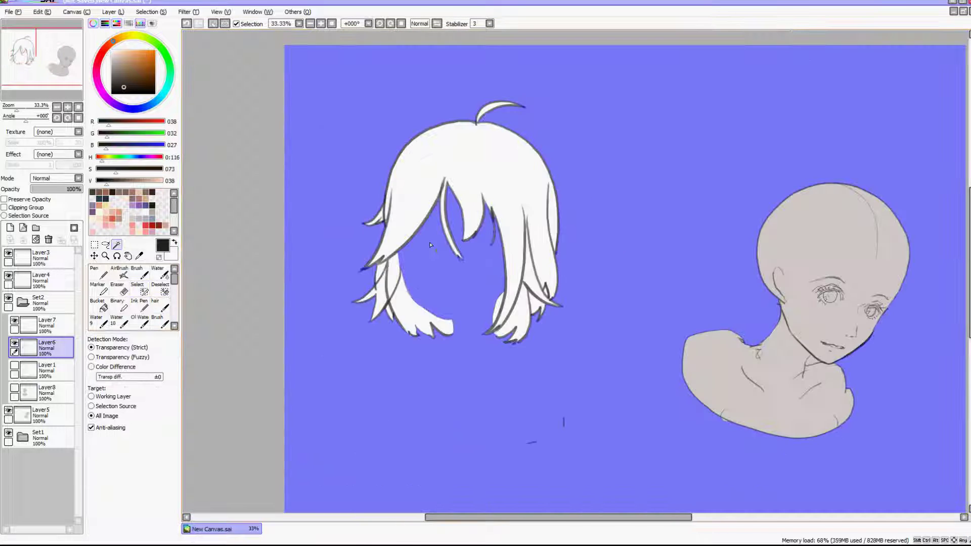
scroll(428, 243, up, 2)
click(48, 371)
click(48, 349)
click(14, 365)
scroll(621, 161, down, 2)
scroll(578, 135, up, 2)
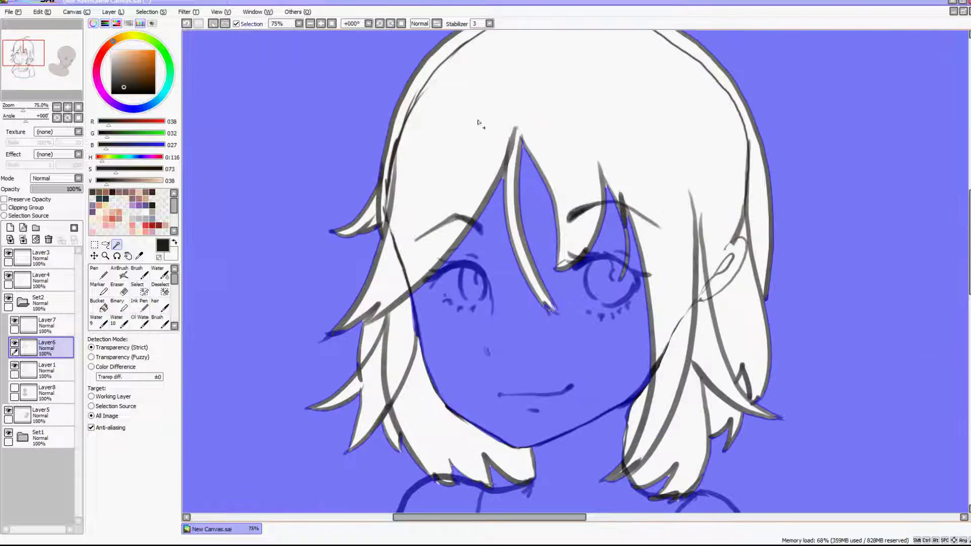
Step: Invert the selection so it covers the left figure's hair, and choose the Select pen at size 20
click(187, 10)
mouse_move(155, 12)
click(150, 34)
scroll(476, 241, down, 2)
scroll(497, 261, up, 2)
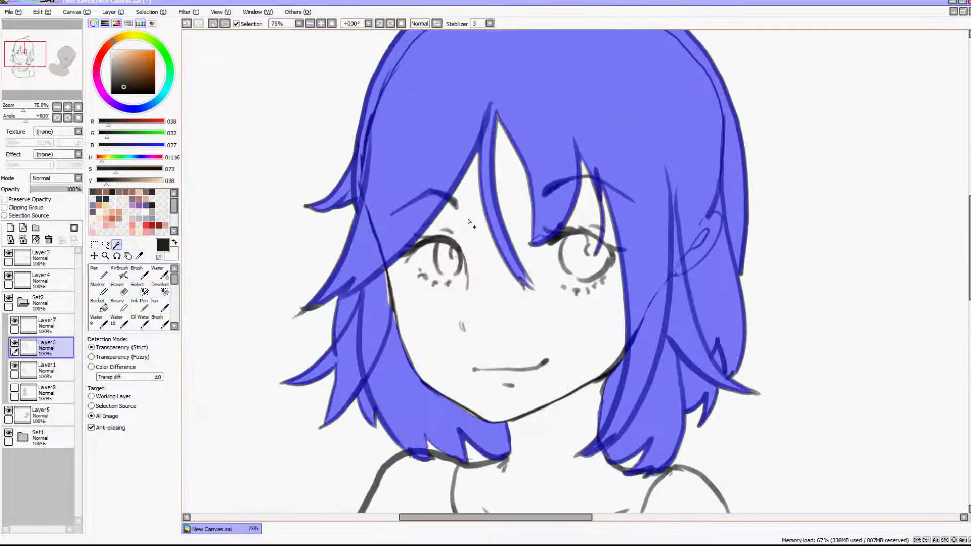
key(s)
click(161, 469)
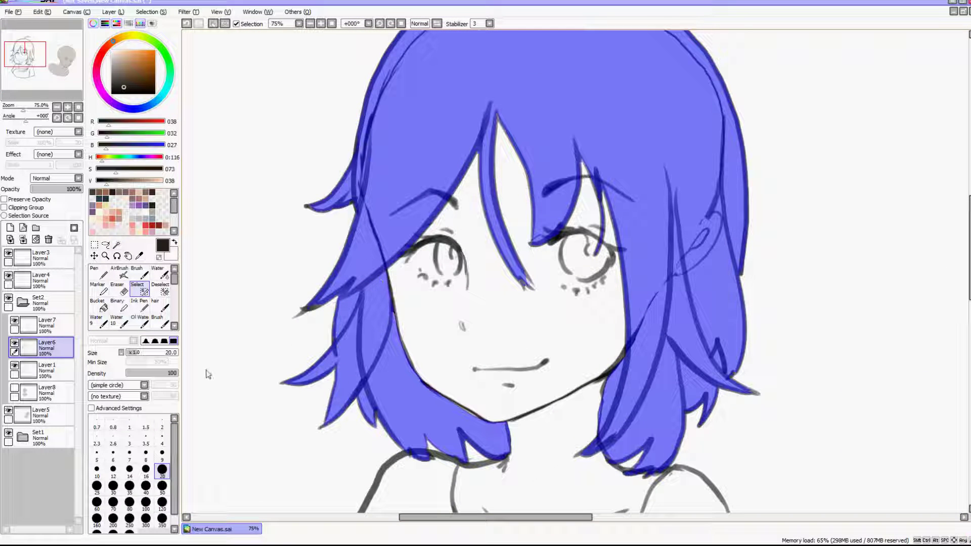
Step: Add one new layer above Layer1 and another above Layer8 in Set2, and show Layer8 again
click(48, 371)
click(10, 227)
click(48, 416)
click(10, 228)
click(14, 434)
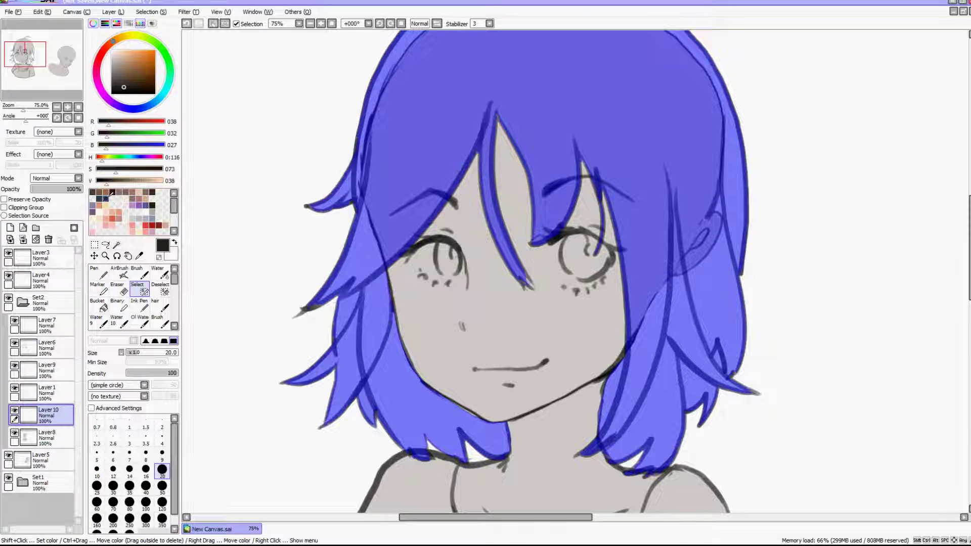
Step: Fill the selected hair on Layer10 with dark teal (RGB 53, 65, 66) using the Bucket, and clear the selection
click(106, 199)
click(121, 83)
click(99, 305)
click(674, 262)
scroll(718, 288, down, 5)
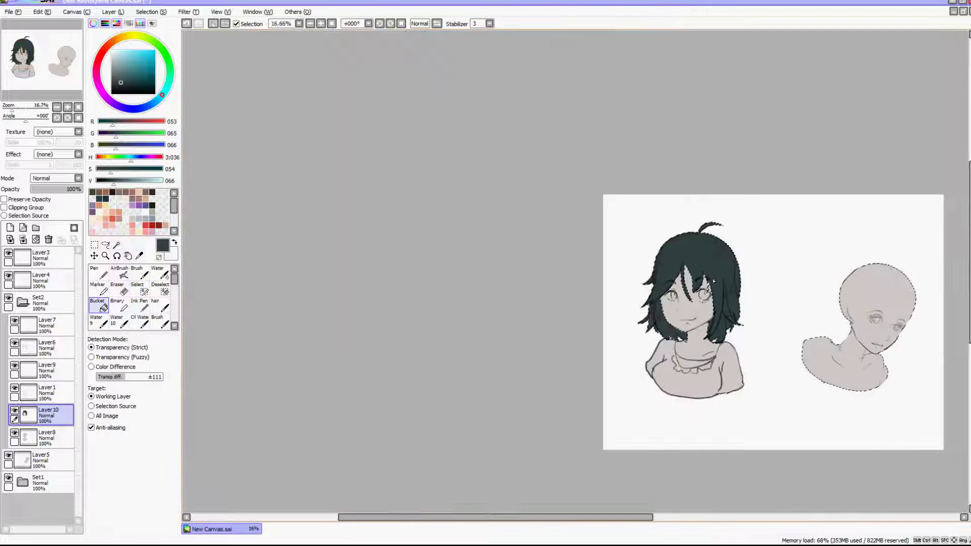
scroll(828, 326, up, 3)
click(94, 245)
click(632, 136)
scroll(632, 136, down, 3)
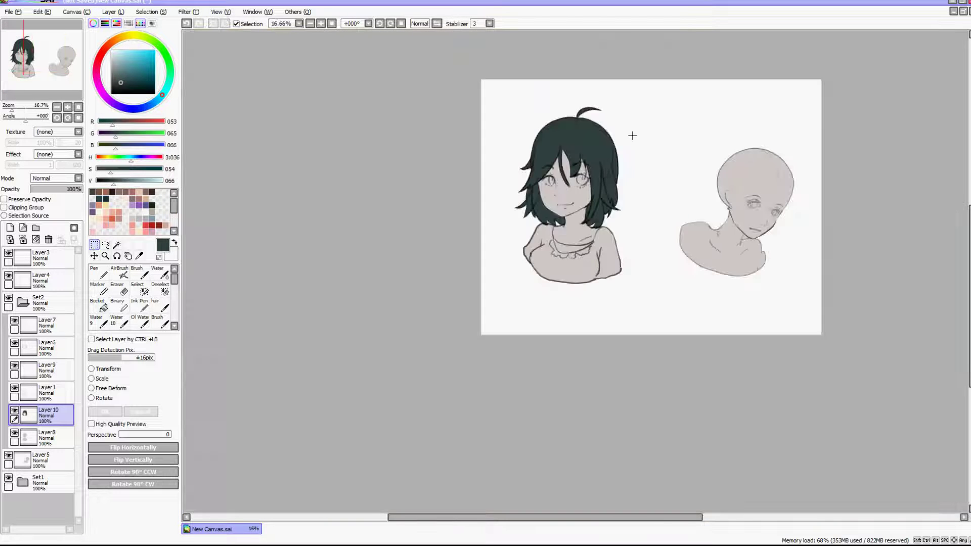
Step: Touch up the teal fill along the hair outline and lock tips with the Ink Pen at size 20
scroll(633, 136, up, 3)
scroll(632, 136, down, 2)
scroll(632, 136, up, 3)
scroll(633, 135, down, 2)
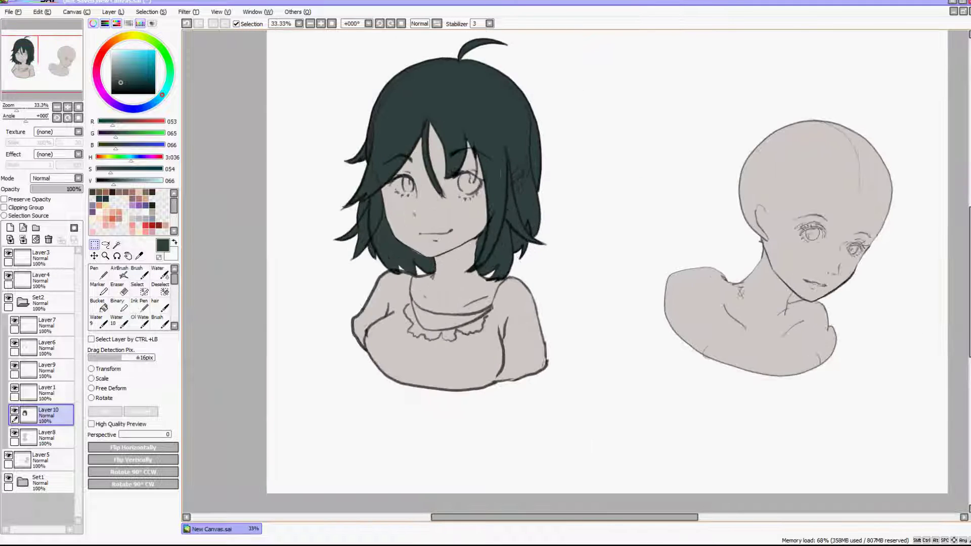
scroll(450, 122, up, 1)
scroll(437, 342, up, 1)
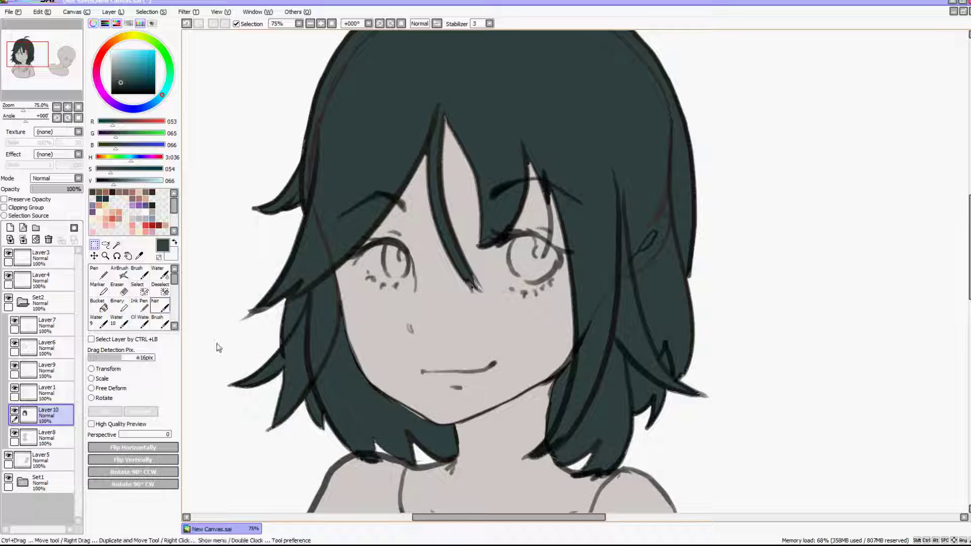
click(141, 306)
click(162, 490)
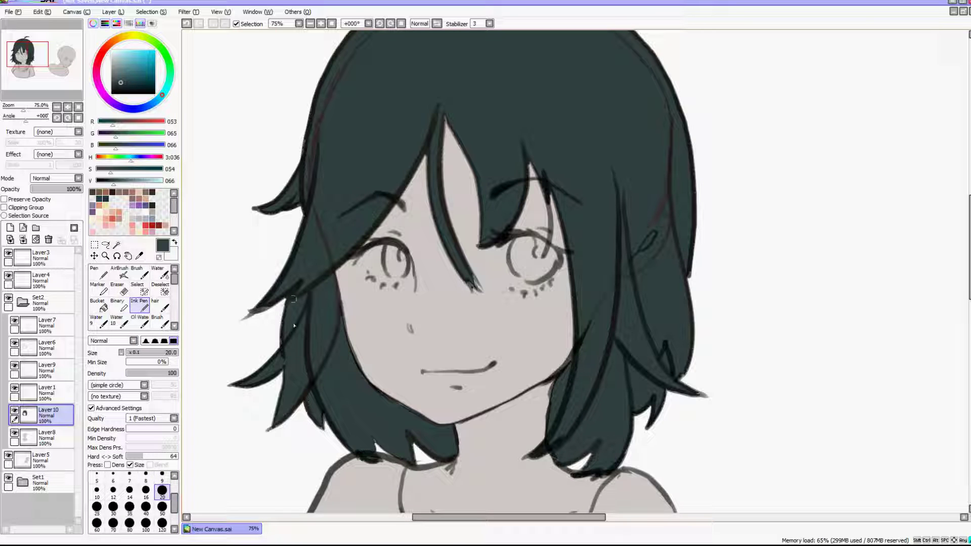
drag(267, 303, 252, 311)
scroll(591, 377, up, 3)
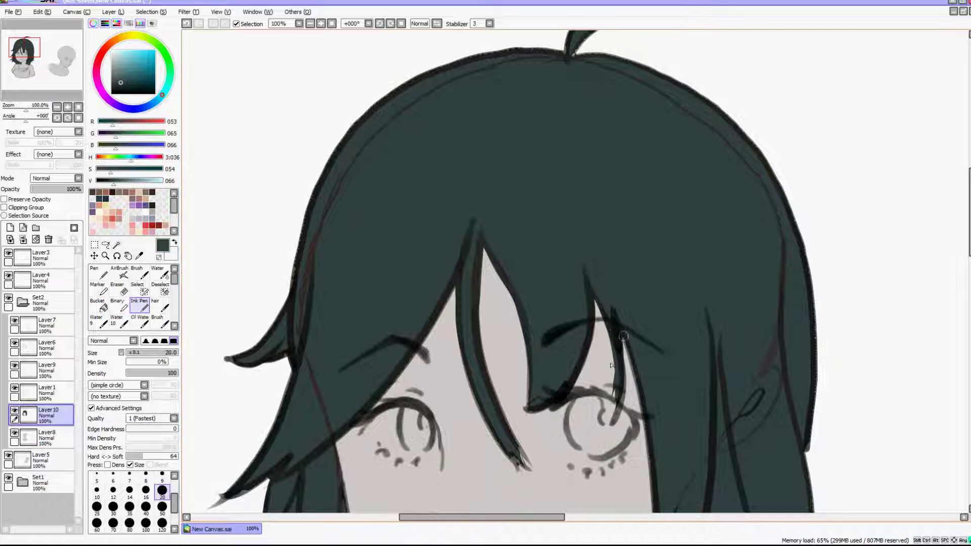
scroll(789, 131, down, 3)
scroll(860, 146, up, 1)
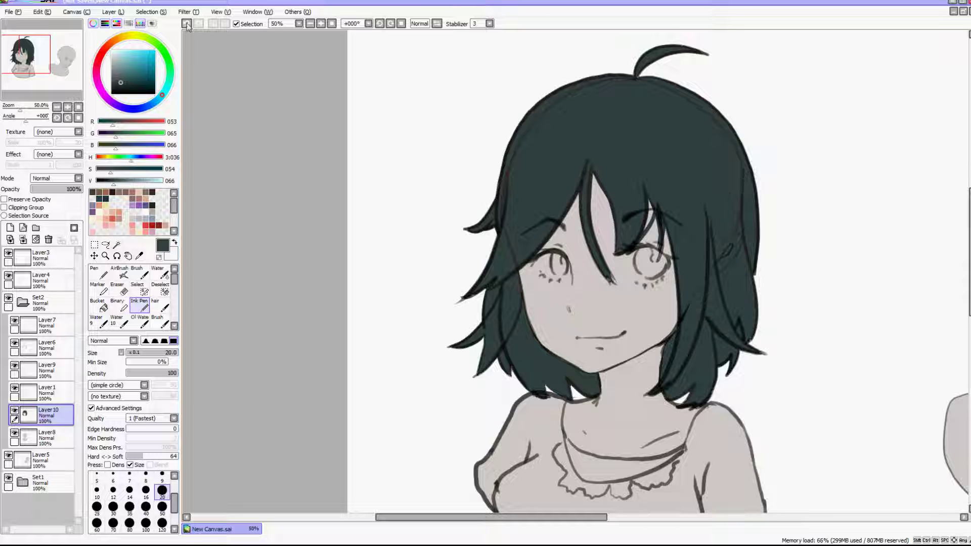
Step: Try drawing extra thin strands in the gap between the bangs with the Ink Pen, and undo them
scroll(569, 186, down, 1)
scroll(573, 177, up, 3)
drag(492, 213, 498, 355)
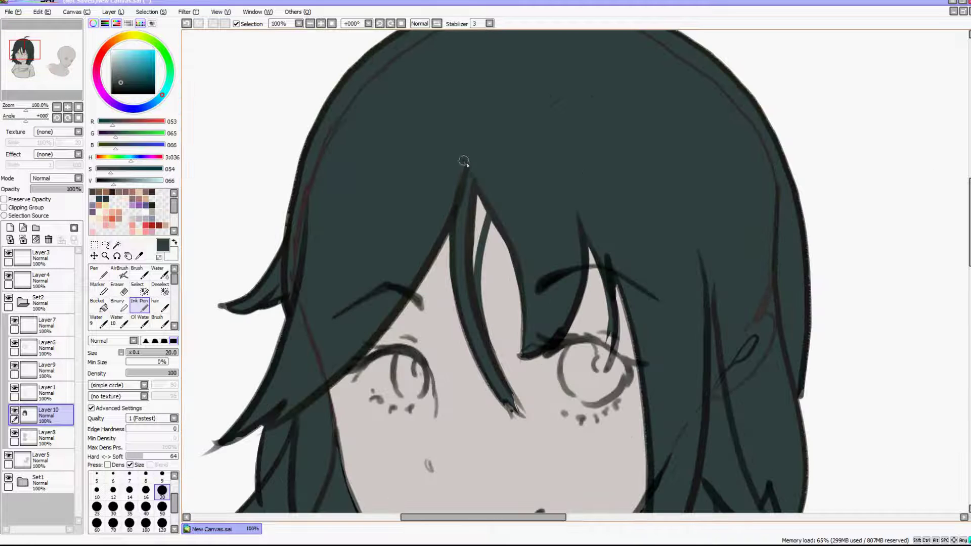
drag(475, 229, 521, 307)
scroll(426, 359, down, 3)
scroll(457, 370, up, 1)
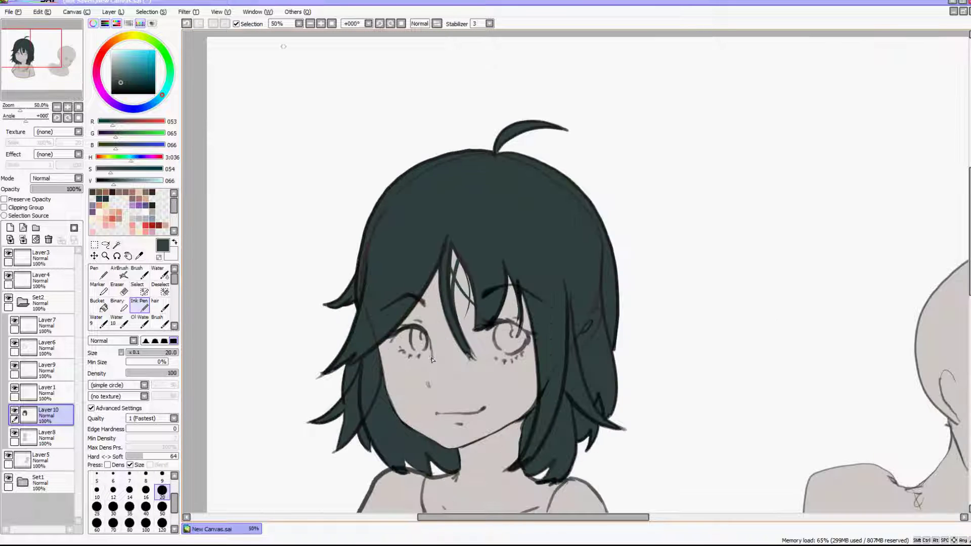
click(187, 23)
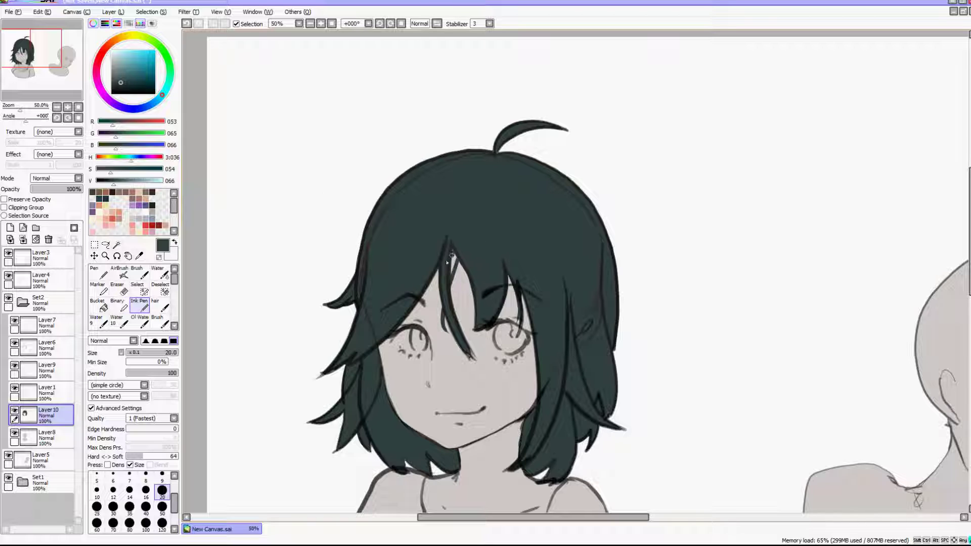
Step: Paint a thin teal strand curving out beside the central bang lock between the eyes
scroll(433, 270, down, 2)
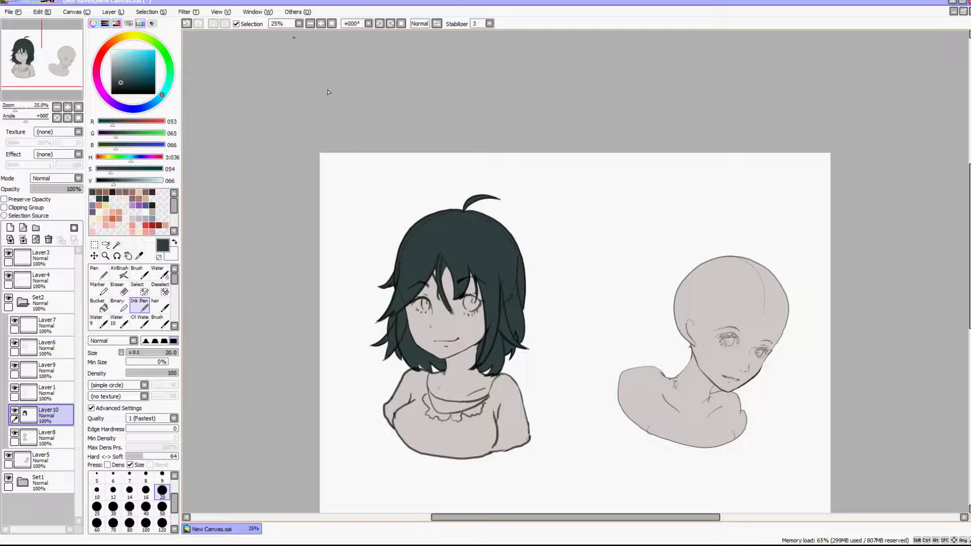
scroll(434, 314, up, 2)
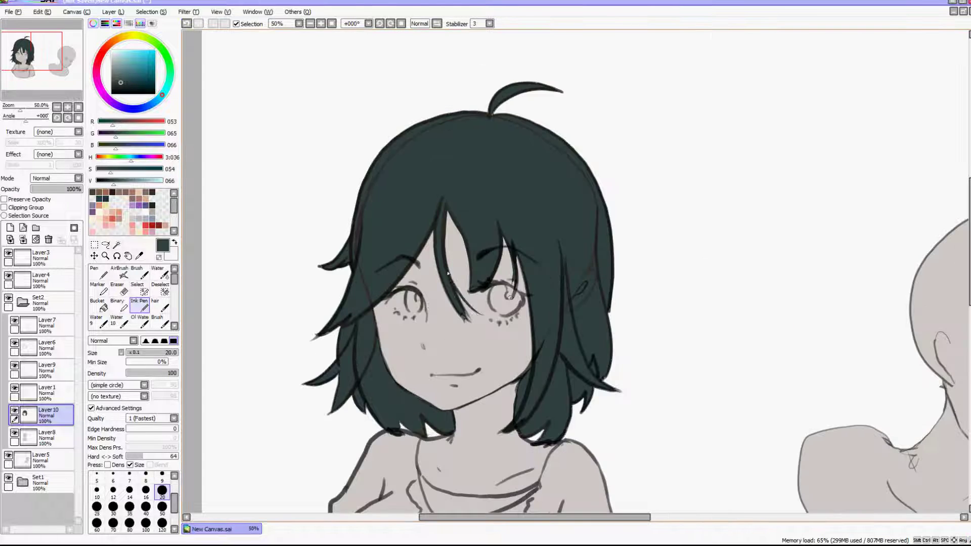
scroll(448, 273, down, 2)
scroll(517, 225, up, 3)
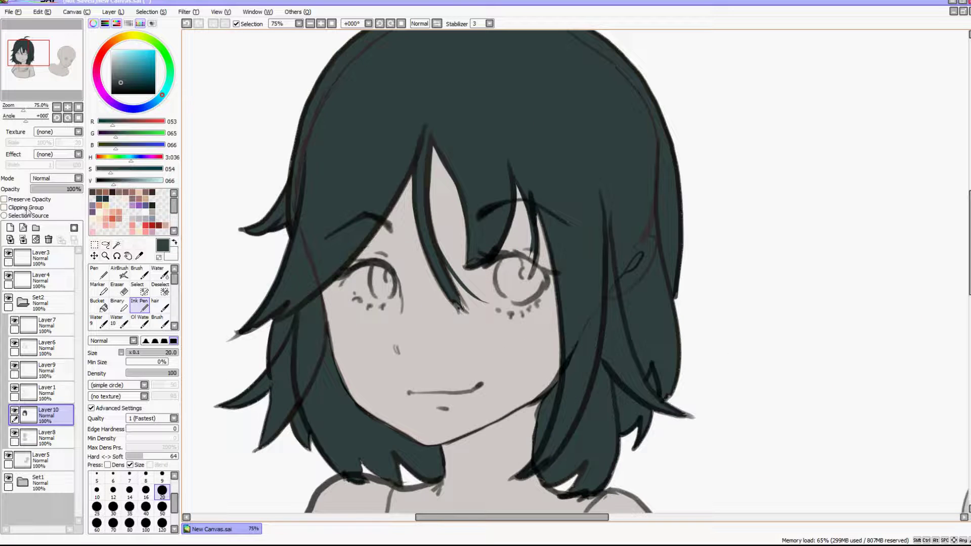
scroll(439, 197, down, 2)
scroll(439, 196, up, 2)
scroll(323, 195, down, 3)
scroll(329, 212, up, 3)
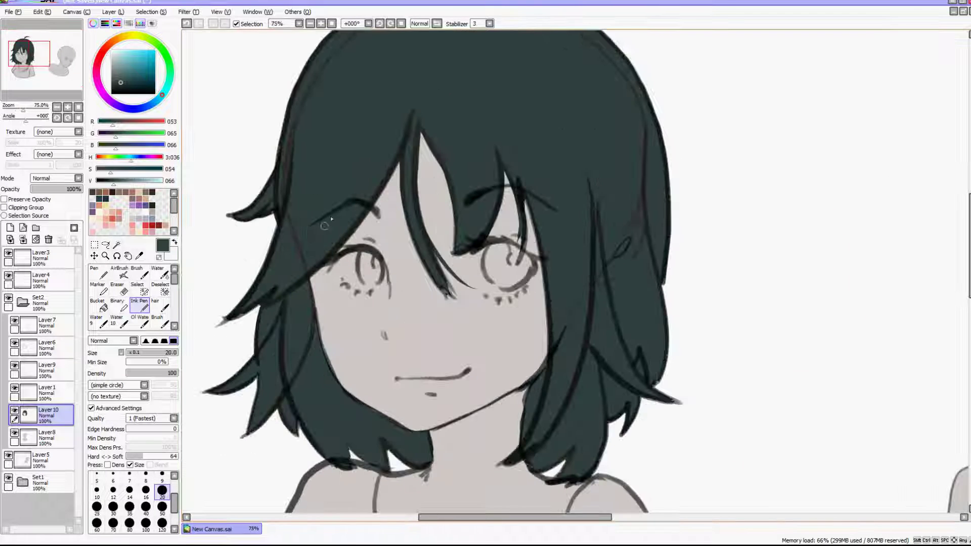
Step: Add a new layer above the teal hair fill on Layer10 and make it a Clipping Group layer
click(8, 228)
click(4, 208)
scroll(411, 388, down, 1)
scroll(396, 373, up, 1)
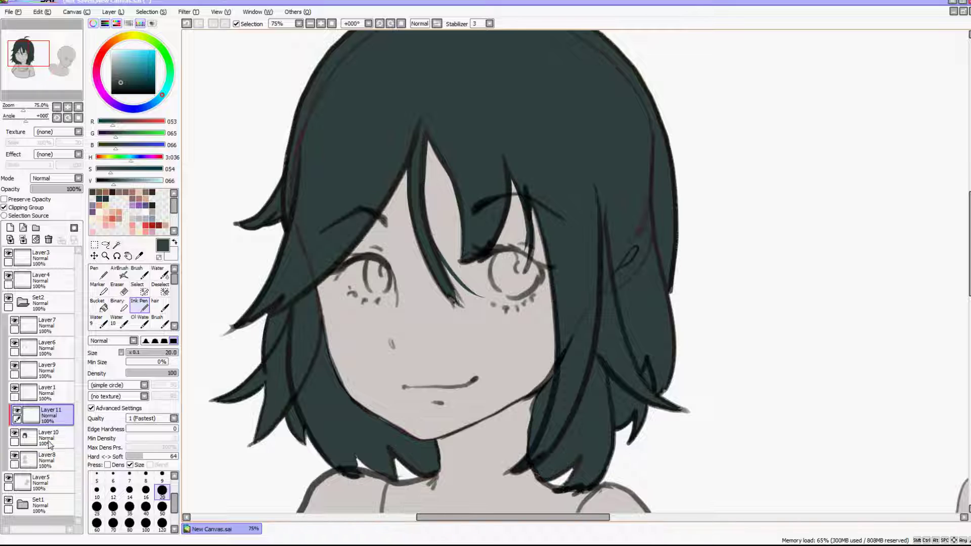
click(106, 199)
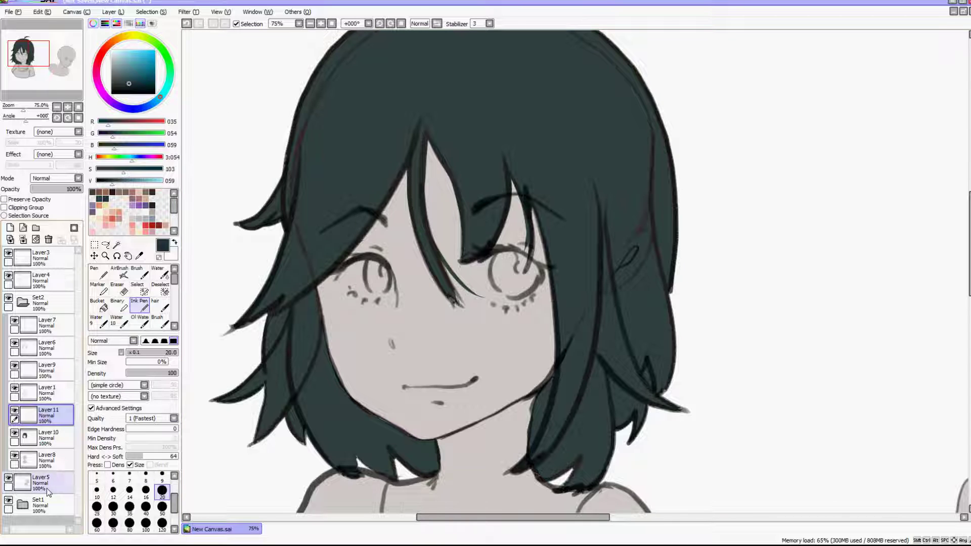
click(9, 208)
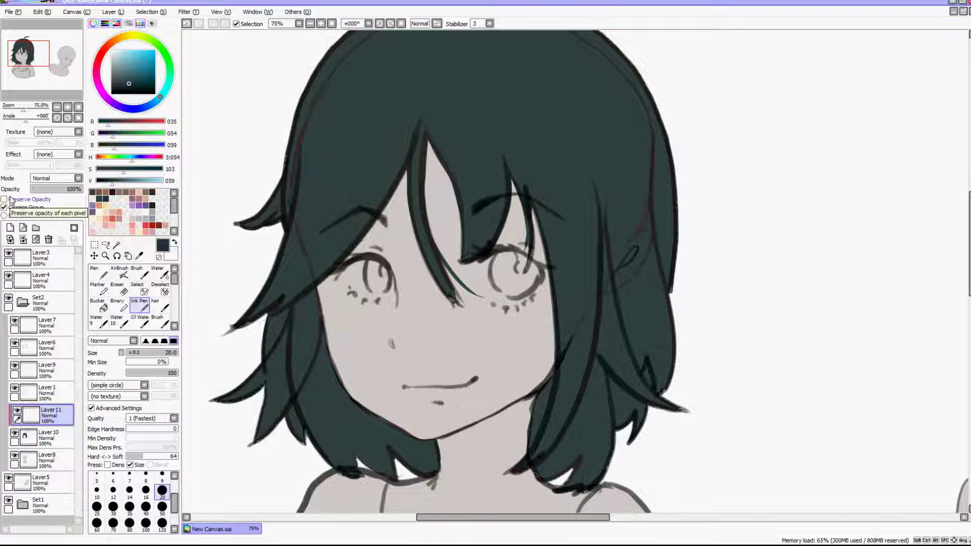
Step: Paint thick red test strokes (RGB 229, 70, 67) diagonally across the hair on the clipped layer at size 50
click(152, 225)
click(162, 507)
drag(283, 240, 624, 50)
mouse_move(246, 317)
mouse_down()
mouse_move(658, 112)
mouse_move(662, 123)
mouse_up()
drag(299, 432, 677, 196)
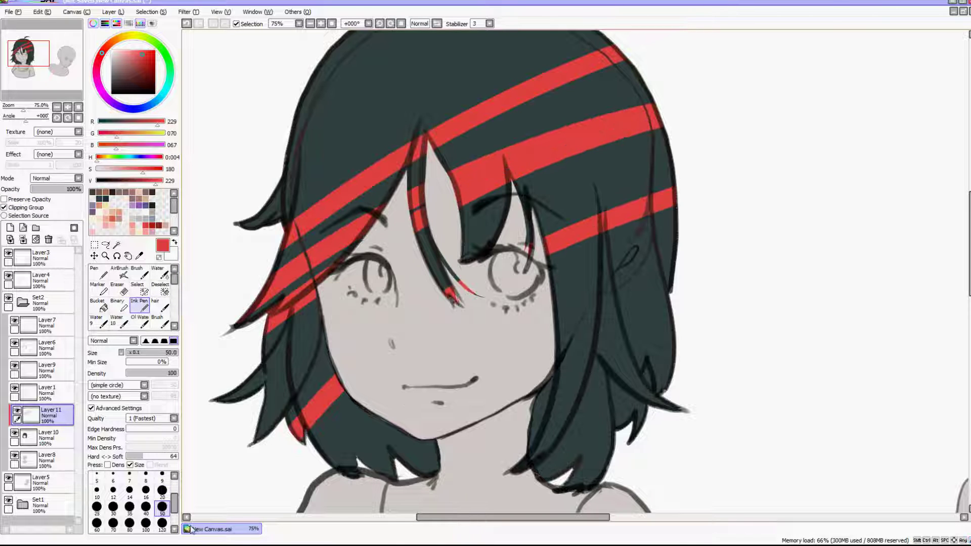
Step: Turn clipping off and on again for Layer11 to compare the red strokes, and clear the layer
click(9, 207)
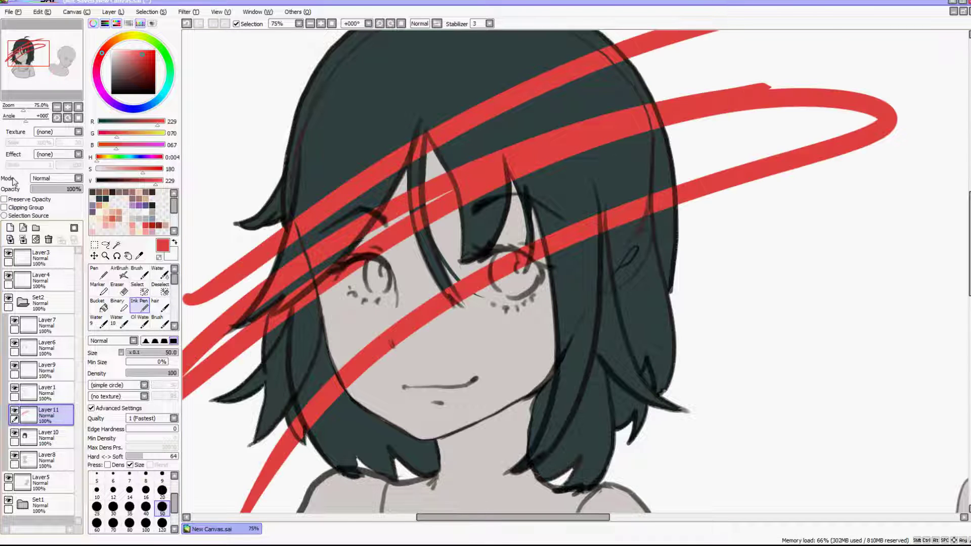
click(9, 208)
click(36, 240)
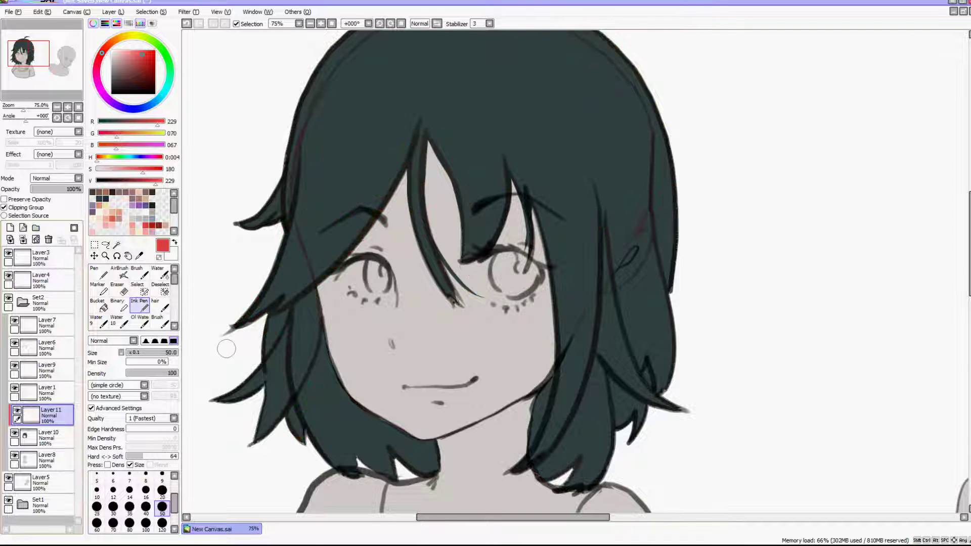
Step: Shade the lower hair on both sides of the neck in dark blue (RGB 35, 44, 51) using the Water brush at size 120
click(152, 205)
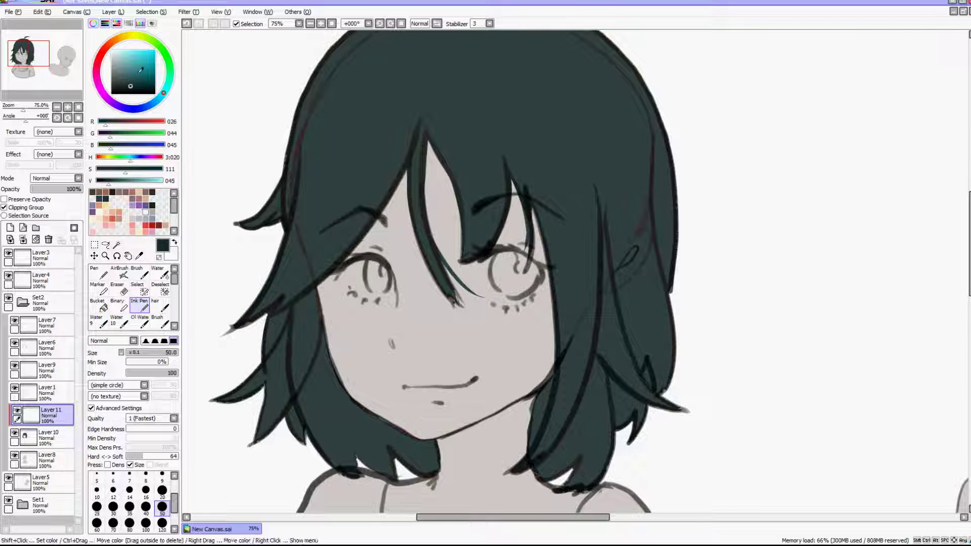
mouse_move(137, 69)
mouse_down()
mouse_move(129, 63)
mouse_move(124, 81)
mouse_move(125, 62)
mouse_up()
right_click(335, 156)
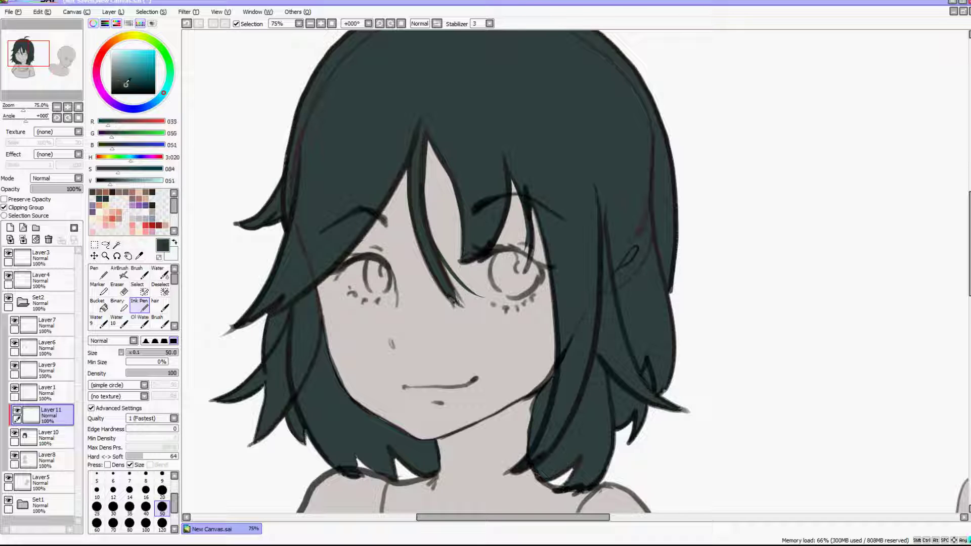
mouse_move(163, 95)
mouse_down()
mouse_move(146, 108)
mouse_move(152, 104)
mouse_up()
click(160, 274)
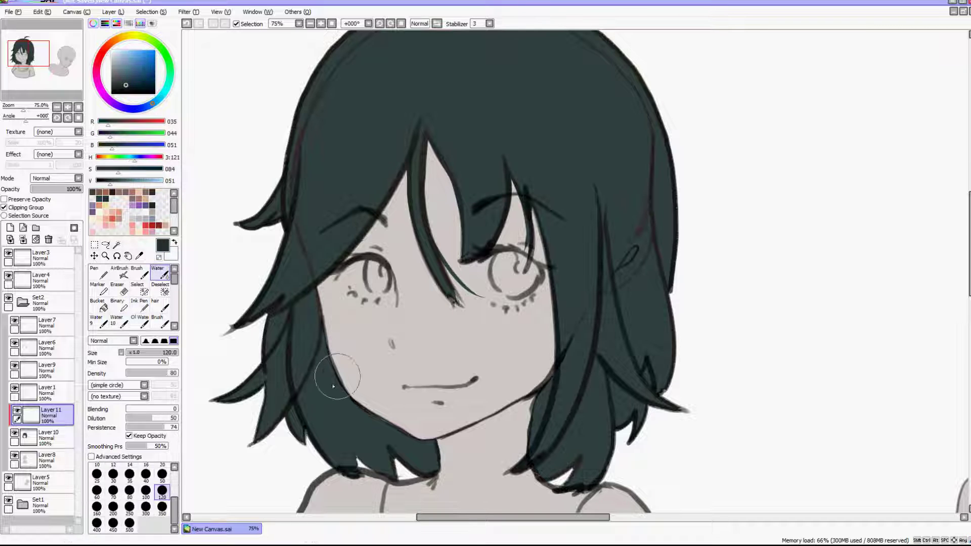
drag(362, 386, 276, 473)
drag(549, 363, 567, 450)
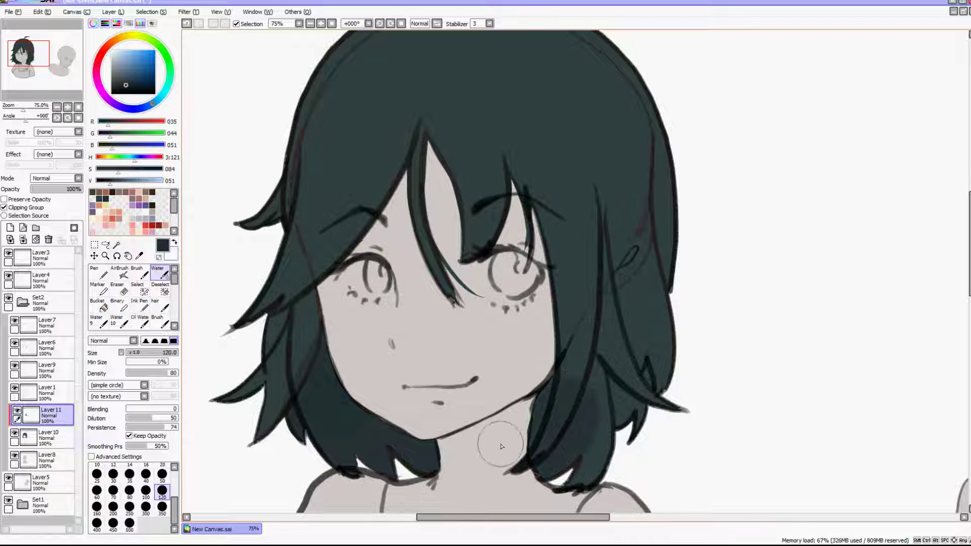
Step: Blend broad dark blue shading over the left side and the right-hand ends of the hair with the Water brush at size 350
scroll(355, 184, down, 3)
scroll(357, 199, up, 2)
click(162, 508)
drag(314, 271, 323, 147)
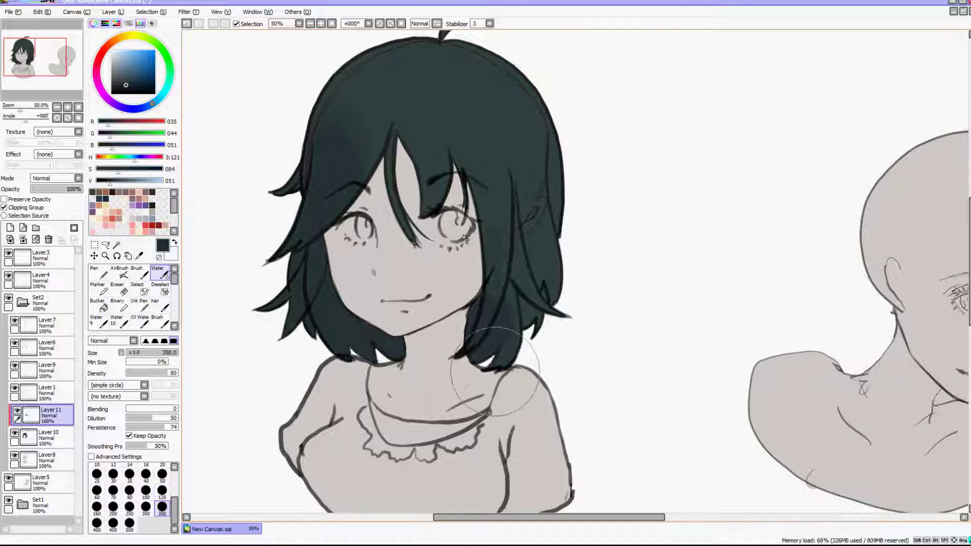
drag(496, 377, 498, 299)
drag(528, 267, 526, 304)
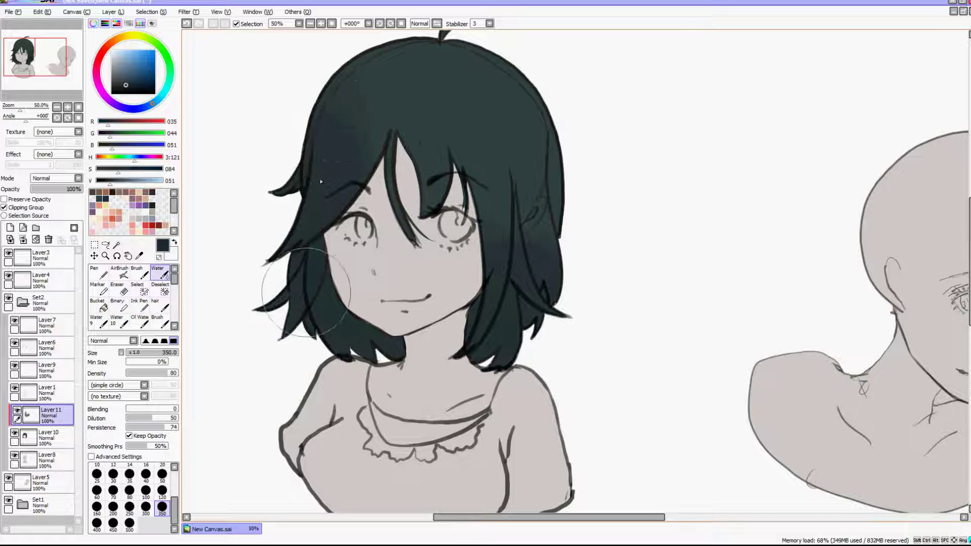
drag(304, 283, 375, 157)
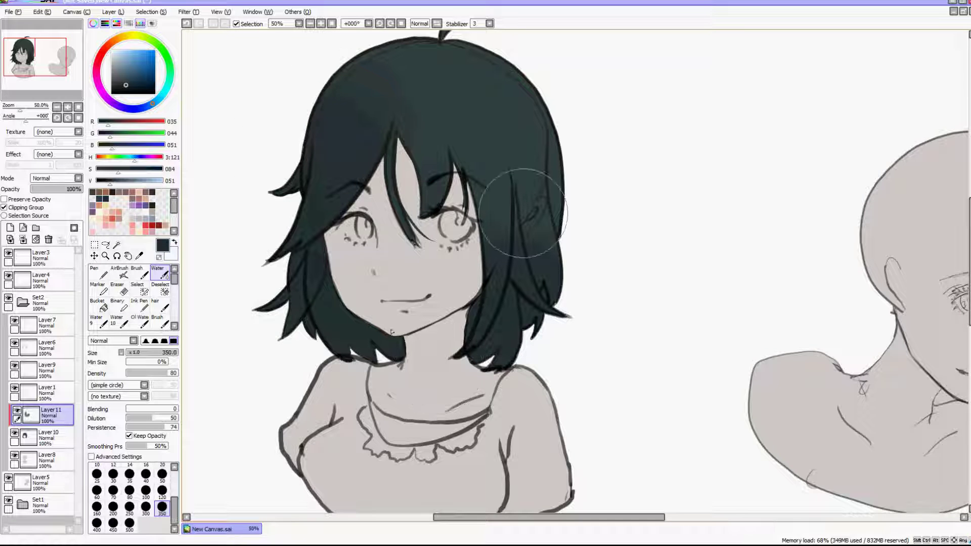
drag(489, 346, 507, 271)
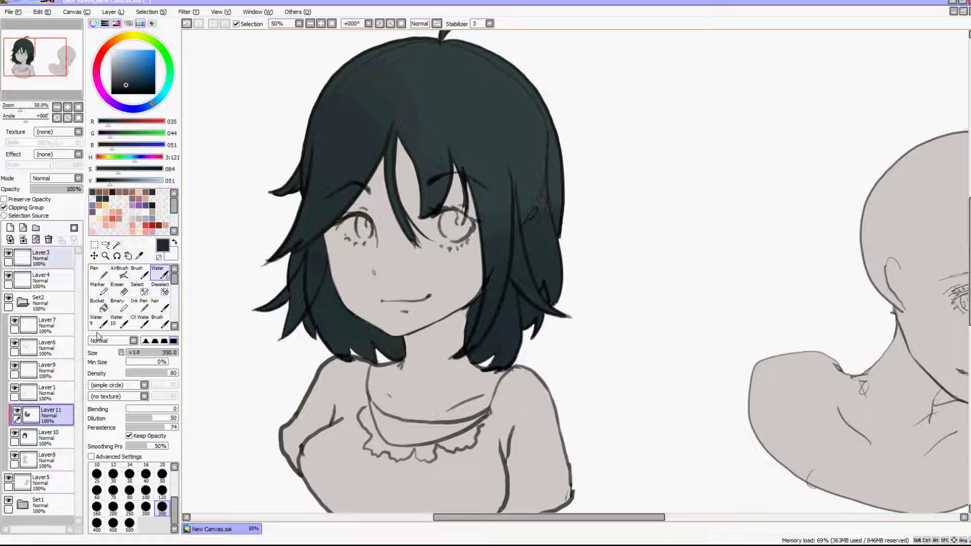
Step: Add another clipping layer above the Layer11 hair shading and set its blending mode to Screen
click(11, 228)
click(4, 207)
click(54, 178)
click(69, 201)
click(69, 179)
click(63, 200)
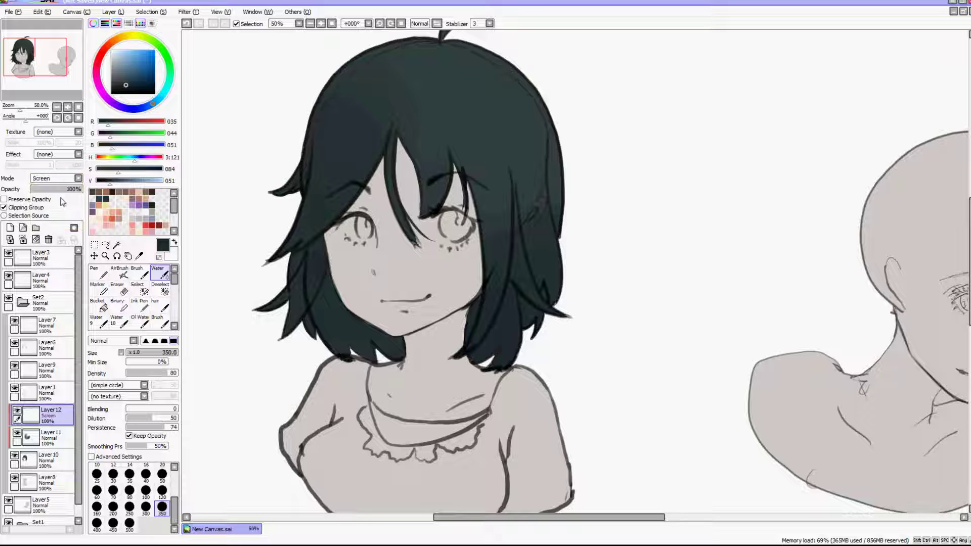
Step: Change the Layer12 blending mode to Multiply and darken the lower hair beside the face with the size 350 Water brush
drag(348, 255, 354, 329)
click(61, 178)
click(56, 192)
mouse_move(351, 258)
mouse_down()
mouse_move(405, 373)
mouse_move(326, 298)
mouse_up()
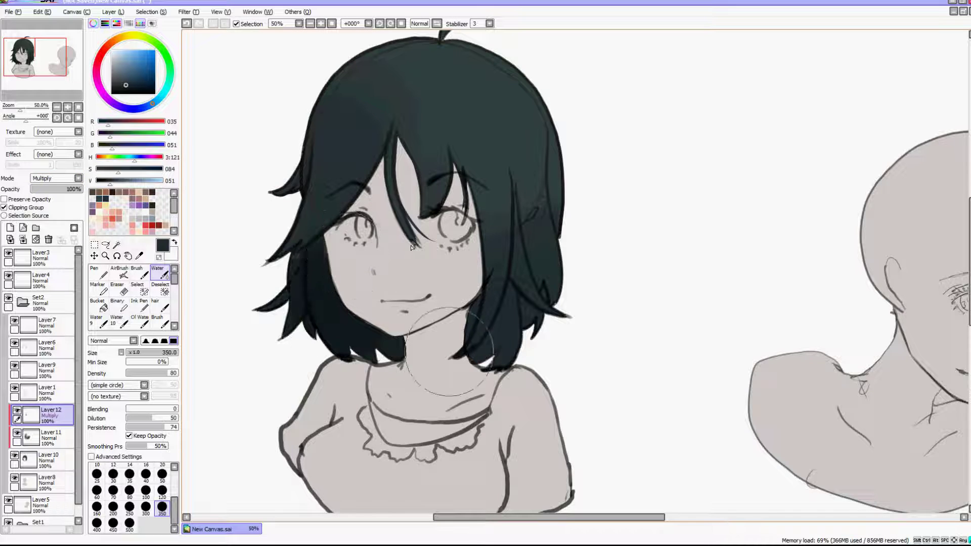
Step: Darken the hair on both sides of the face and at the crown on the Multiply layer with the size 350 Water brush
drag(480, 354, 526, 285)
mouse_move(323, 243)
mouse_down()
mouse_move(358, 150)
mouse_move(344, 164)
mouse_up()
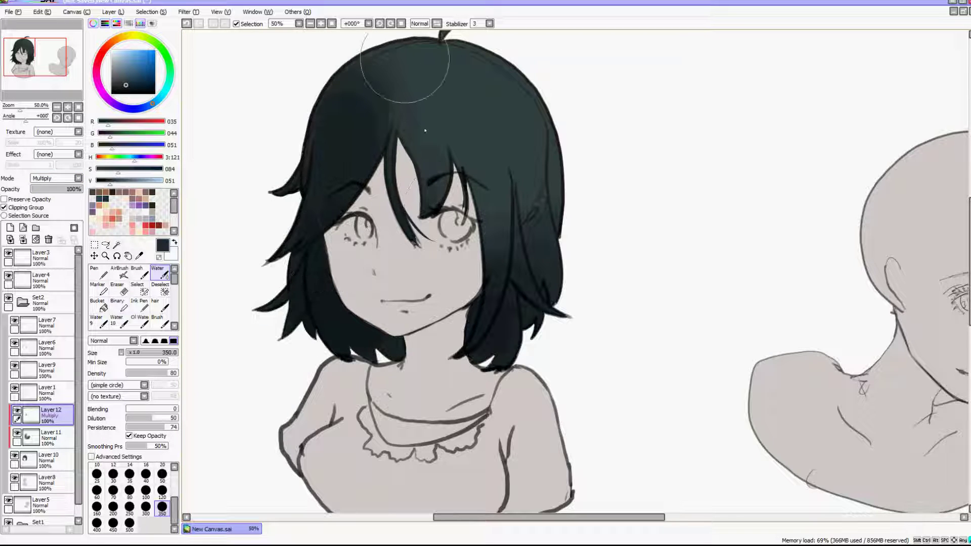
drag(52, 481, 55, 452)
click(186, 23)
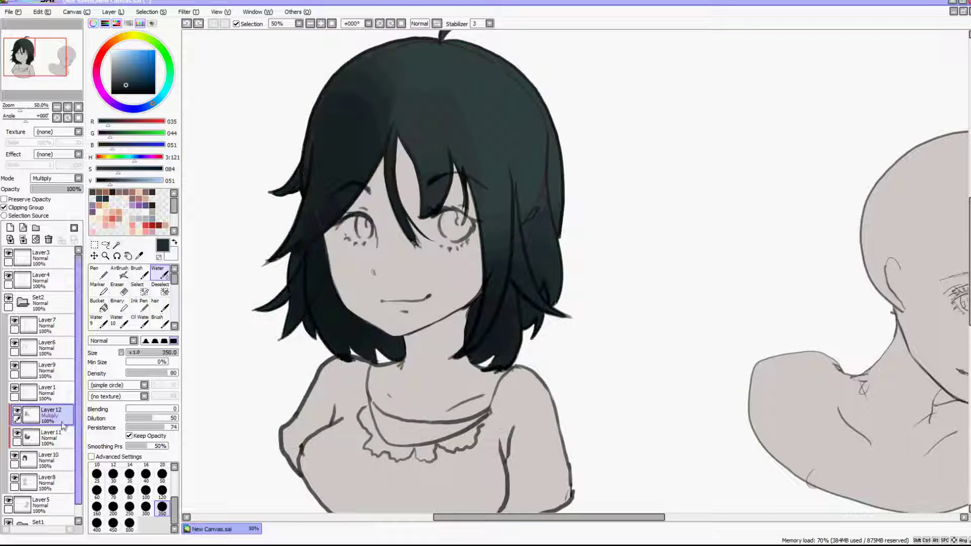
Step: Locate the stray sketch lines by toggling Layer1's visibility and clean them up over the hair with the size 26 Eraser
scroll(412, 279, down, 1)
scroll(413, 280, up, 2)
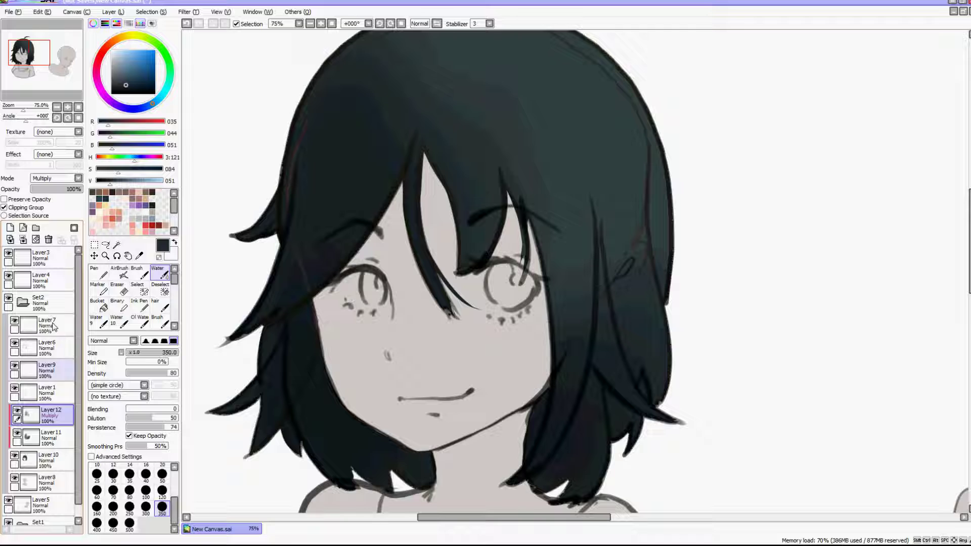
click(49, 348)
click(120, 292)
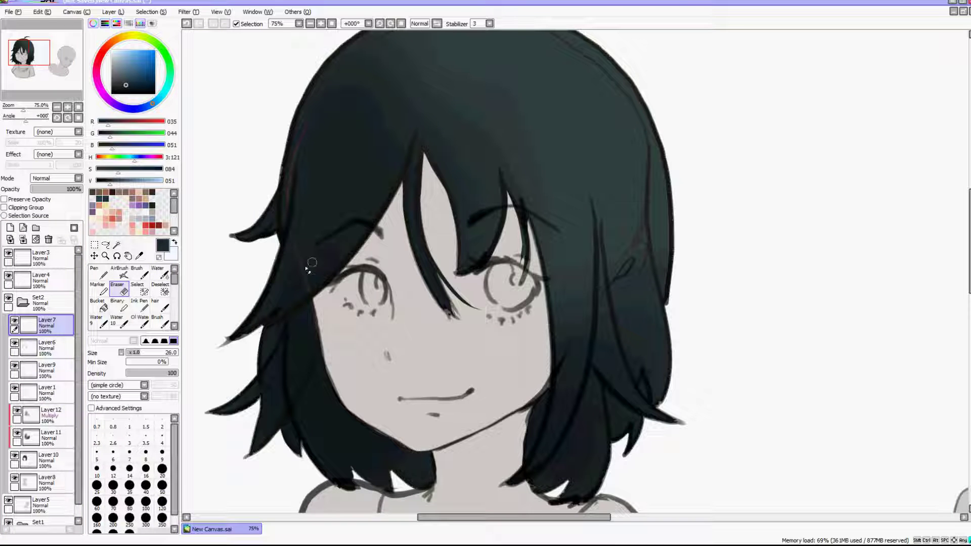
click(48, 326)
click(14, 388)
click(14, 388)
click(48, 393)
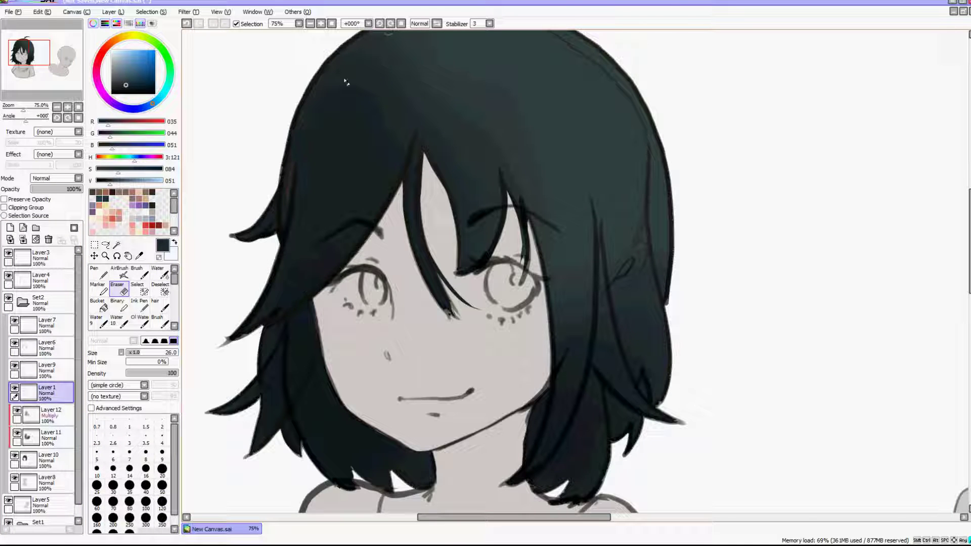
Step: Add a clipping layer above Layer12 and set up the Water brush with a beige-grey colour (RGB 179, 175, 160)
click(48, 416)
click(10, 229)
click(23, 208)
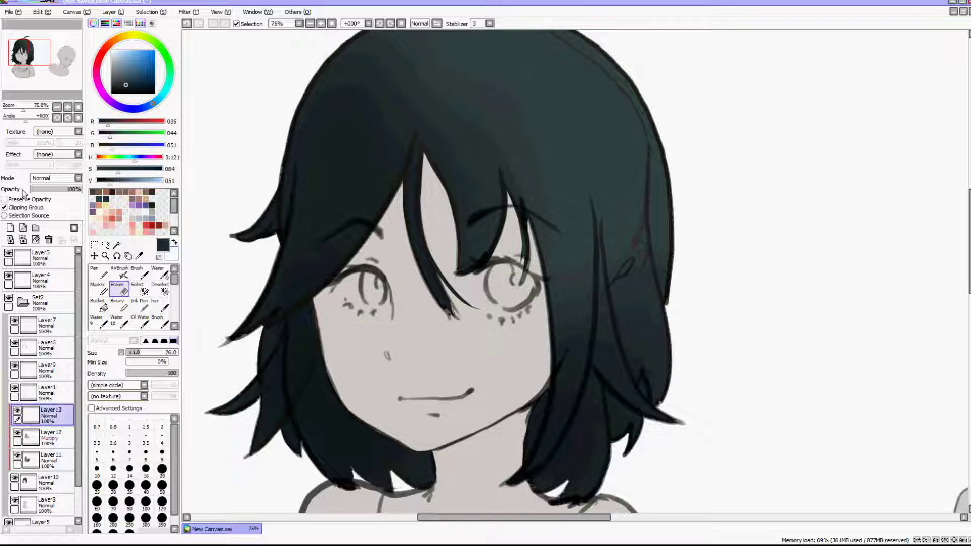
right_click(571, 273)
click(125, 37)
click(116, 63)
click(160, 274)
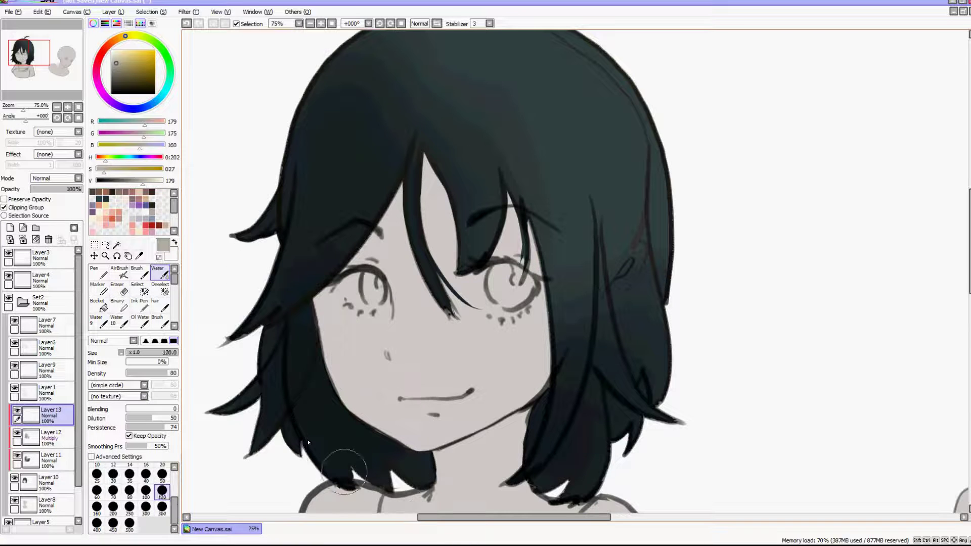
Step: Brush beige-grey light over the lower hair, the right side of the crown and the ahoge with the Water brush at sizes 120 and 350
mouse_move(344, 472)
mouse_down()
mouse_move(372, 462)
mouse_move(349, 372)
mouse_move(346, 487)
mouse_move(359, 442)
mouse_move(338, 475)
mouse_move(324, 354)
mouse_up()
scroll(388, 418, down, 4)
scroll(411, 376, up, 4)
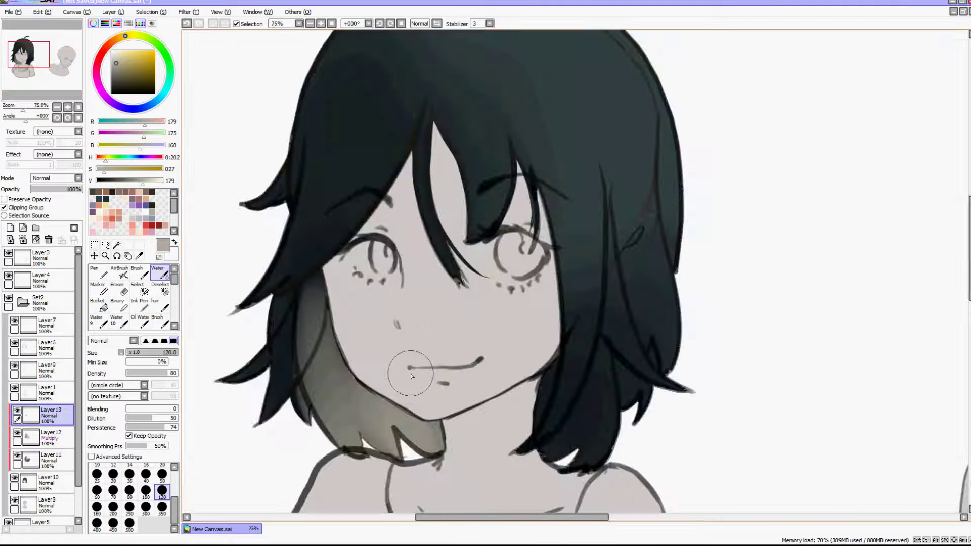
click(162, 508)
drag(328, 426, 295, 334)
mouse_move(579, 392)
mouse_down()
mouse_move(527, 485)
mouse_move(676, 315)
mouse_up()
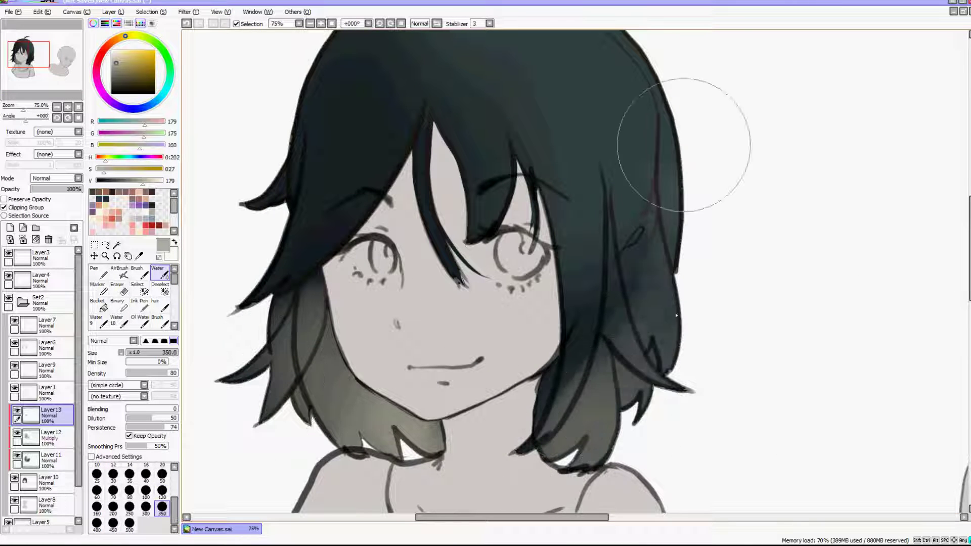
scroll(658, 303, down, 3)
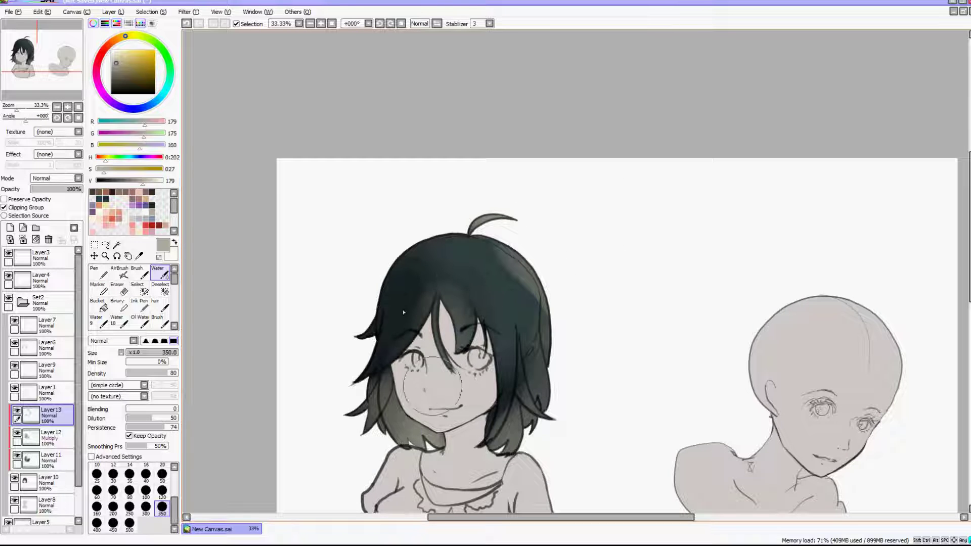
scroll(404, 313, down, 3)
scroll(404, 312, up, 4)
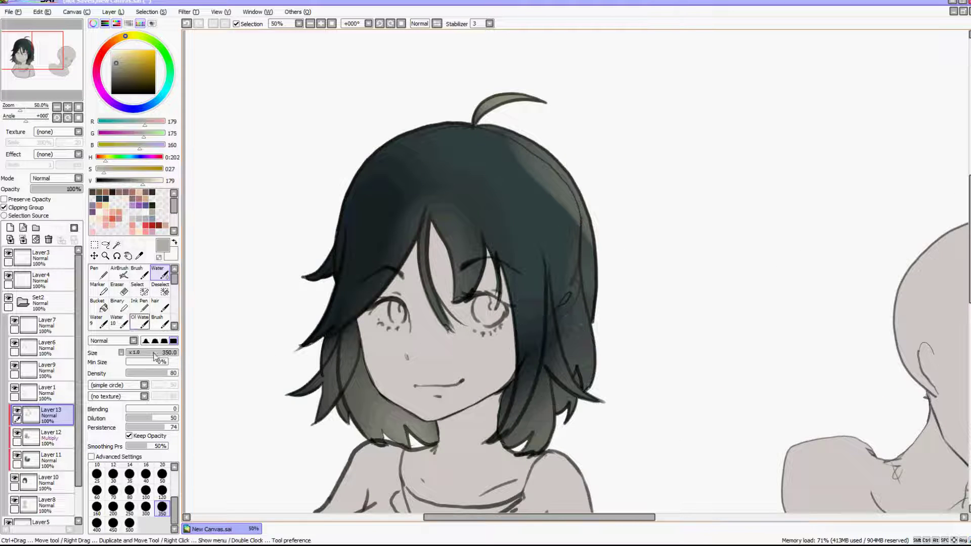
Step: Erase the grey from the lower hair beside the left cheek and soften the edges with the size 350 Water brush
key(e)
drag(362, 349, 328, 427)
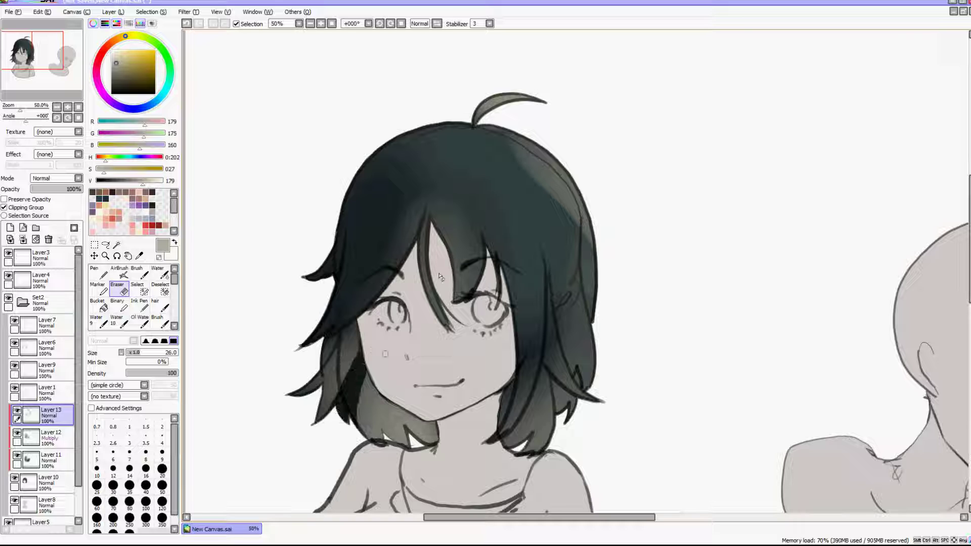
mouse_move(372, 362)
mouse_down()
mouse_move(400, 448)
mouse_move(365, 386)
mouse_move(369, 444)
mouse_move(394, 381)
mouse_move(428, 444)
mouse_up()
scroll(496, 362, down, 3)
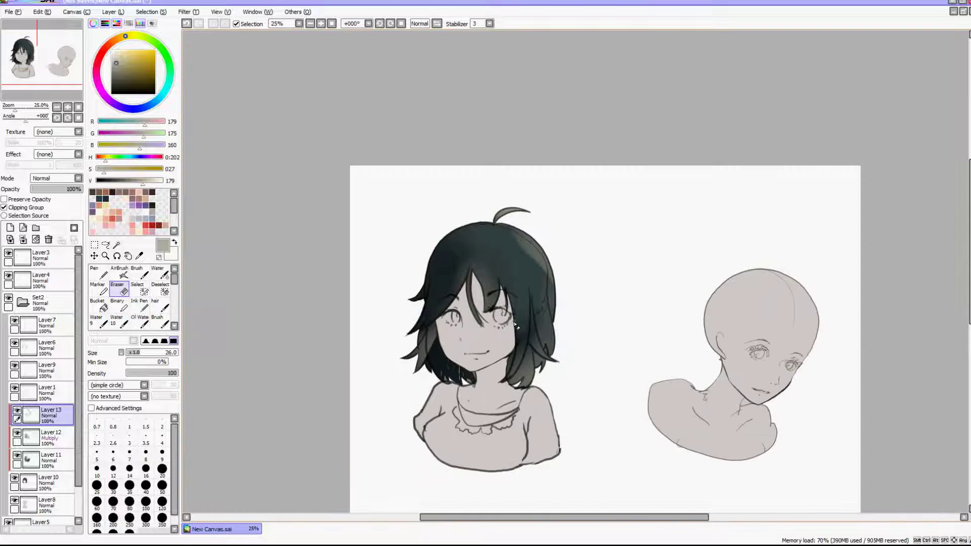
scroll(496, 362, up, 3)
key(c)
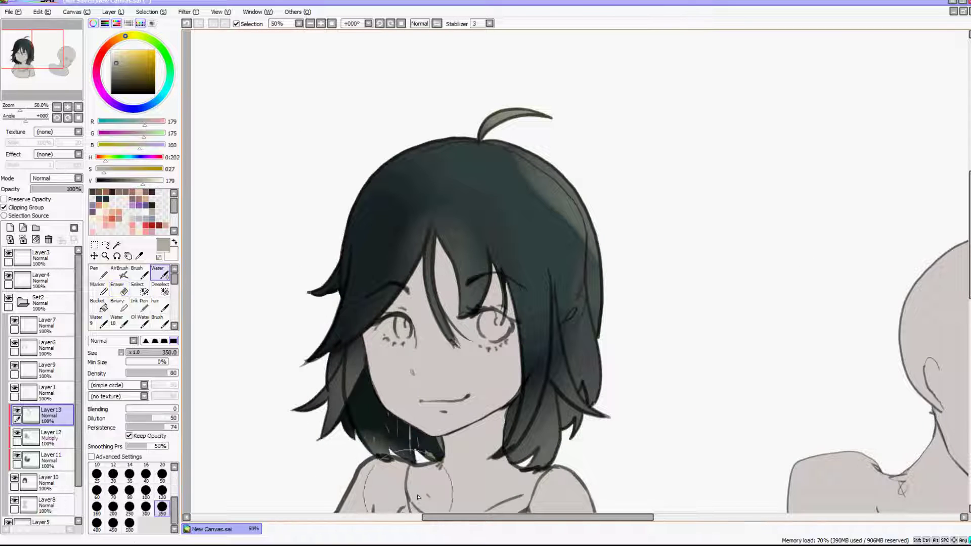
scroll(560, 319, down, 3)
scroll(506, 313, up, 3)
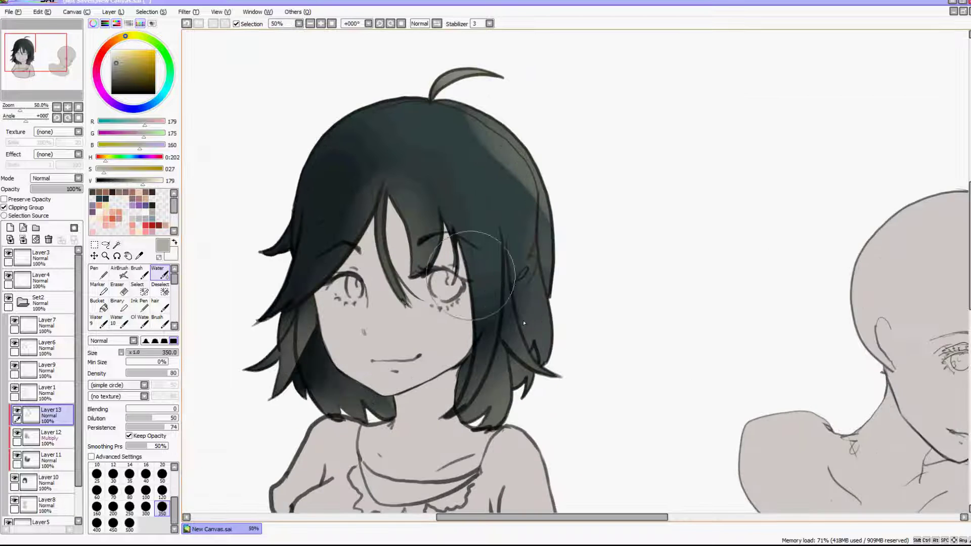
Step: Add another clipping layer above Layer13 and choose a dark teal colour (RGB 40, 63, 69)
scroll(365, 302, up, 1)
click(10, 227)
click(4, 207)
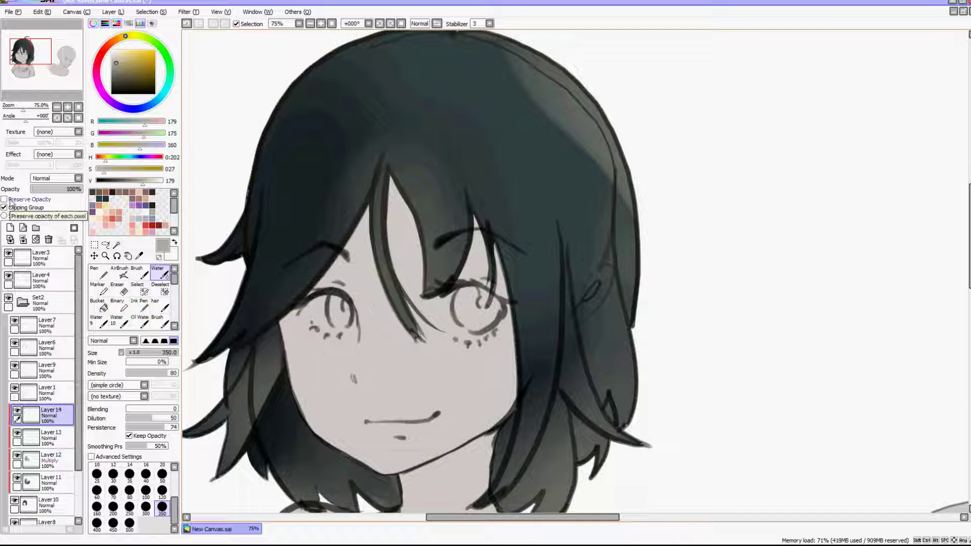
click(152, 233)
right_click(541, 307)
click(130, 82)
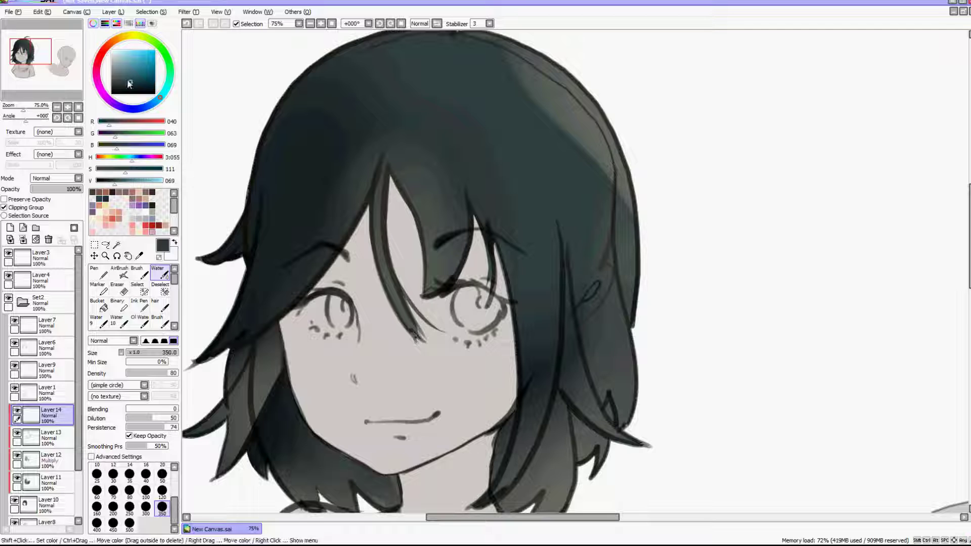
Step: Paint teal strands in the right-hand hair with the size 20 hair brush and blend teal over both sides with the size 350 Water brush
click(159, 305)
drag(572, 366, 572, 461)
drag(600, 362, 575, 450)
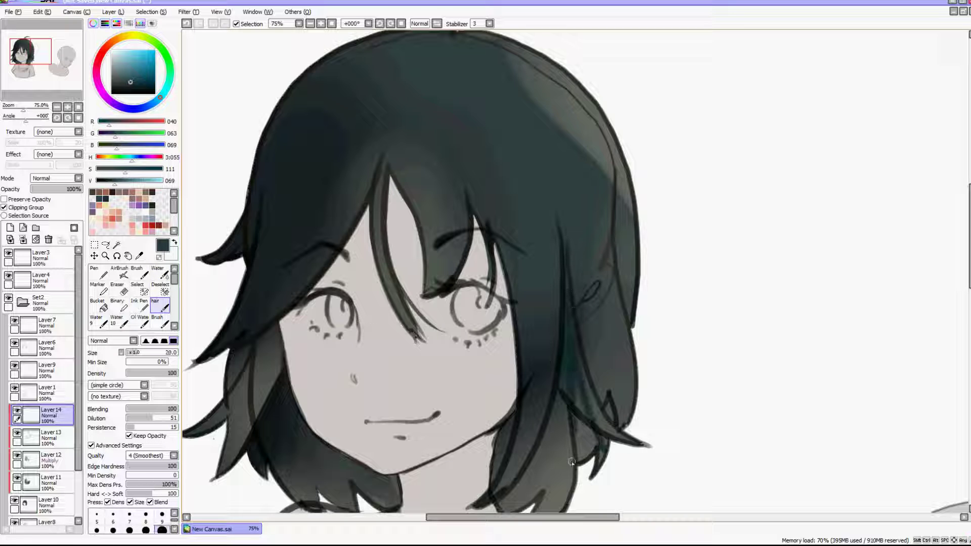
click(160, 273)
drag(266, 268, 289, 171)
drag(549, 384, 583, 444)
scroll(542, 317, down, 5)
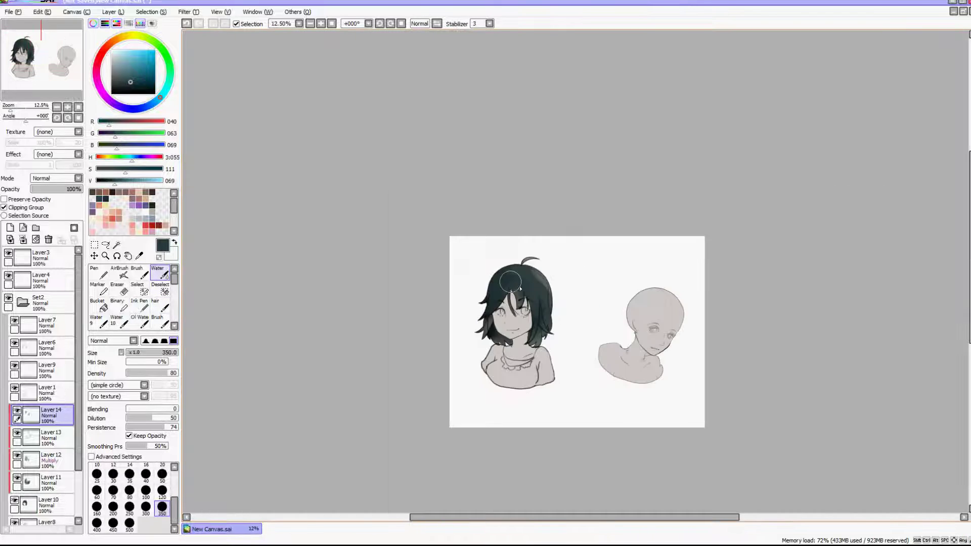
scroll(531, 316, up, 5)
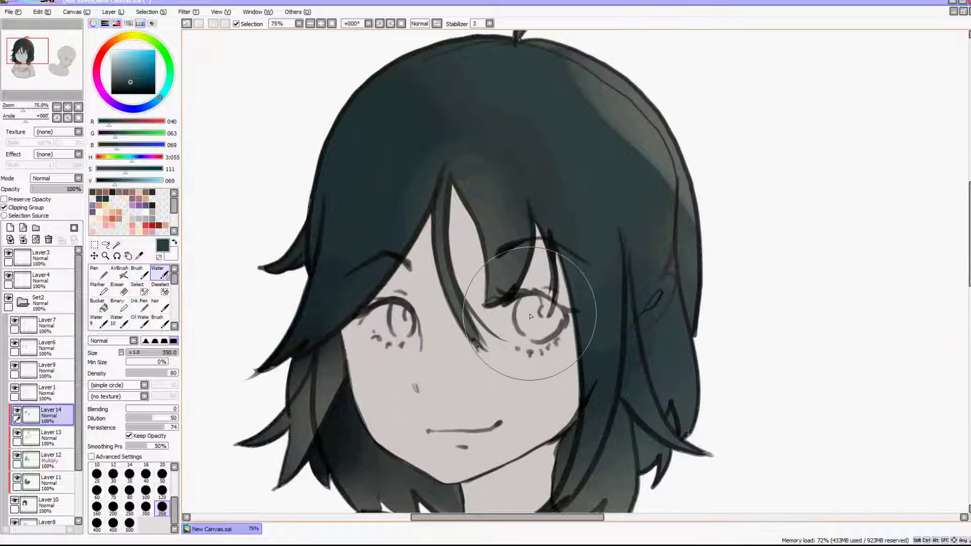
Step: Add a clipping layer above Layer14 with the Fringe effect and pick a darker teal (RGB 24, 44, 48)
click(10, 227)
click(4, 207)
click(67, 155)
click(52, 172)
right_click(440, 115)
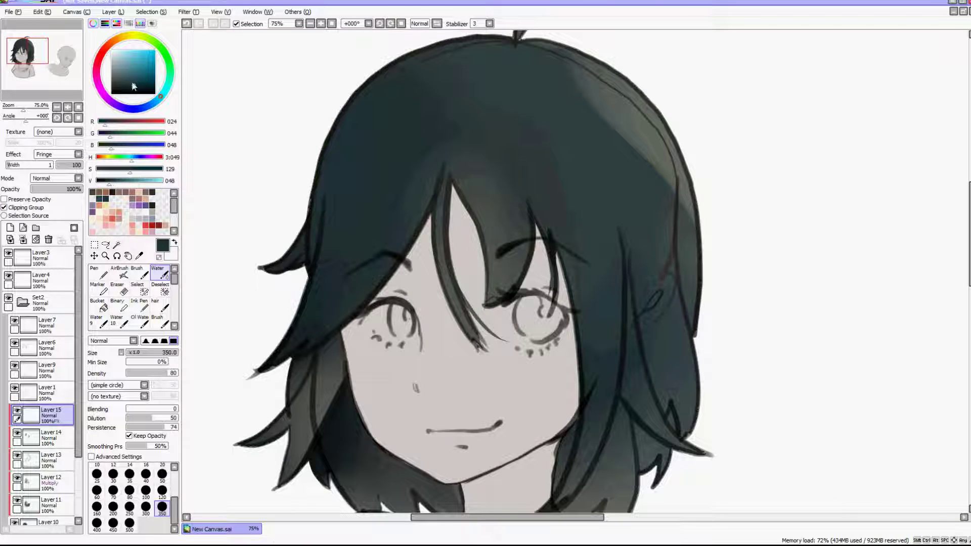
Step: Paint dark strands from the parting down the fringe and the left-hand hair with the hair brush at sizes 20 and 50
click(159, 305)
drag(514, 84, 537, 222)
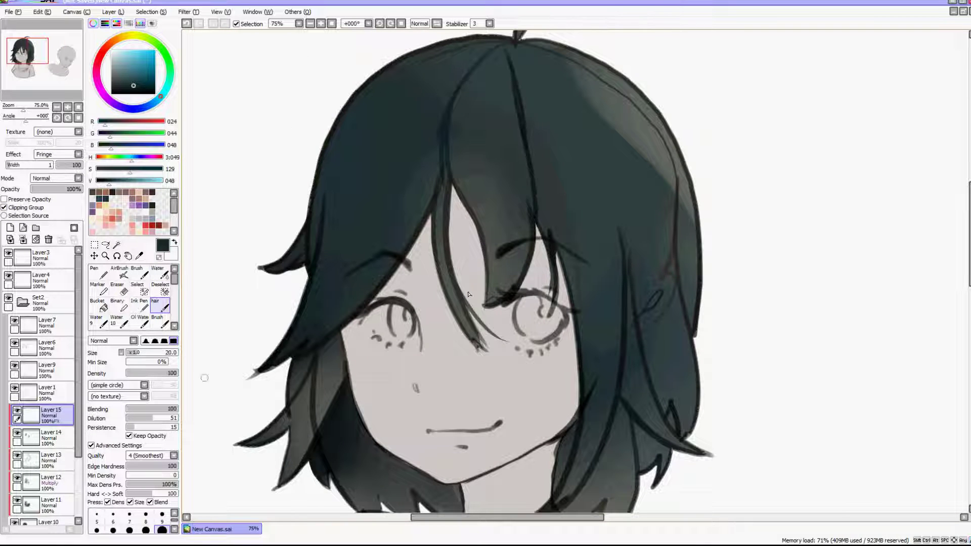
click(174, 529)
click(162, 530)
mouse_move(500, 49)
mouse_down()
mouse_move(457, 110)
mouse_move(448, 203)
mouse_up()
drag(496, 51, 403, 235)
drag(466, 75, 356, 284)
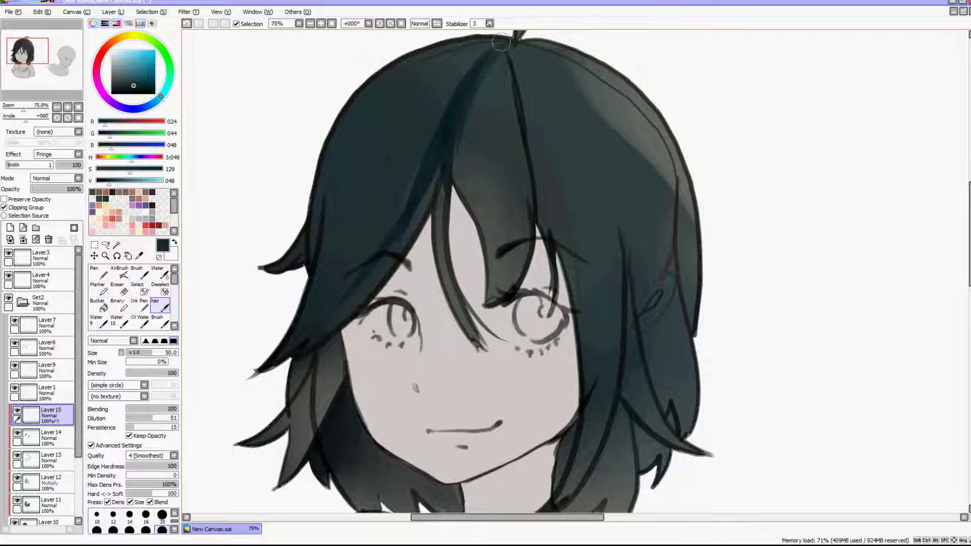
drag(500, 46, 319, 263)
drag(424, 158, 309, 301)
drag(430, 175, 325, 320)
drag(389, 259, 303, 362)
drag(334, 281, 275, 362)
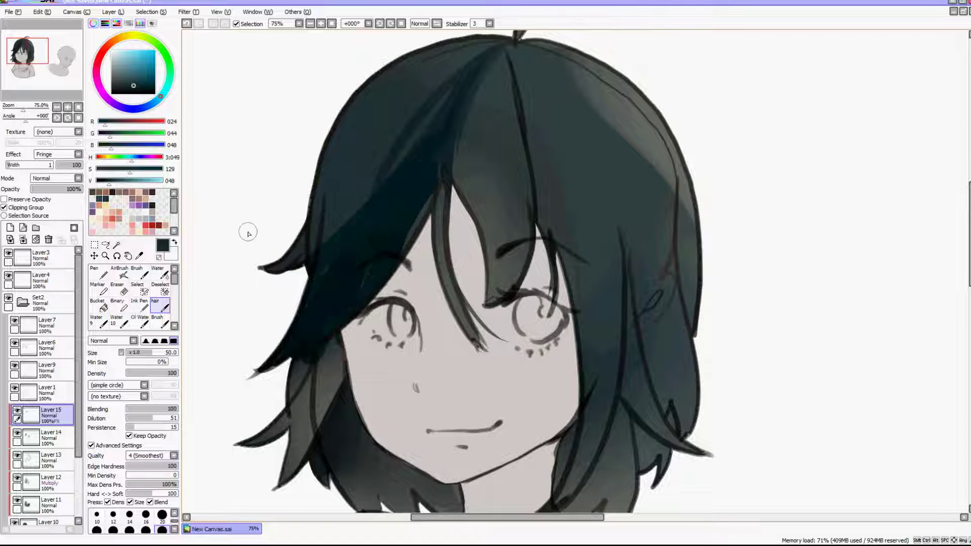
Step: Darken the left crown, the central fringe and the hair right of the parting with the hair brush at size 120
click(174, 529)
click(162, 530)
drag(393, 88, 303, 256)
drag(423, 53, 340, 174)
drag(506, 58, 461, 303)
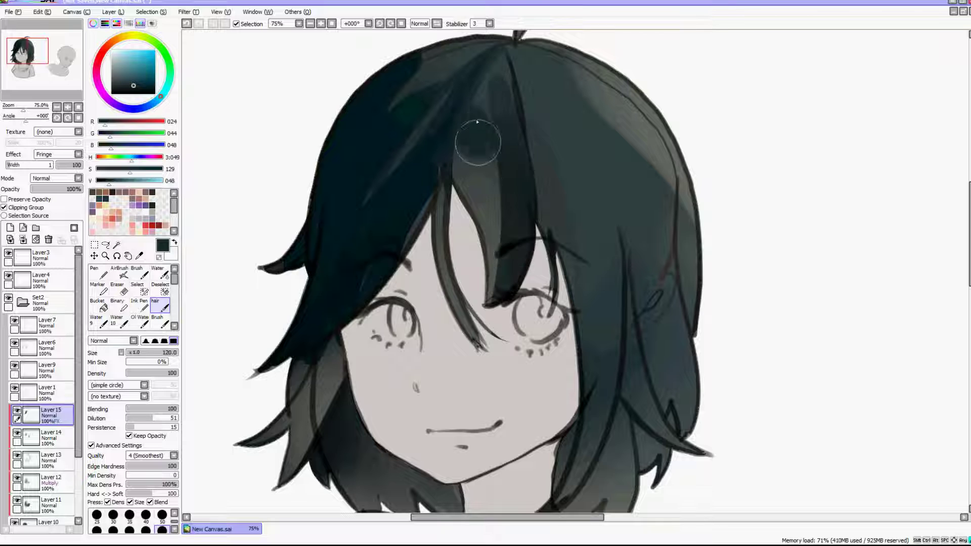
drag(500, 122, 445, 314)
mouse_move(567, 66)
mouse_down()
mouse_move(525, 113)
mouse_move(618, 353)
mouse_up()
scroll(446, 298, down, 5)
scroll(447, 304, up, 3)
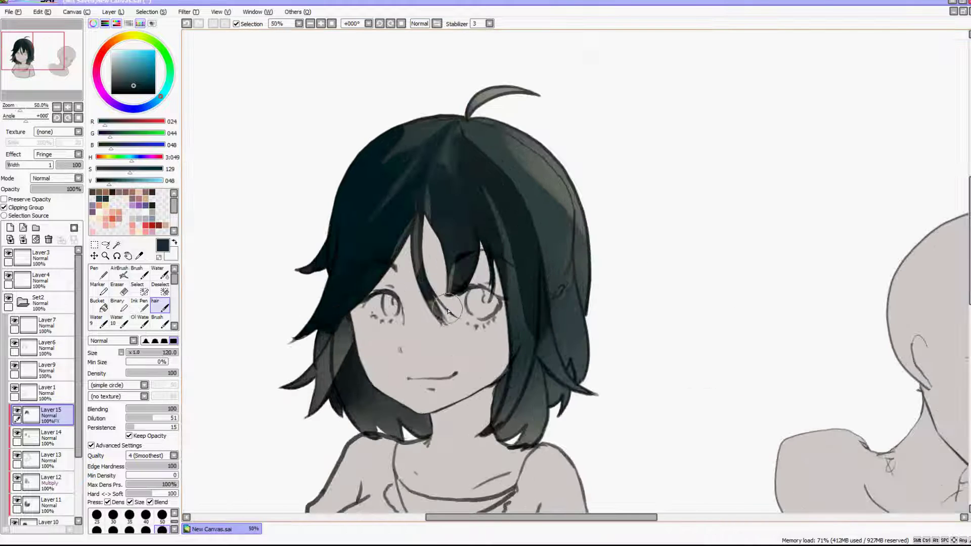
Step: Darken the right-hand lower locks and the fringe strands over the eyes with the size 120 hair brush
drag(531, 256, 573, 363)
drag(546, 321, 587, 393)
drag(537, 279, 494, 449)
drag(541, 253, 498, 417)
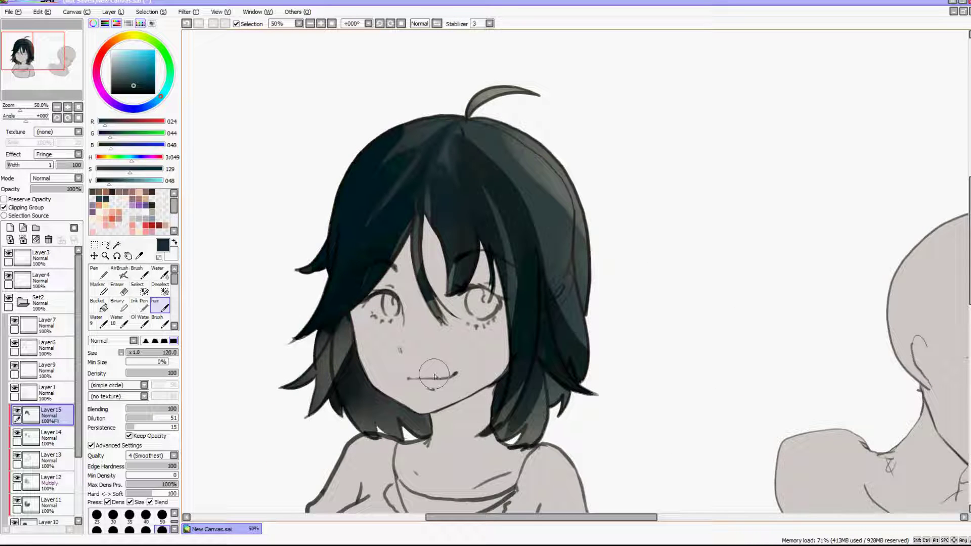
drag(349, 318, 343, 360)
drag(405, 167, 448, 320)
drag(487, 188, 505, 308)
Step: Cover the right side of the crown and the outer right-hand hair with long dark strokes following the strands
drag(481, 139, 570, 266)
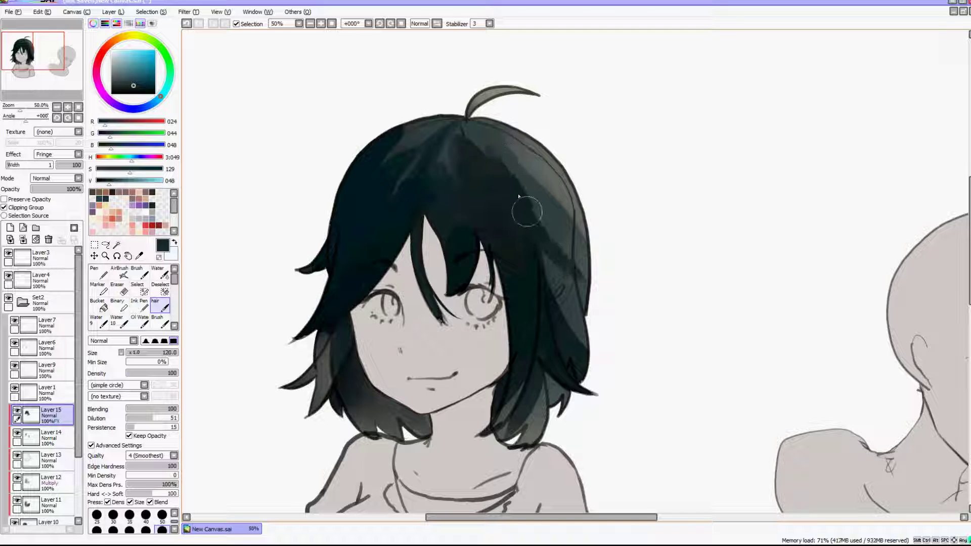
drag(527, 212, 570, 279)
drag(555, 266, 551, 340)
drag(574, 284, 582, 350)
drag(468, 124, 571, 261)
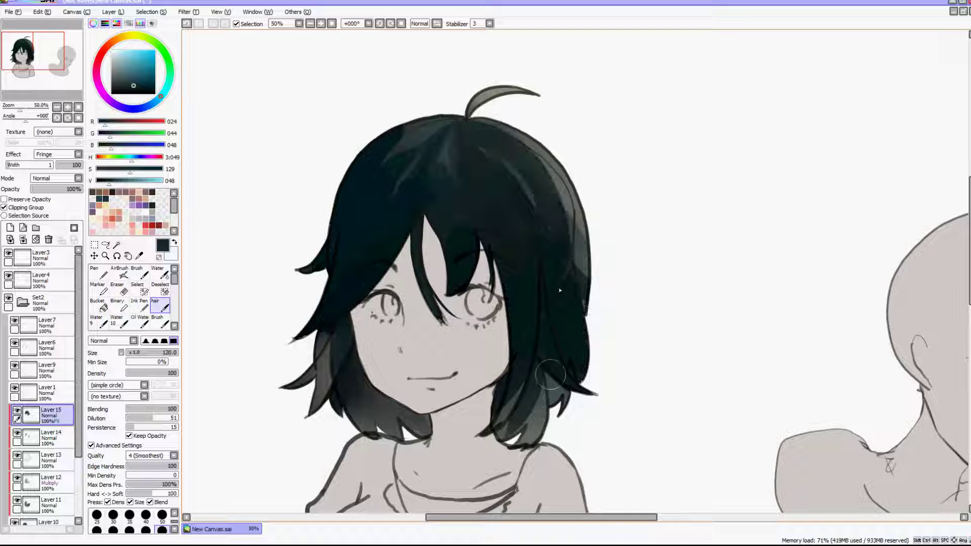
Step: Add a clipping layer above Layer15 and paint beige-grey highlights (RGB 179, 175, 160) on the right-hand hair and central fringe
click(10, 228)
click(4, 207)
click(152, 212)
drag(509, 200, 513, 322)
mouse_move(481, 181)
mouse_down()
mouse_move(536, 294)
mouse_move(582, 175)
mouse_up()
drag(455, 233, 448, 319)
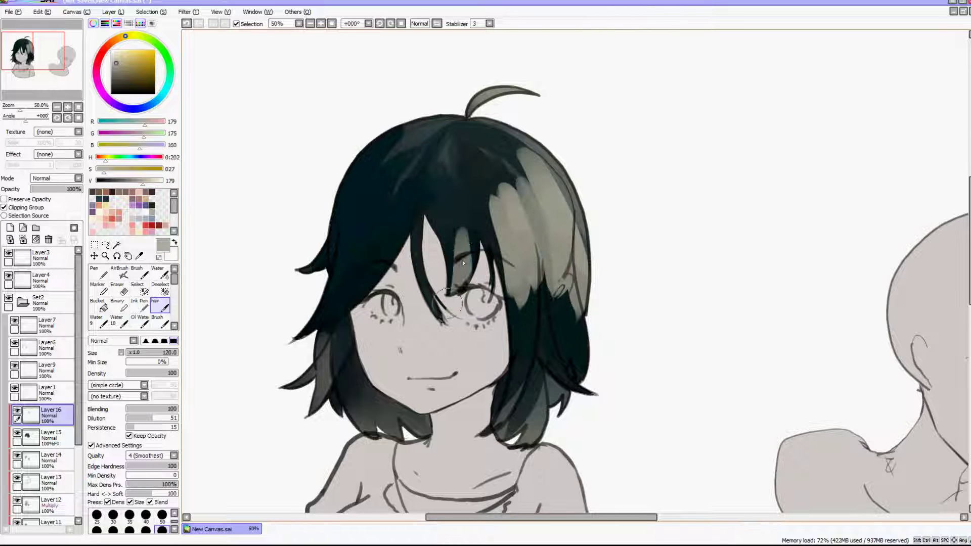
Step: Add beige-grey highlights to the left fringe and the flicked-out lock on the left with the size 120 hair brush
drag(415, 228, 379, 285)
drag(339, 231, 310, 269)
drag(402, 203, 363, 281)
Step: Erase most of the right-hand highlight with the size 50 Eraser, leaving only small angular patches and a strip along the outer edge
scroll(313, 291, down, 3)
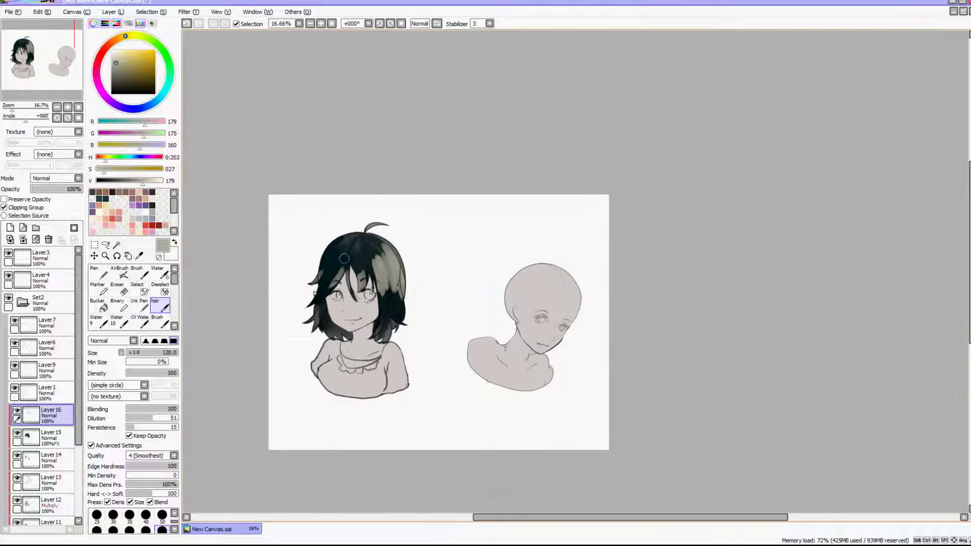
scroll(345, 259, up, 2)
scroll(319, 295, up, 1)
click(121, 292)
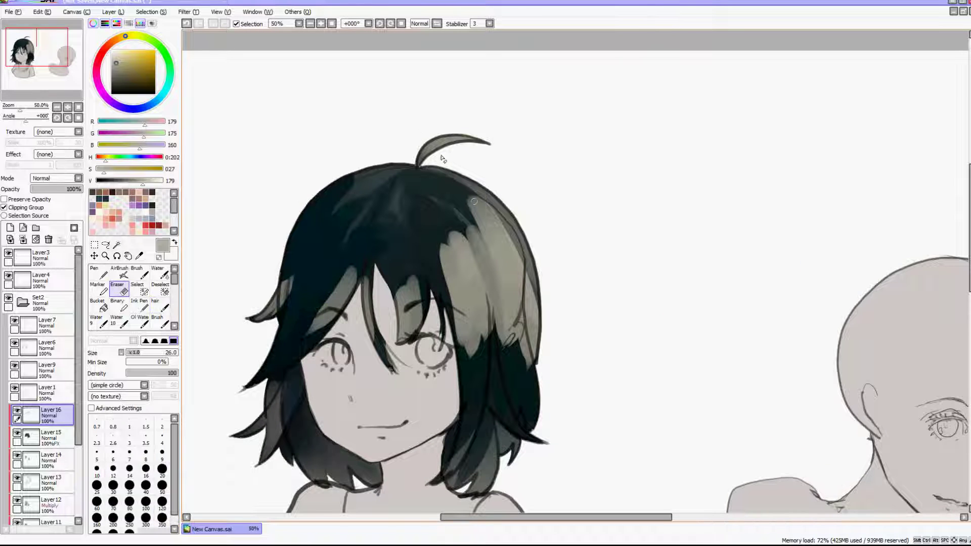
mouse_move(452, 233)
mouse_down()
mouse_move(501, 218)
mouse_move(488, 272)
mouse_move(509, 334)
mouse_move(468, 344)
mouse_up()
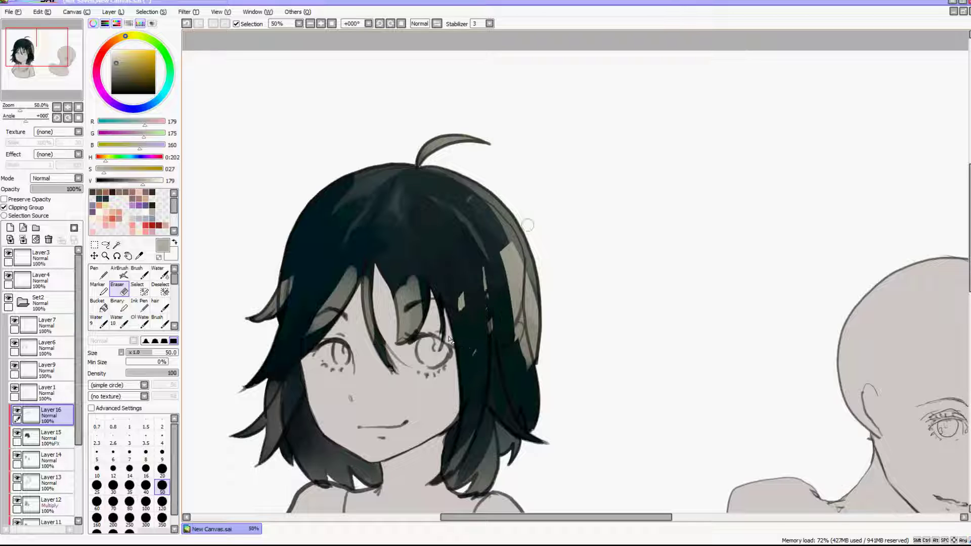
scroll(529, 229, down, 4)
scroll(528, 218, up, 6)
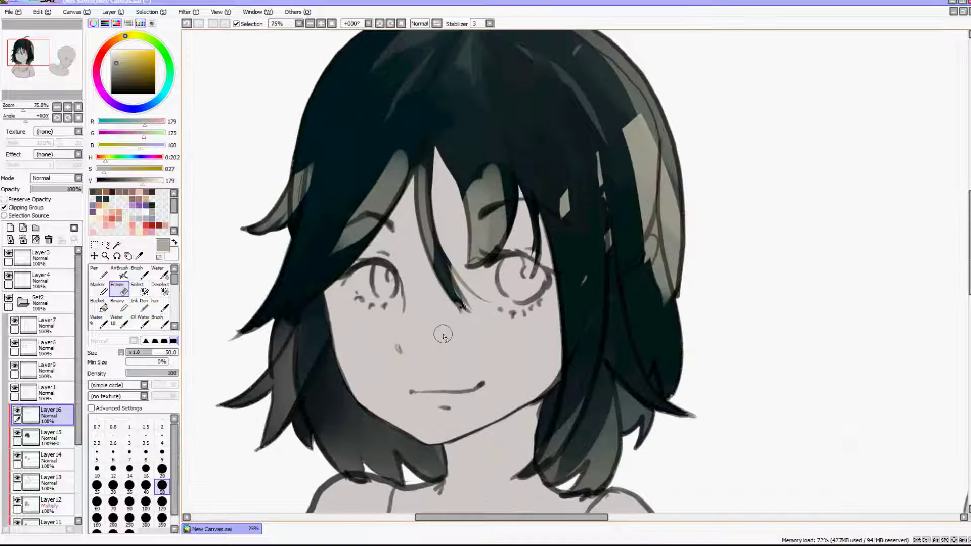
Step: Add a clipping layer above Layer16 and paint a white highlight on the outer right-hand hair with the size 50 Ink Pen
click(10, 227)
click(112, 50)
click(140, 306)
drag(651, 115, 677, 248)
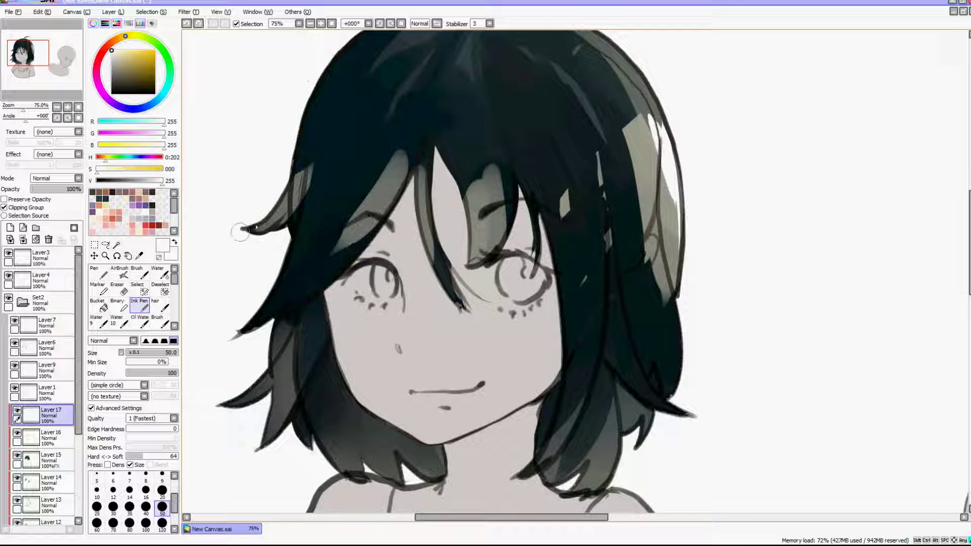
Step: Paint thin white highlights on the lower hair tips, the left flicked-out lock and the inner edge of the right-hand hair with the Ink Pen
drag(563, 306, 549, 443)
scroll(785, 361, down, 6)
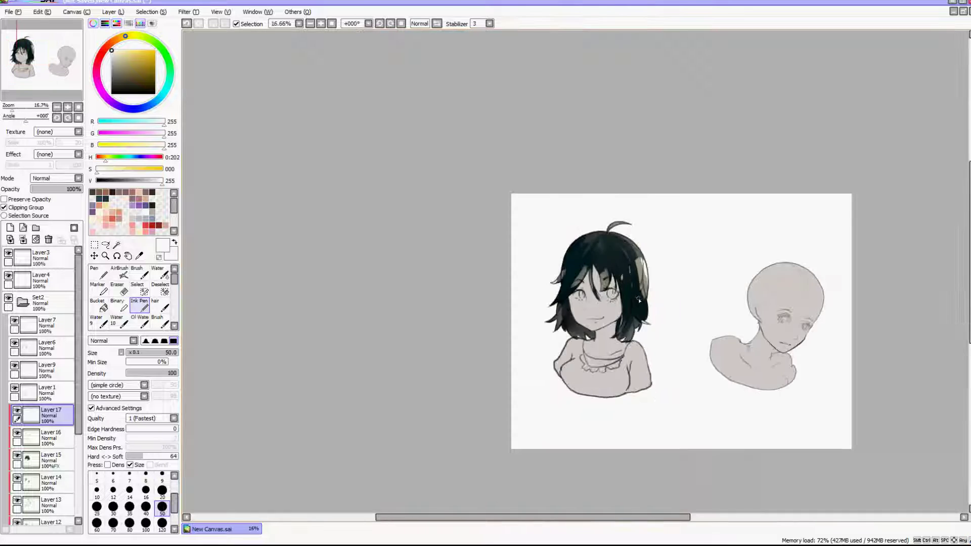
scroll(651, 293, up, 6)
drag(354, 425, 402, 438)
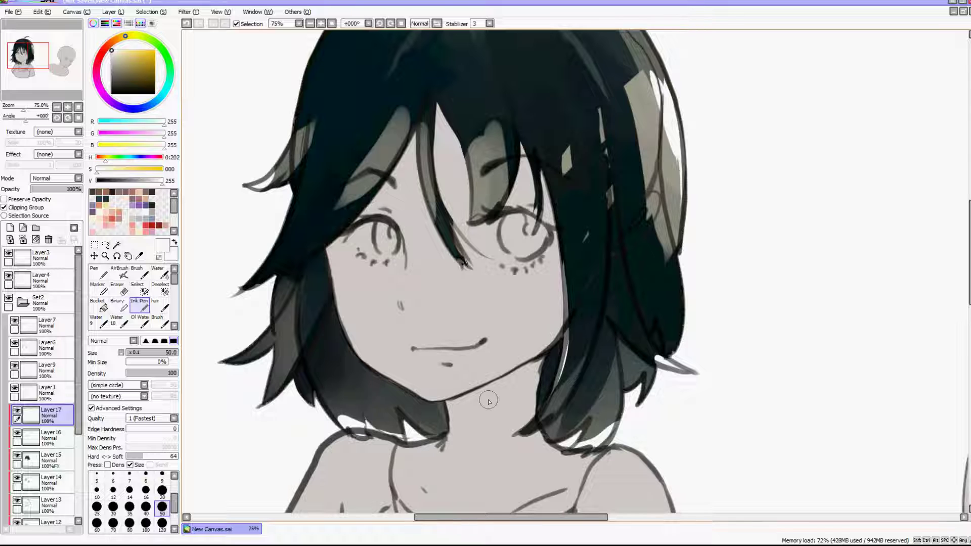
scroll(637, 128, down, 5)
scroll(585, 126, up, 5)
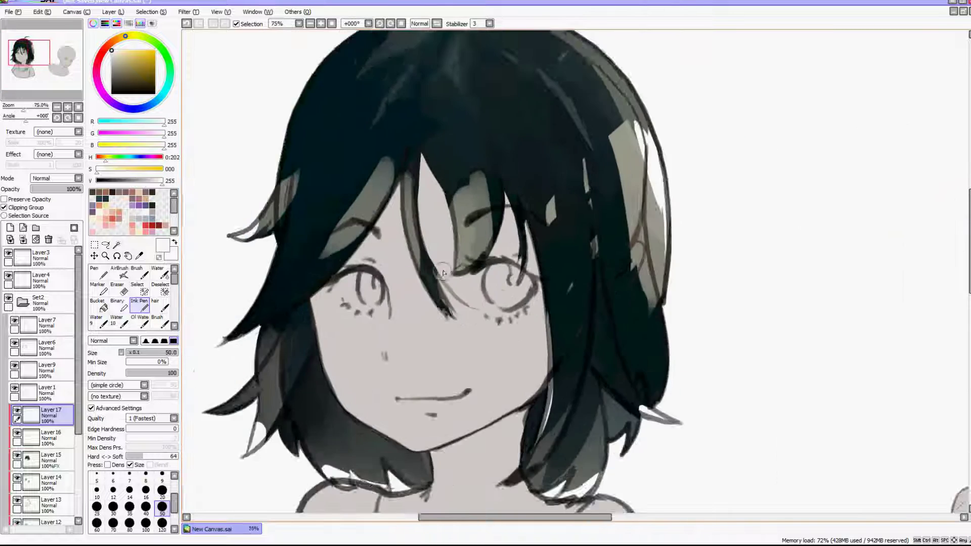
scroll(435, 246, down, 5)
scroll(435, 235, up, 5)
Step: Add a clipping layer above Layer17 and paint the left fringe lock red (RGB 229, 70, 67) with the size 120 hair brush
click(10, 228)
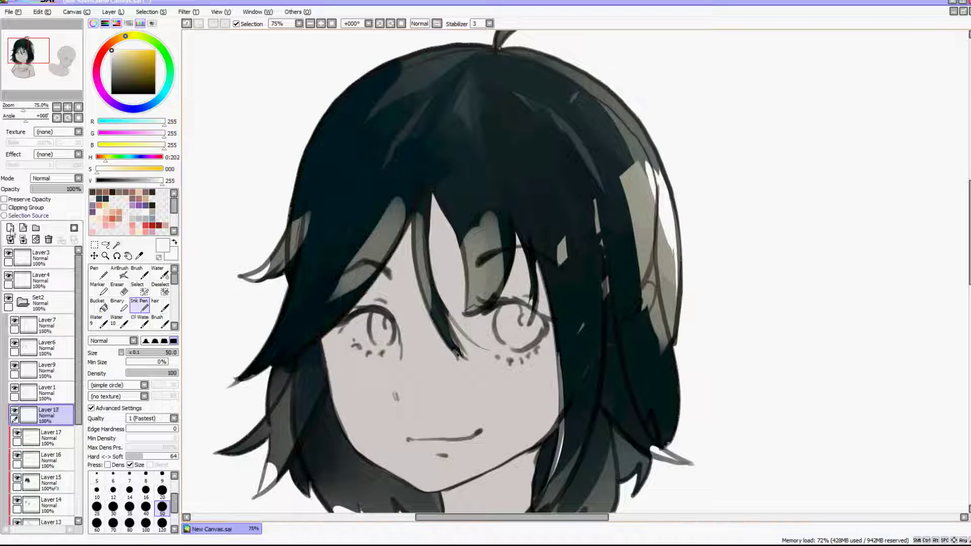
click(4, 207)
click(146, 226)
click(161, 306)
drag(421, 204, 456, 355)
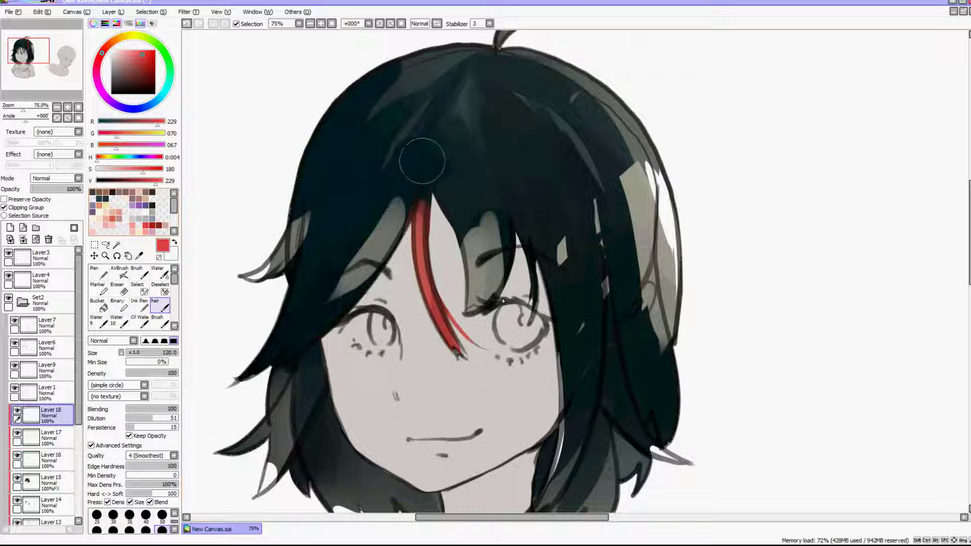
key(ctrl+z)
drag(354, 193, 235, 372)
scroll(288, 305, down, 5)
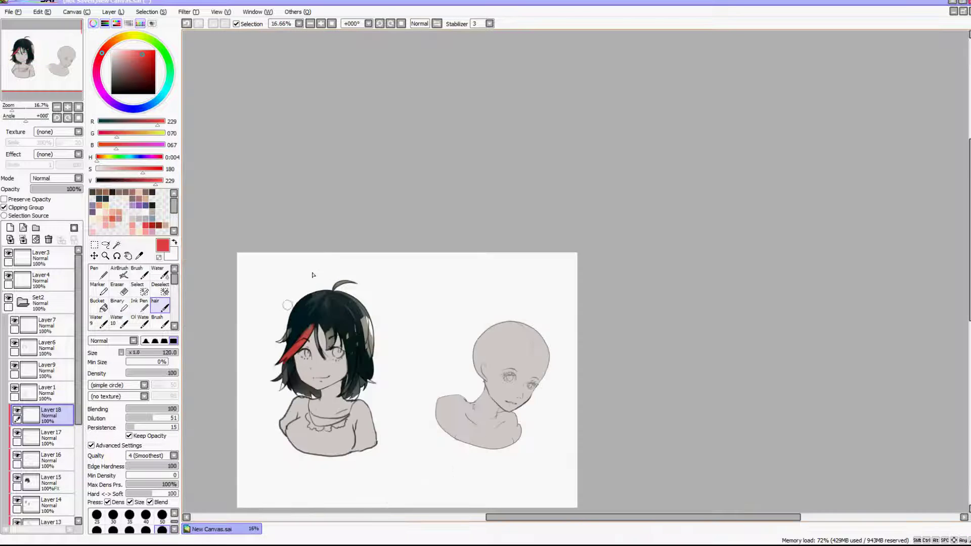
Step: Extend the red over the root of the left fringe lock and the upper part of the thin strand beside it
scroll(254, 349, up, 5)
mouse_move(481, 228)
mouse_down()
mouse_move(563, 156)
mouse_move(410, 316)
mouse_up()
drag(552, 158, 544, 233)
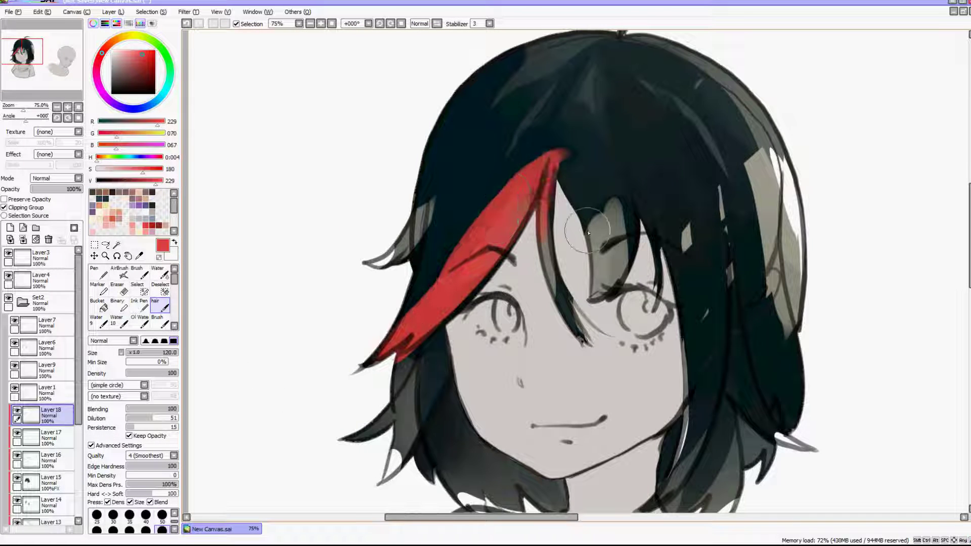
drag(521, 174, 397, 326)
scroll(258, 374, down, 5)
scroll(499, 330, up, 6)
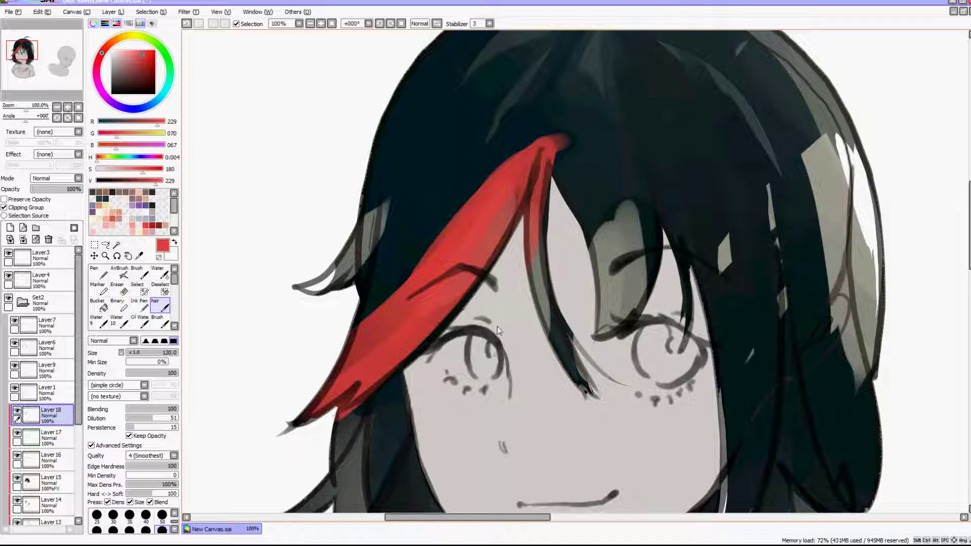
Step: Add a layer above Layer18 and paint purple shading (RGB 84, 53, 111) along the upper half of the red lock
click(10, 227)
mouse_move(104, 94)
mouse_down()
mouse_move(101, 83)
mouse_move(111, 105)
mouse_move(101, 53)
mouse_up()
click(136, 70)
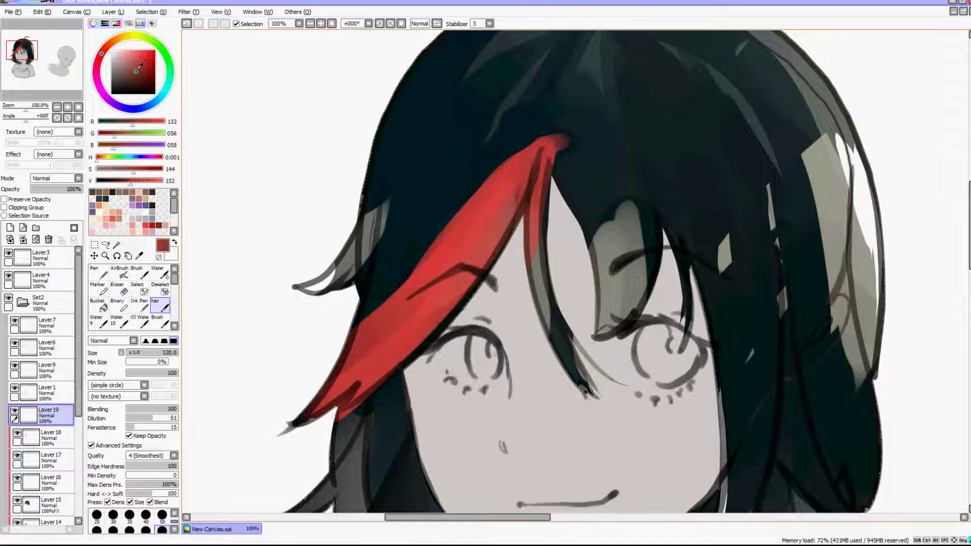
drag(440, 151, 506, 243)
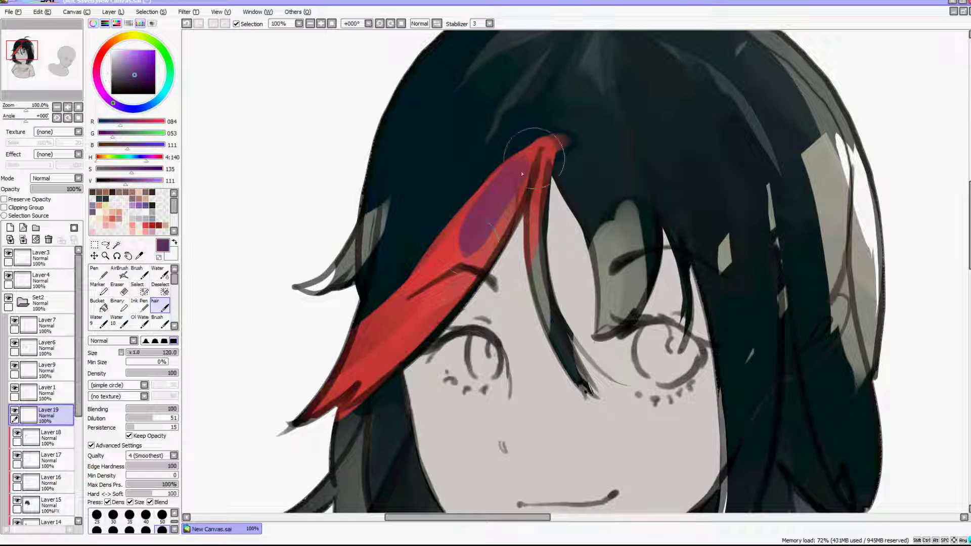
drag(557, 142, 344, 349)
scroll(293, 415, down, 6)
scroll(310, 428, up, 5)
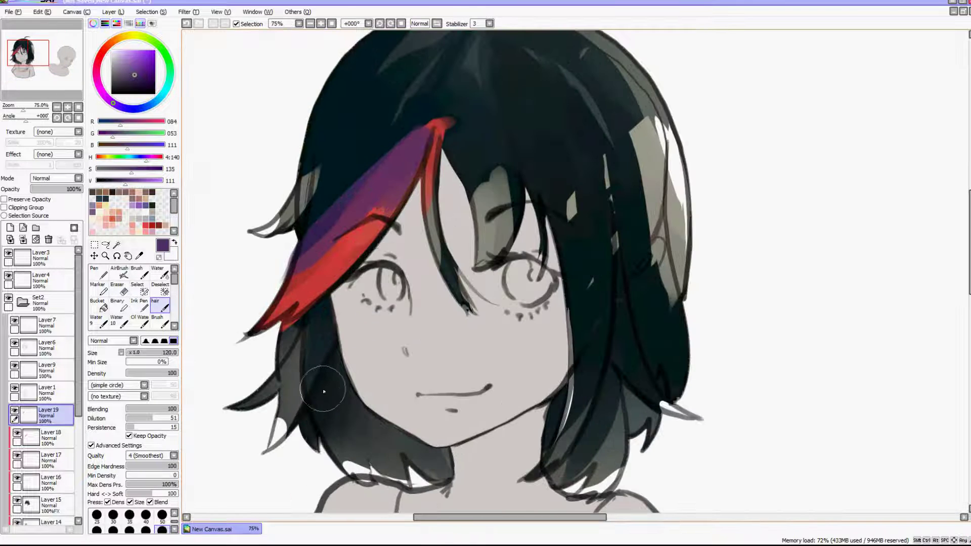
Step: Shift the hue of the purple shading to dark red with the Hue and Saturation filter
click(189, 12)
click(217, 22)
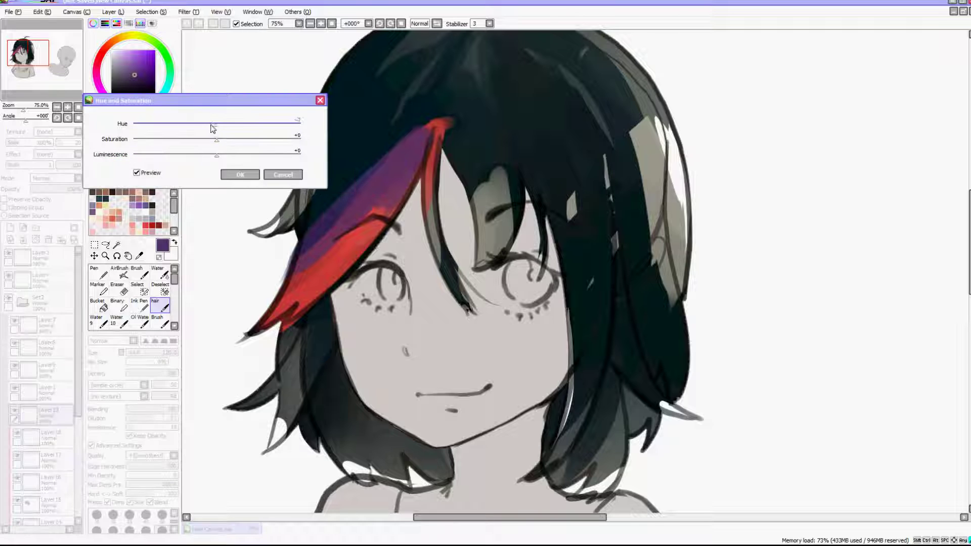
click(241, 175)
Step: Paint dark maroon strands (RGB 75, 39, 50) from the red lock's root along its upper edge with the size 50 Ink Pen
scroll(571, 260, up, 1)
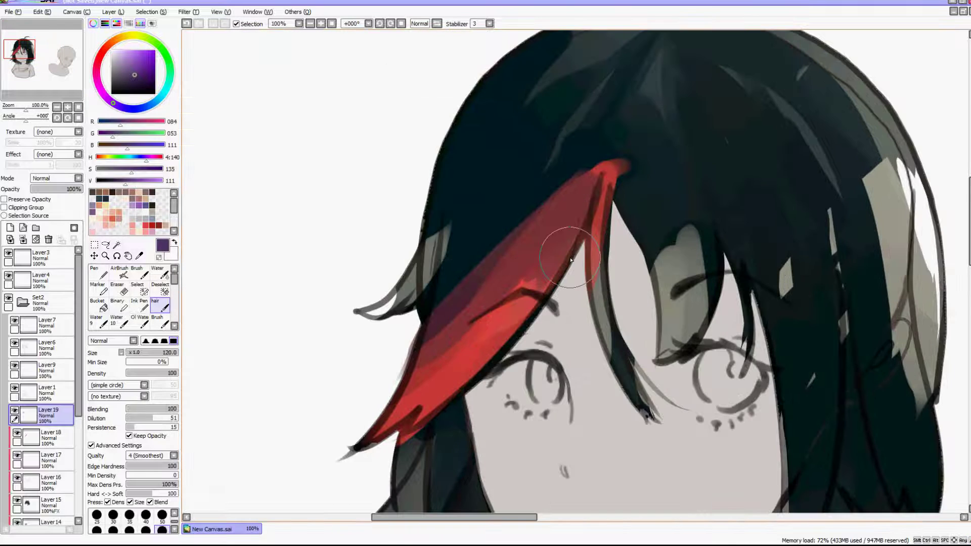
click(140, 306)
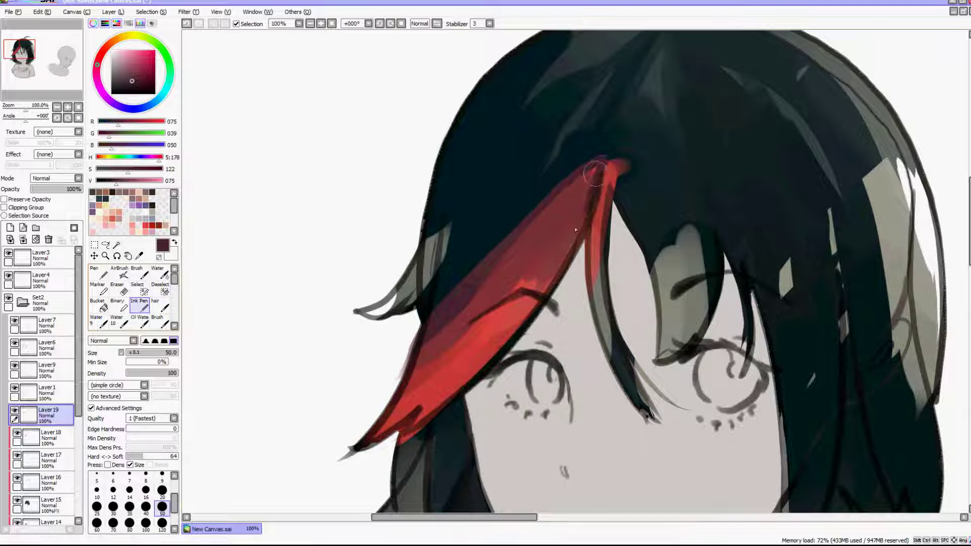
drag(576, 231, 556, 281)
drag(584, 163, 351, 411)
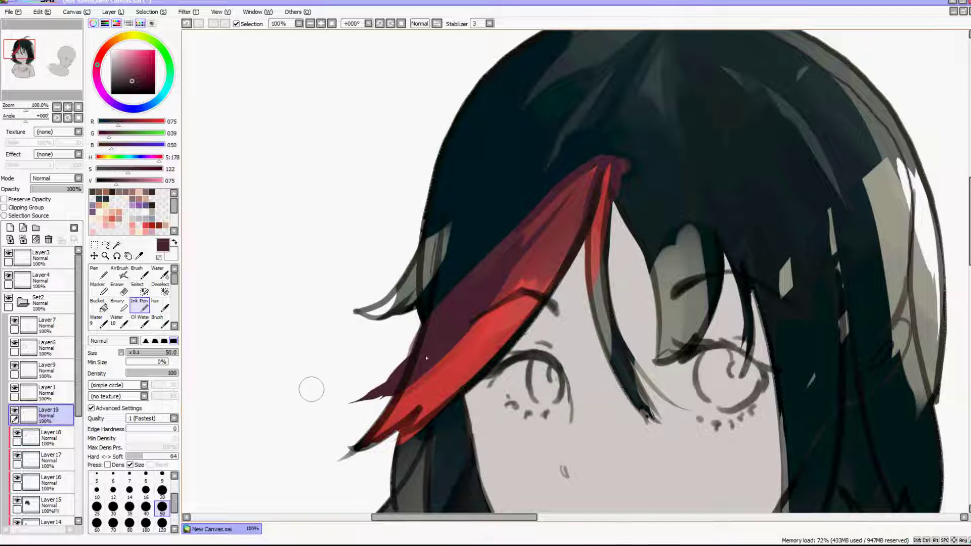
scroll(311, 390, down, 3)
Step: Add navy strokes (RGB 36, 35, 66) along the edges of the maroon shading on the red lock
scroll(342, 231, up, 6)
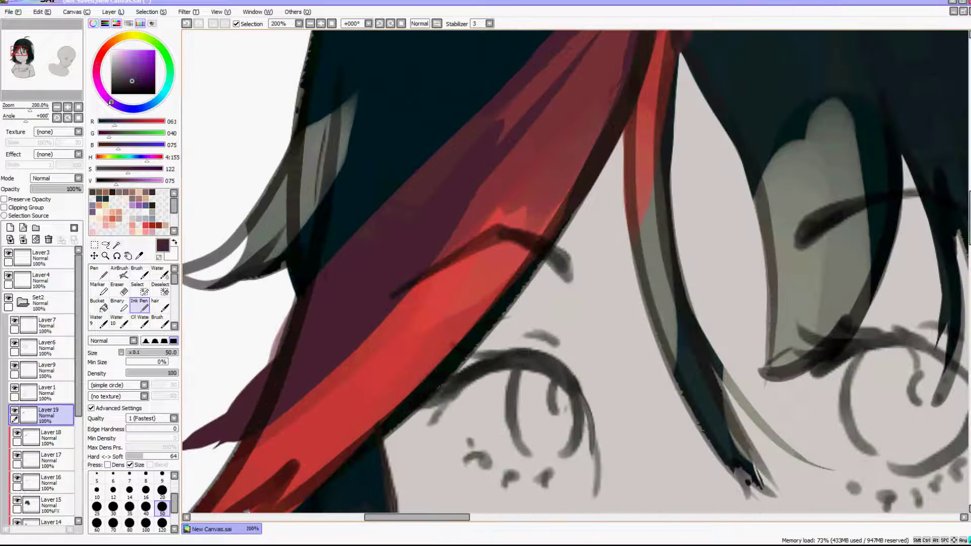
drag(110, 102, 136, 105)
drag(477, 147, 319, 371)
drag(526, 85, 314, 275)
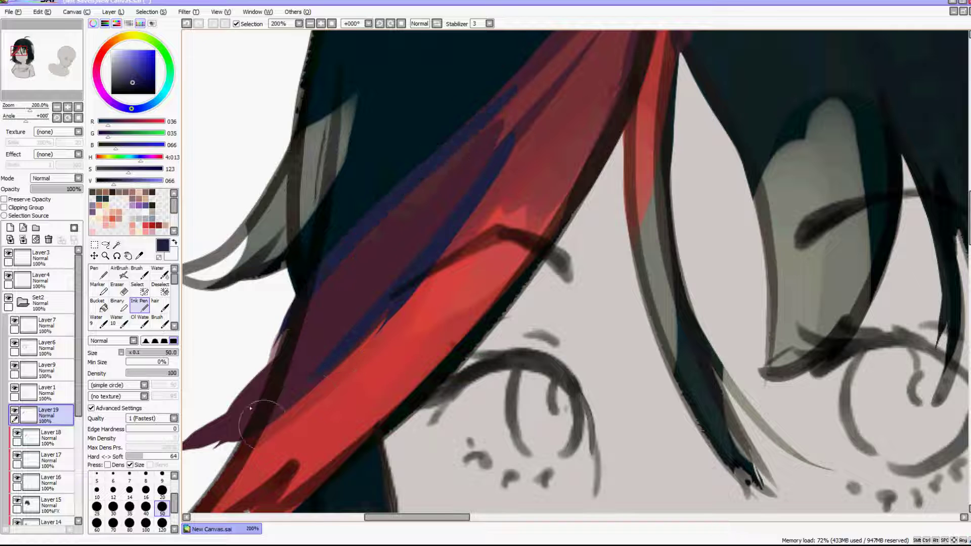
Step: Paint dark teal (RGB 24, 50, 57) over the upper part of the maroon shading to blend the red lock into the hair
drag(133, 108, 160, 97)
click(137, 84)
drag(481, 136, 377, 258)
drag(511, 110, 377, 248)
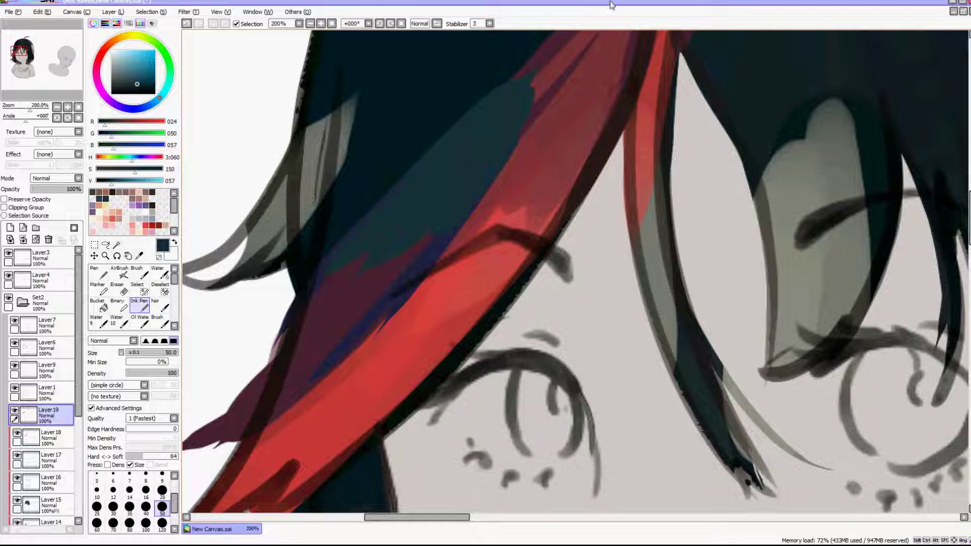
scroll(531, 137, down, 6)
scroll(499, 202, up, 4)
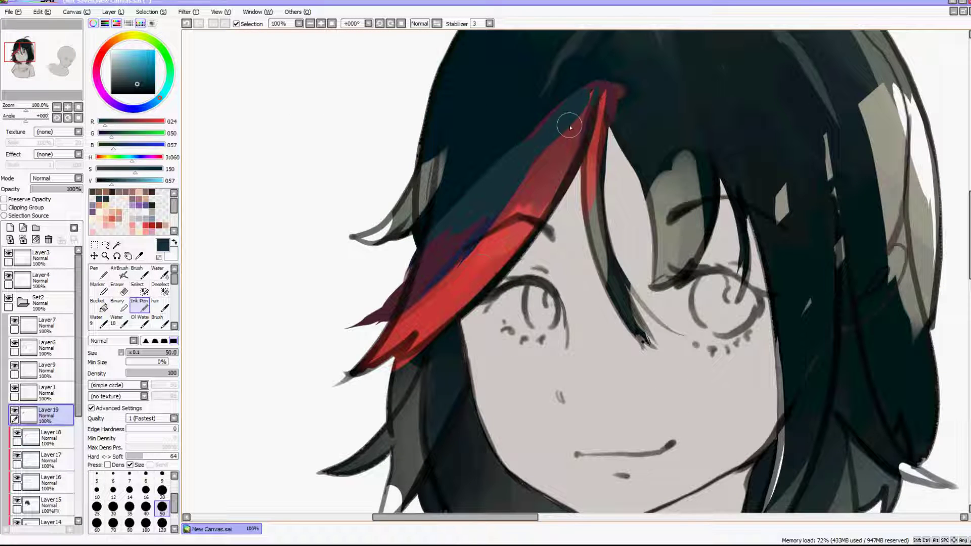
Step: Paint a light pink highlight (RGB 210, 125, 124) along the lower part of the red lock
right_click(501, 258)
drag(139, 57, 129, 58)
mouse_move(488, 265)
mouse_down()
mouse_move(436, 314)
mouse_move(495, 254)
mouse_up()
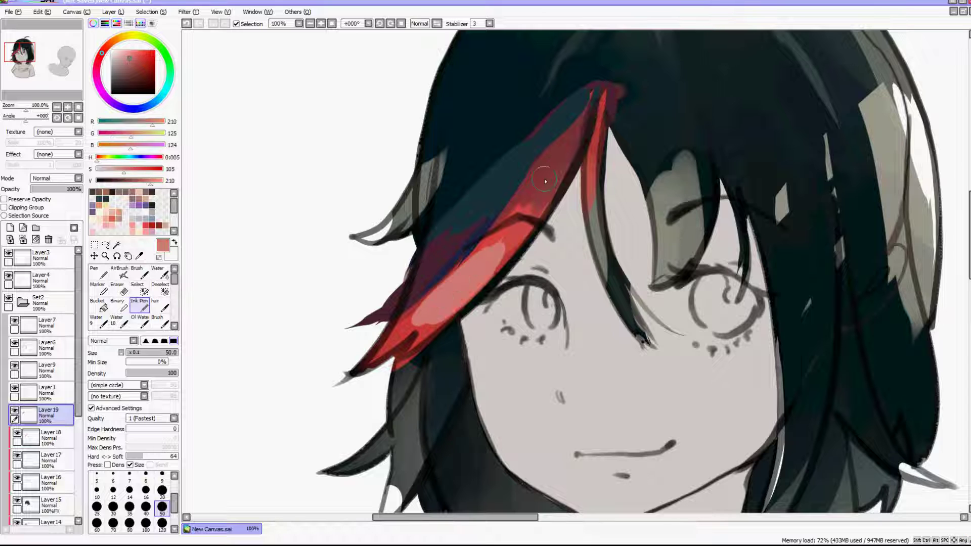
scroll(545, 181, down, 4)
scroll(623, 135, up, 3)
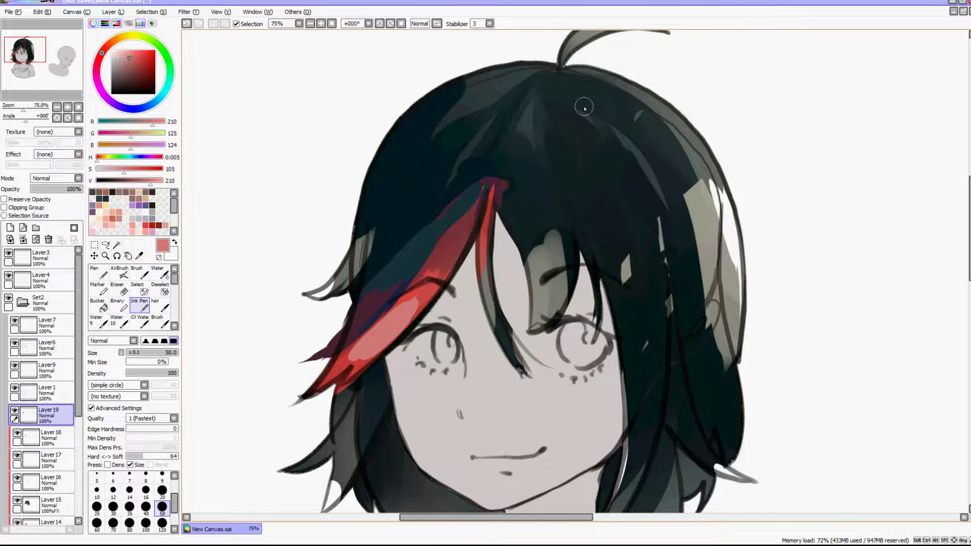
Step: Add a layer above Layer19 and set Layer19 as a clipping group
click(10, 227)
right_click(537, 125)
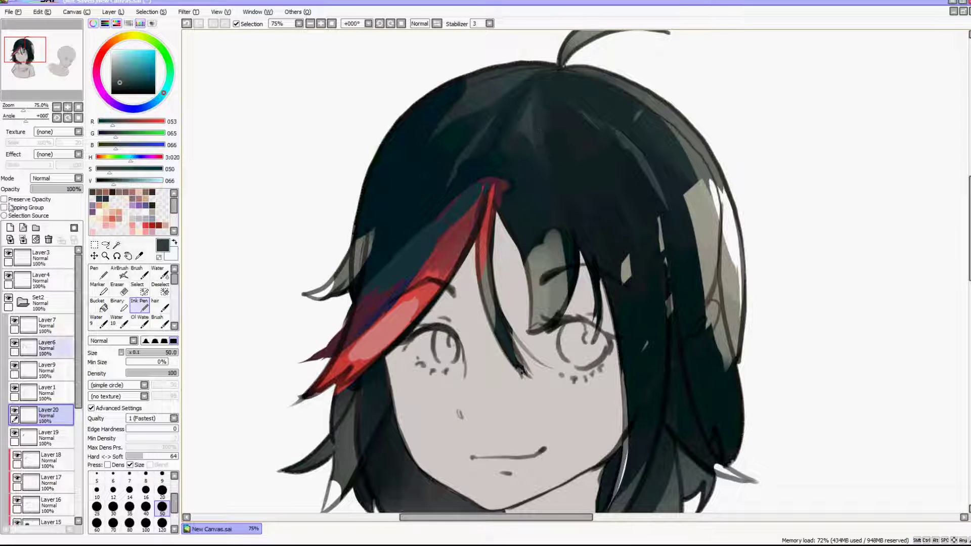
click(47, 438)
click(15, 208)
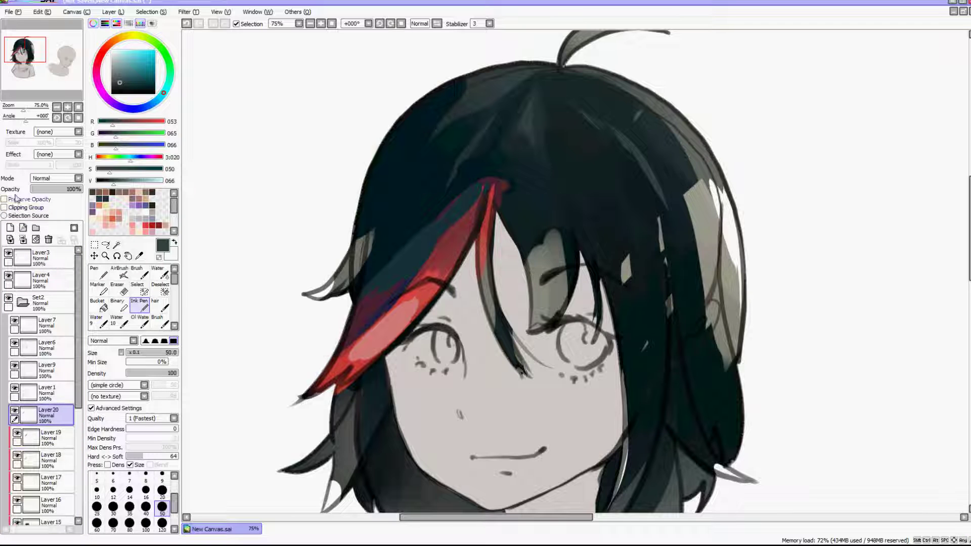
Step: Clip Layer20 and brush soft grey (RGB 107, 110, 103) over the crown and right side of the hair with the size 350 Water brush
right_click(551, 264)
click(160, 274)
drag(539, 107, 658, 231)
scroll(619, 195, down, 3)
scroll(691, 182, up, 1)
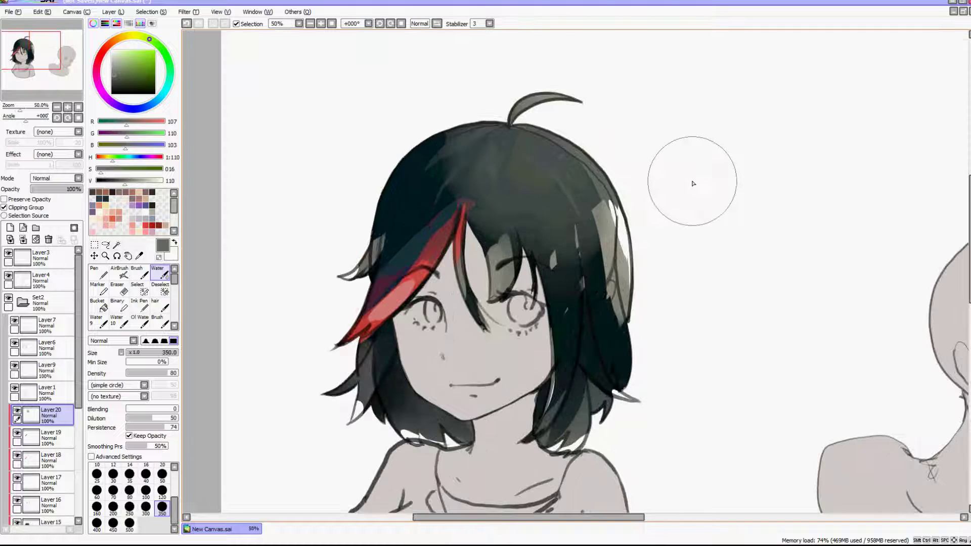
click(10, 228)
click(5, 208)
click(59, 179)
click(52, 210)
mouse_move(554, 142)
mouse_down()
mouse_move(597, 245)
mouse_move(423, 153)
mouse_move(579, 228)
mouse_move(561, 270)
mouse_move(635, 200)
mouse_up()
click(36, 239)
click(155, 64)
click(186, 24)
click(108, 46)
click(150, 61)
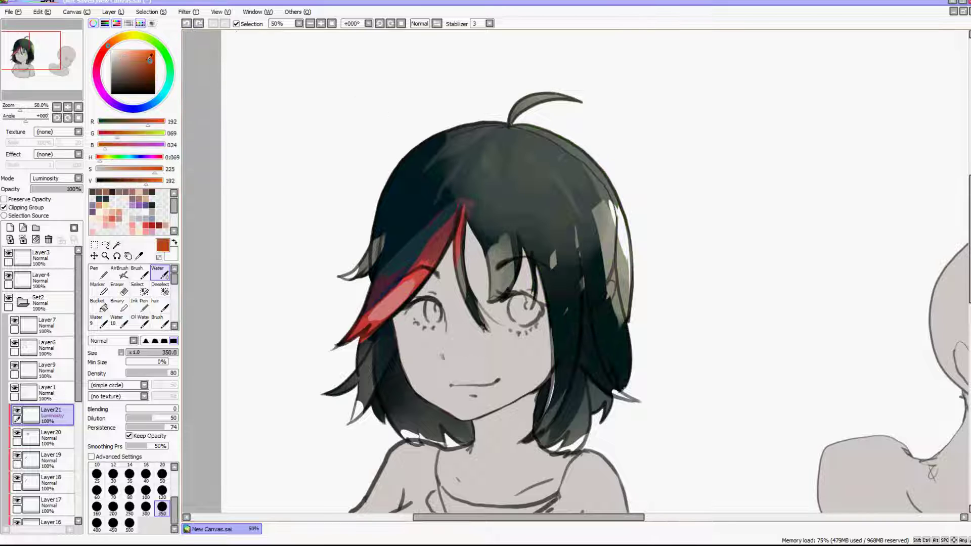
mouse_move(574, 185)
mouse_down()
mouse_move(490, 283)
mouse_move(592, 378)
mouse_up()
drag(496, 150, 492, 213)
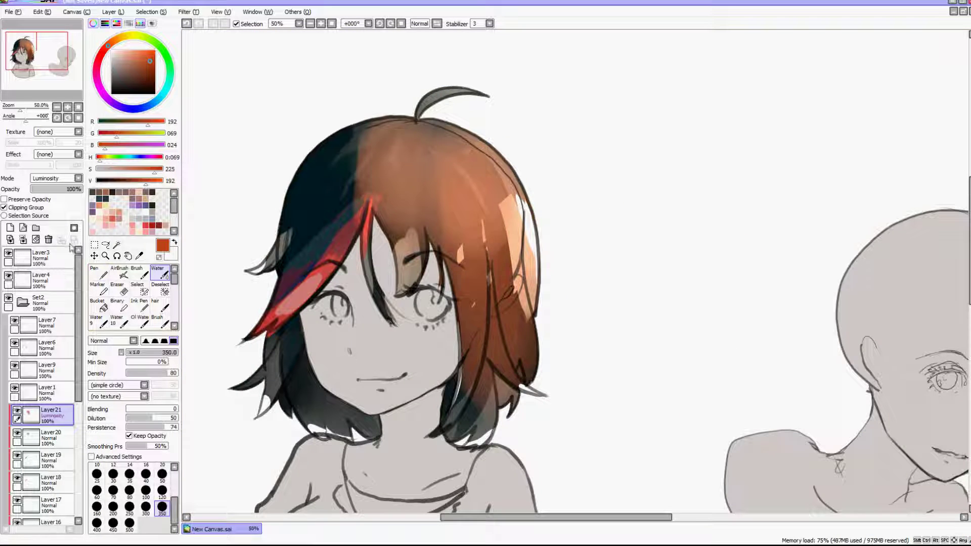
click(48, 240)
Step: Paint a soft light grey highlight (RGB 152, 150, 137) down the hair right of the central fringe with the size 120 Water brush
scroll(584, 226, down, 2)
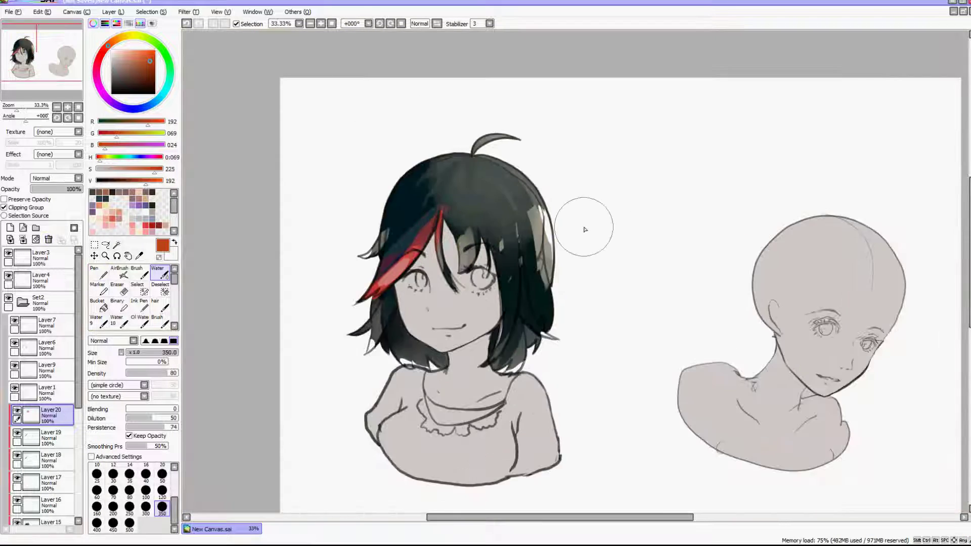
scroll(506, 249, up, 3)
alt+click(539, 213)
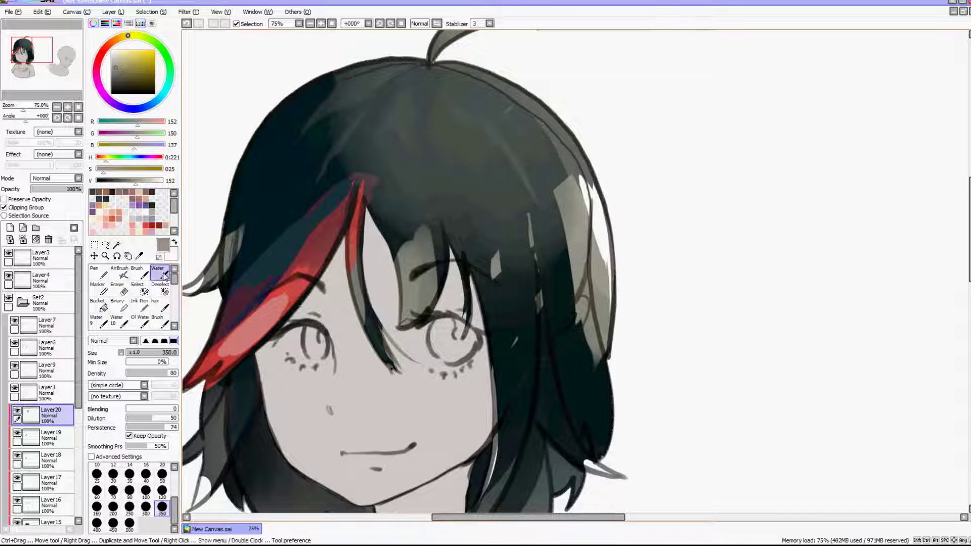
click(162, 491)
drag(475, 144, 503, 336)
Step: Examine how the hair shading, red lock and grey highlight read on the whole figure
scroll(493, 377, down, 3)
scroll(502, 398, down, 3)
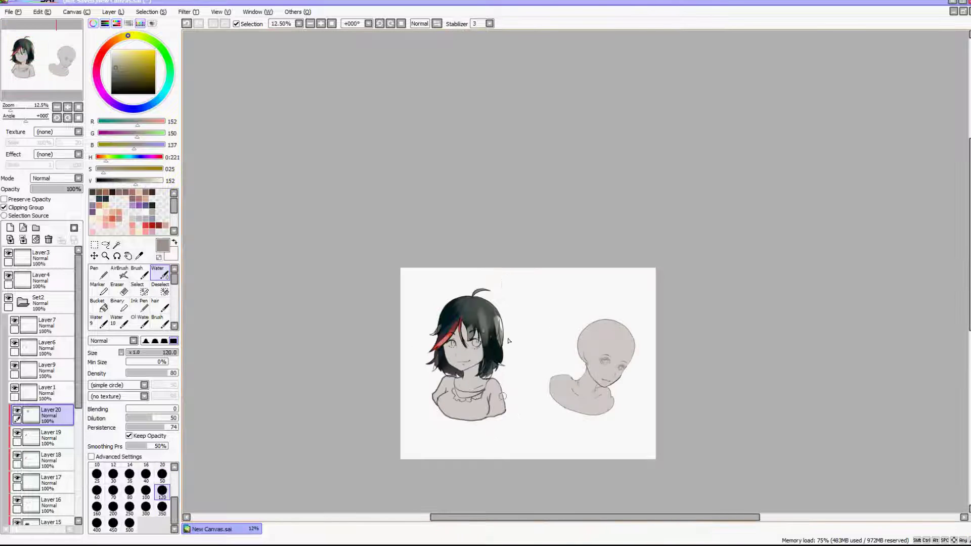
scroll(503, 389, up, 3)
scroll(506, 405, down, 1)
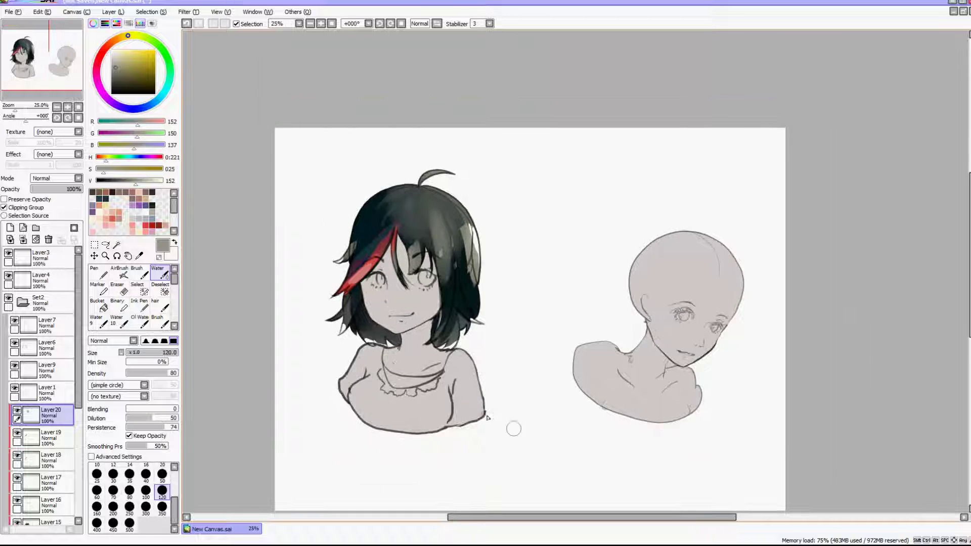
scroll(398, 306, up, 1)
scroll(294, 177, up, 1)
scroll(397, 201, down, 1)
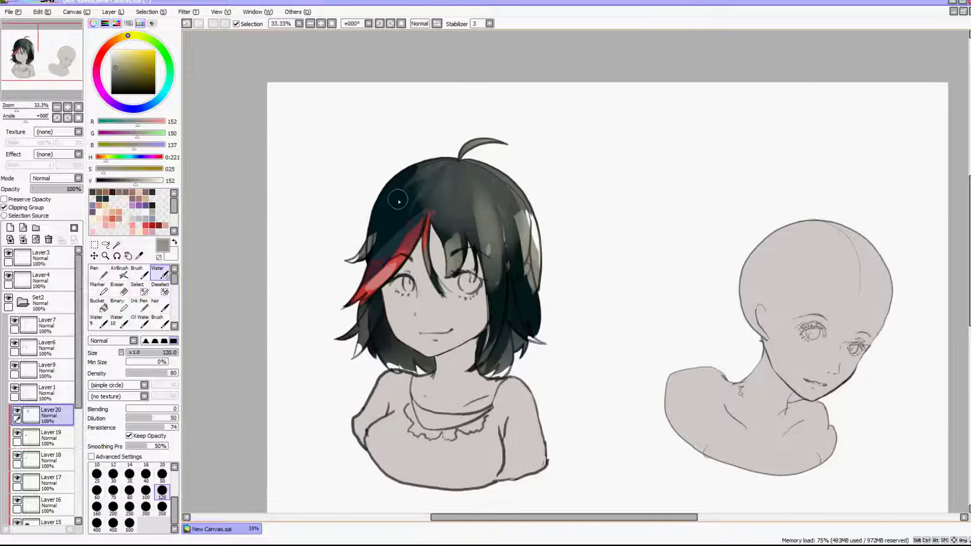
scroll(397, 201, up, 1)
scroll(439, 227, down, 1)
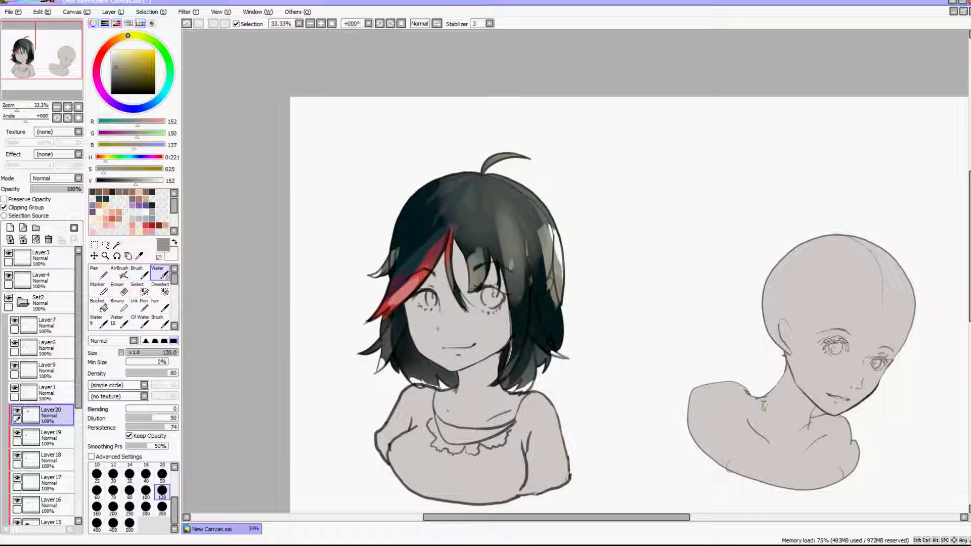
scroll(405, 197, down, 1)
scroll(399, 192, up, 1)
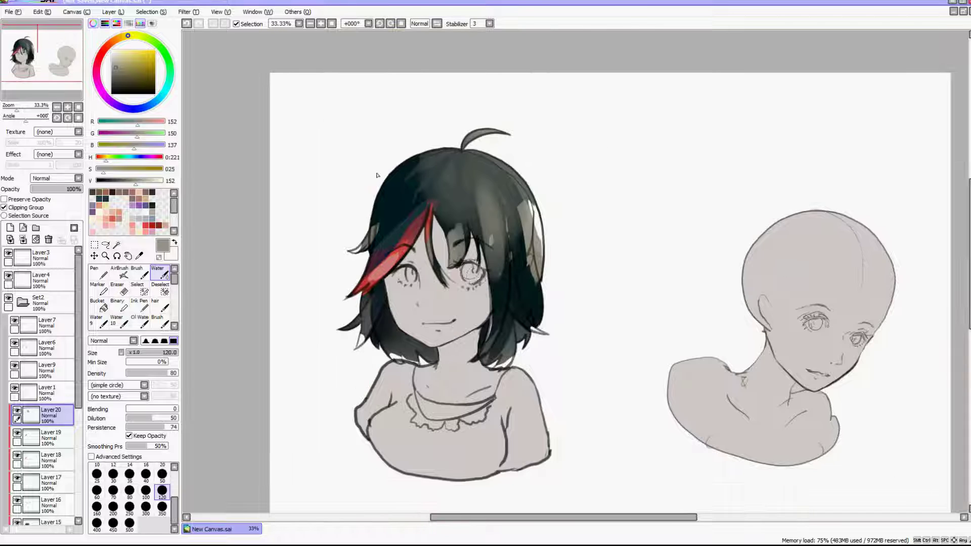
Step: Add a layer above Layer20 and try a dark teal stroke (RGB 5, 26, 33) on the upper-left hair with the hair brush
scroll(330, 113, up, 3)
click(11, 228)
right_click(370, 148)
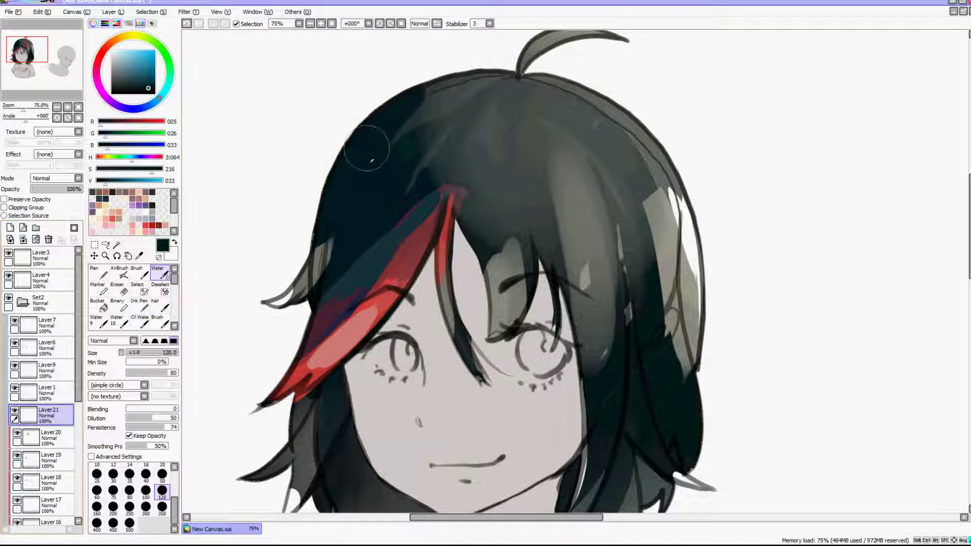
click(160, 305)
drag(383, 131, 314, 206)
click(186, 23)
Step: Add a new layer directly above Layer7, inside Set2
click(49, 326)
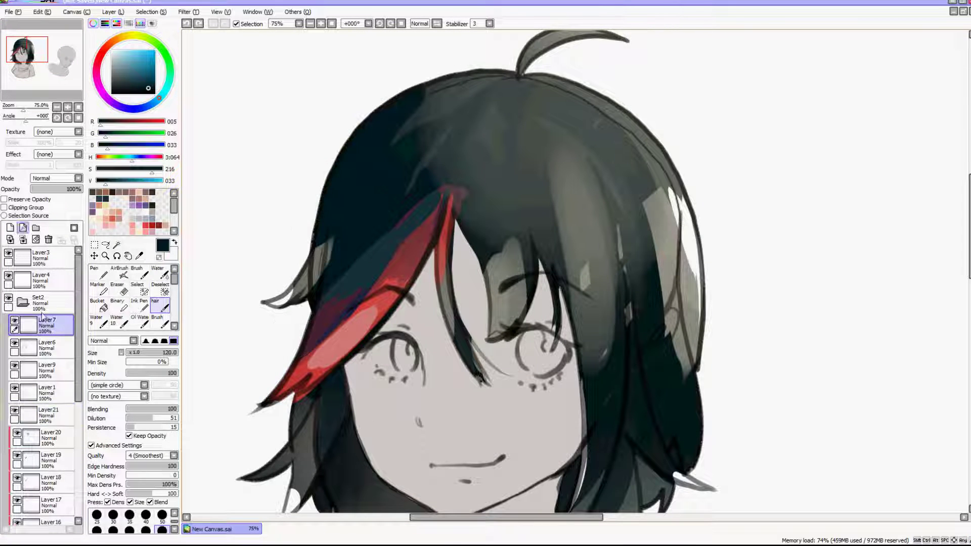
click(10, 228)
drag(483, 123, 429, 236)
drag(474, 147, 349, 308)
click(187, 23)
click(187, 23)
mouse_move(486, 101)
mouse_down()
mouse_move(412, 190)
mouse_move(259, 281)
mouse_up()
click(187, 24)
Step: Paint dark teal strands (RGB 5, 26, 33) across the upper-left hair with the hair brush at size 50
click(162, 516)
drag(471, 81, 307, 284)
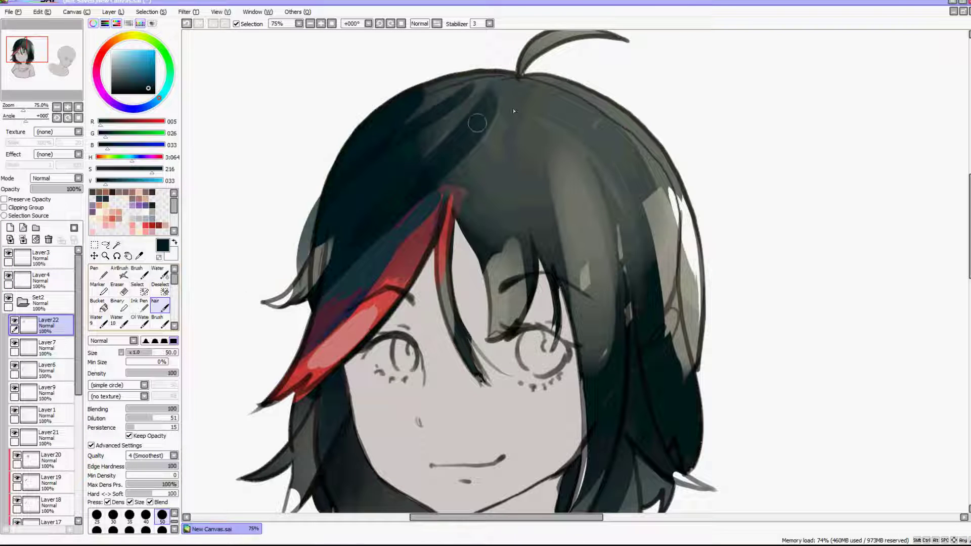
drag(477, 123, 211, 353)
scroll(344, 398, down, 3)
drag(471, 314, 529, 423)
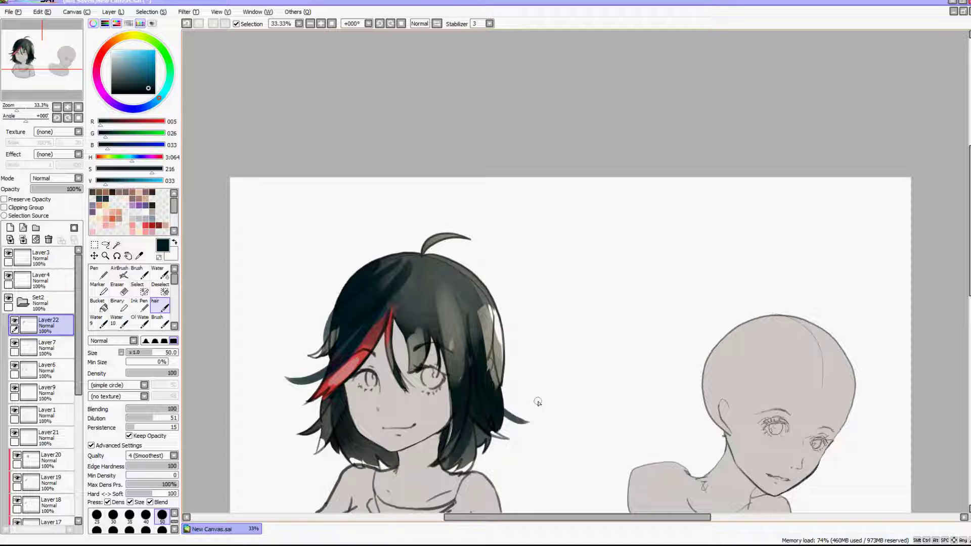
Step: Paint dark teal strands running down from the crown's parting toward the central fringe with the size 50 hair brush
mouse_move(415, 222)
mouse_down()
mouse_move(414, 260)
mouse_move(385, 278)
mouse_move(389, 311)
mouse_up()
click(186, 24)
drag(423, 257, 404, 282)
drag(423, 256, 413, 331)
drag(416, 269, 408, 308)
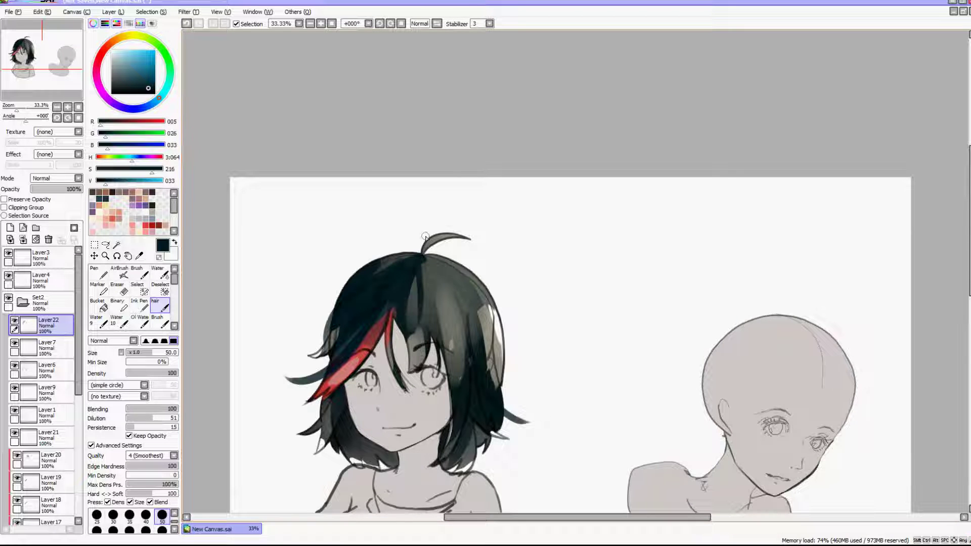
scroll(438, 237, down, 1)
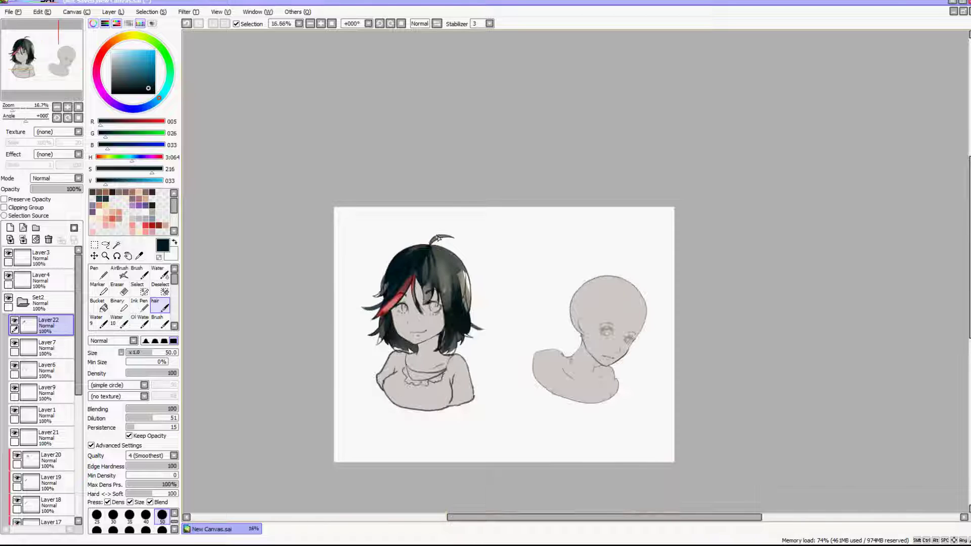
scroll(527, 320, up, 1)
scroll(509, 227, down, 1)
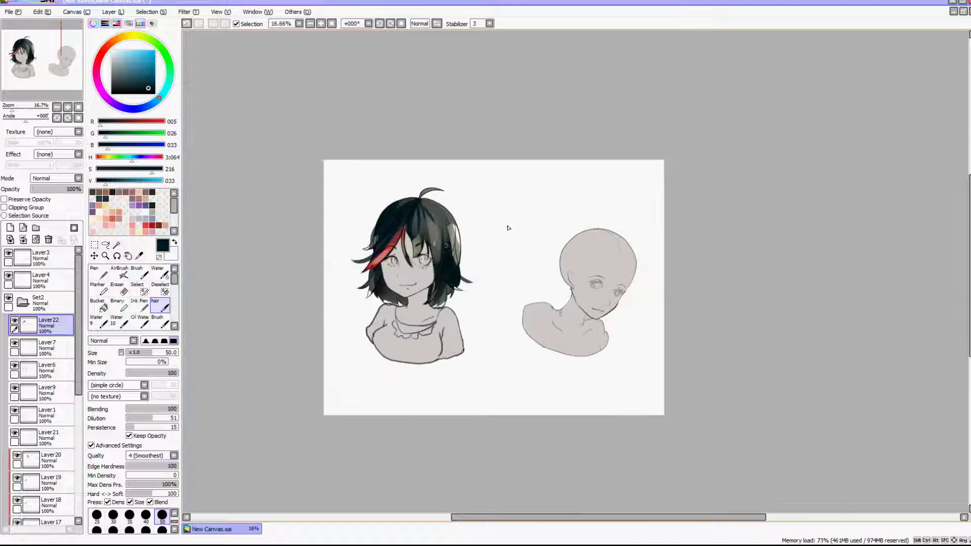
Step: Group Layer3 and Layer5 in a new layer set below Set2 and add an empty layer above them inside it
scroll(489, 290, up, 1)
scroll(678, 288, up, 2)
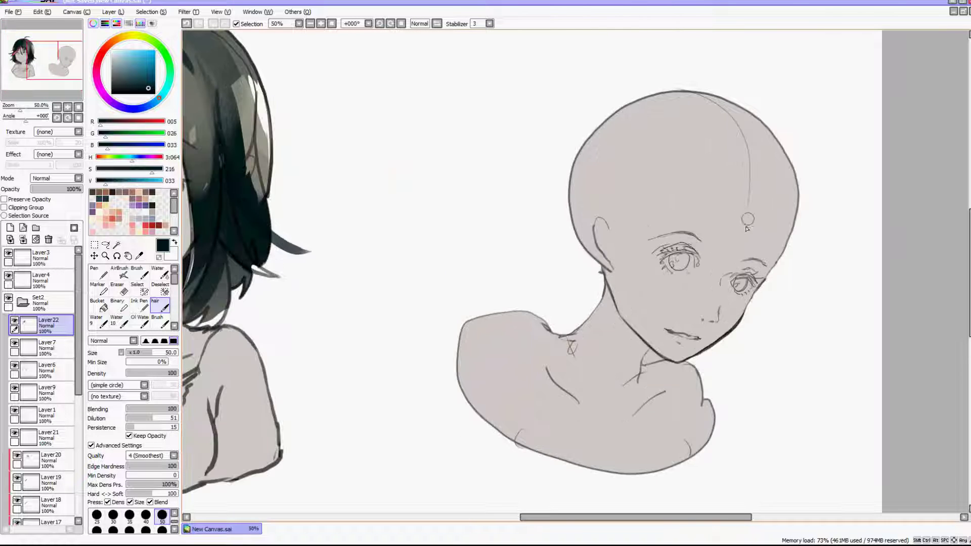
click(23, 304)
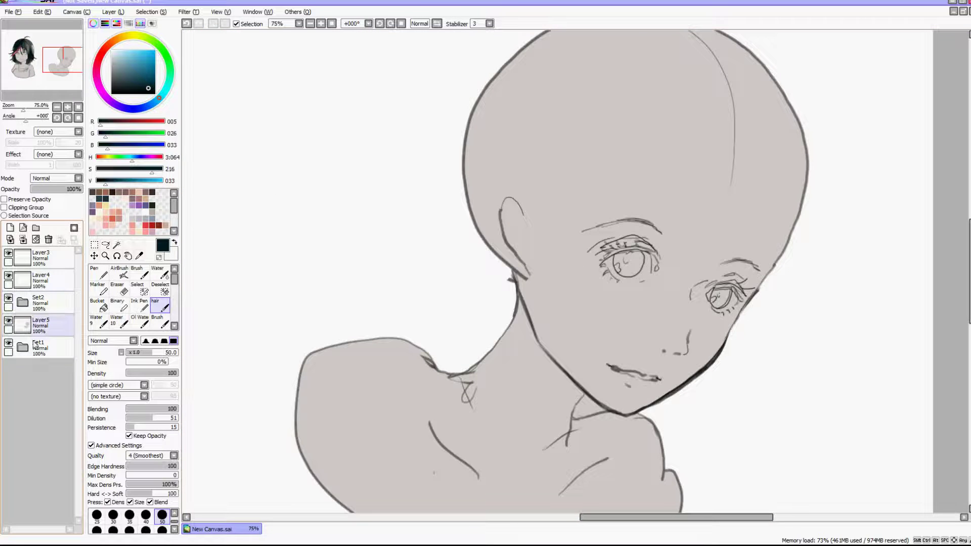
drag(41, 258, 57, 306)
click(42, 280)
click(36, 229)
click(23, 280)
click(50, 305)
click(35, 228)
drag(58, 349, 60, 322)
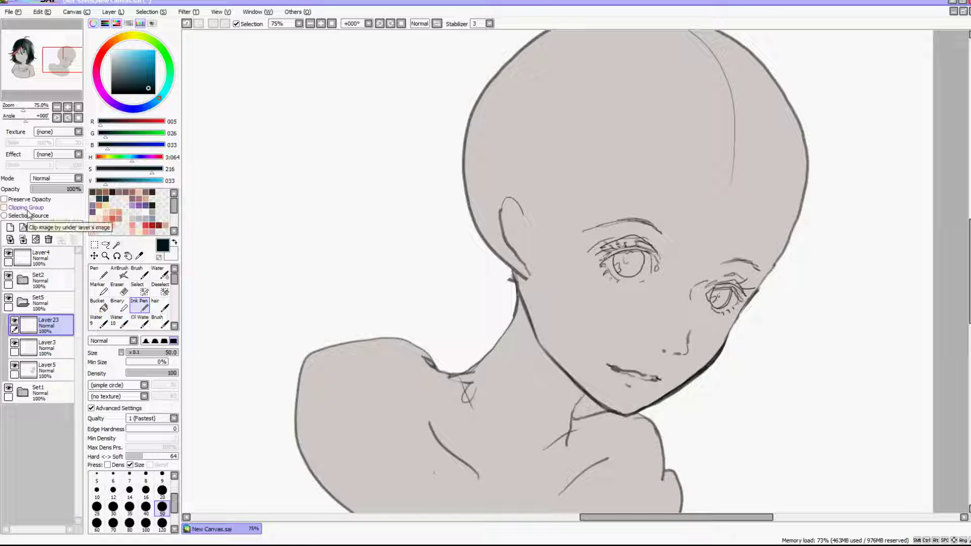
Step: Sketch the right character's jagged fringe and the strands beside the far cheek with the Ink Pen at size 4
click(162, 476)
scroll(174, 483, up, 1)
click(162, 479)
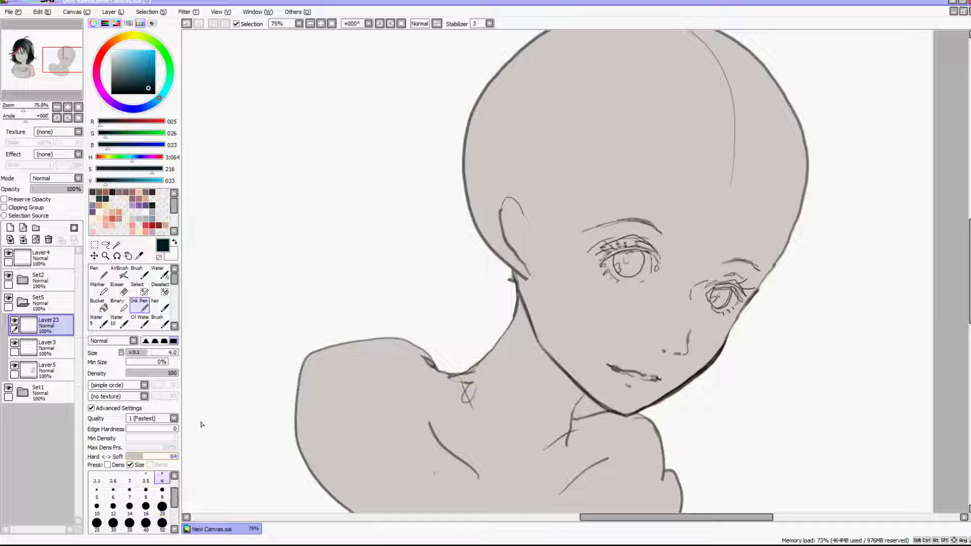
drag(769, 284, 738, 451)
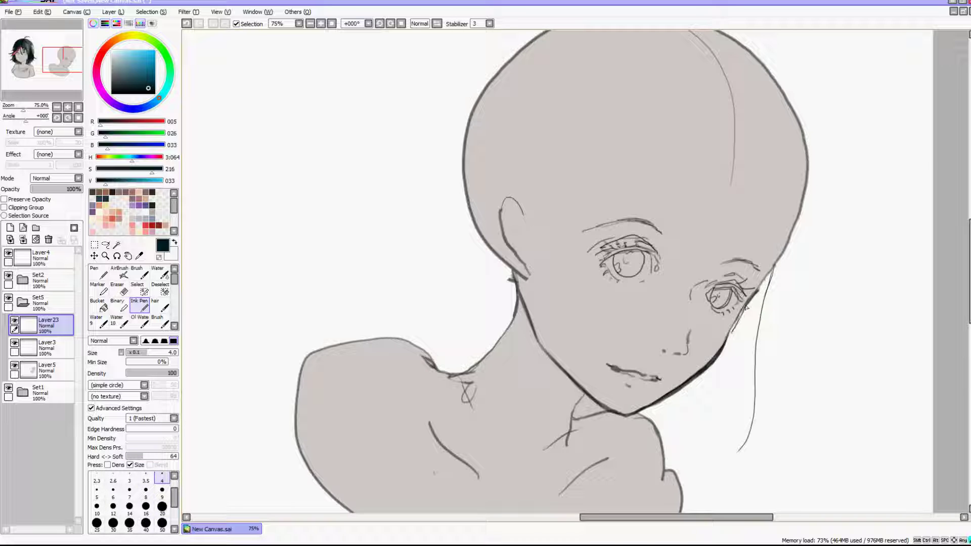
drag(773, 277, 762, 375)
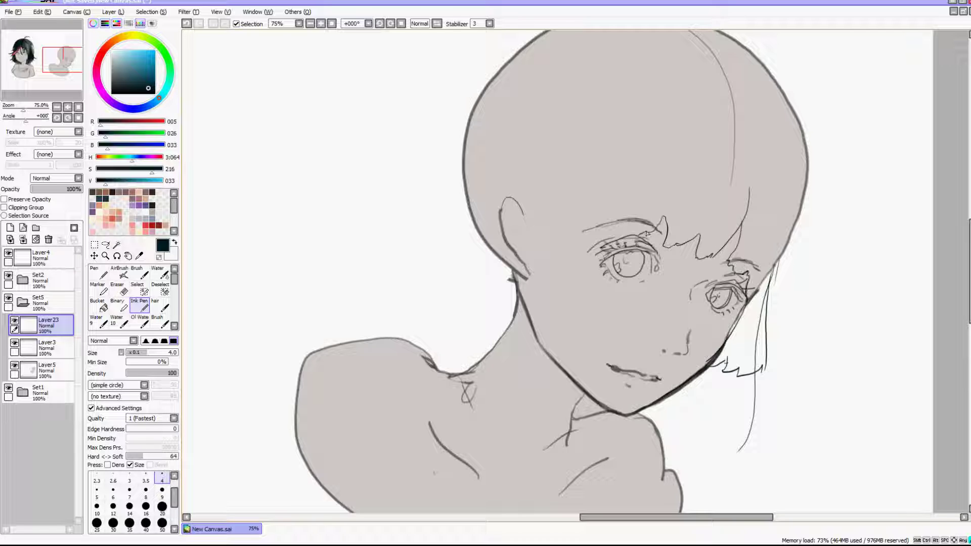
drag(643, 146, 623, 237)
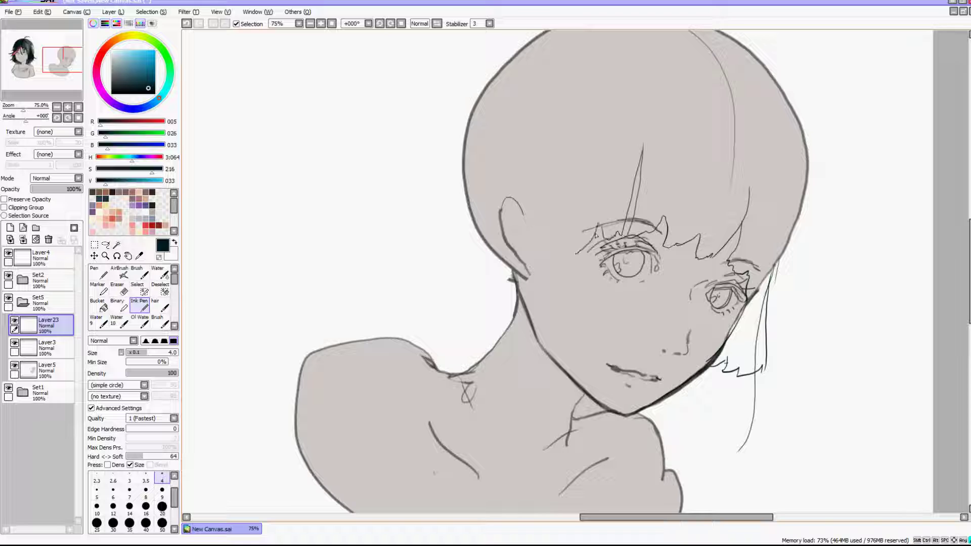
Step: Sketch the lock in front of the right character's ear and the wavy hair behind the ear down to the neck
drag(533, 196, 513, 308)
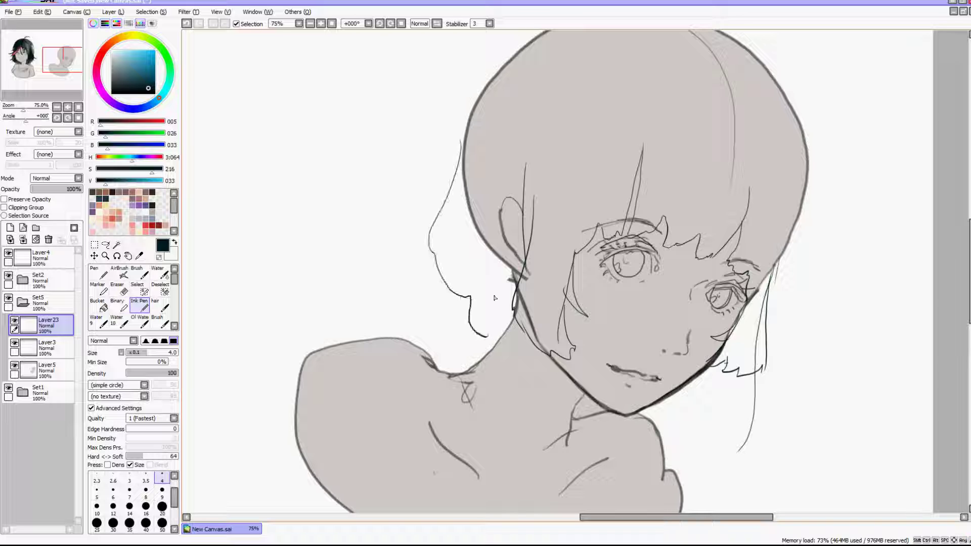
drag(461, 140, 426, 207)
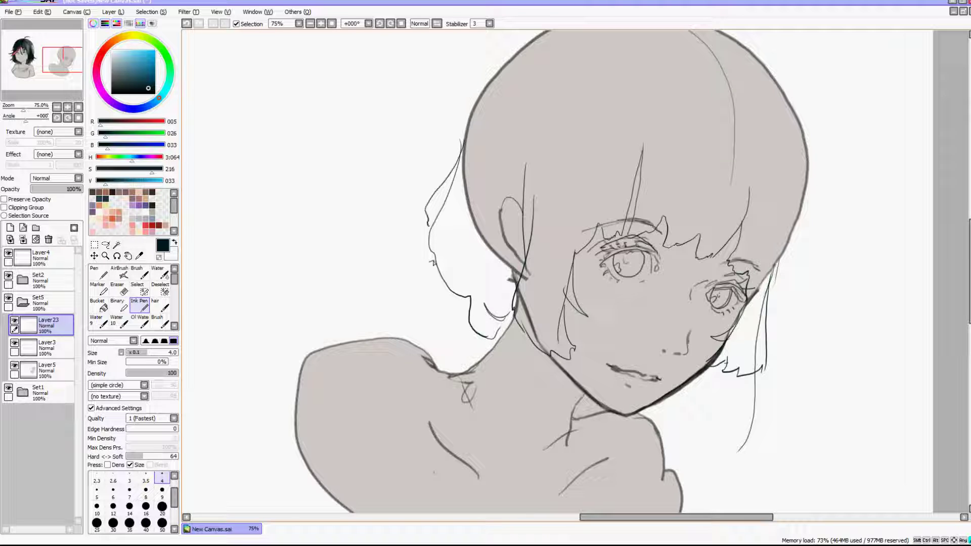
drag(490, 247, 474, 298)
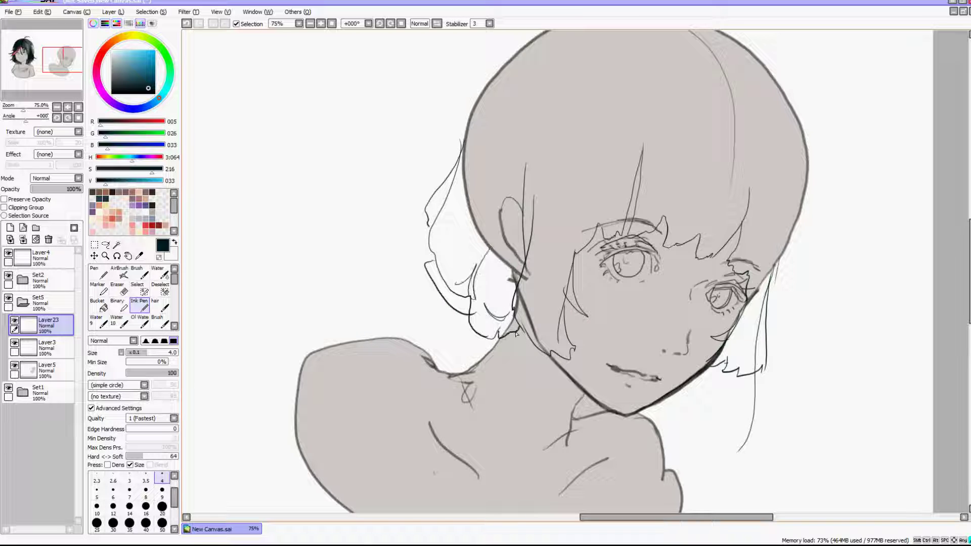
drag(465, 200, 470, 214)
scroll(488, 177, down, 5)
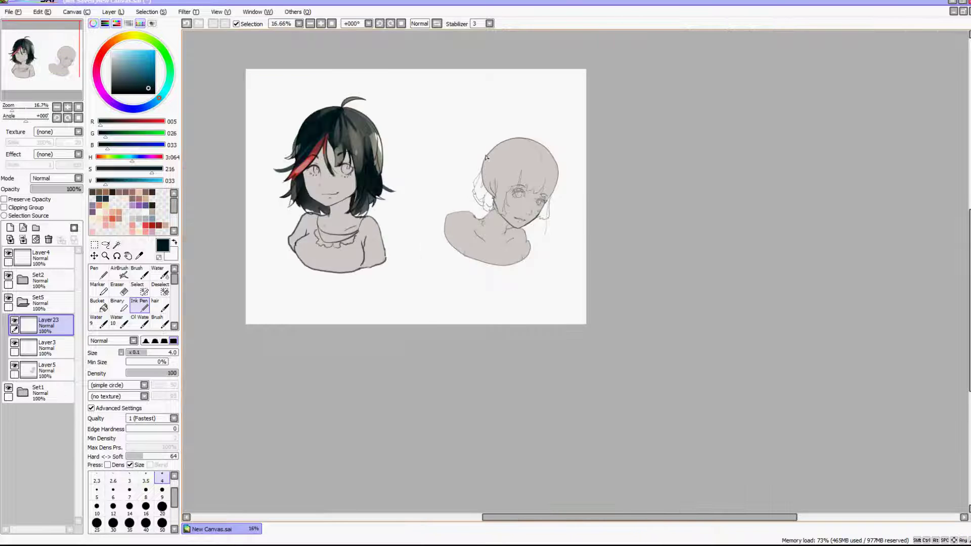
Step: Sketch a spiral bun with a ribbed hair roll on top of the right character's head, plus loose strands down the back
scroll(487, 152, up, 5)
mouse_move(612, 106)
mouse_down()
mouse_move(548, 79)
mouse_move(462, 132)
mouse_move(424, 215)
mouse_up()
click(185, 24)
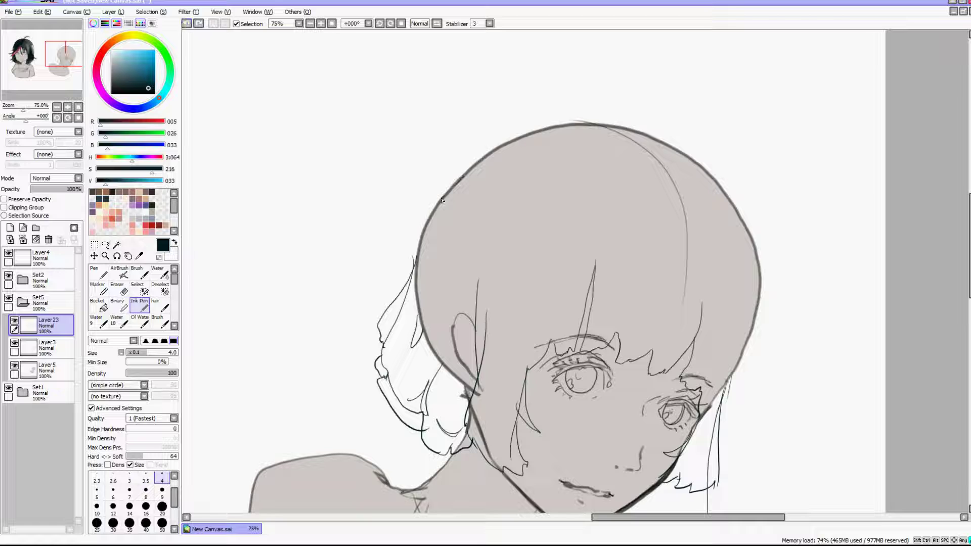
mouse_move(443, 163)
mouse_down()
mouse_move(516, 107)
mouse_move(611, 119)
mouse_up()
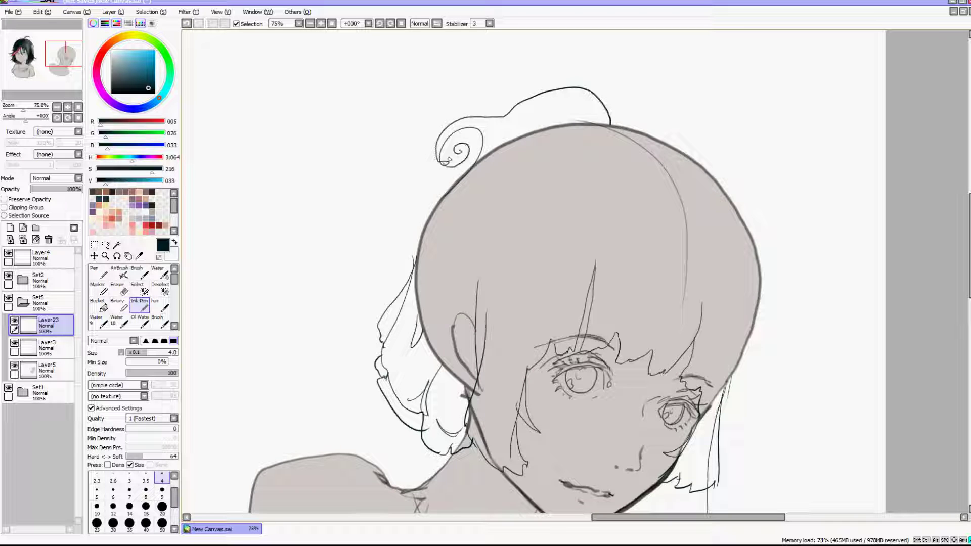
drag(449, 159, 458, 179)
drag(530, 132, 509, 117)
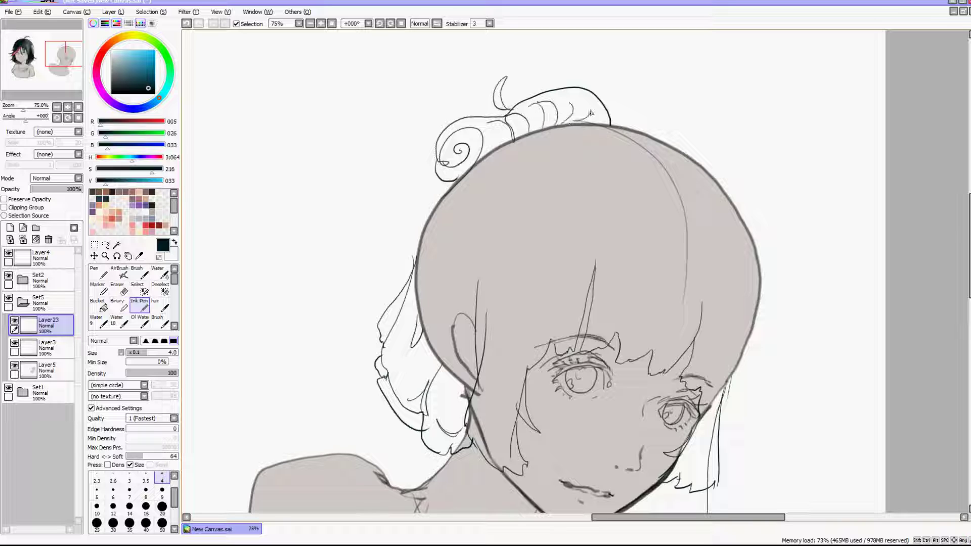
drag(439, 188, 383, 268)
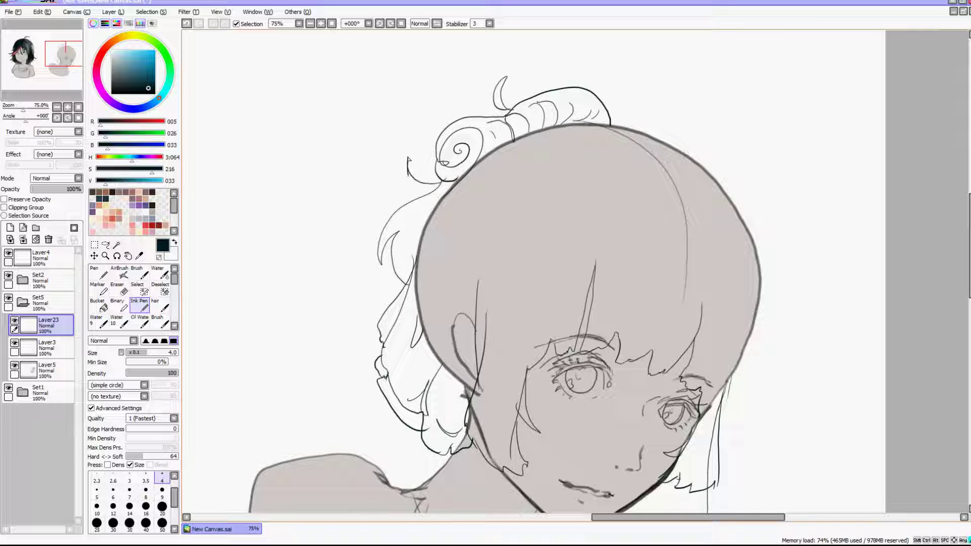
Step: Sketch the right character's outer hair contour from the crown down the far side, ending in pointed locks and strands around the jaw
mouse_move(611, 122)
mouse_down()
mouse_move(685, 129)
mouse_move(757, 230)
mouse_move(780, 382)
mouse_up()
scroll(743, 356, down, 5)
scroll(575, 271, up, 5)
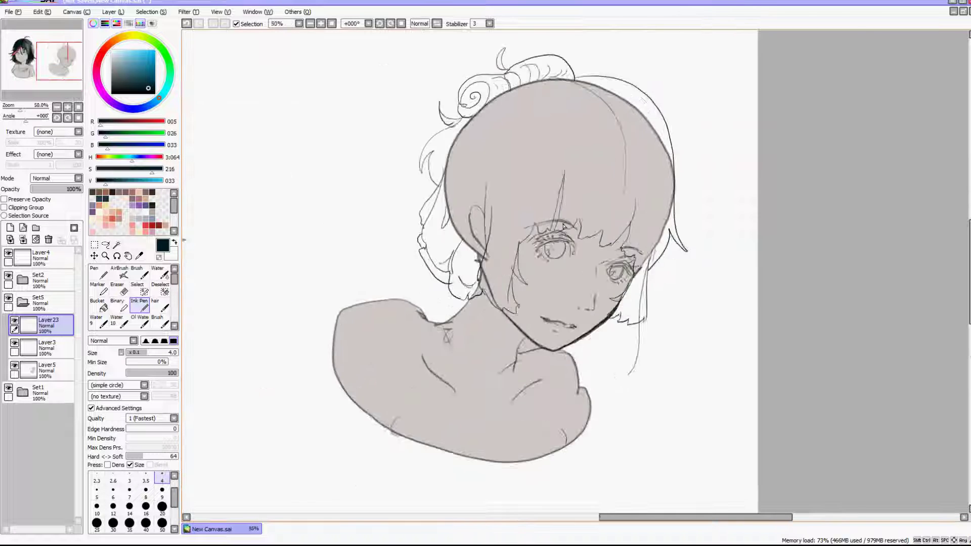
drag(664, 374, 612, 426)
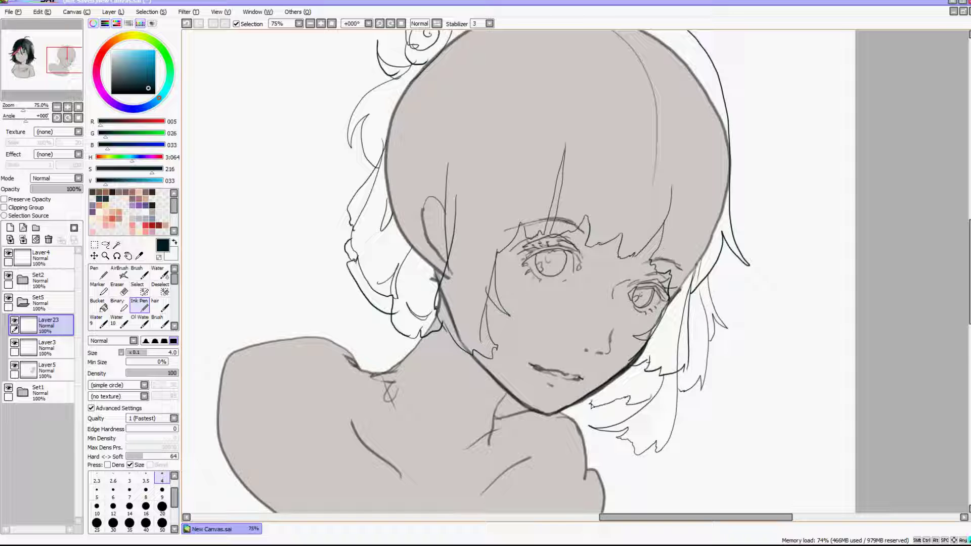
scroll(680, 322, down, 4)
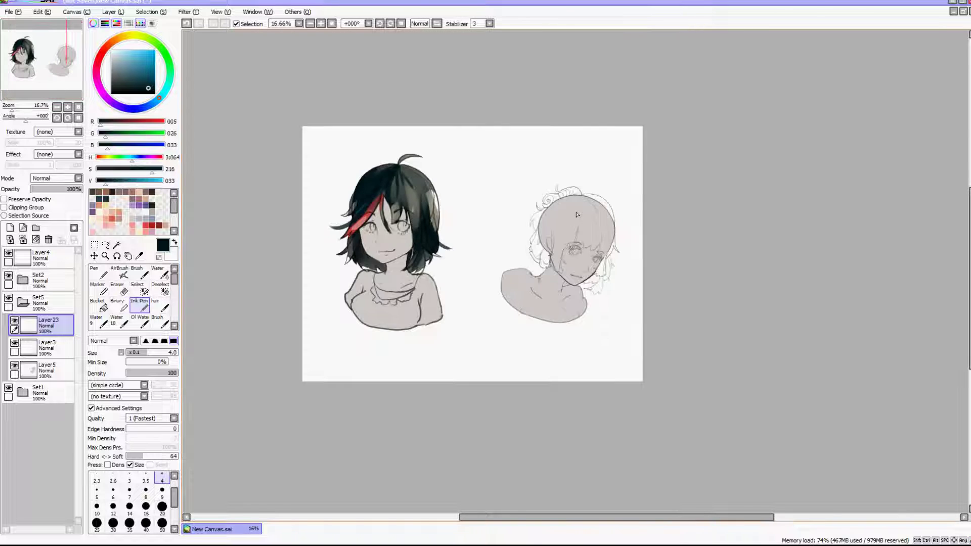
scroll(671, 226, up, 6)
mouse_move(598, 180)
mouse_down()
mouse_move(643, 311)
mouse_move(630, 357)
mouse_up()
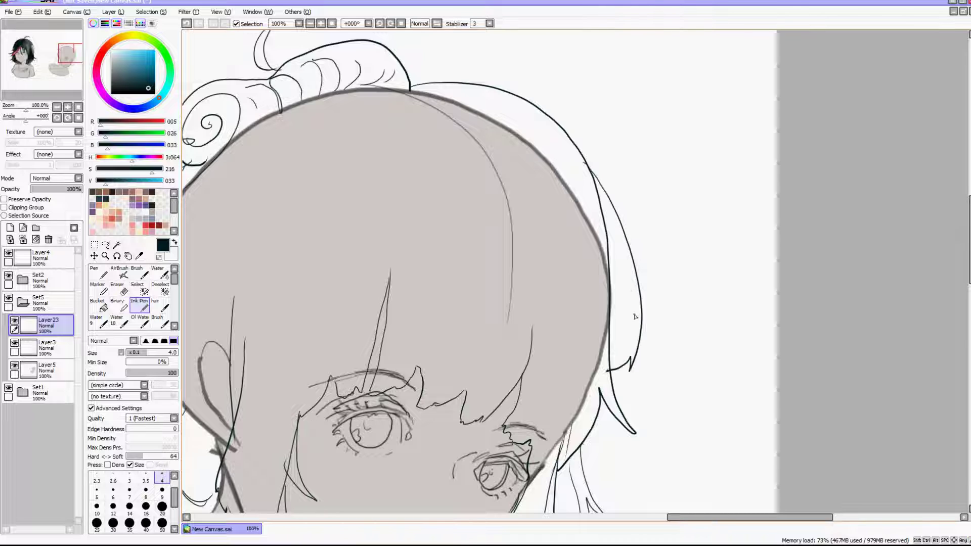
Step: Sketch a flower ornament with small leaves above the right character's ear and long thin lines rising from it toward the crown
scroll(635, 316, down, 4)
scroll(614, 397, up, 3)
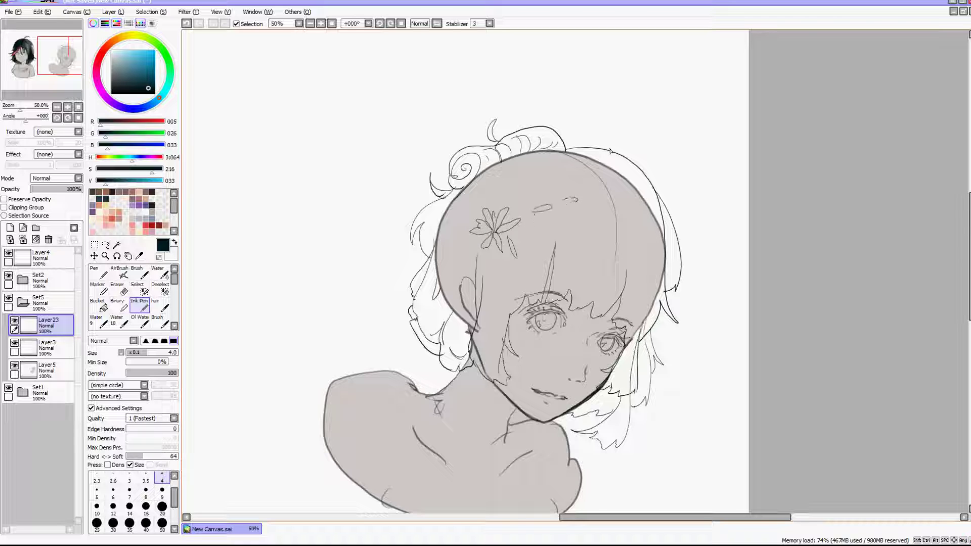
click(187, 24)
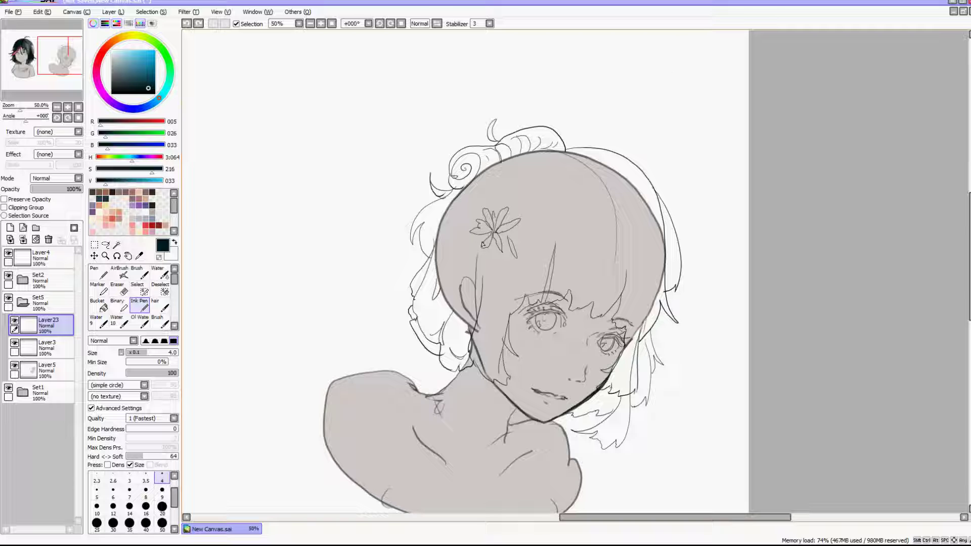
scroll(469, 259, down, 4)
scroll(652, 267, up, 4)
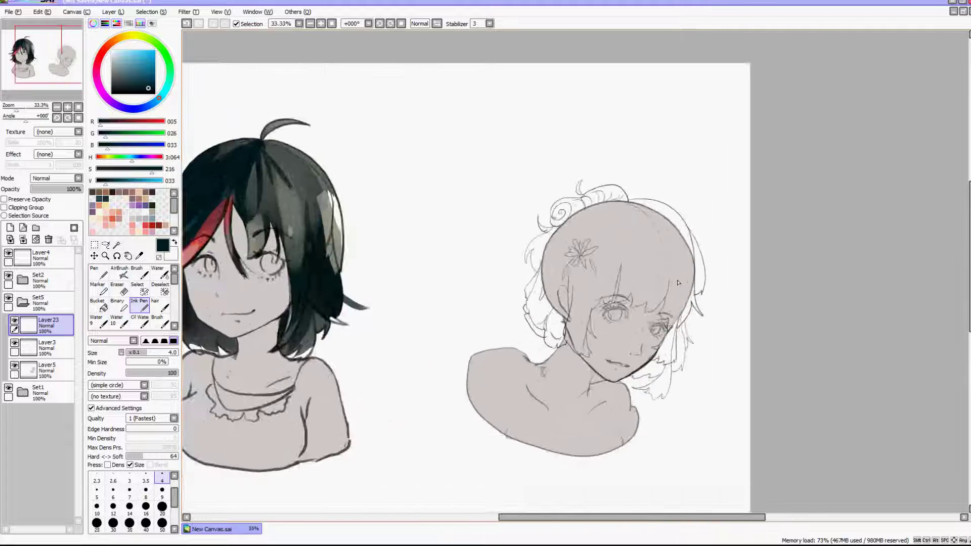
drag(559, 230, 623, 163)
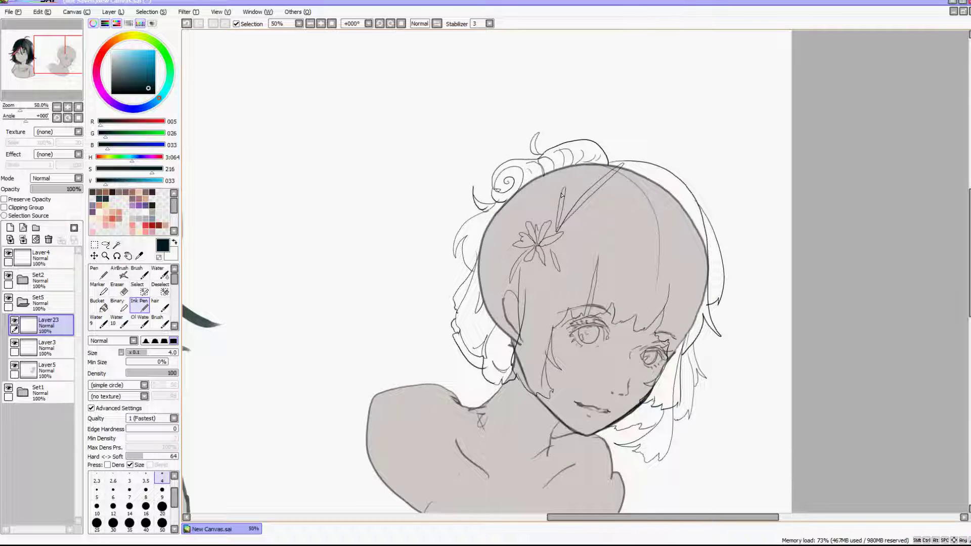
scroll(561, 195, down, 5)
scroll(564, 205, up, 5)
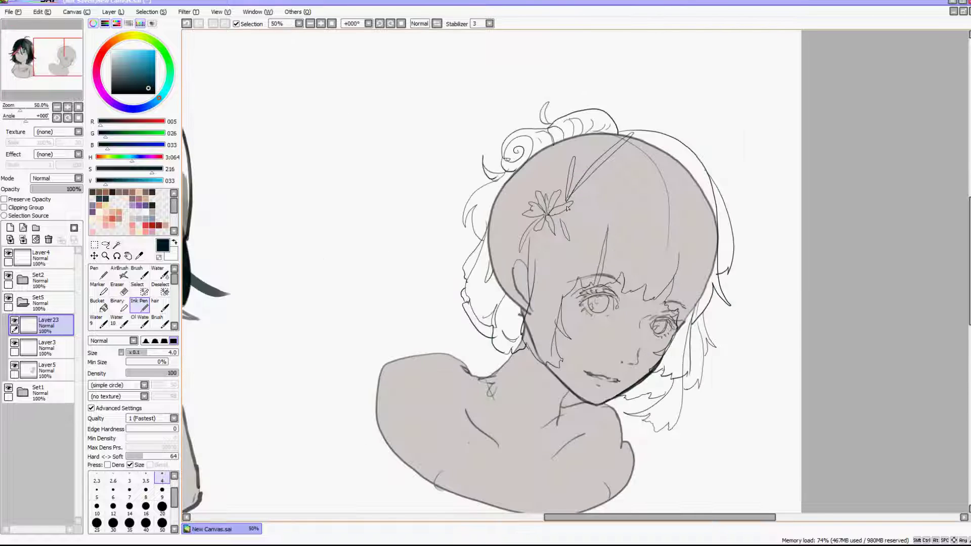
click(117, 245)
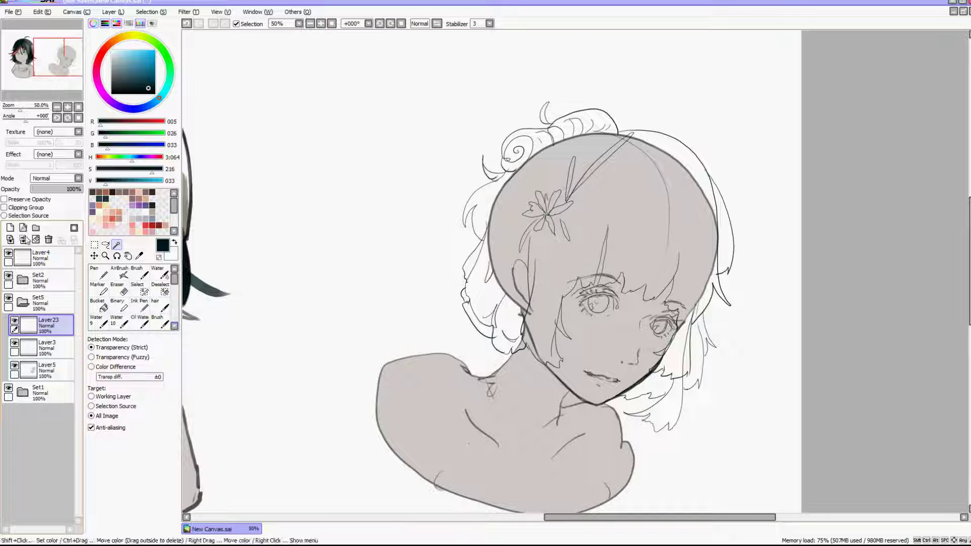
click(646, 289)
click(186, 24)
click(46, 348)
click(243, 248)
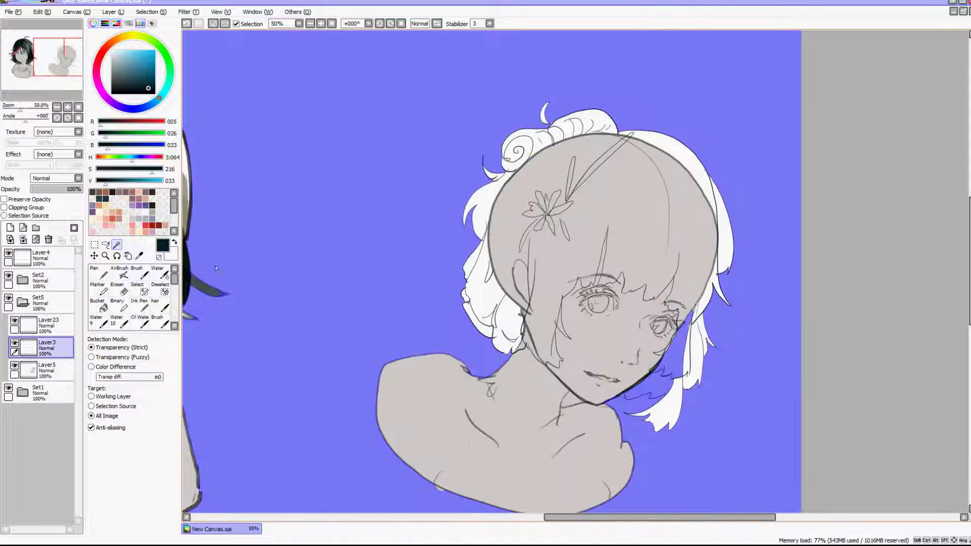
click(187, 23)
click(15, 321)
click(14, 321)
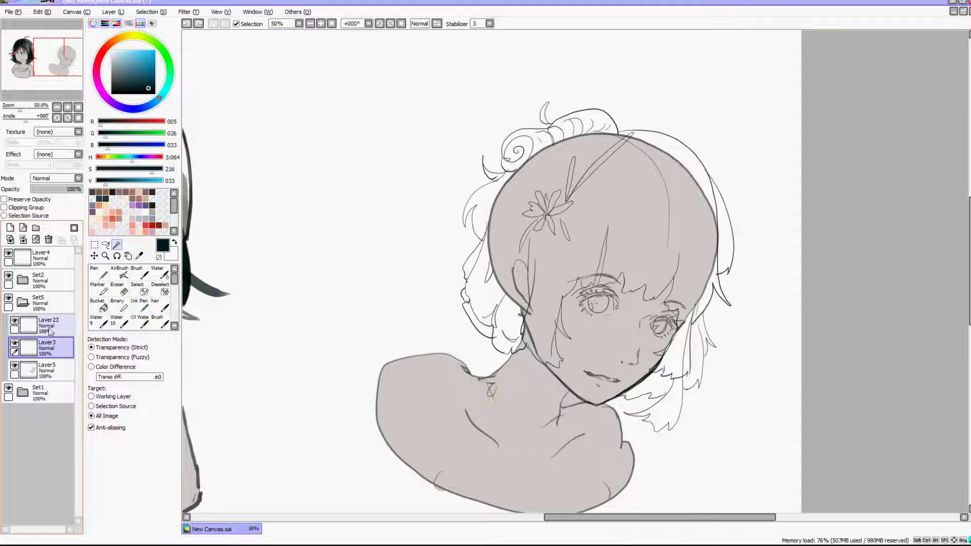
click(49, 329)
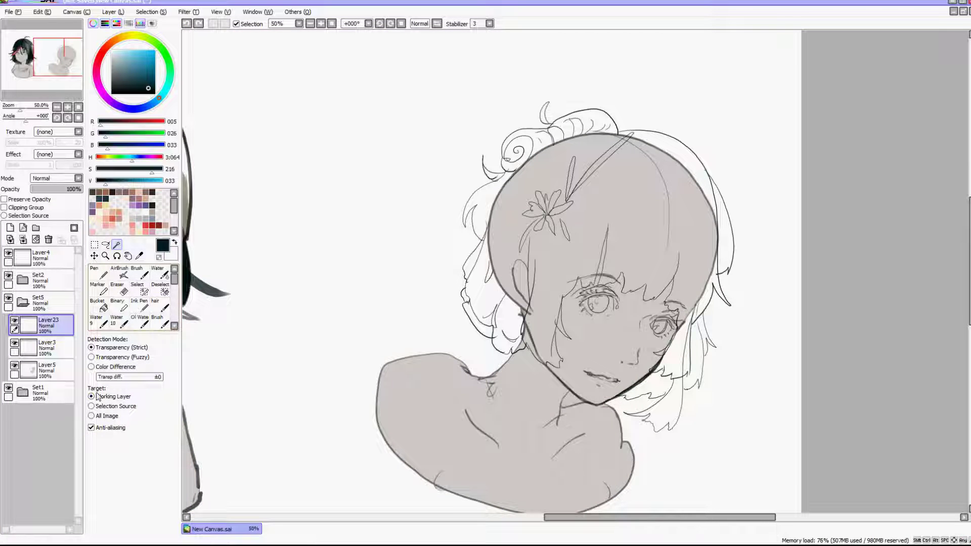
click(248, 303)
click(186, 24)
click(139, 305)
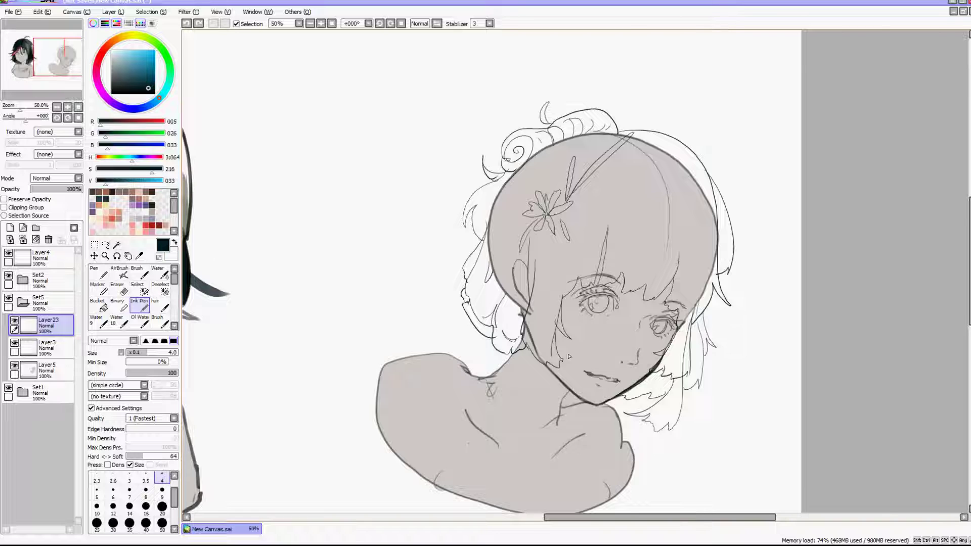
Step: Hide the base sketch and skin layers, then erase the stray inner line along the far side of the right character's hair line art
scroll(570, 356, up, 2)
click(15, 343)
click(15, 365)
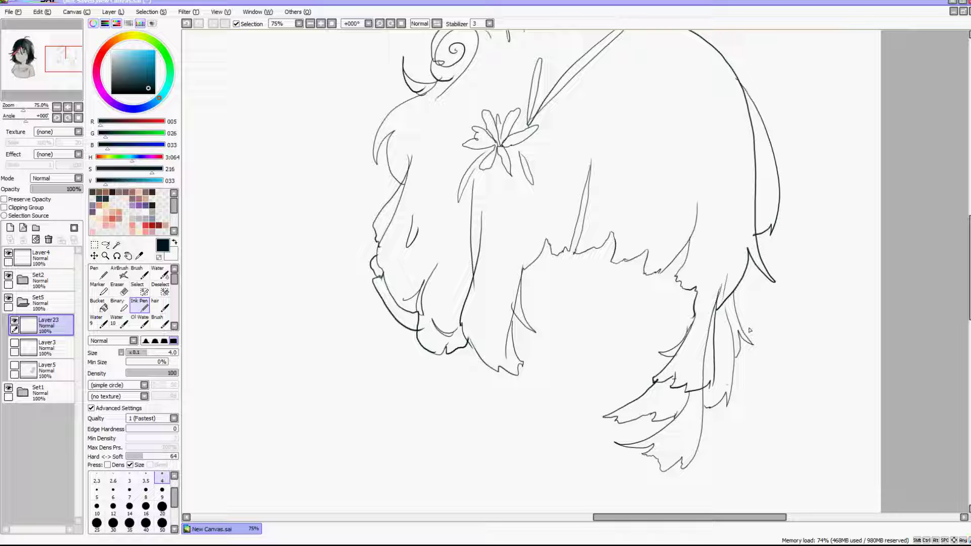
scroll(770, 392, down, 3)
scroll(827, 253, up, 3)
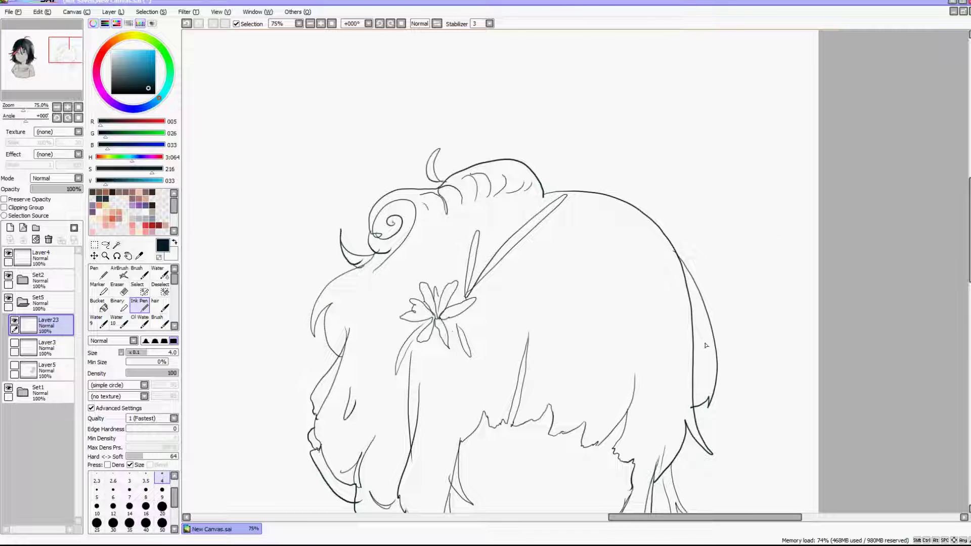
click(119, 289)
drag(684, 294, 693, 378)
Step: Select the empty area around the hair line art with the Magic Wand and show the base sketch and skin layers again
click(117, 245)
click(350, 112)
scroll(350, 112, down, 3)
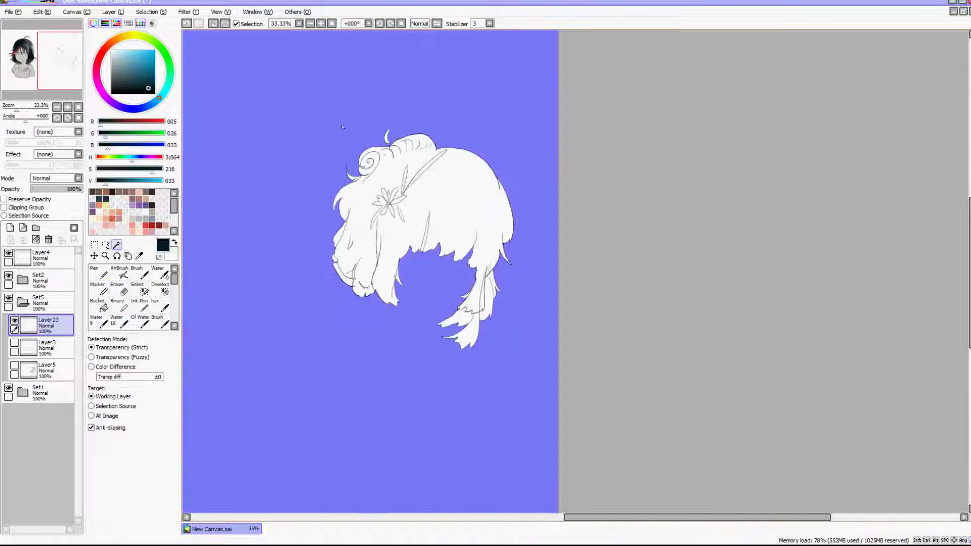
scroll(343, 127, up, 2)
click(14, 344)
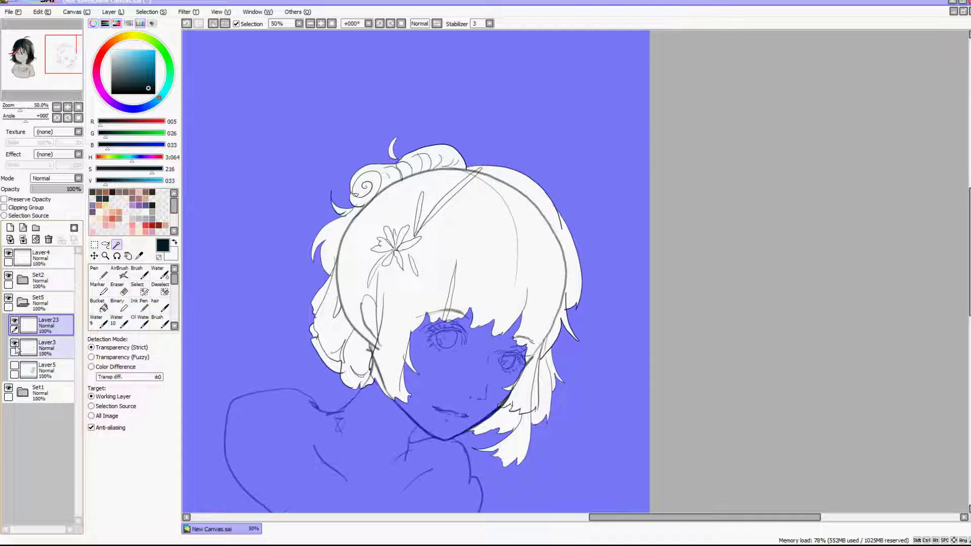
click(14, 366)
scroll(524, 324, down, 1)
scroll(527, 302, up, 3)
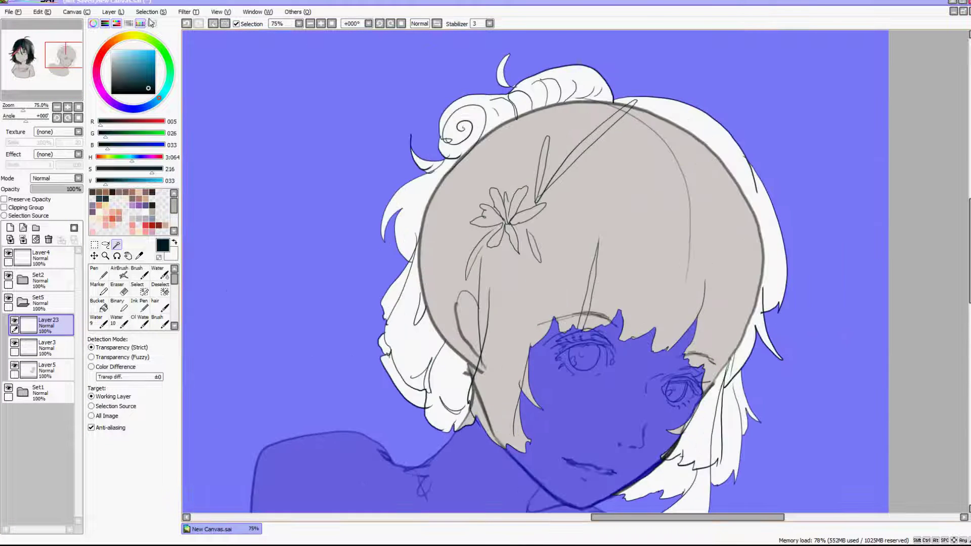
Step: Invert the selection to cover the right character's hair and add a new layer directly above the skin layer
click(150, 12)
click(164, 33)
scroll(422, 133, down, 2)
scroll(448, 188, up, 1)
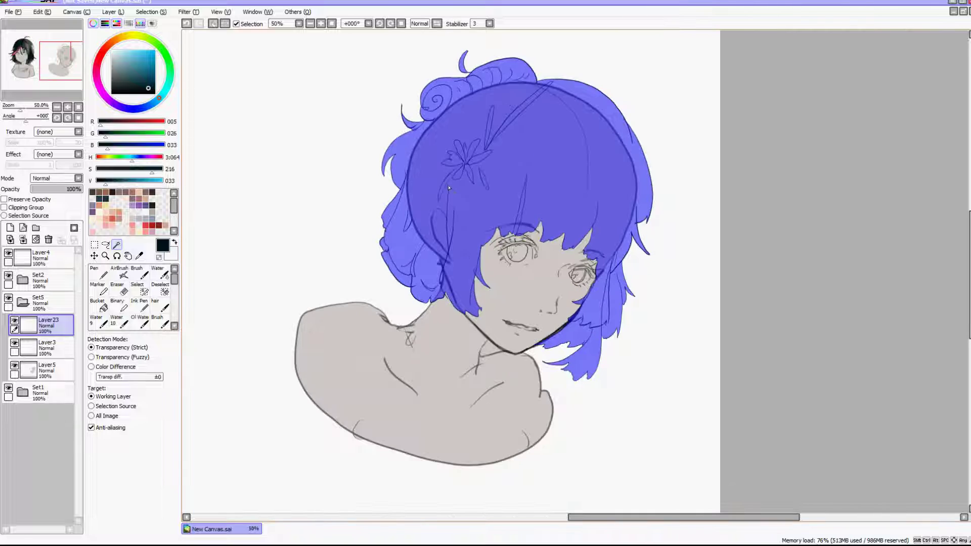
click(48, 368)
click(9, 227)
Step: Fill the selected hair with salmon pink (RGB 253, 153, 153) using the Bucket, then clear the selection
click(96, 227)
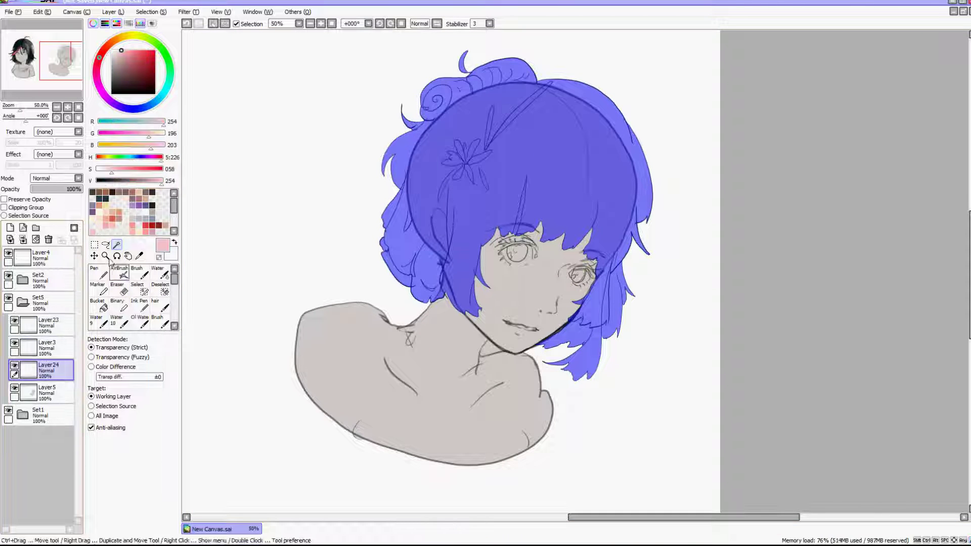
click(133, 226)
click(100, 305)
click(520, 172)
scroll(520, 172, down, 2)
scroll(627, 284, down, 1)
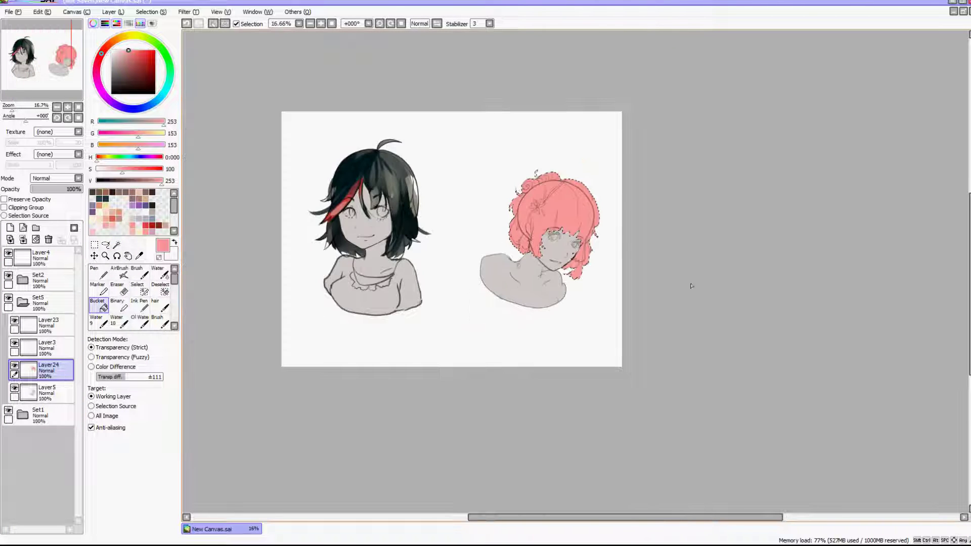
scroll(553, 215, up, 5)
key(m)
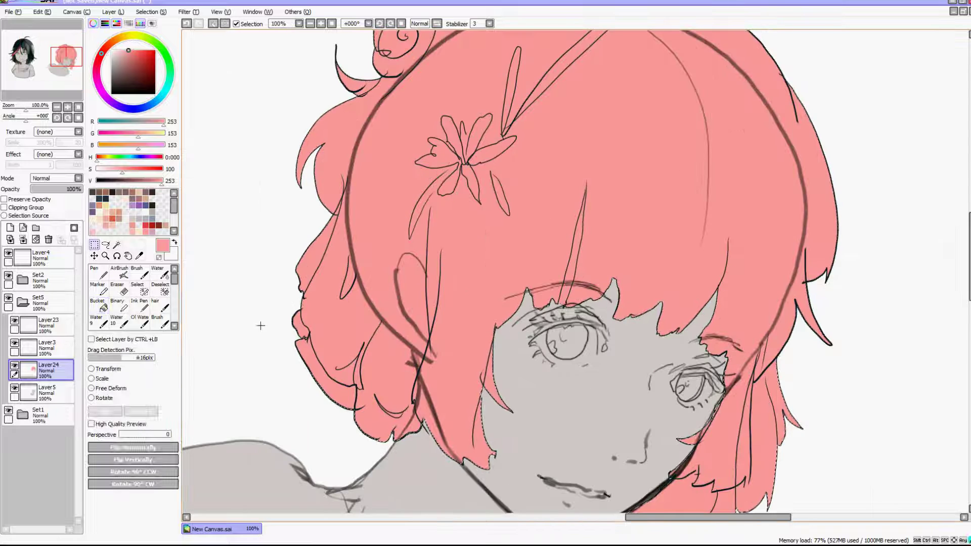
click(260, 326)
click(50, 326)
click(119, 289)
drag(339, 249, 378, 331)
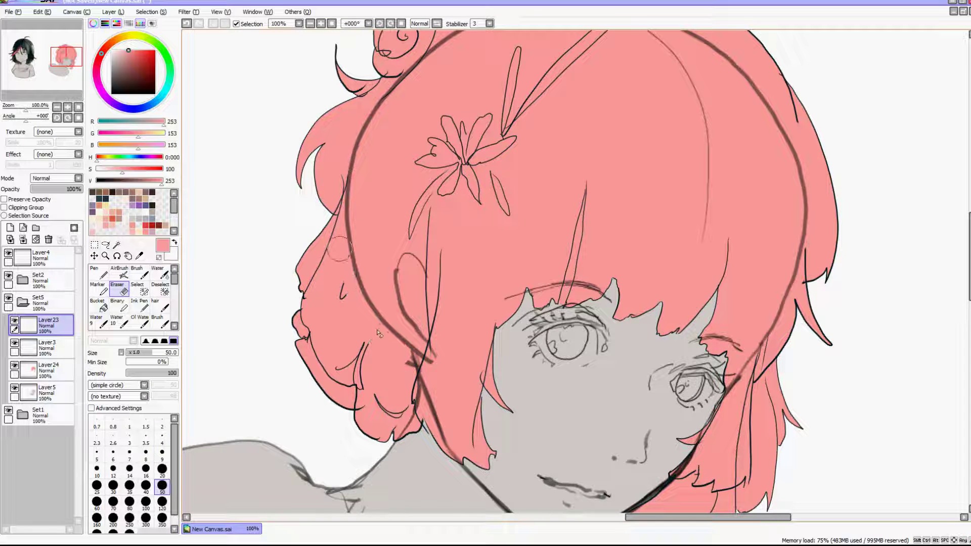
key(ctrl+z)
Step: On the base sketch layer, erase the skull line behind the right character's ear and try erasing the rest over the crown
click(56, 370)
click(56, 392)
click(55, 349)
mouse_move(349, 238)
mouse_down()
mouse_move(419, 355)
mouse_move(444, 426)
mouse_up()
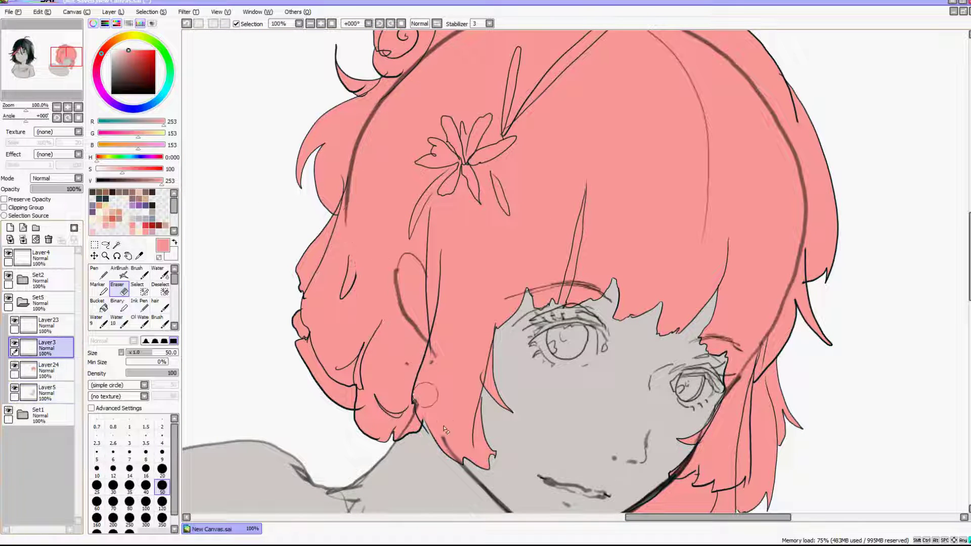
scroll(438, 368, down, 3)
scroll(439, 351, up, 2)
mouse_move(704, 244)
mouse_down()
mouse_move(685, 383)
mouse_move(392, 206)
mouse_up()
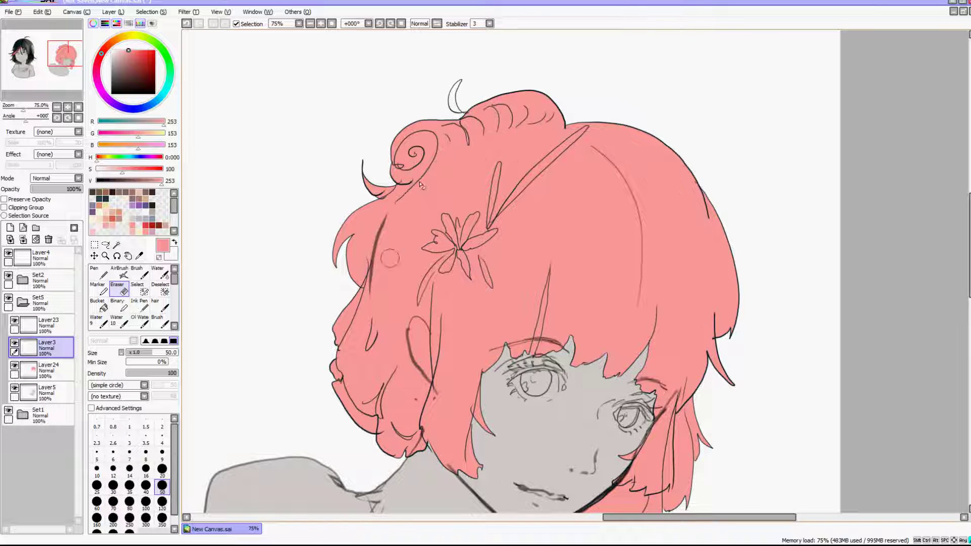
scroll(413, 284, down, 2)
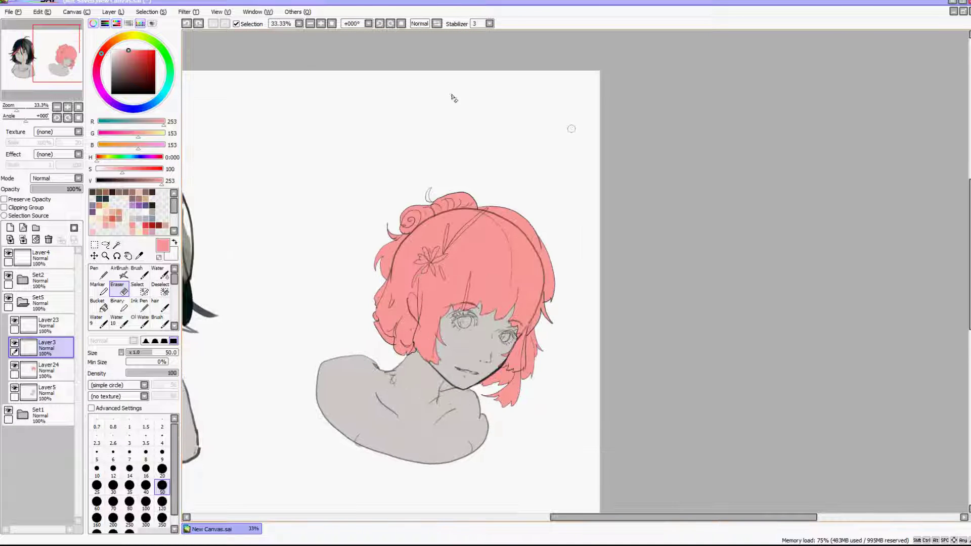
scroll(347, 329, up, 2)
Step: Draw curved black hair strands sweeping inward from the far side of the head with the Ink Pen on the hair line art layer
click(139, 305)
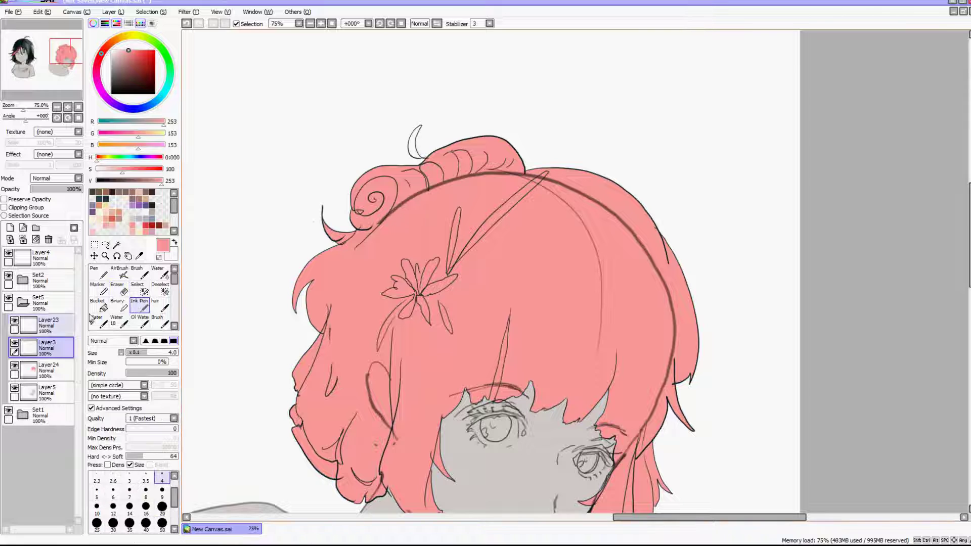
click(49, 325)
click(155, 94)
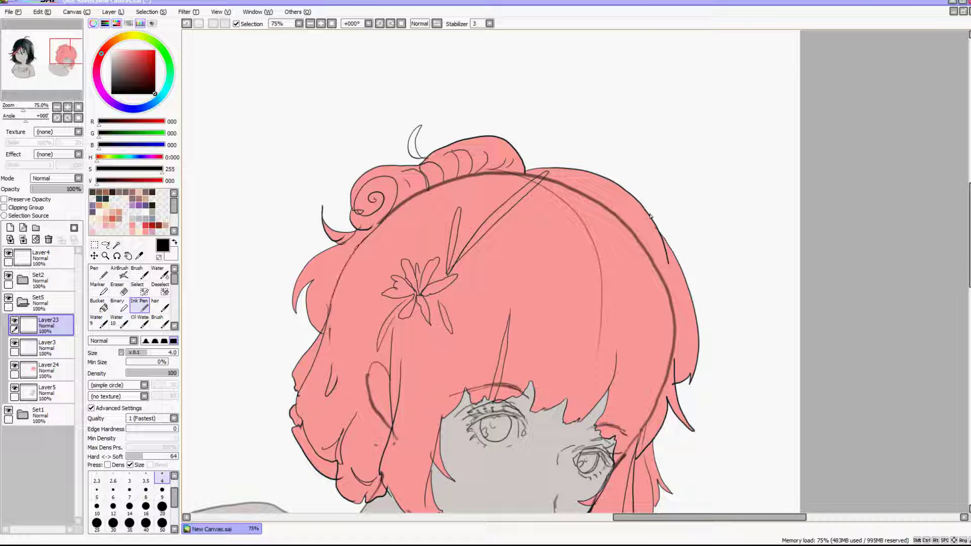
drag(657, 228, 603, 325)
mouse_move(636, 199)
mouse_down()
mouse_move(646, 226)
mouse_move(580, 325)
mouse_up()
mouse_move(685, 277)
mouse_down()
mouse_move(685, 303)
mouse_move(624, 353)
mouse_up()
drag(659, 261, 623, 352)
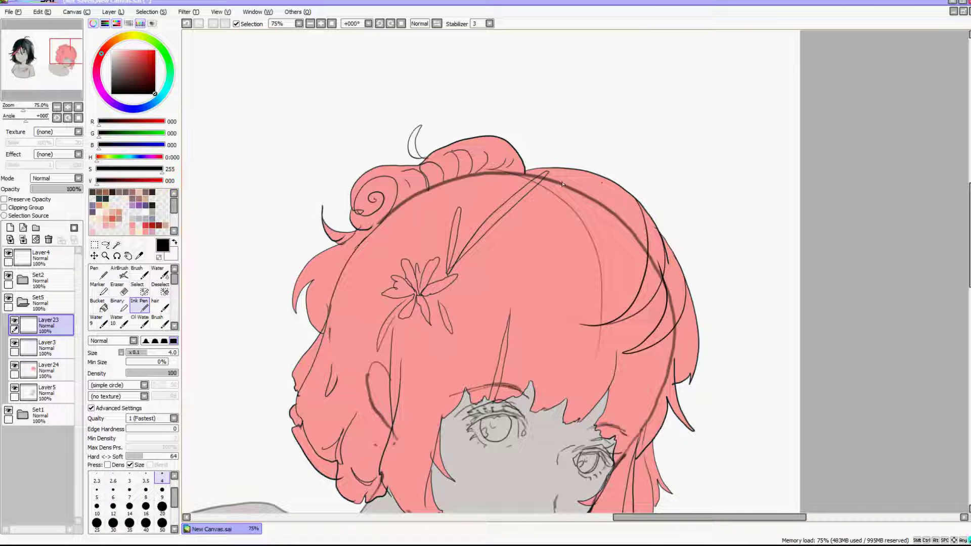
scroll(636, 247, down, 3)
scroll(485, 225, up, 1)
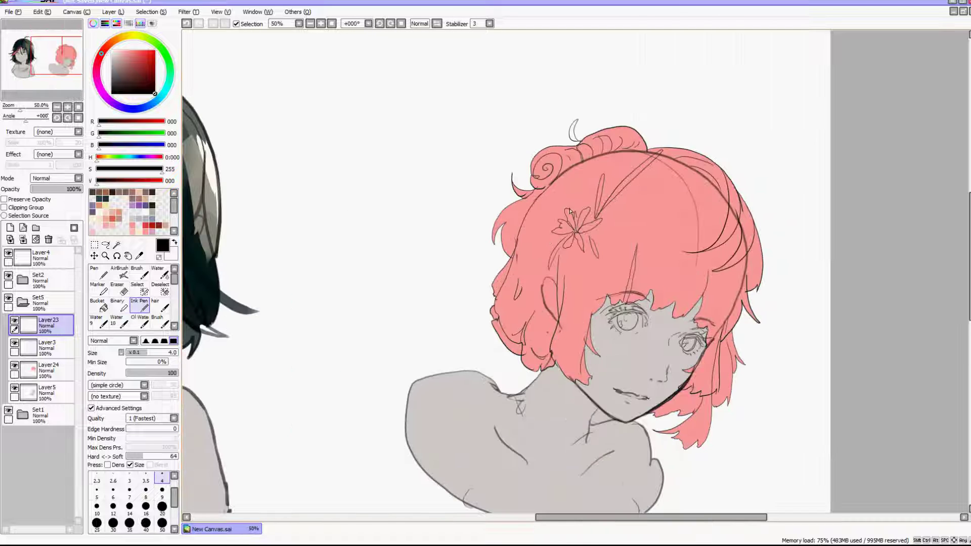
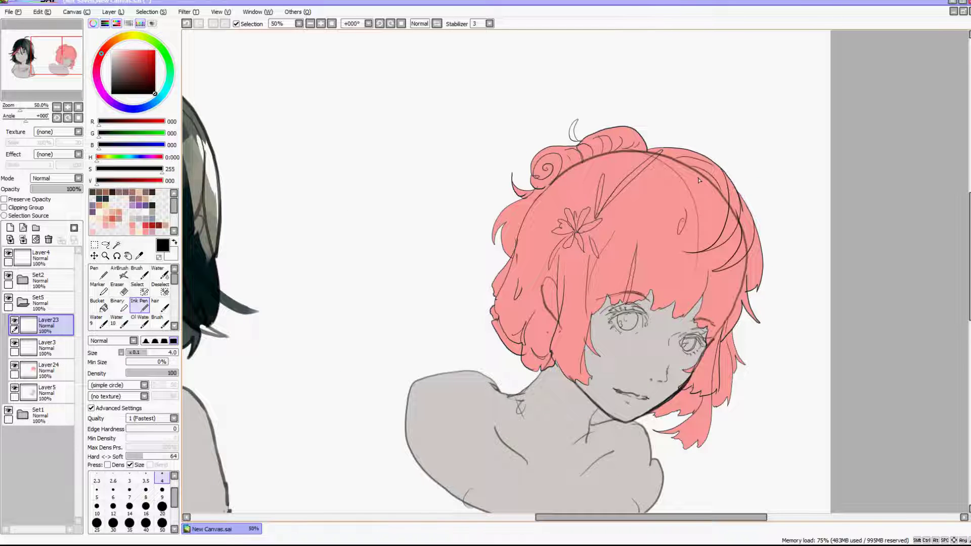
Step: Erase the pink fill covering the right character's ear on the hair colour layer
scroll(657, 172, down, 3)
scroll(643, 246, up, 6)
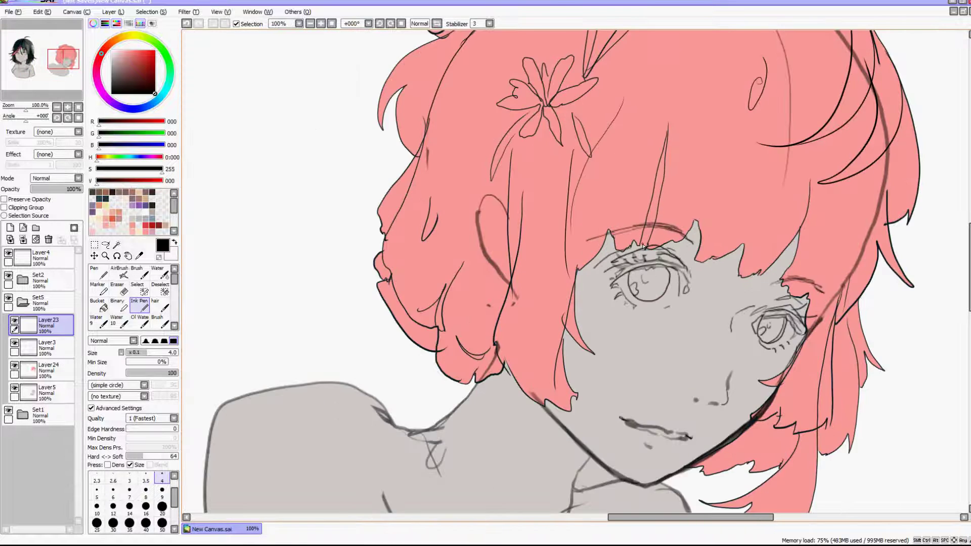
key(e)
click(62, 371)
mouse_move(493, 245)
mouse_down()
mouse_move(492, 214)
mouse_move(501, 259)
mouse_up()
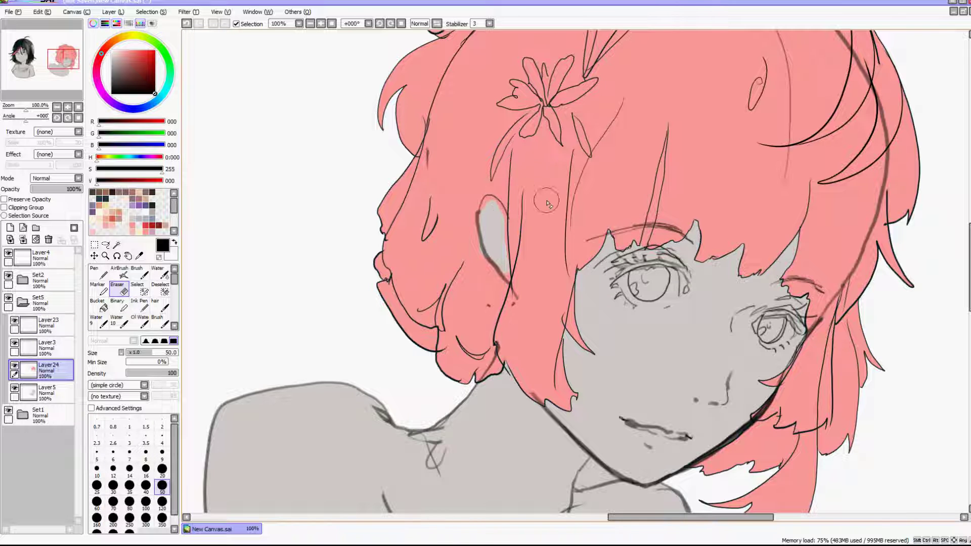
Step: Add a new layer above the pink hair fill and clip it to that fill
scroll(546, 203, down, 1)
click(10, 227)
click(4, 208)
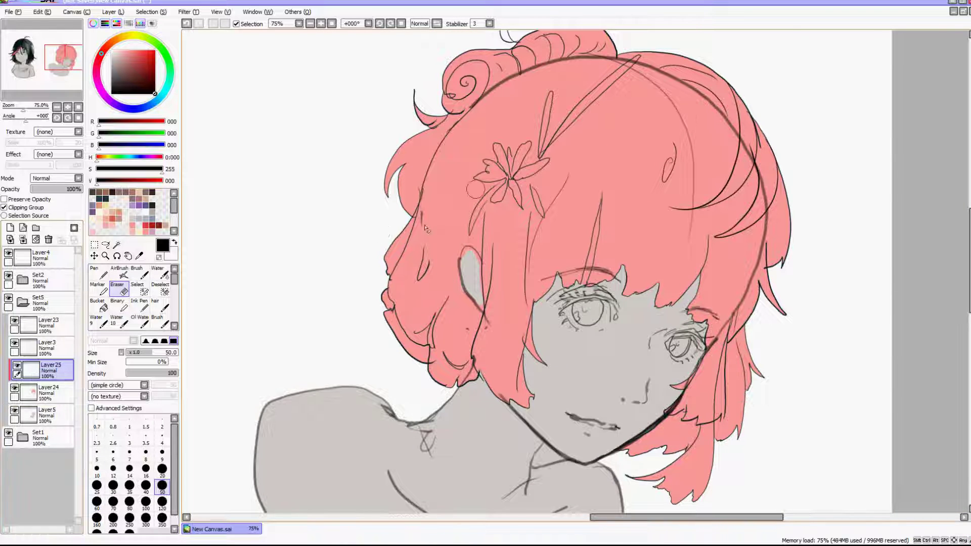
Step: Shade the hair around the ear and back with muted pink (RGB 219, 125, 129) using the Water brush at sizes 120 and 350
scroll(426, 228, up, 1)
click(148, 220)
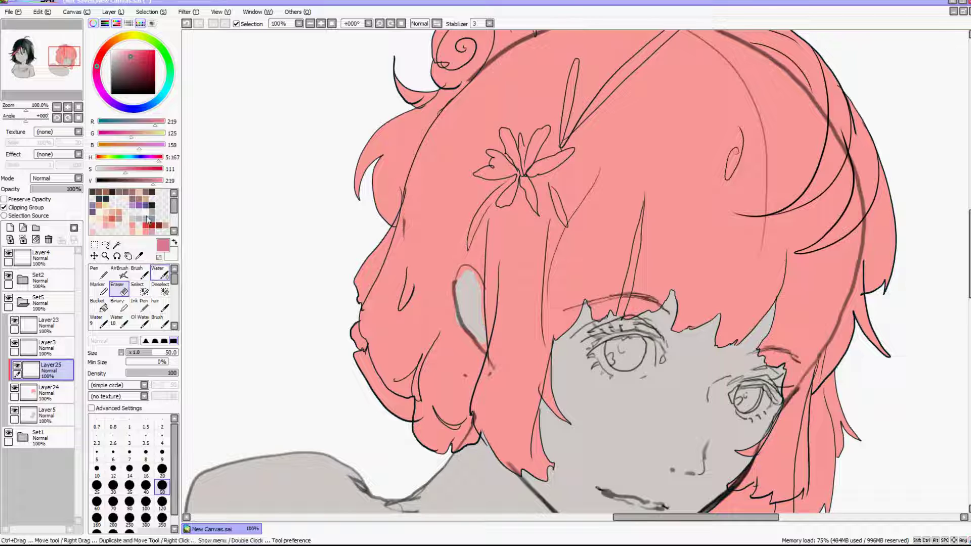
click(160, 273)
drag(395, 379, 379, 314)
click(187, 24)
drag(97, 67, 100, 59)
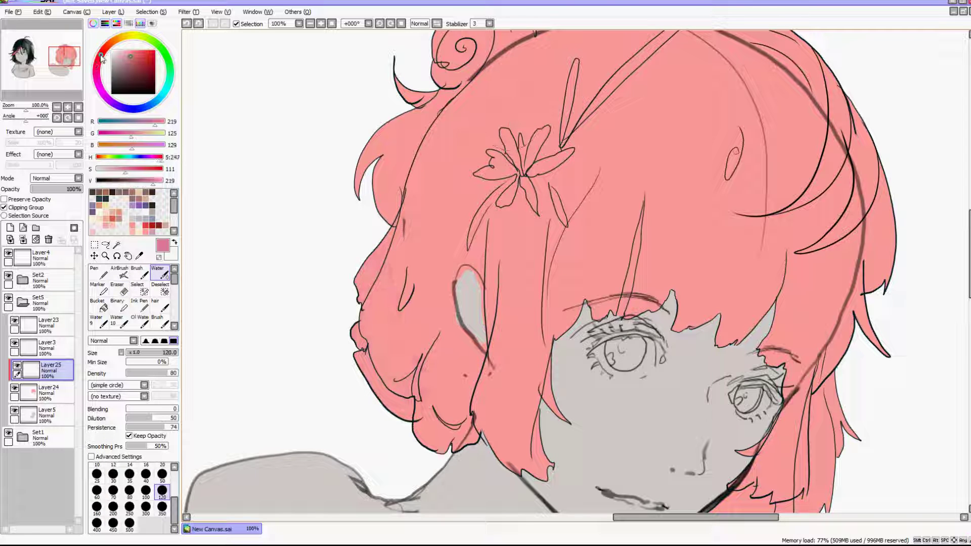
mouse_move(400, 139)
mouse_down()
mouse_move(395, 352)
mouse_move(491, 354)
mouse_move(450, 237)
mouse_up()
scroll(478, 188, down, 2)
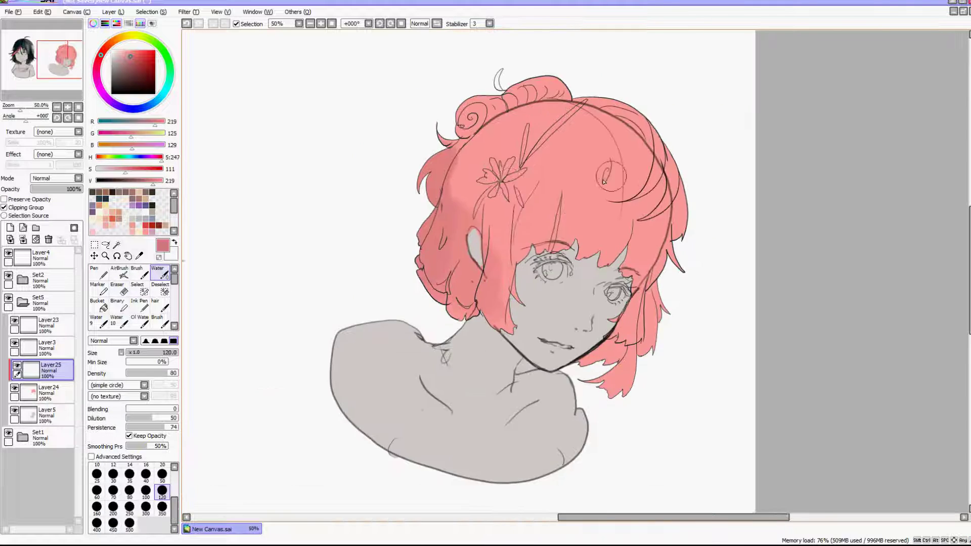
scroll(604, 182, up, 1)
click(162, 506)
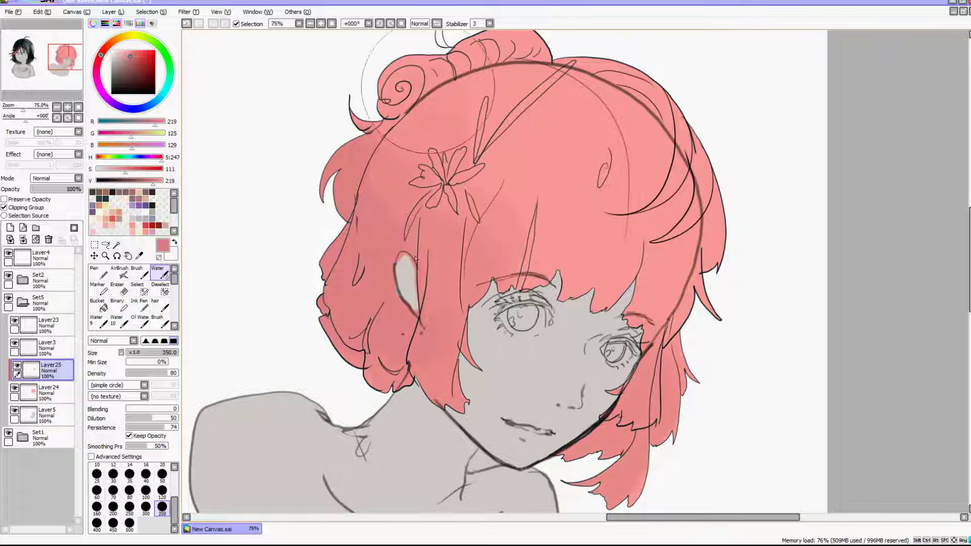
Step: Add another clipped layer and glaze grey-blue (RGB 138, 137, 159) over the back hair, fringe edge and locks below the jaw at brush size 350
click(10, 228)
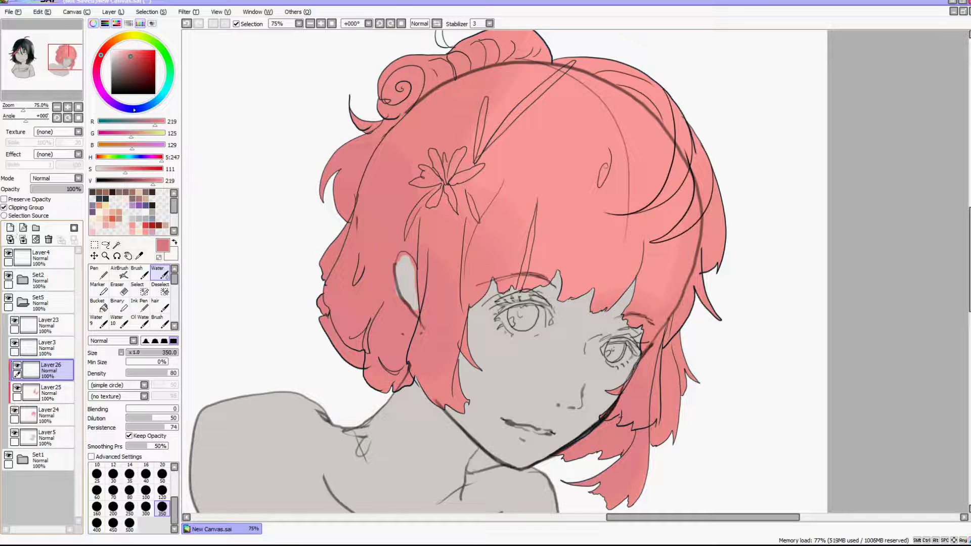
mouse_move(134, 110)
mouse_down()
mouse_move(107, 100)
mouse_move(130, 109)
mouse_up()
click(117, 66)
mouse_move(310, 147)
mouse_down()
mouse_move(457, 157)
mouse_move(473, 121)
mouse_up()
drag(562, 435, 526, 446)
drag(365, 284, 360, 179)
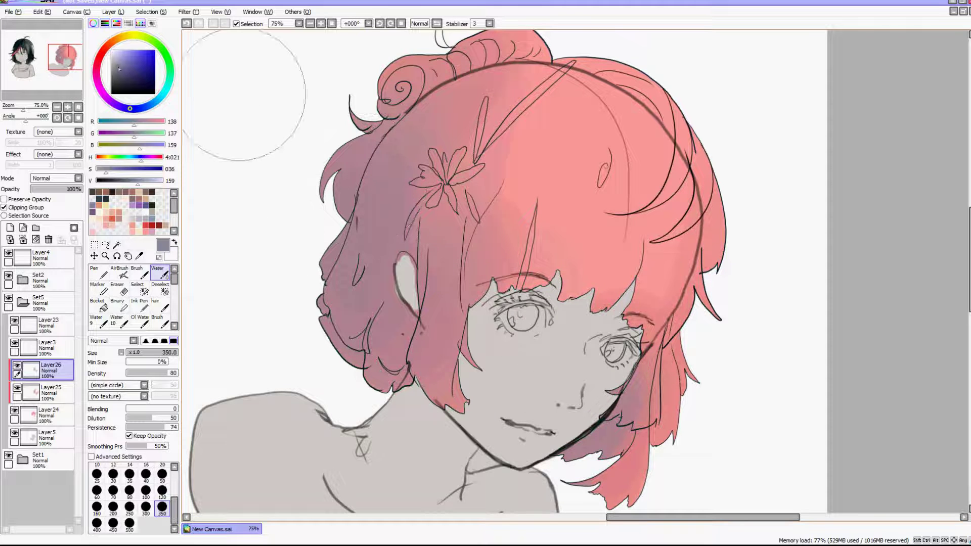
drag(557, 434, 585, 436)
drag(557, 284, 570, 299)
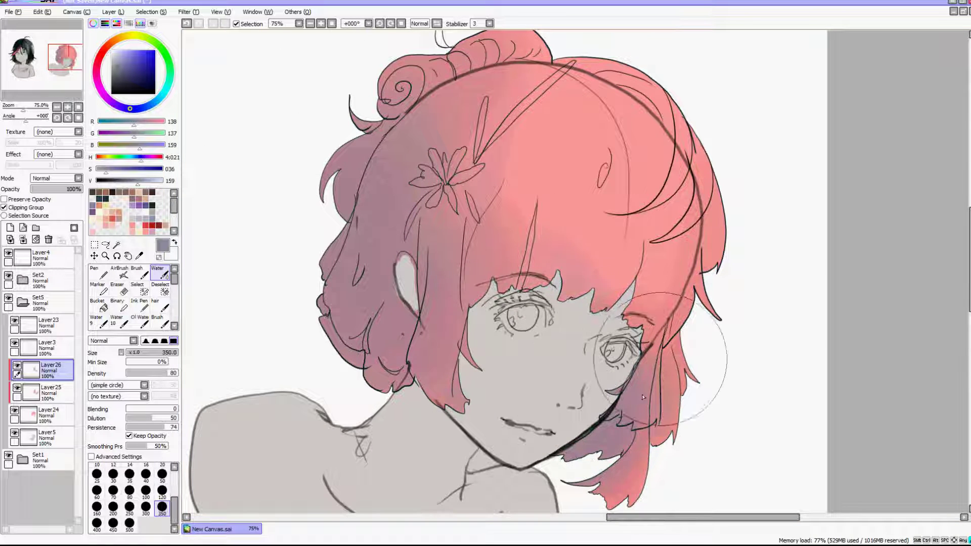
scroll(729, 380, down, 4)
scroll(744, 463, up, 4)
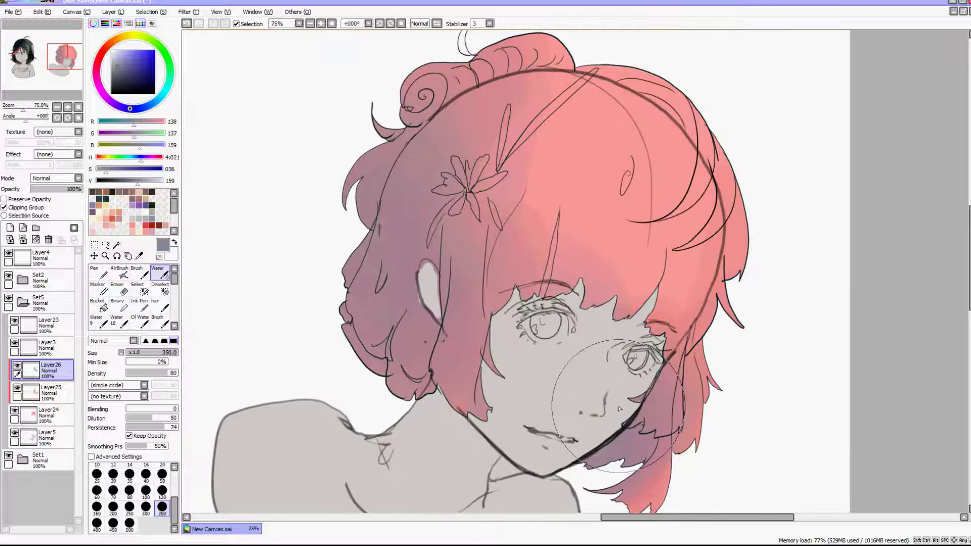
Step: Add another clipped layer and paint the hair locks beside the cheek deep rose (RGB 210, 102, 127) with the Marker at size 50
click(10, 228)
click(5, 208)
click(139, 305)
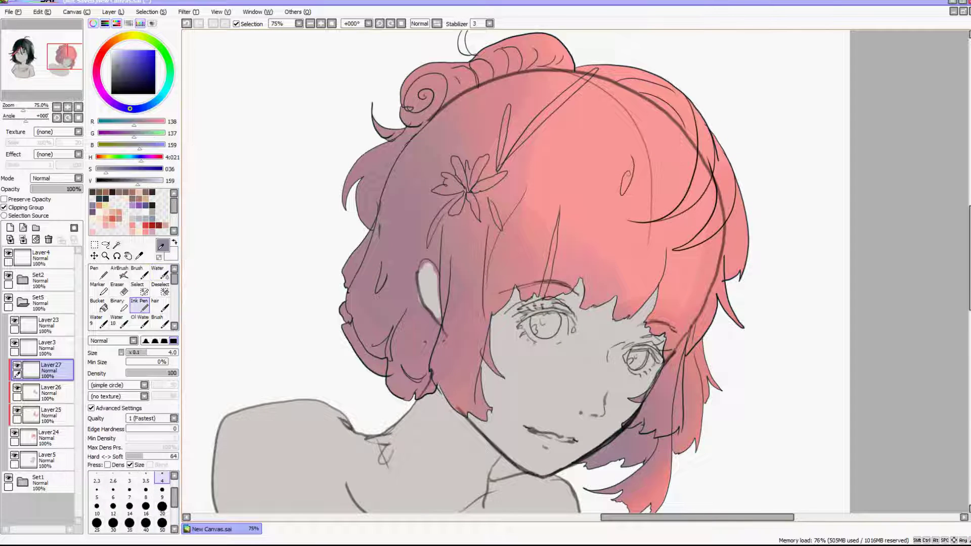
alt+click(550, 181)
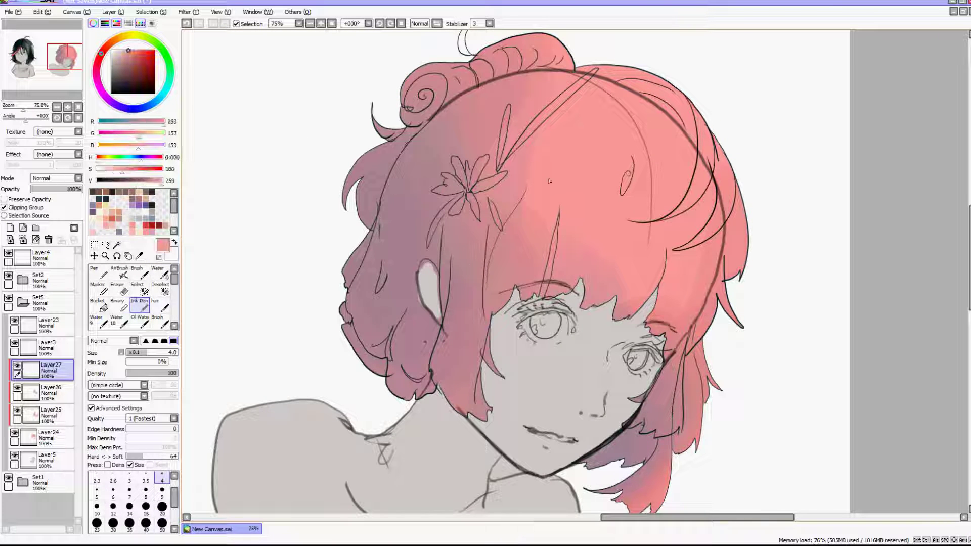
click(134, 57)
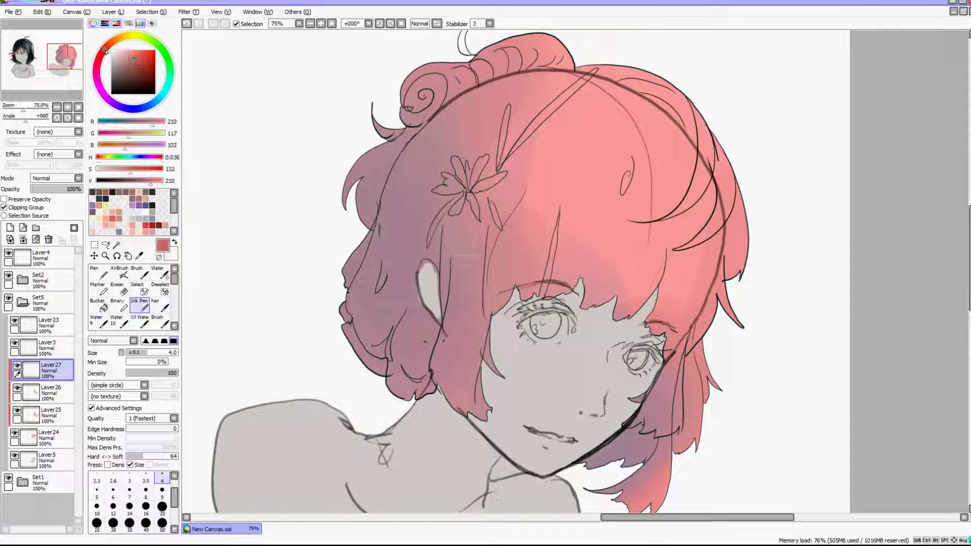
drag(101, 54, 100, 63)
click(162, 492)
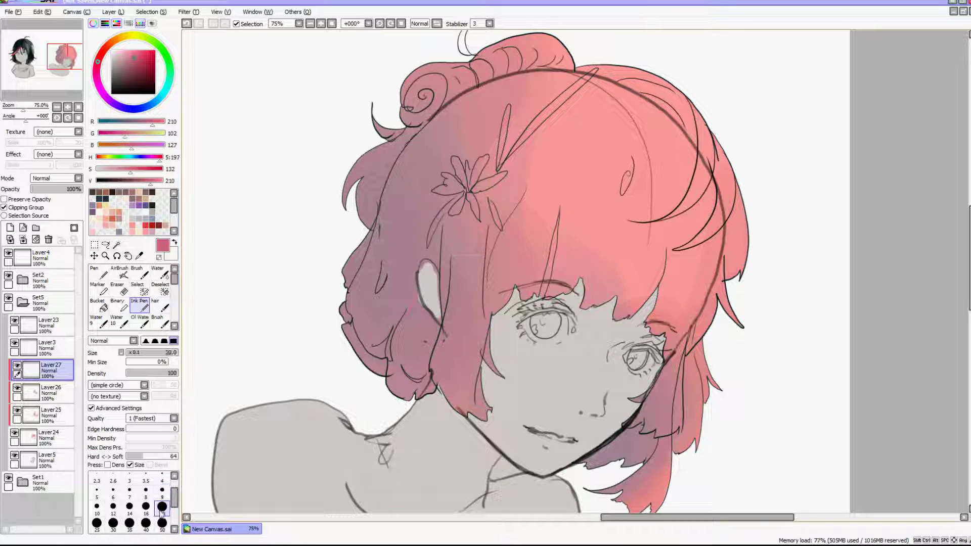
click(99, 289)
mouse_move(720, 282)
mouse_down()
mouse_move(700, 344)
mouse_move(670, 360)
mouse_move(669, 423)
mouse_up()
drag(692, 370, 700, 444)
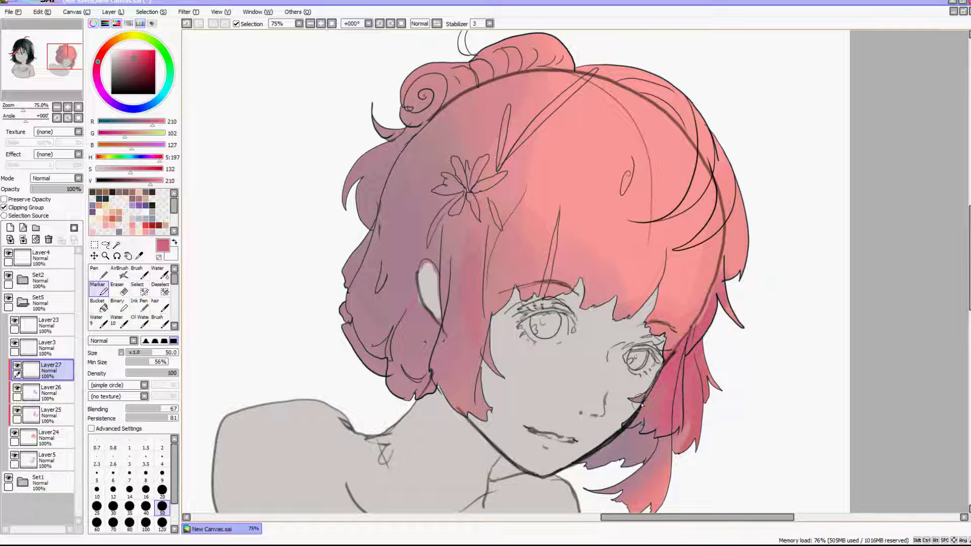
scroll(655, 386, down, 2)
scroll(582, 399, up, 3)
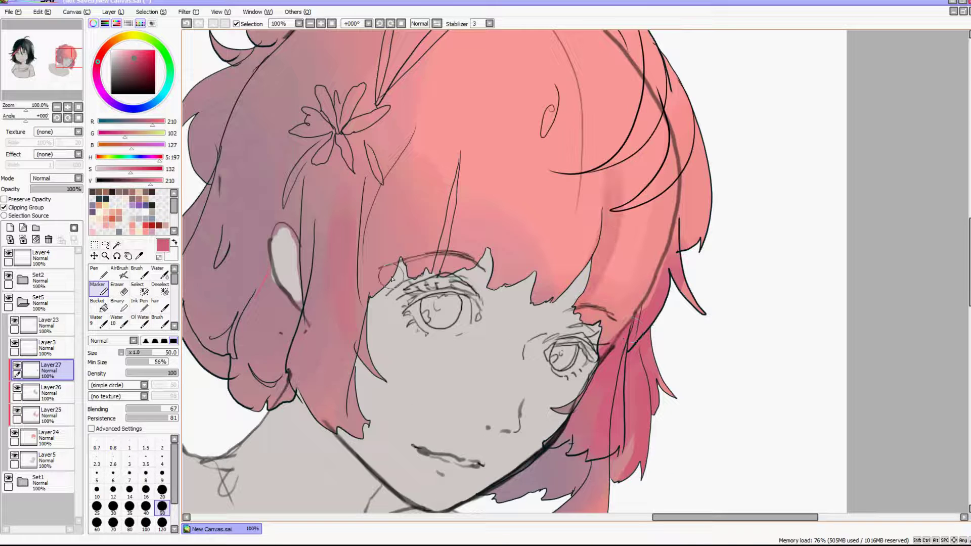
Step: Shade the outer crown section and the undersides of its curved strands in deep rose with the Marker at size 20
scroll(392, 279, down, 2)
scroll(479, 139, up, 2)
click(161, 493)
mouse_move(439, 97)
mouse_down()
mouse_move(530, 164)
mouse_move(549, 190)
mouse_move(461, 122)
mouse_move(540, 172)
mouse_up()
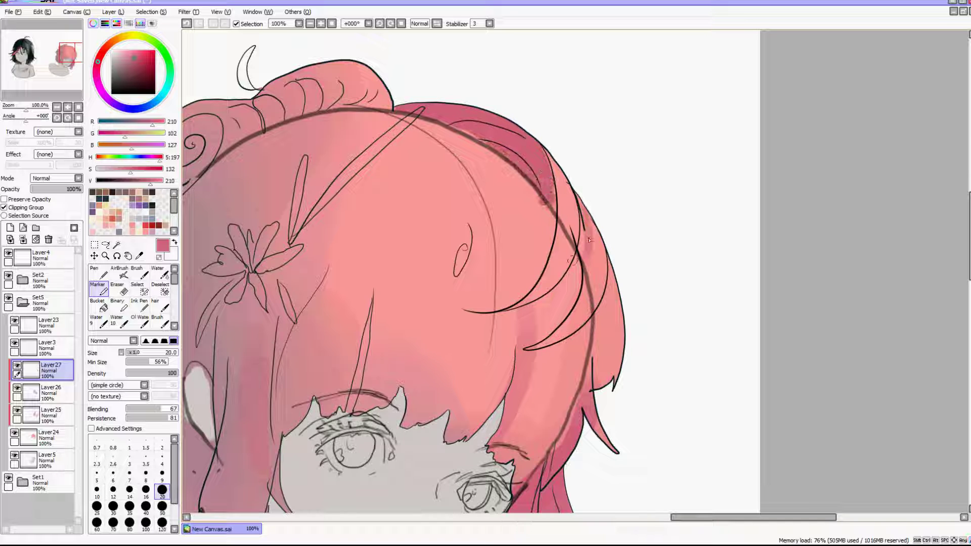
drag(590, 240, 592, 212)
drag(447, 306, 545, 199)
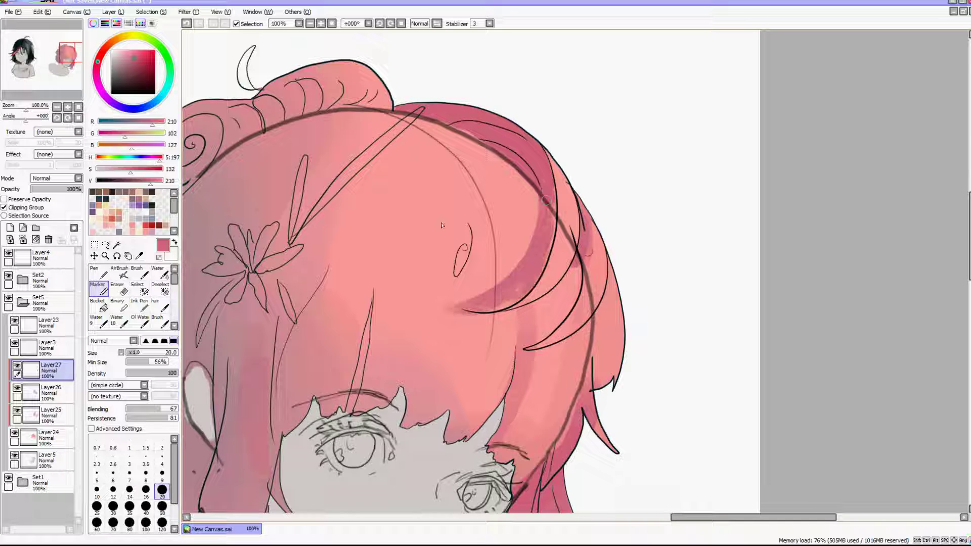
Step: Glaze deep rose softly over the back hair and fringe with the Water brush at size 350
key(c)
drag(524, 253, 464, 268)
scroll(496, 187, down, 5)
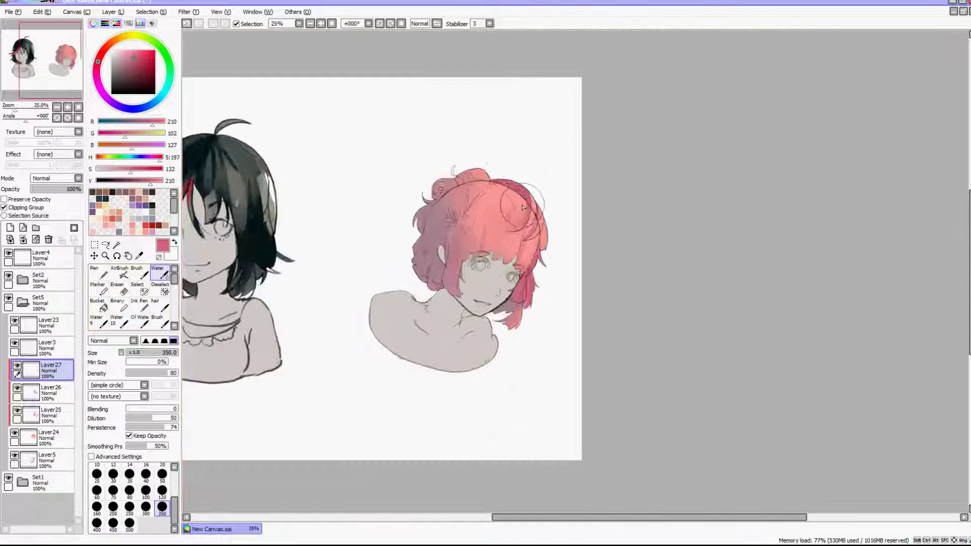
scroll(498, 191, up, 5)
key(ctrl+z)
key(ctrl+z)
key(ctrl+z)
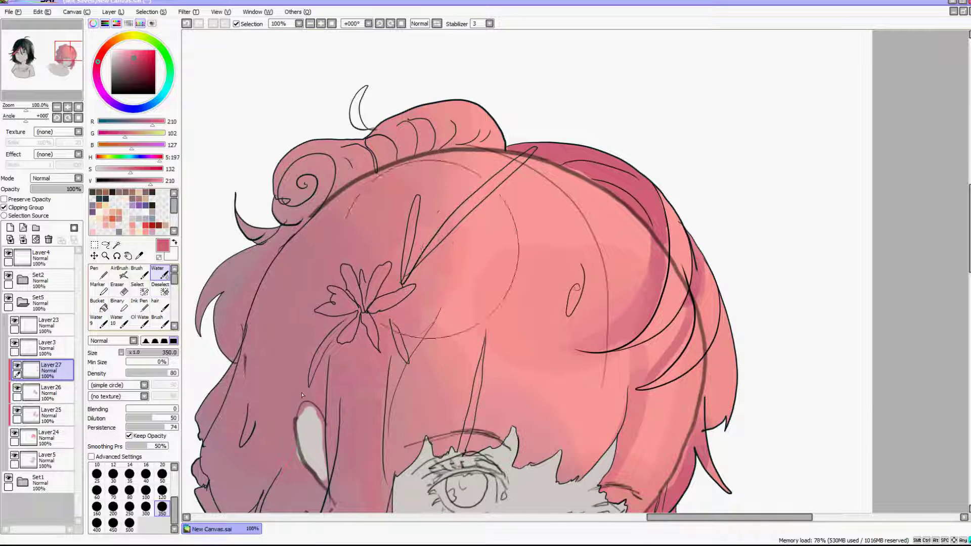
scroll(535, 251, down, 2)
scroll(535, 250, up, 1)
Step: Paint deep rose shadows on the side hair beside the far eye and next to the flower with the Ink Pen at size 50
click(137, 307)
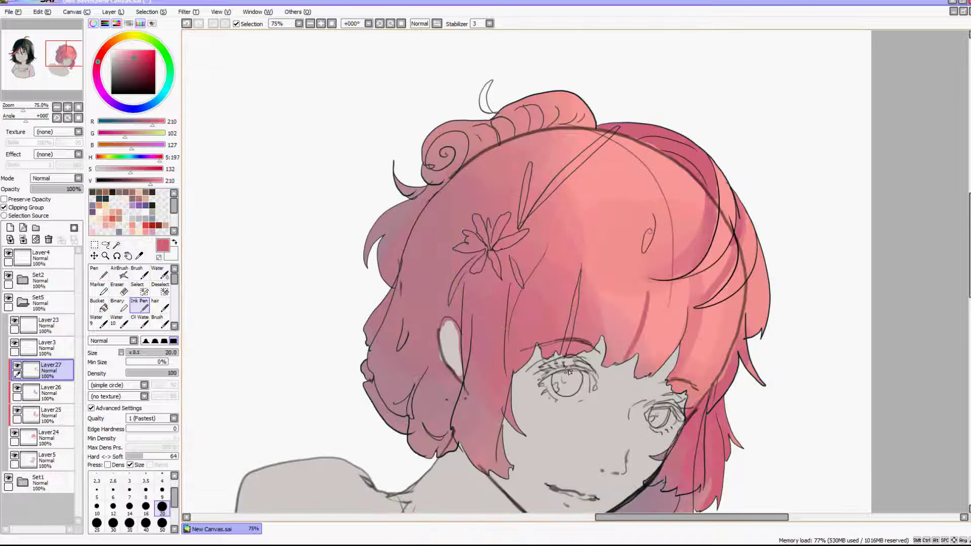
key(ctrl+z)
click(161, 523)
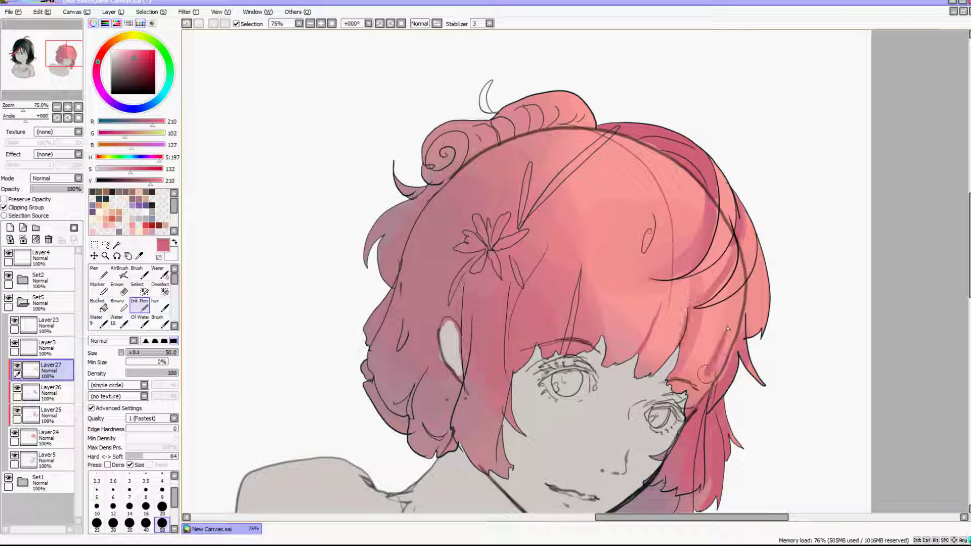
mouse_move(694, 403)
mouse_down()
mouse_move(718, 349)
mouse_move(701, 318)
mouse_move(743, 300)
mouse_up()
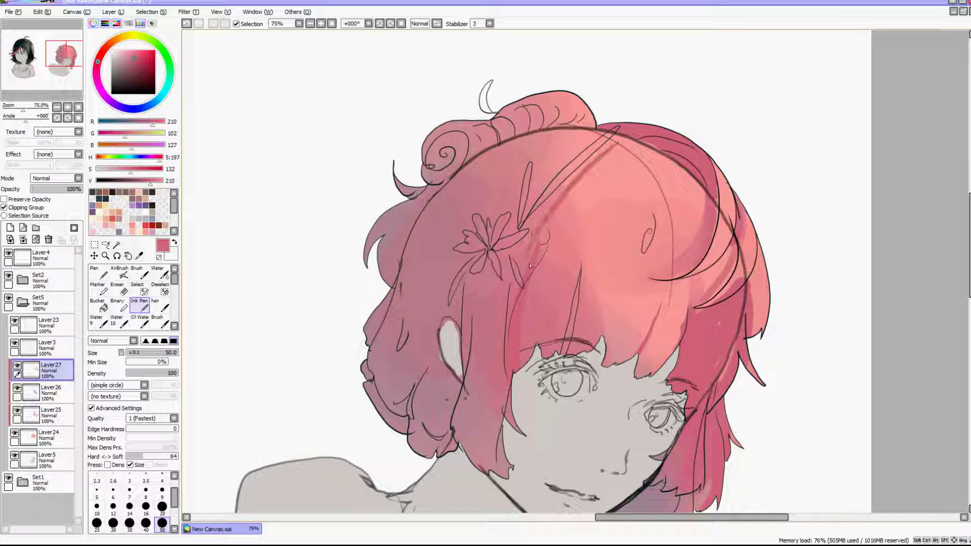
drag(538, 222, 633, 191)
drag(516, 246, 596, 207)
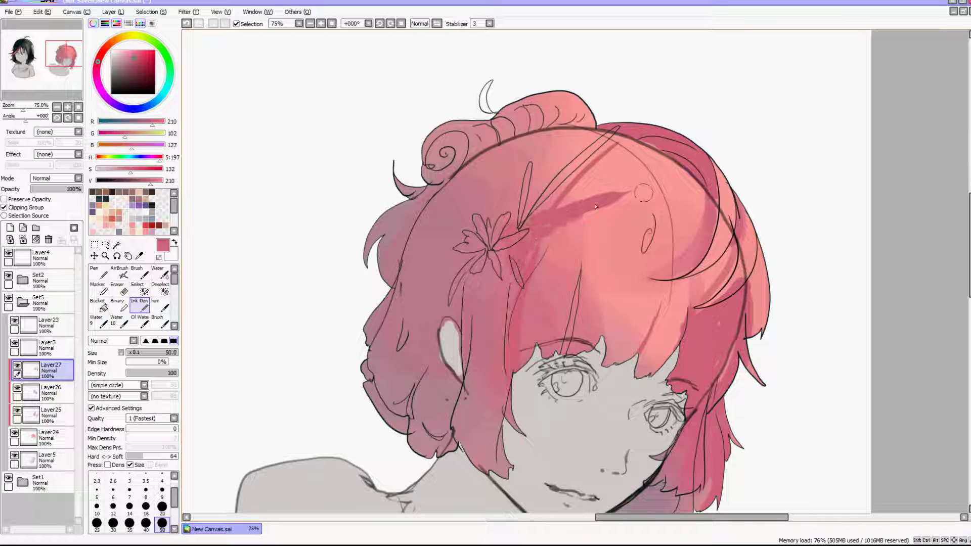
Step: Blend the rose strokes beside the flower into the fringe with the Water brush at size 350
click(160, 273)
mouse_move(541, 228)
mouse_down()
mouse_move(582, 217)
mouse_move(620, 165)
mouse_up()
scroll(750, 182, down, 4)
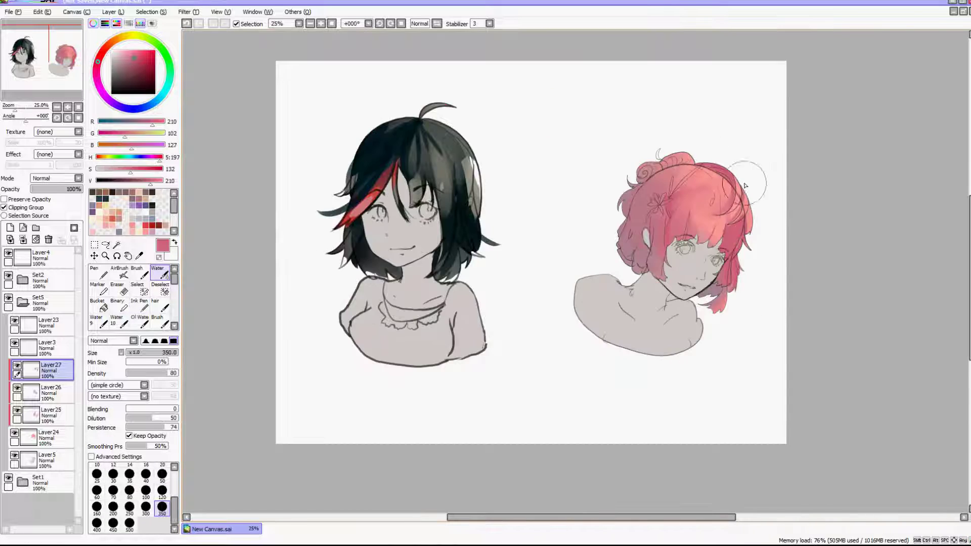
scroll(749, 164, up, 1)
scroll(682, 227, up, 3)
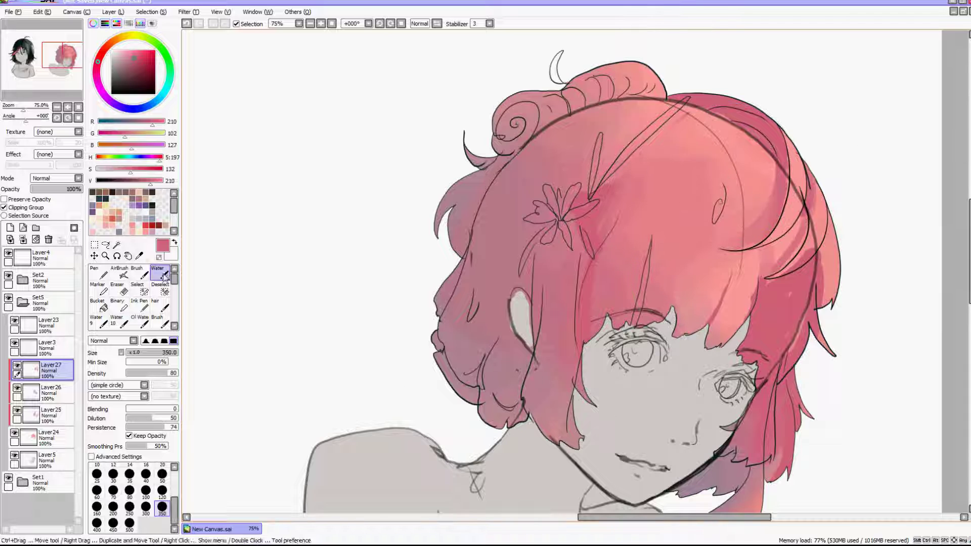
Step: Add another clipped layer and glaze slate blue (RGB 93, 92, 120) over the back hair and locks below the jaw with the Water brush at size 350
click(162, 474)
click(10, 228)
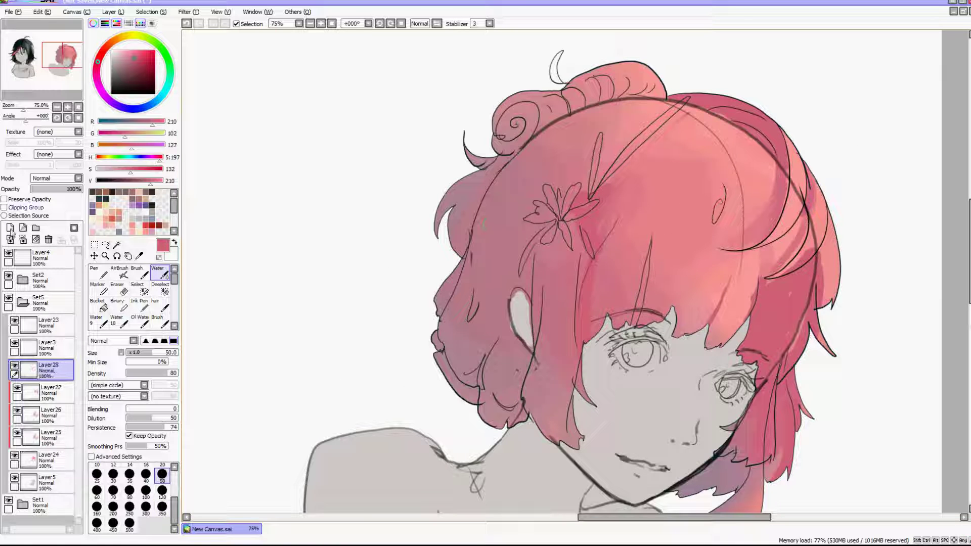
click(4, 207)
click(118, 232)
click(121, 73)
click(161, 507)
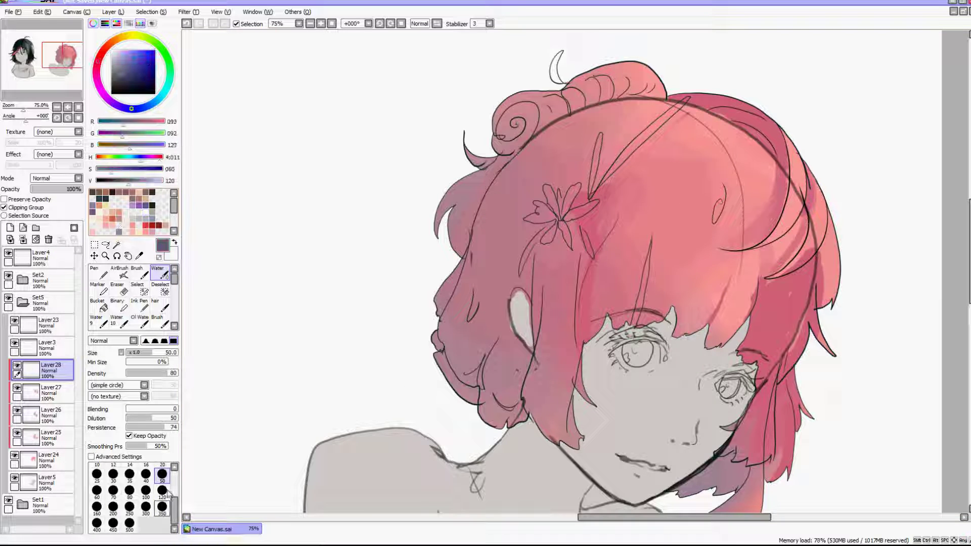
mouse_move(464, 270)
mouse_down()
mouse_move(486, 364)
mouse_move(511, 304)
mouse_up()
drag(678, 481, 723, 471)
mouse_move(533, 326)
mouse_down()
mouse_move(554, 275)
mouse_move(537, 383)
mouse_up()
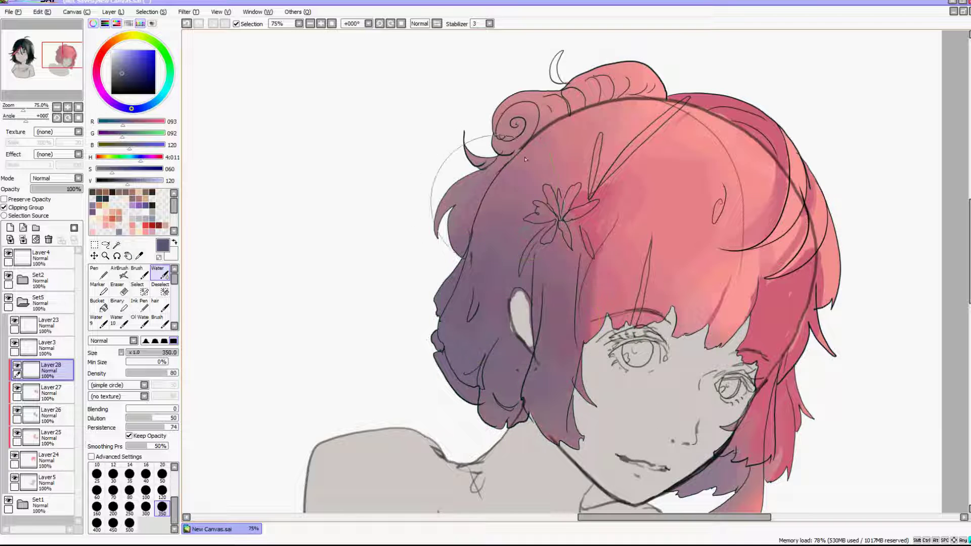
mouse_move(615, 518)
mouse_down()
mouse_move(691, 528)
mouse_move(680, 526)
mouse_up()
scroll(683, 400, down, 5)
scroll(631, 338, up, 5)
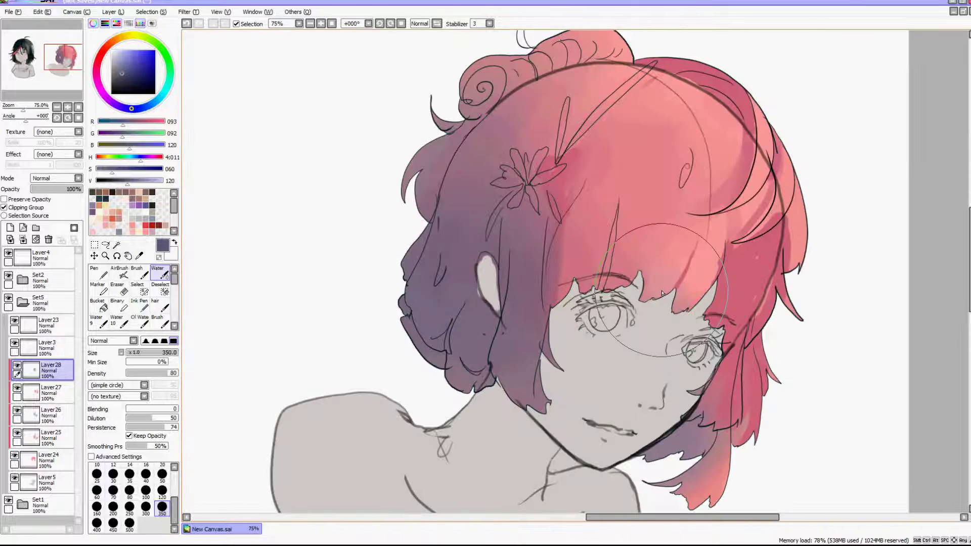
Step: Shade the side hair beside the far eye in slate blue with the Water brush at size 120
key(bracketleft)
key(bracketleft)
key(bracketleft)
key(bracketleft)
key(bracketleft)
mouse_move(708, 324)
mouse_down()
mouse_move(770, 255)
mouse_move(758, 283)
mouse_move(724, 316)
mouse_move(774, 336)
mouse_up()
Step: Add two more clipped layers above the slate blue hair shading
click(10, 228)
click(132, 225)
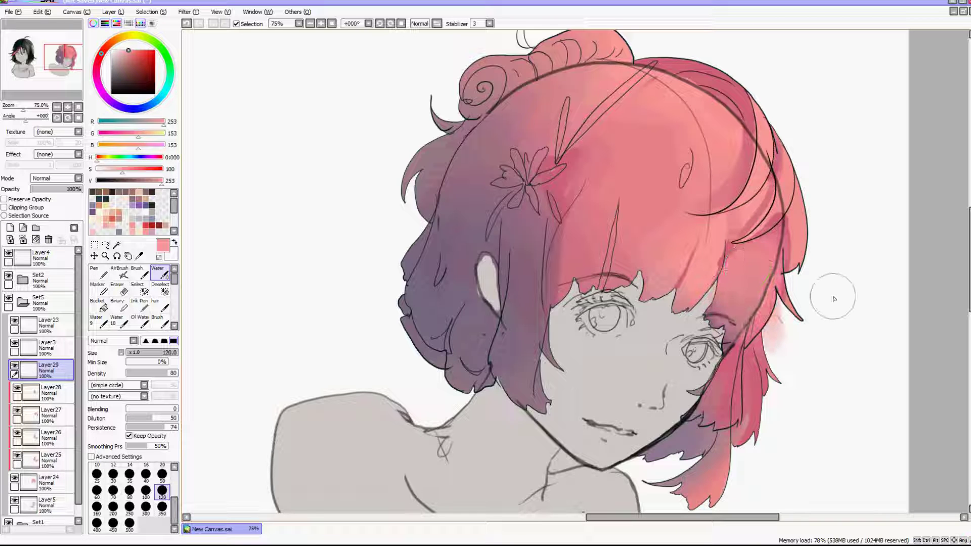
click(4, 208)
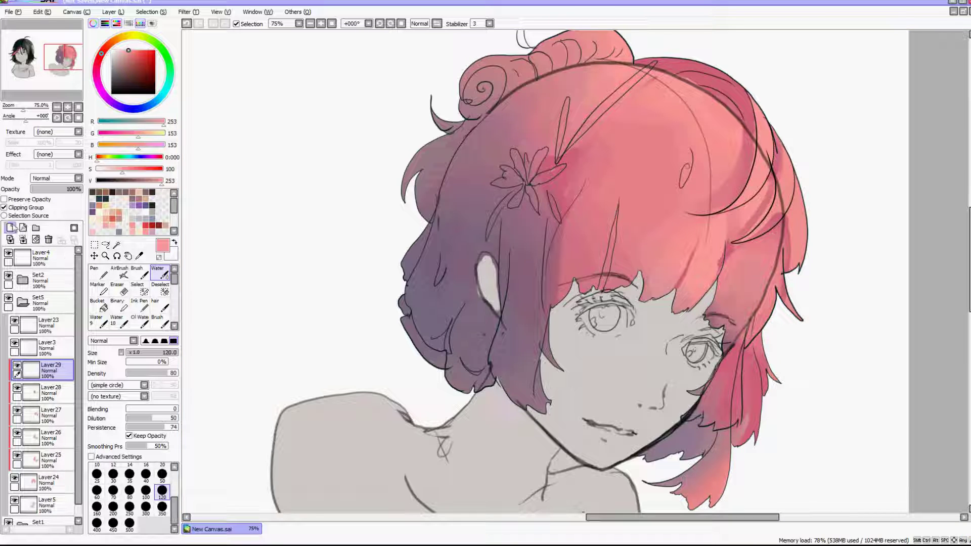
click(10, 228)
Step: Paint peach light (RGB 255, 173, 151) over the fringe, the outermost strands and the outer lock below the far cheek
alt+click(651, 170)
click(106, 47)
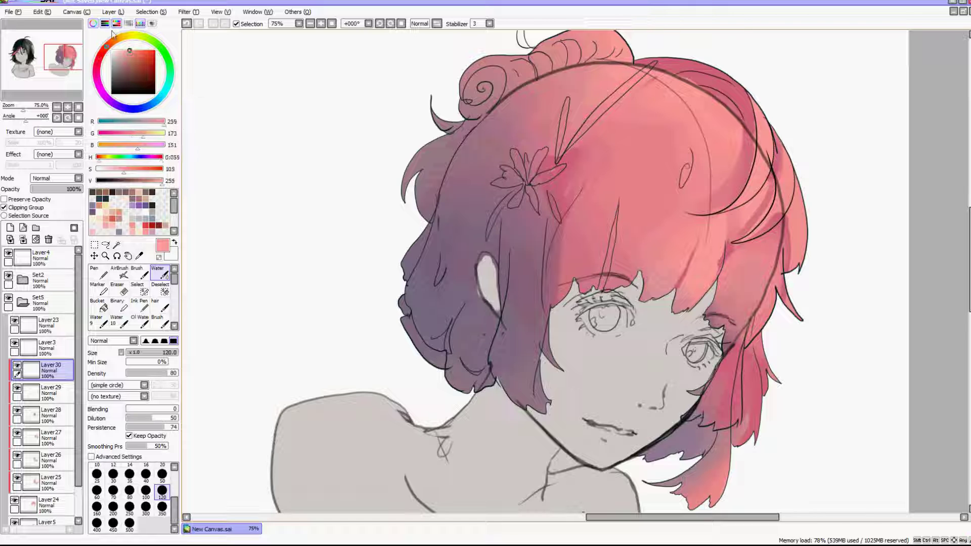
drag(703, 162, 592, 283)
drag(812, 139, 806, 248)
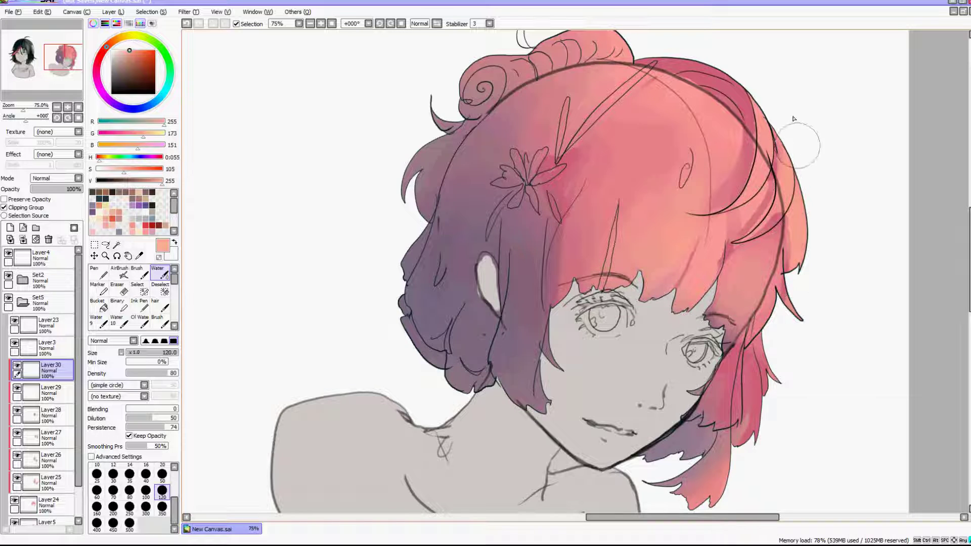
mouse_move(761, 361)
mouse_down()
mouse_move(728, 452)
mouse_move(765, 426)
mouse_move(756, 441)
mouse_move(738, 437)
mouse_up()
click(139, 306)
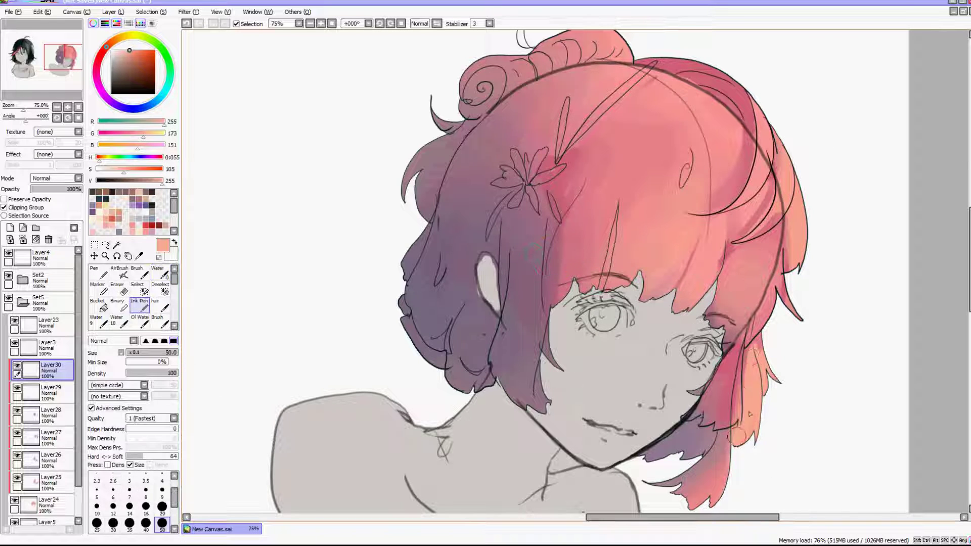
Step: Erase the dark head guideline where it crosses the outer hair strands on the sketch layer, Layer3
key(Up)
key(Up)
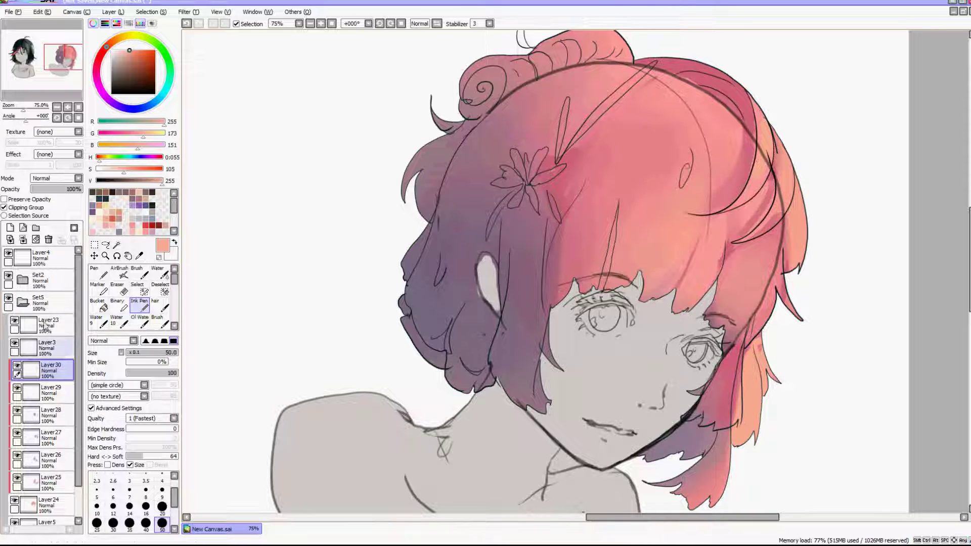
key(e)
key(Down)
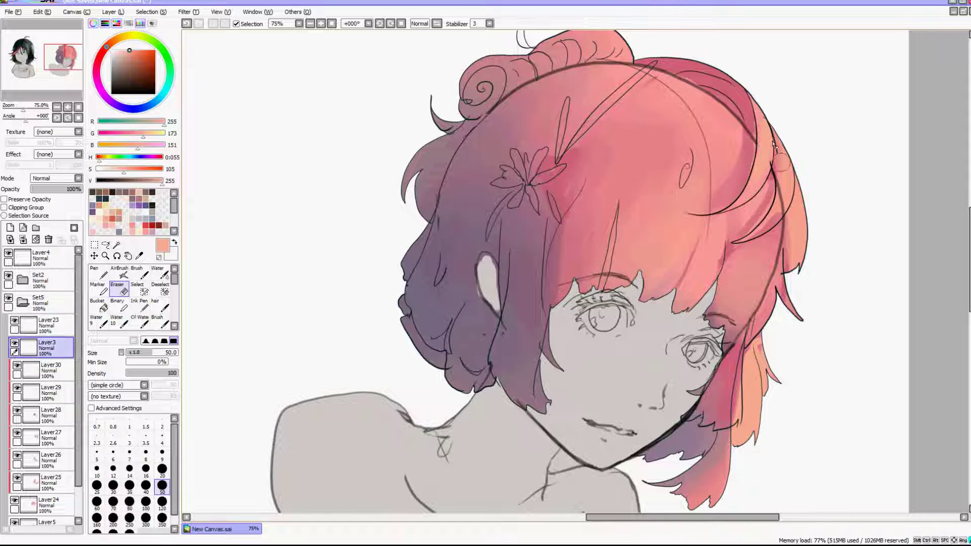
click(57, 327)
Step: Paint solid peach highlights on the outer strands and the fringe strand below the flower on Layer30 with the Ink Pen at size 50
click(59, 368)
key(n)
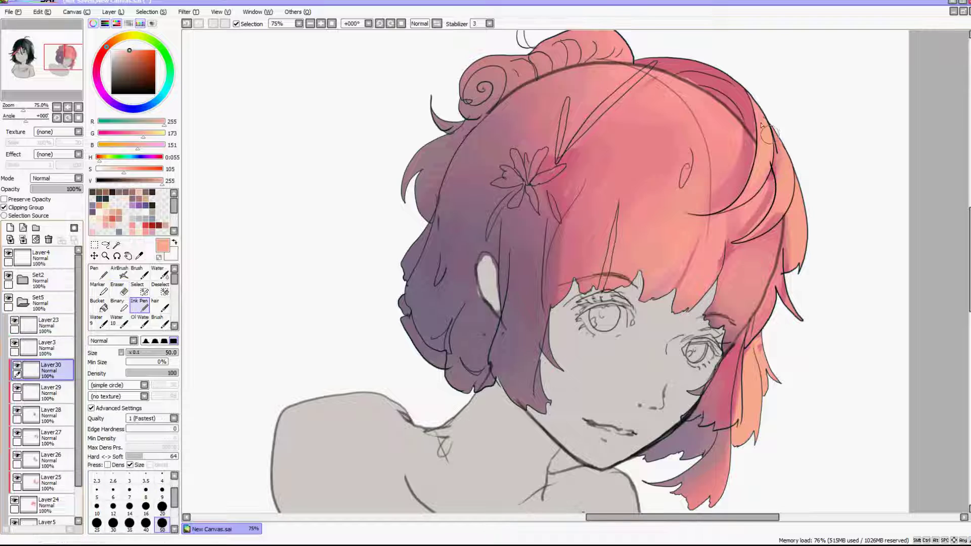
mouse_move(575, 201)
mouse_down()
mouse_move(565, 258)
mouse_move(586, 304)
mouse_up()
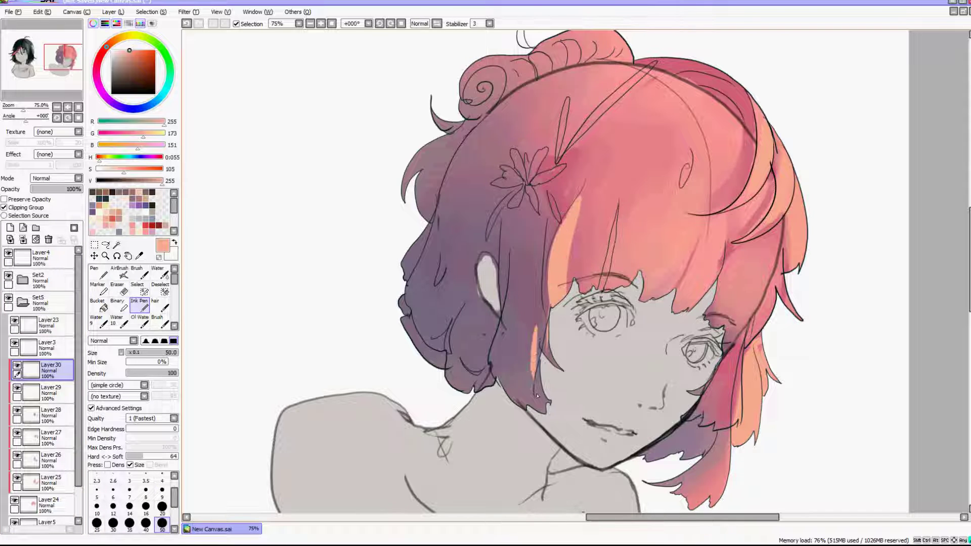
mouse_move(537, 396)
mouse_down()
mouse_move(514, 350)
mouse_move(503, 384)
mouse_move(562, 352)
mouse_move(527, 389)
mouse_move(531, 343)
mouse_move(505, 333)
mouse_up()
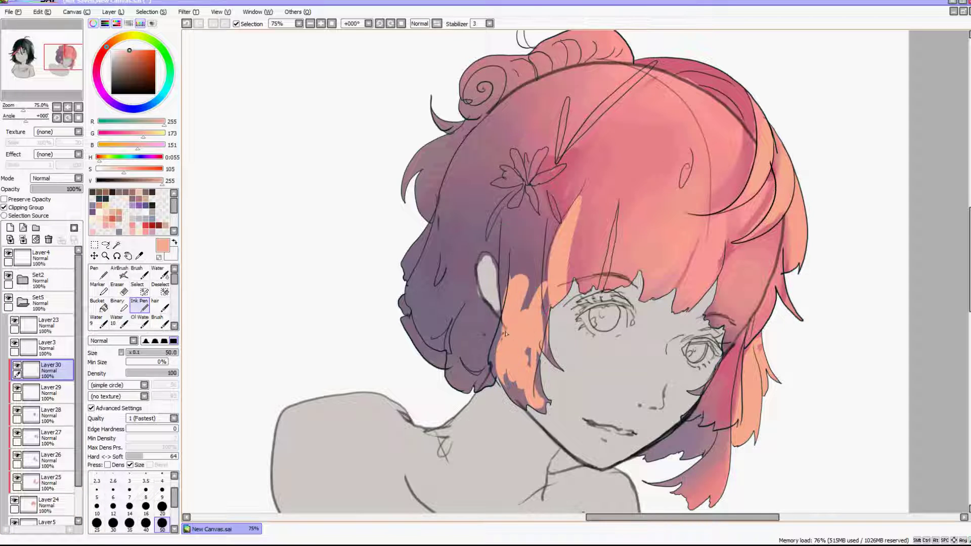
scroll(500, 223, down, 6)
scroll(499, 230, up, 6)
click(188, 23)
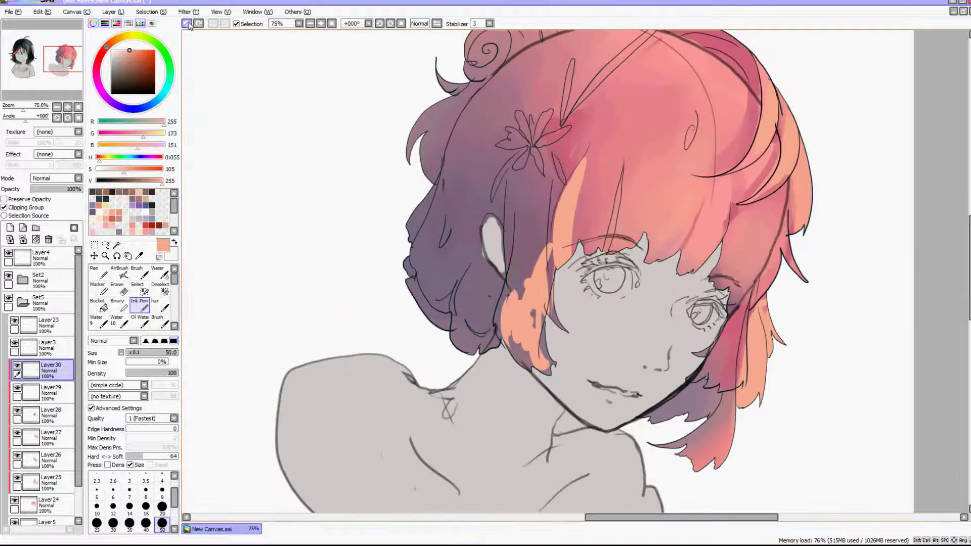
click(188, 24)
click(188, 24)
click(188, 24)
click(188, 25)
Step: Add a clipped layer above the peach highlights and paint dark purple (RGB 84, 70, 102) shadows around the ear with the hair brush at size 50
click(10, 228)
click(10, 207)
right_click(445, 230)
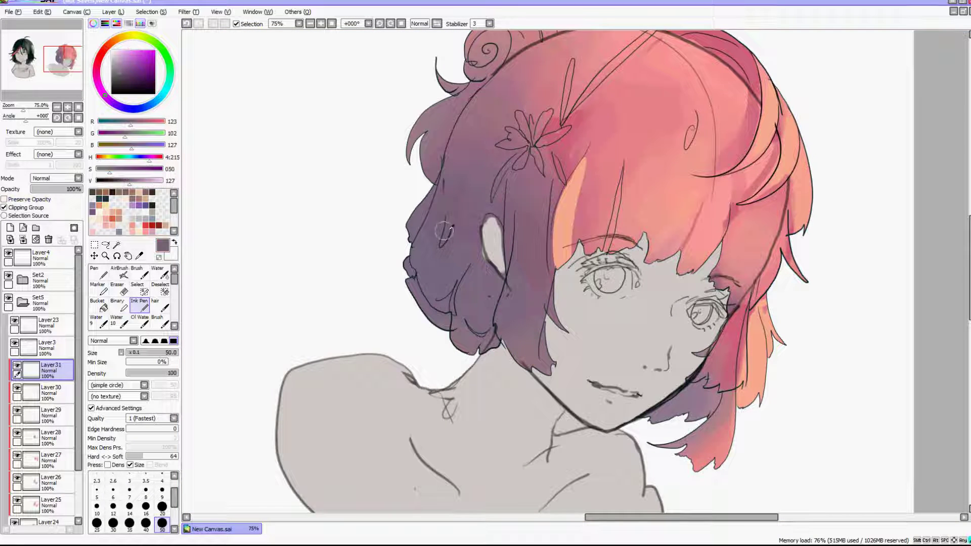
click(126, 76)
click(116, 105)
click(160, 305)
drag(432, 193, 419, 215)
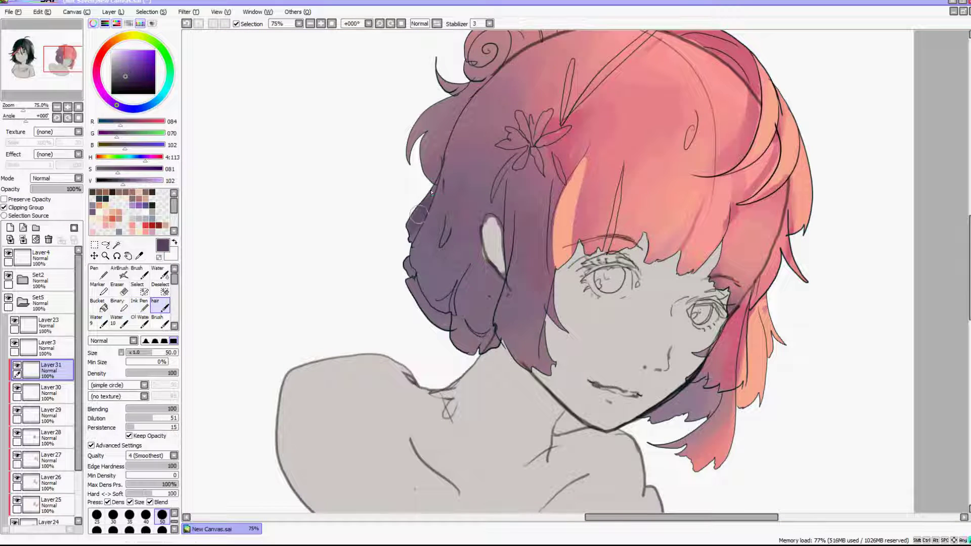
mouse_move(489, 242)
mouse_down()
mouse_move(468, 282)
mouse_move(493, 304)
mouse_up()
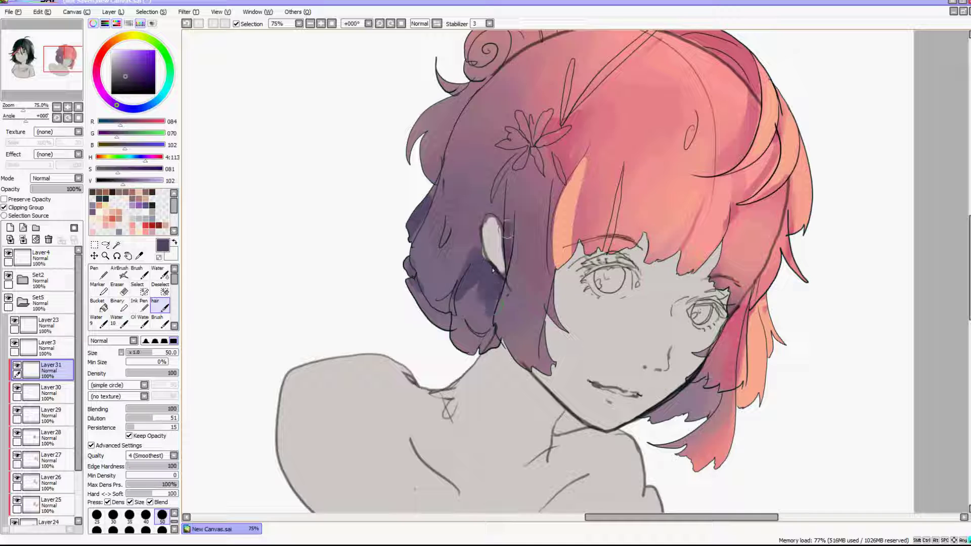
mouse_move(500, 263)
mouse_down()
mouse_move(465, 157)
mouse_move(473, 107)
mouse_up()
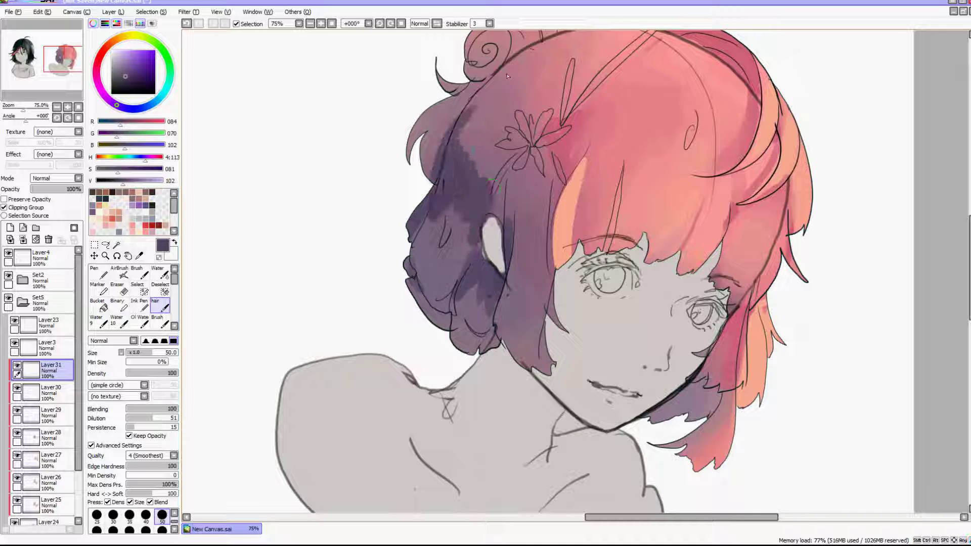
mouse_move(451, 201)
mouse_down()
mouse_move(457, 264)
mouse_move(451, 212)
mouse_move(426, 241)
mouse_up()
scroll(486, 152, down, 5)
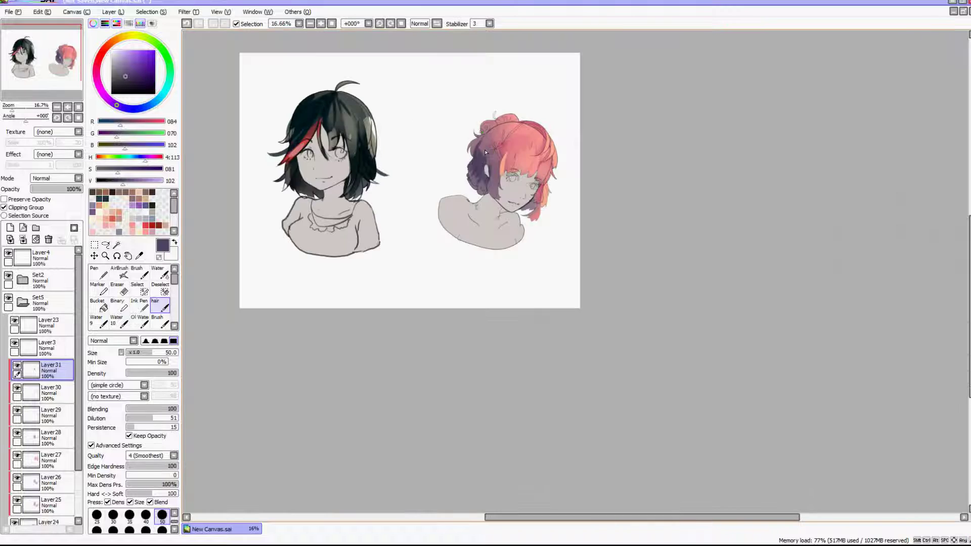
scroll(482, 118, up, 5)
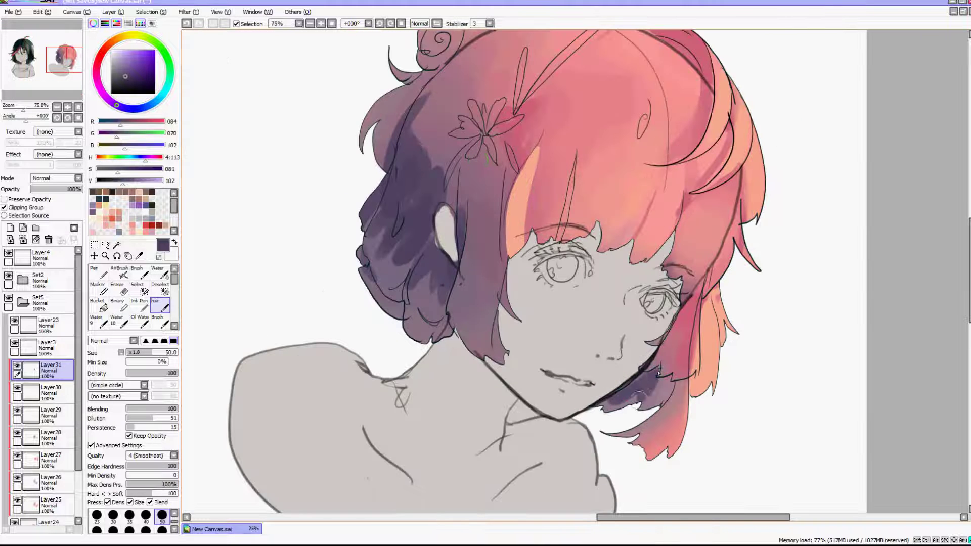
drag(659, 373, 610, 404)
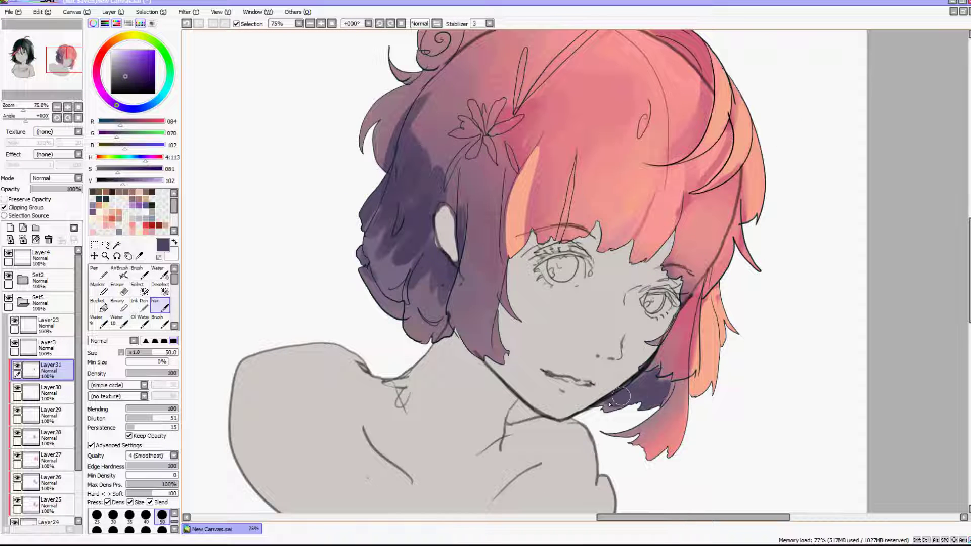
click(188, 24)
click(188, 24)
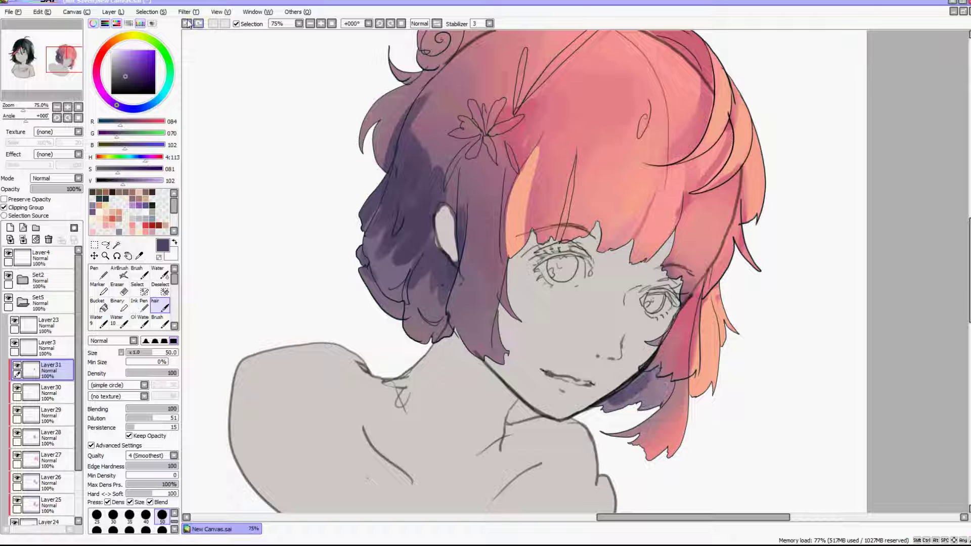
click(188, 24)
Step: Broaden the dark purple shadow over the hair behind and in front of the ear using the textured Brush at size 120
click(158, 322)
click(162, 524)
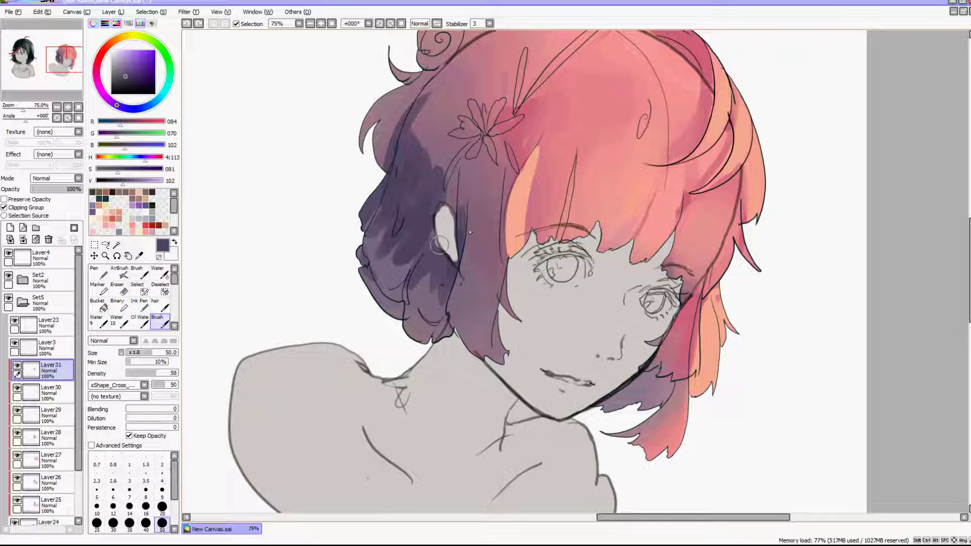
click(174, 530)
click(161, 524)
drag(397, 215, 375, 258)
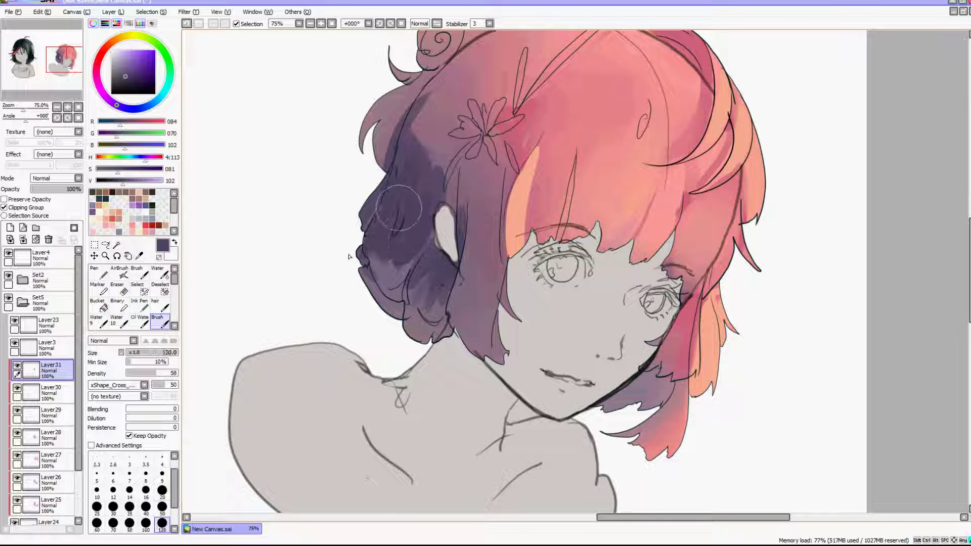
drag(423, 198, 412, 283)
drag(475, 194, 484, 275)
drag(440, 177, 425, 71)
click(143, 304)
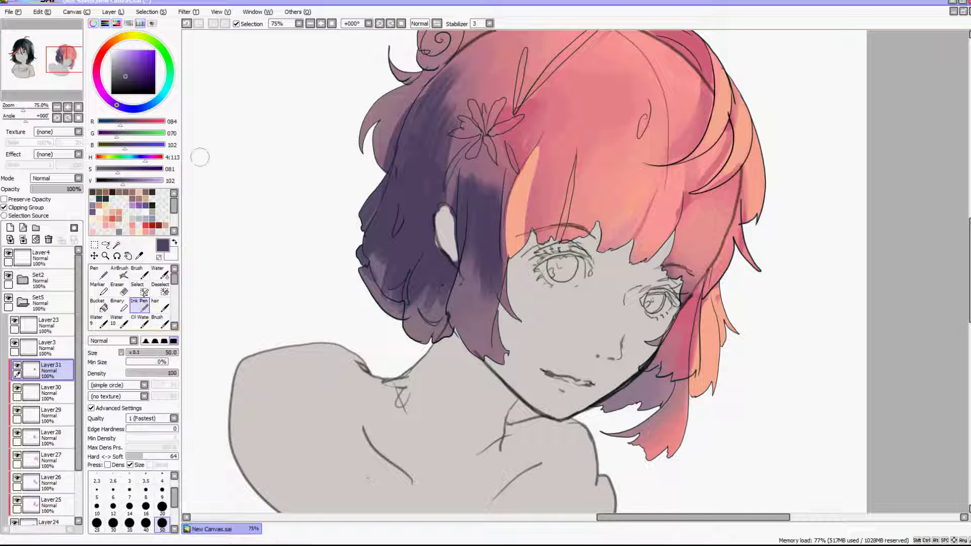
drag(443, 274, 433, 303)
Step: Add another clipped layer above the purple shadow and give it the Fringe effect
click(10, 228)
click(4, 207)
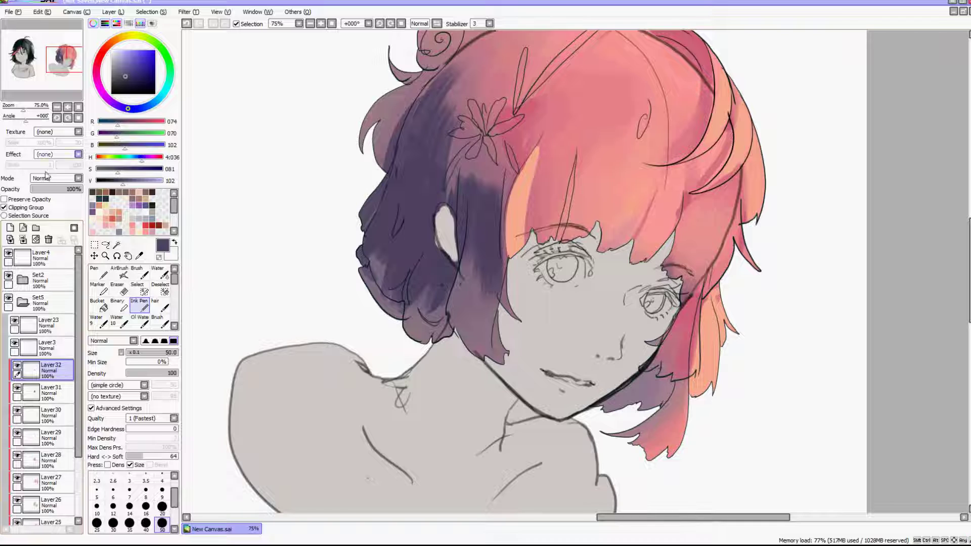
click(58, 155)
click(51, 172)
Step: Paint dark navy (RGB 51, 48, 72) strand shadows around and behind the ear with the Ink Pen at size 50
click(127, 81)
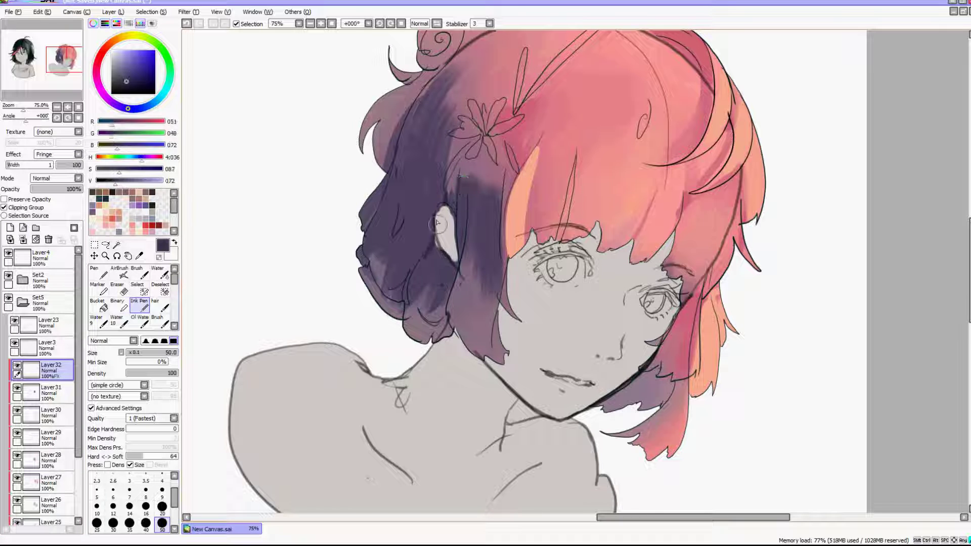
mouse_move(437, 223)
mouse_down()
mouse_move(449, 246)
mouse_move(431, 265)
mouse_move(424, 241)
mouse_move(409, 234)
mouse_move(413, 202)
mouse_up()
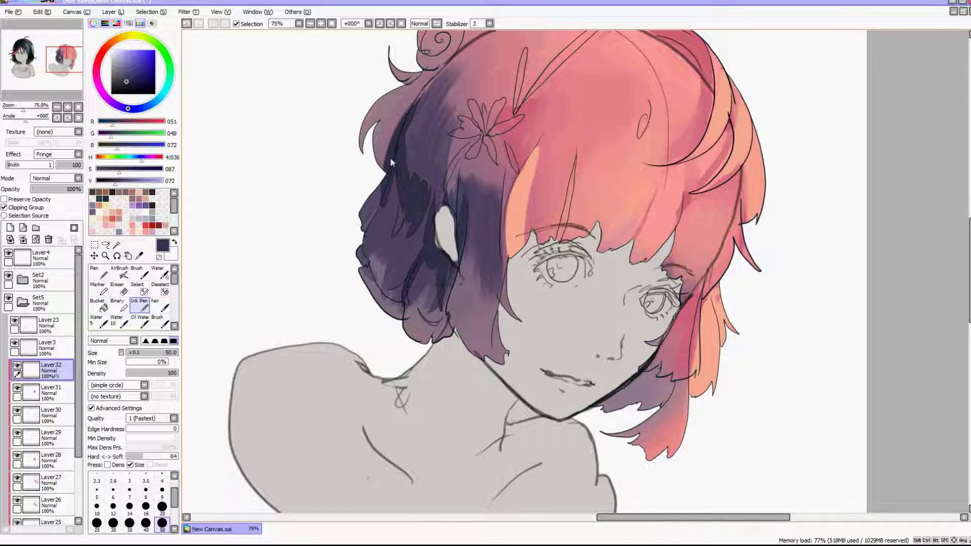
scroll(390, 161, down, 5)
scroll(448, 296, up, 6)
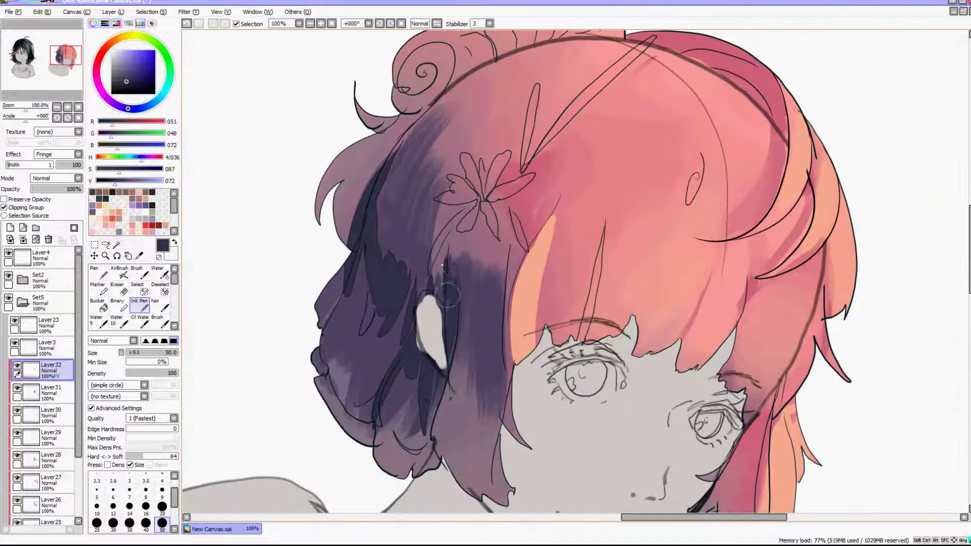
drag(448, 296, 373, 296)
click(131, 73)
drag(378, 223, 391, 264)
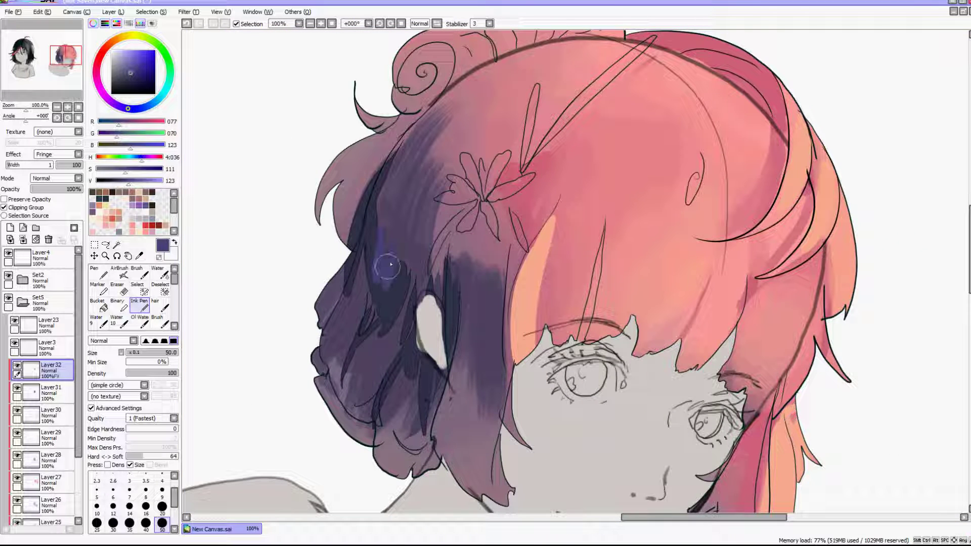
click(187, 23)
click(187, 24)
click(187, 24)
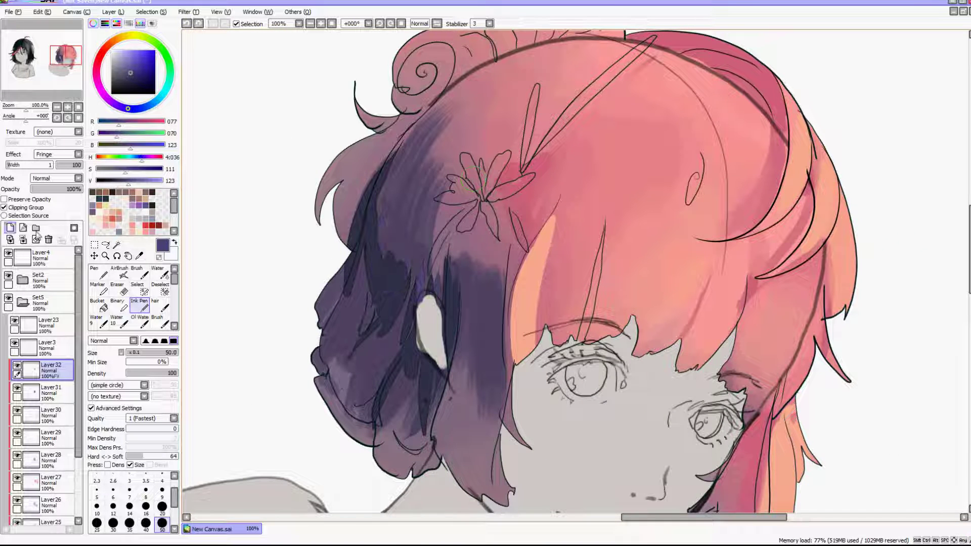
Step: Add a clipped layer and wash slate blue (RGB 136, 152, 181) over the purple hair around the ear with the Water tool at size 120
click(10, 228)
click(5, 207)
click(119, 232)
click(160, 273)
drag(426, 190, 387, 308)
drag(465, 271, 487, 359)
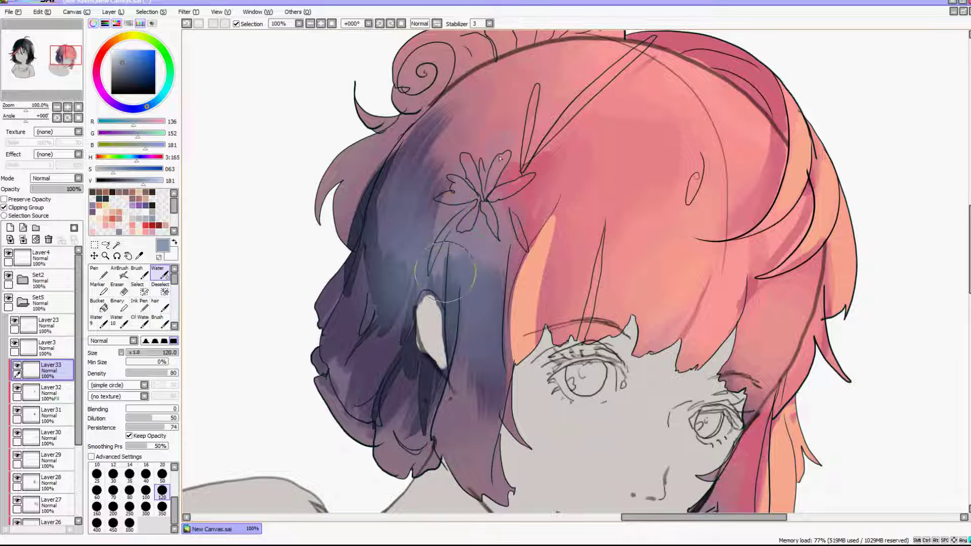
drag(438, 153, 380, 255)
scroll(539, 133, down, 4)
scroll(553, 79, up, 2)
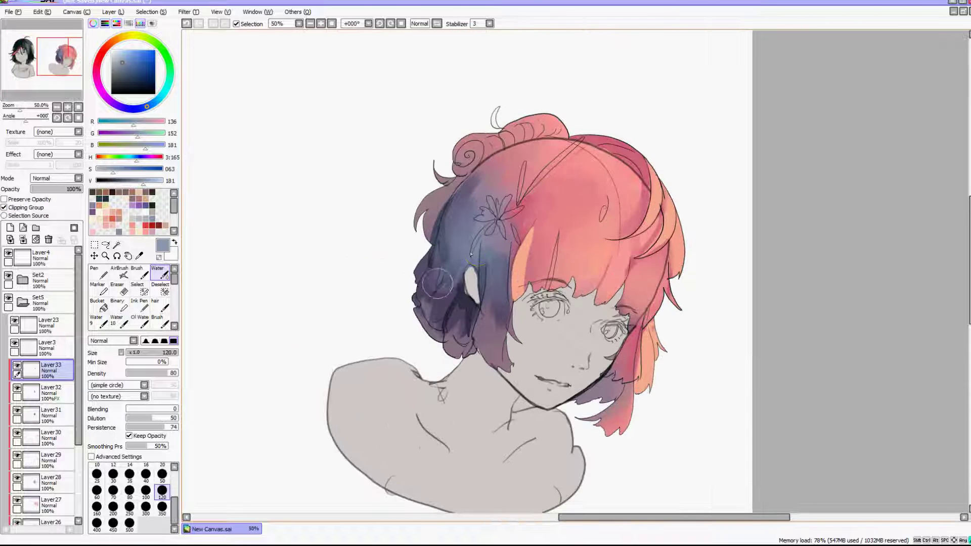
Step: Erase the slate blue wash from the strands around the ear with the Eraser at size 50, keeping it on the lower outer curls
click(119, 289)
mouse_move(476, 207)
mouse_down()
mouse_move(461, 272)
mouse_move(435, 291)
mouse_up()
drag(424, 246, 462, 339)
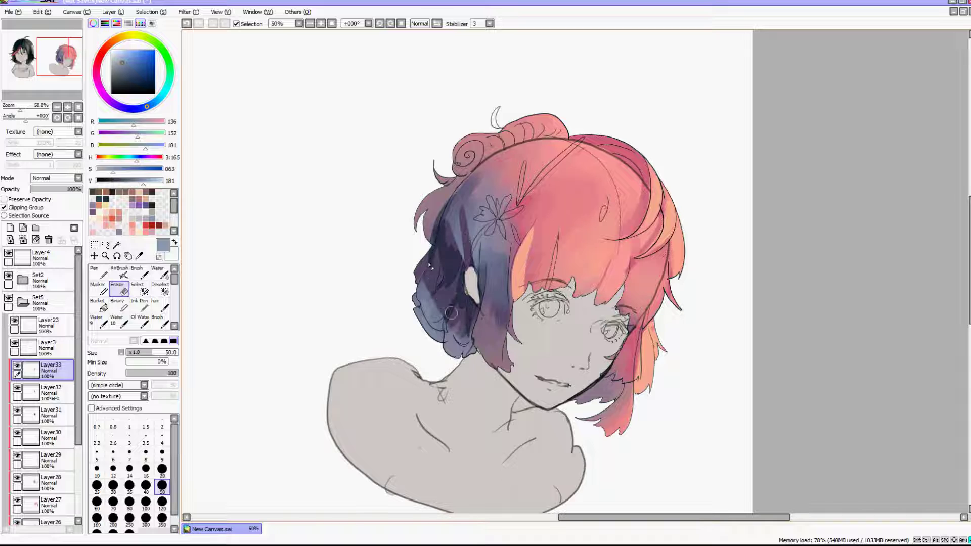
drag(462, 207, 445, 259)
drag(485, 190, 453, 260)
drag(499, 228, 506, 310)
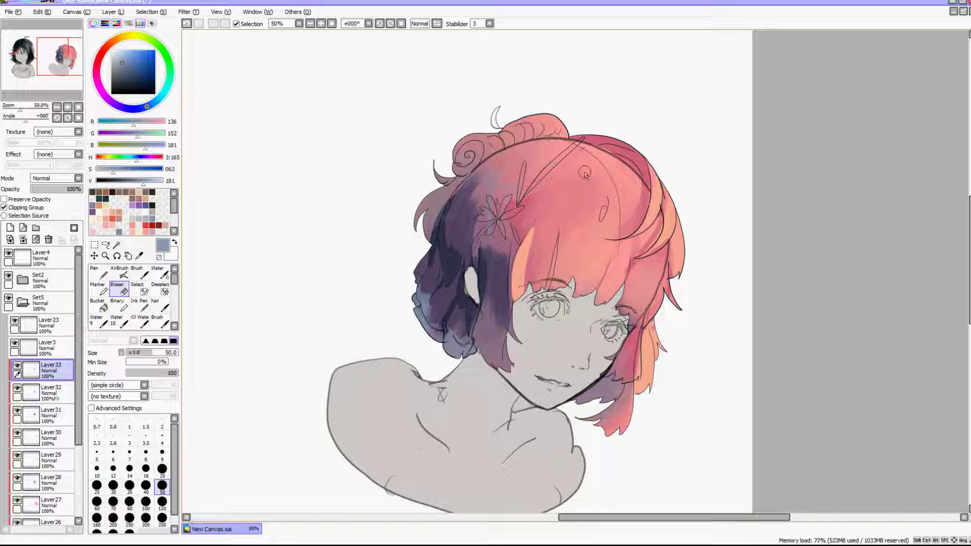
Step: Brush slate blue over the back hair section behind the crown with the Water tool at size 120
key(c)
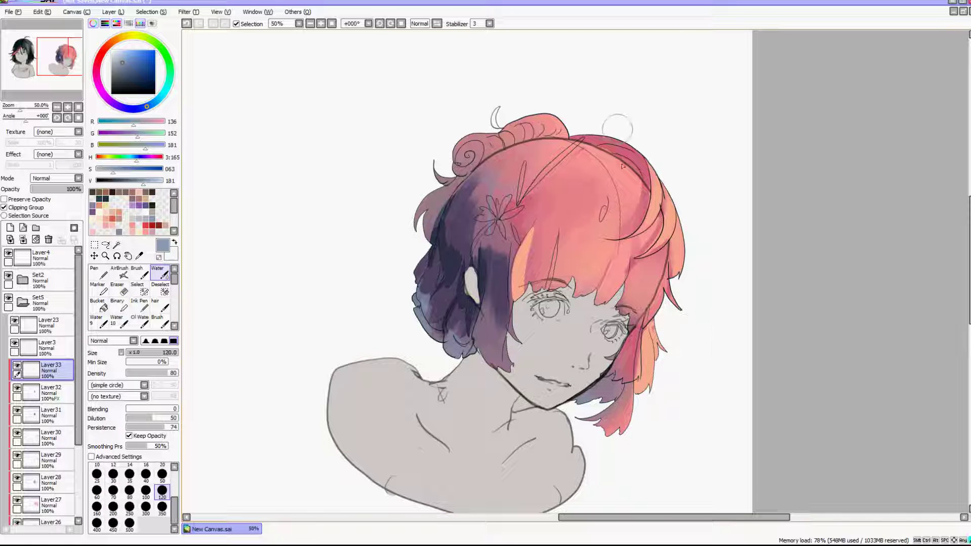
scroll(683, 95, down, 2)
scroll(666, 89, up, 4)
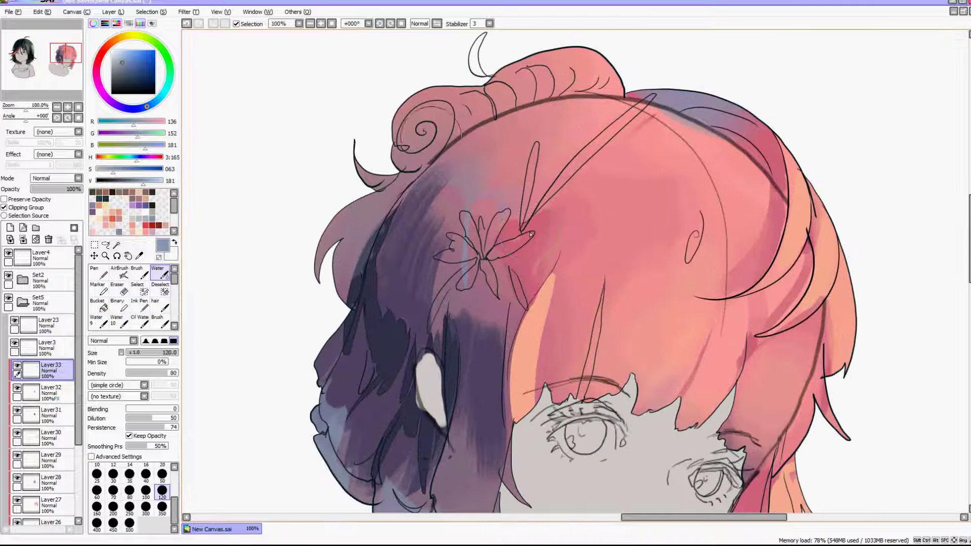
Step: Paint dark purple (RGB 84, 69, 102) over the spiral curl, the bun's base and the loose strands below it with the Ink Pen
key(n)
alt+click(374, 271)
drag(410, 152, 445, 116)
alt+click(393, 238)
mouse_move(405, 161)
mouse_down()
mouse_move(443, 114)
mouse_move(488, 117)
mouse_move(527, 99)
mouse_up()
mouse_move(362, 173)
mouse_down()
mouse_move(397, 178)
mouse_move(344, 283)
mouse_up()
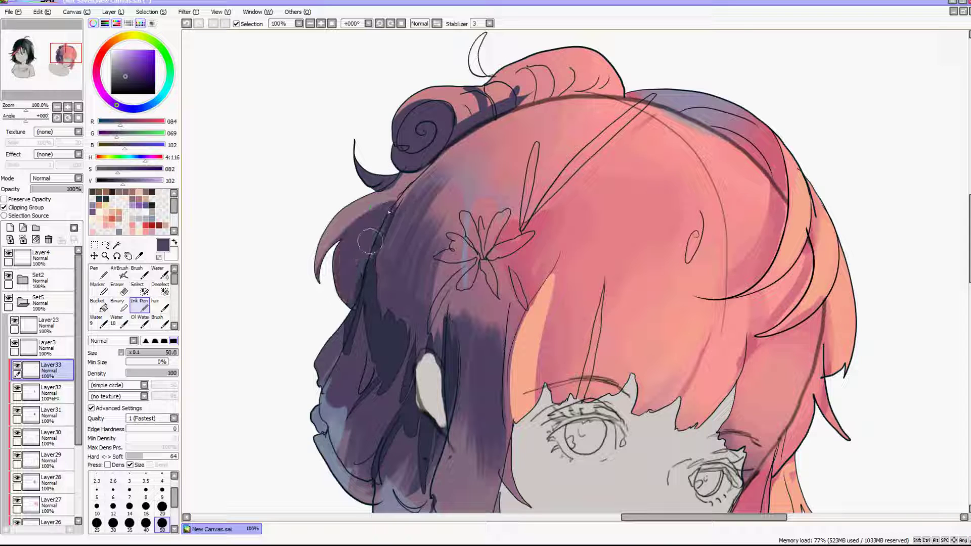
mouse_move(415, 173)
mouse_down()
mouse_move(387, 203)
mouse_move(367, 285)
mouse_up()
Step: Deepen the loose strands, spiral curl, bun and the lock below the far cheek with dark navy (RGB 51, 48, 72)
alt+click(380, 336)
drag(394, 197, 334, 266)
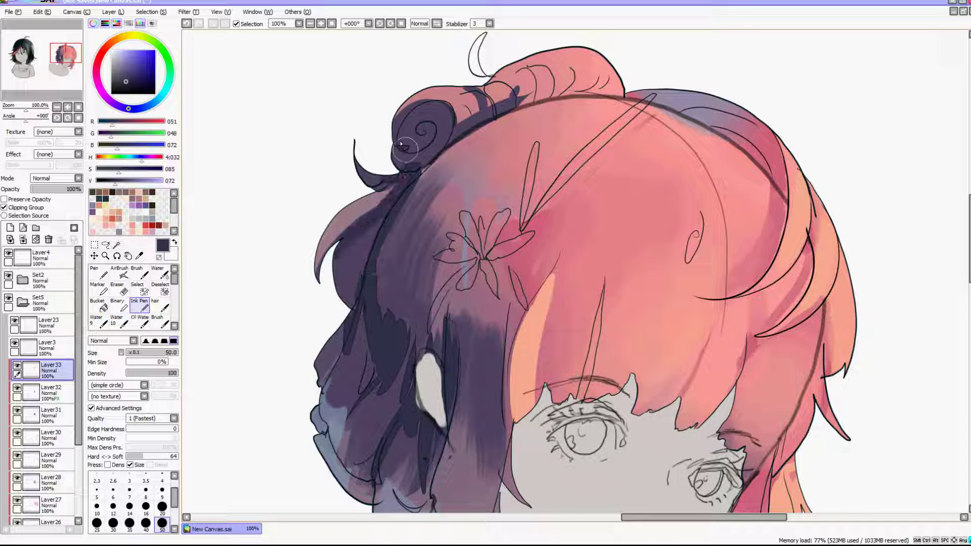
drag(405, 150, 439, 117)
mouse_move(557, 53)
mouse_down()
mouse_move(534, 97)
mouse_move(552, 100)
mouse_up()
scroll(658, 103, down, 4)
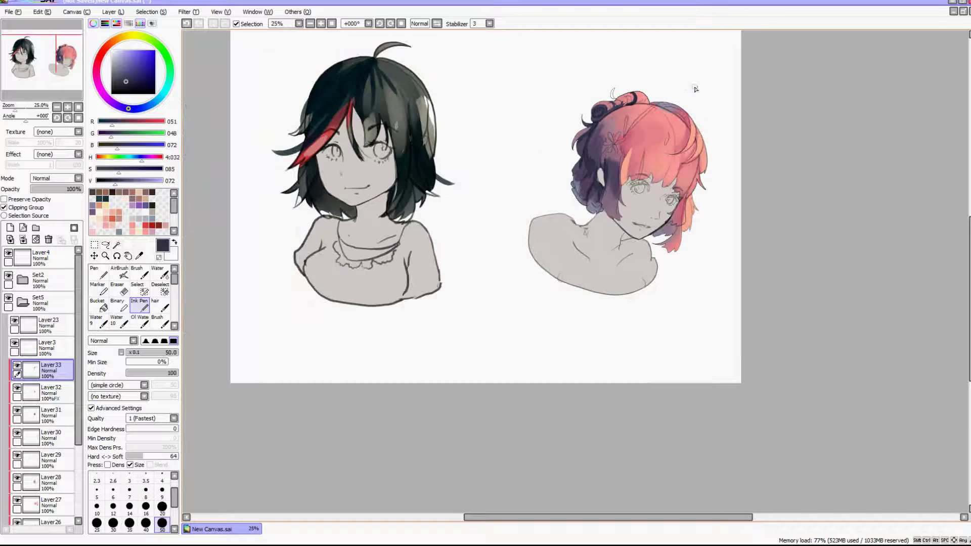
scroll(696, 89, down, 1)
scroll(695, 89, up, 5)
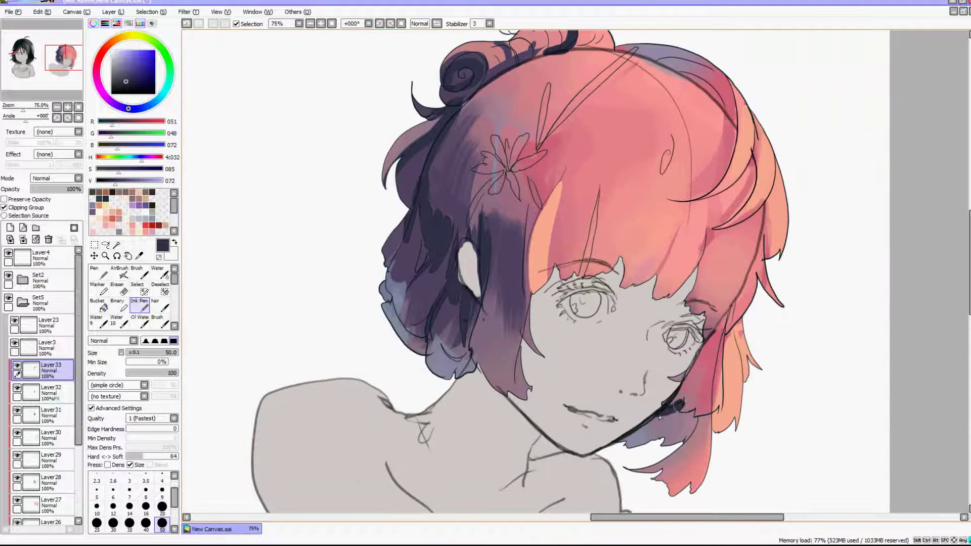
Step: Add a clipped layer and paint a warm white (RGB 251, 238, 232) highlight on the fringe with the hair brush at size 50
alt+click(543, 244)
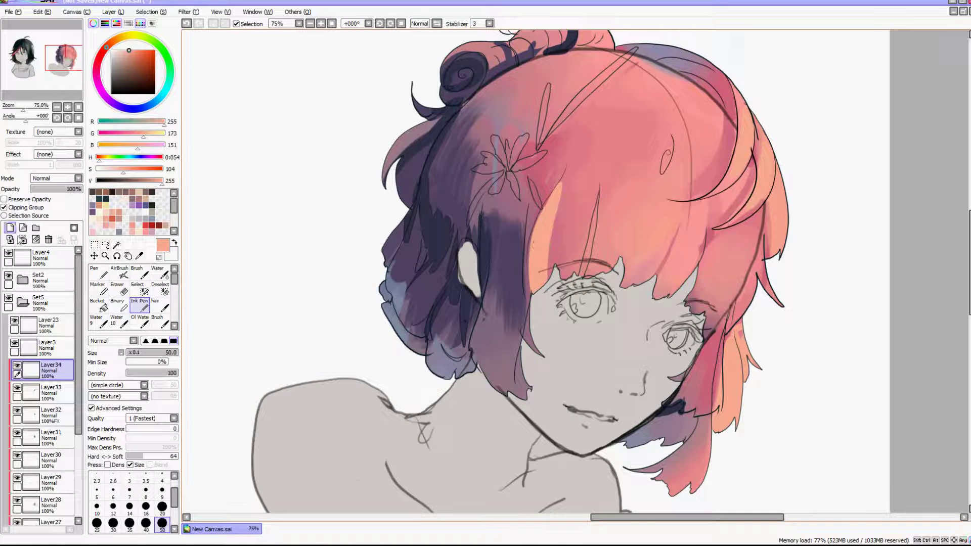
click(162, 306)
click(141, 210)
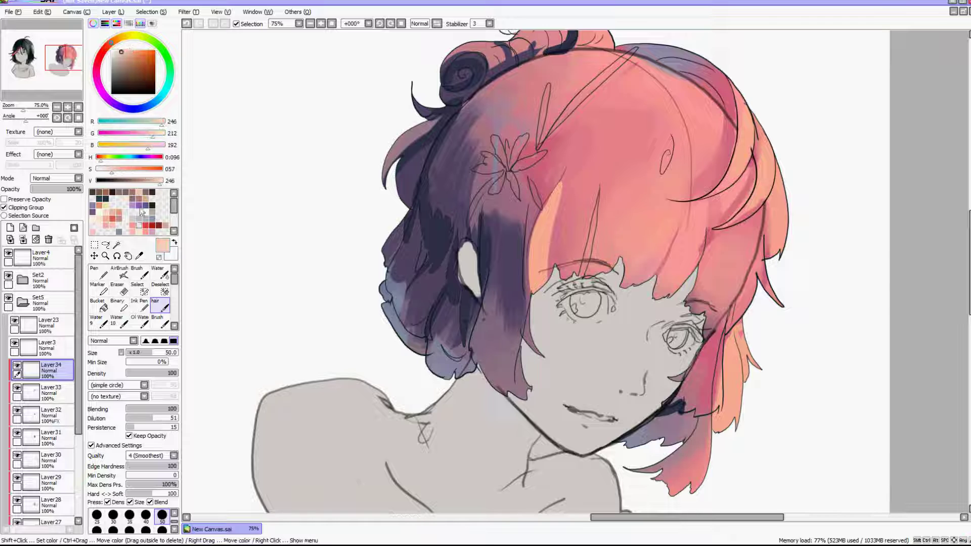
click(113, 221)
drag(674, 203, 640, 268)
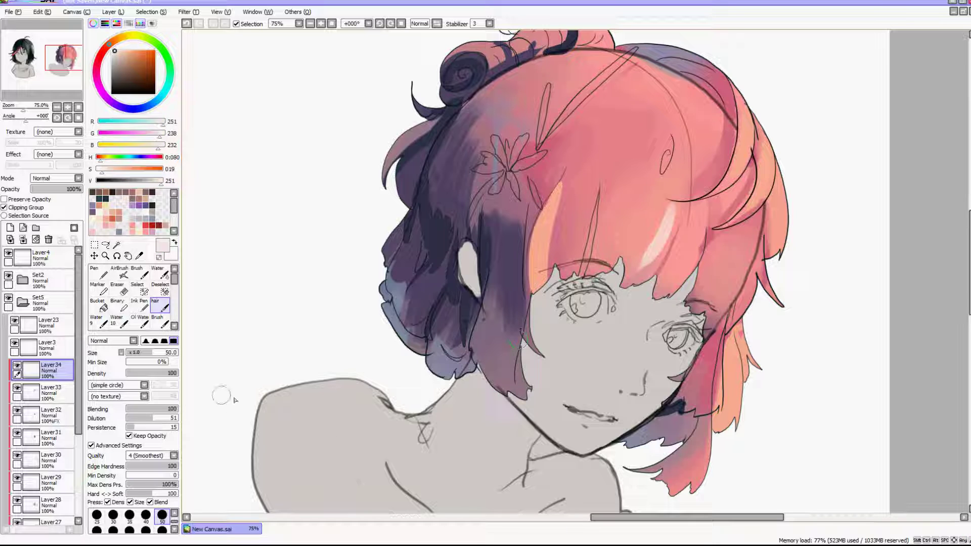
Step: Paint pale lavender (RGB 234, 233, 251) highlights over the fringe, outer strands and lower outer lock with the hair brush at size 120
mouse_move(118, 36)
mouse_down()
mouse_move(167, 92)
mouse_move(130, 109)
mouse_up()
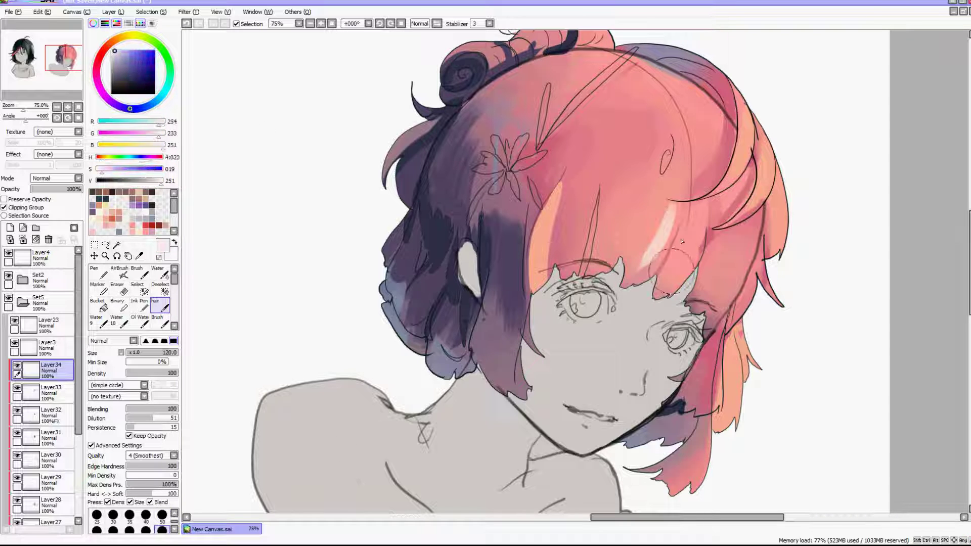
mouse_move(642, 258)
mouse_down()
mouse_move(674, 203)
mouse_move(733, 273)
mouse_up()
drag(741, 96, 772, 187)
drag(718, 212, 733, 414)
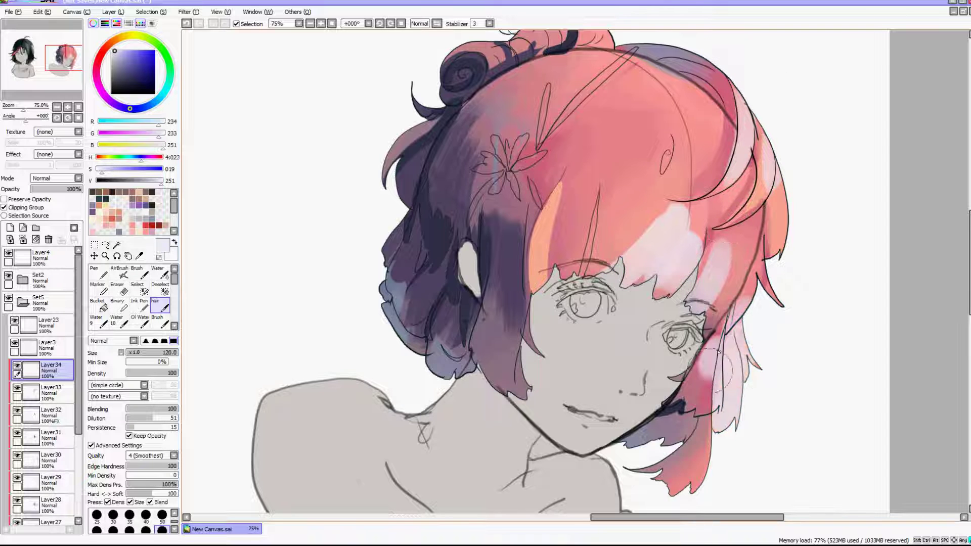
drag(713, 362, 678, 420)
scroll(657, 353, down, 4)
scroll(707, 386, down, 1)
scroll(645, 245, up, 4)
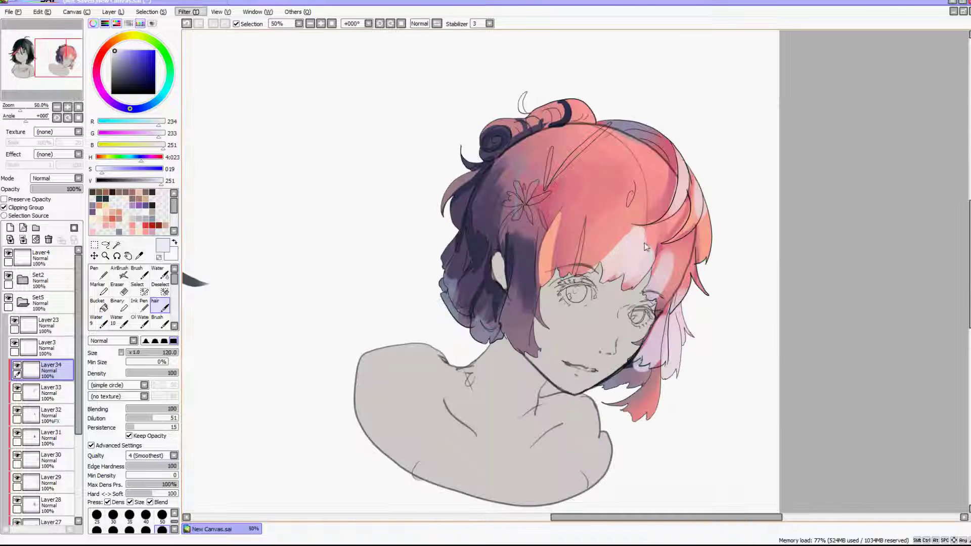
Step: Undo the pale paint on the lower outer lock and add pale lavender highlights to the fringe strands below the flower
click(187, 23)
drag(591, 224, 569, 264)
drag(562, 212, 558, 266)
scroll(517, 435, down, 2)
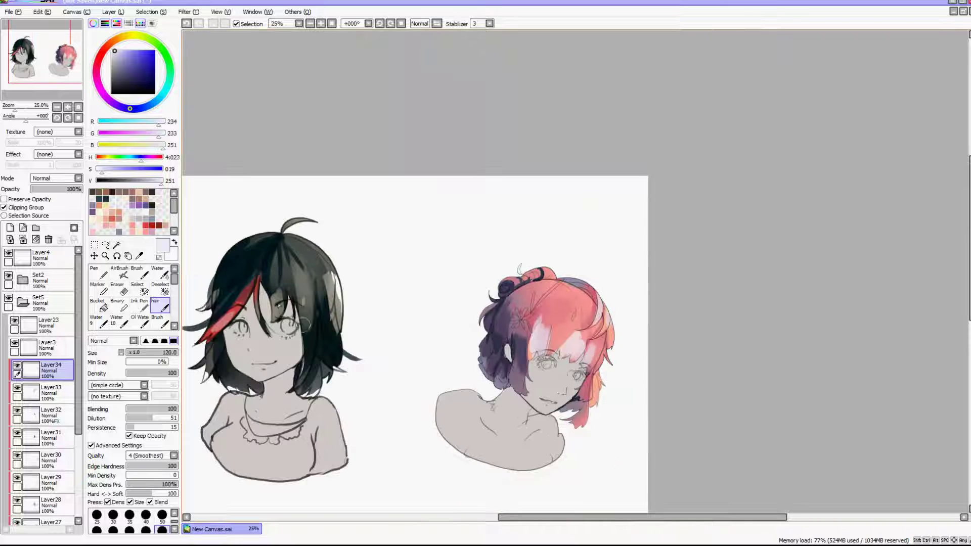
scroll(577, 337, down, 1)
scroll(385, 421, up, 1)
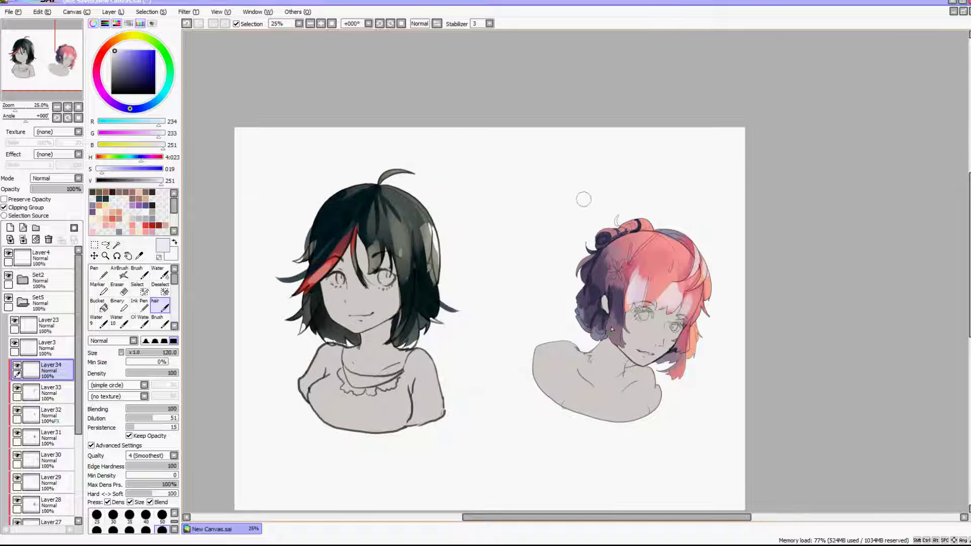
scroll(686, 314, up, 3)
drag(511, 151, 521, 263)
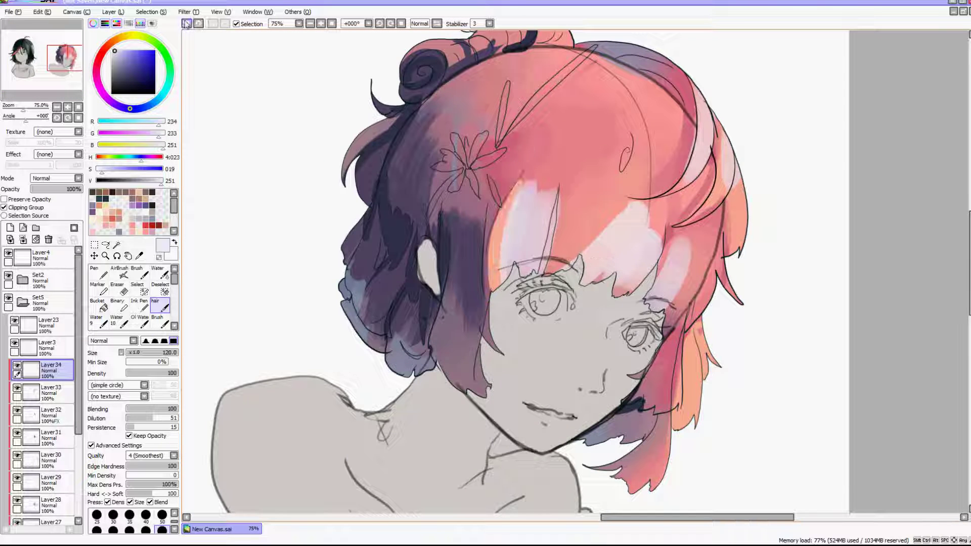
drag(536, 187, 547, 276)
Step: Reduce the hair brush to size 50 and paint pale lavender highlights on the outer strands and the locks beside the far cheek
key(bracketleft)
key(bracketleft)
key(bracketleft)
key(bracketleft)
key(bracketleft)
drag(729, 175, 718, 127)
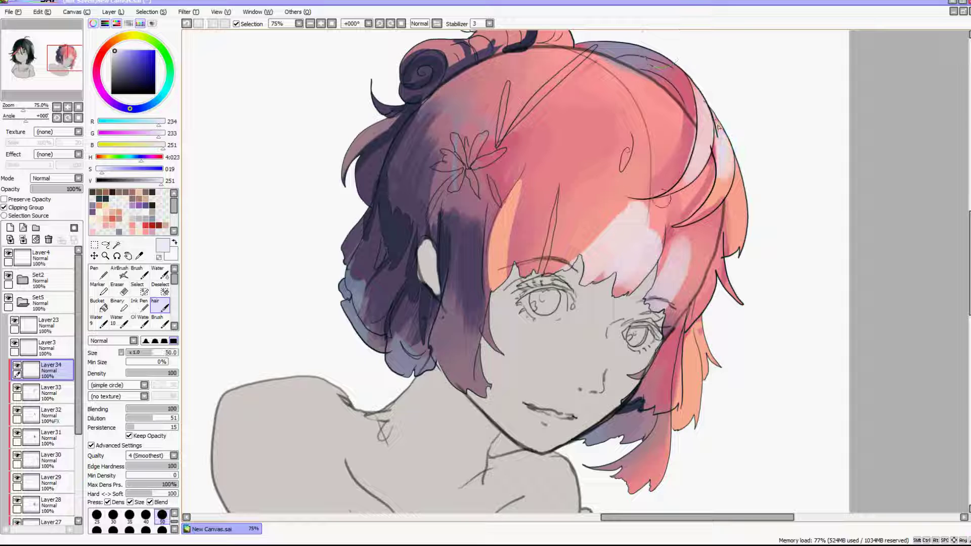
drag(695, 323, 683, 420)
mouse_move(680, 354)
mouse_down()
mouse_move(657, 423)
mouse_move(643, 398)
mouse_up()
drag(667, 430, 658, 453)
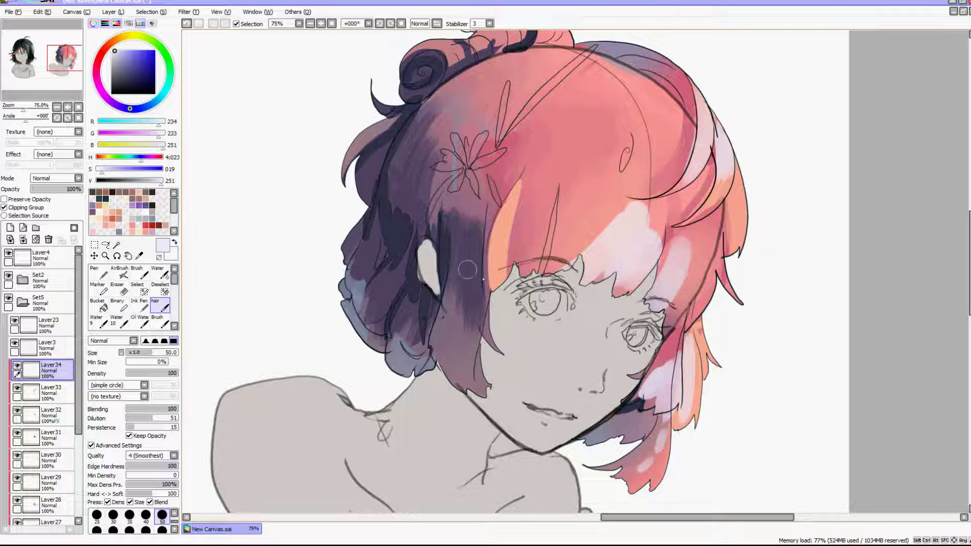
Step: Sample the fringe's peach (RGB 255, 173, 151) and paint it over the lock in front of the ear and the lower back hair
right_click(493, 282)
drag(471, 318, 471, 365)
mouse_move(463, 303)
mouse_down()
mouse_move(452, 346)
mouse_move(434, 335)
mouse_up()
drag(455, 316, 466, 377)
mouse_move(460, 247)
mouse_down()
mouse_move(468, 306)
mouse_move(477, 284)
mouse_up()
mouse_move(416, 304)
mouse_down()
mouse_move(413, 341)
mouse_move(398, 338)
mouse_up()
mouse_move(390, 285)
mouse_down()
mouse_move(379, 319)
mouse_move(359, 311)
mouse_up()
drag(406, 361, 413, 335)
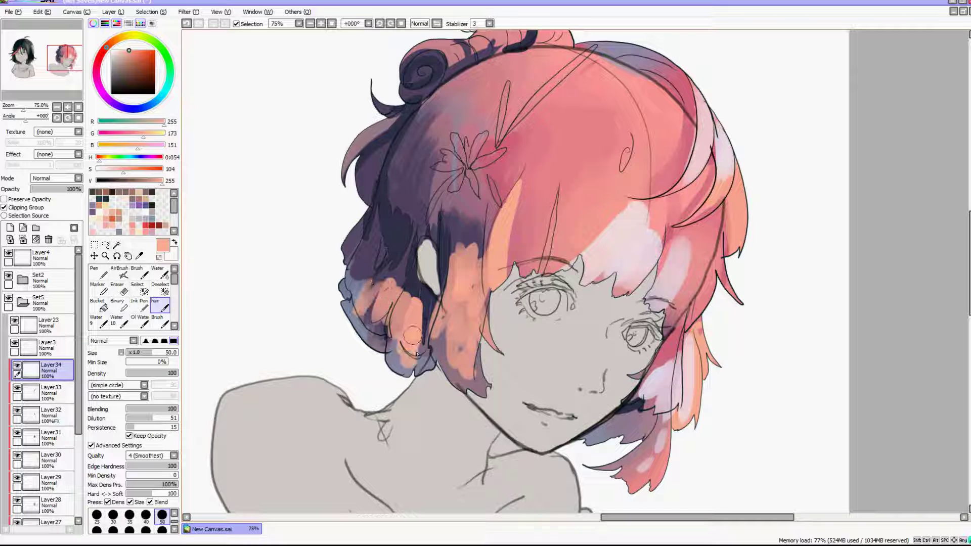
Step: Blend the peach and lavender patches into the surrounding hair with the Water brush at size 120
scroll(555, 310, down, 3)
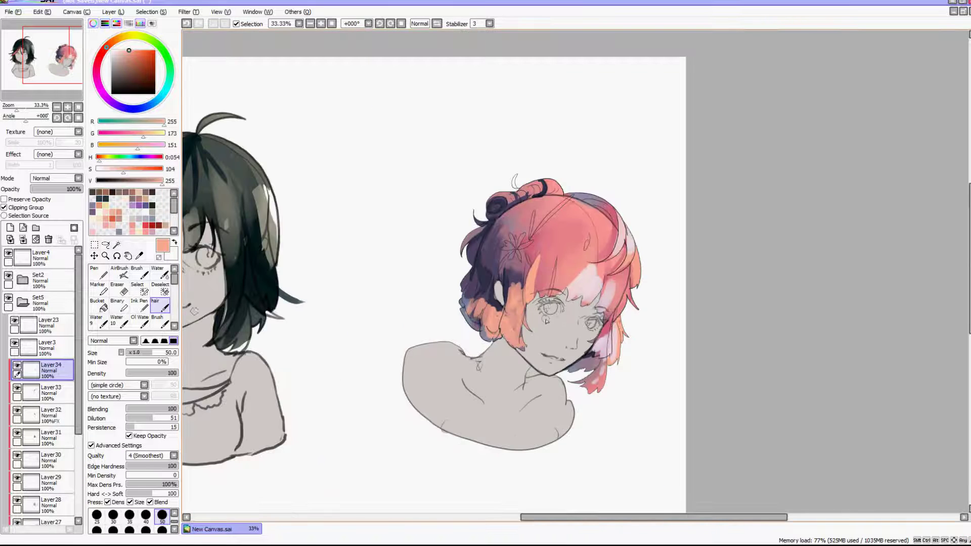
click(157, 273)
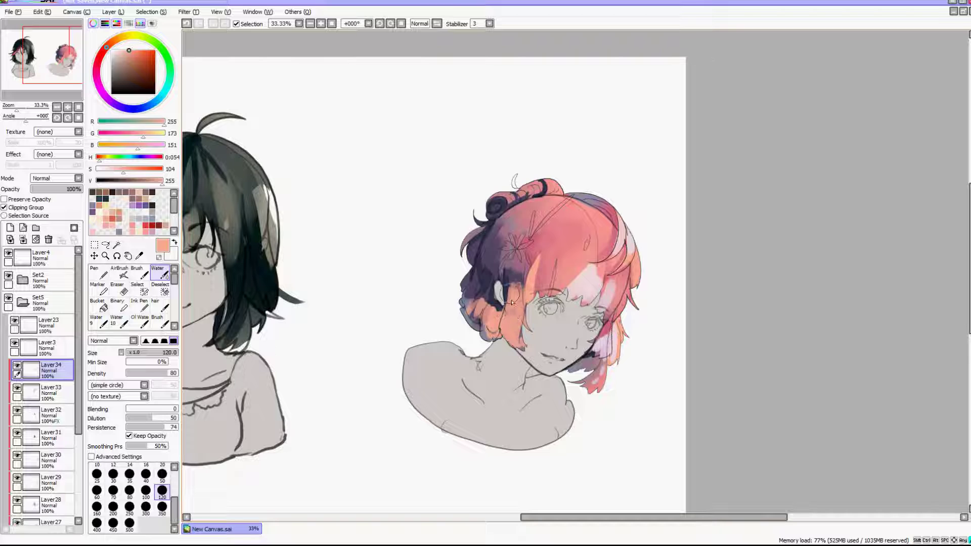
drag(619, 306, 587, 350)
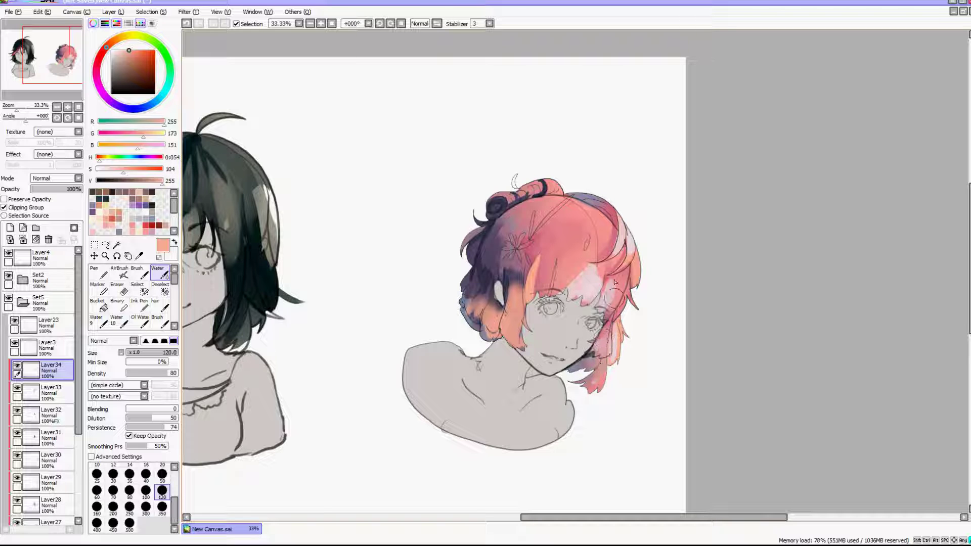
mouse_move(565, 281)
mouse_down()
mouse_move(540, 329)
mouse_move(470, 330)
mouse_up()
Step: Try blending the back hair and side lock broadly with the Water brush at size 350, and undo the blending
click(119, 289)
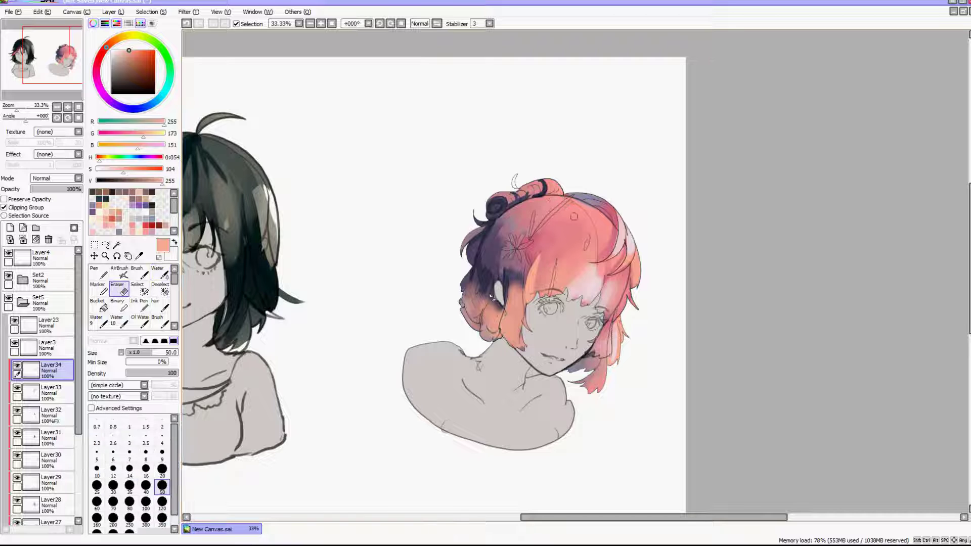
click(160, 273)
click(162, 507)
drag(463, 294, 509, 253)
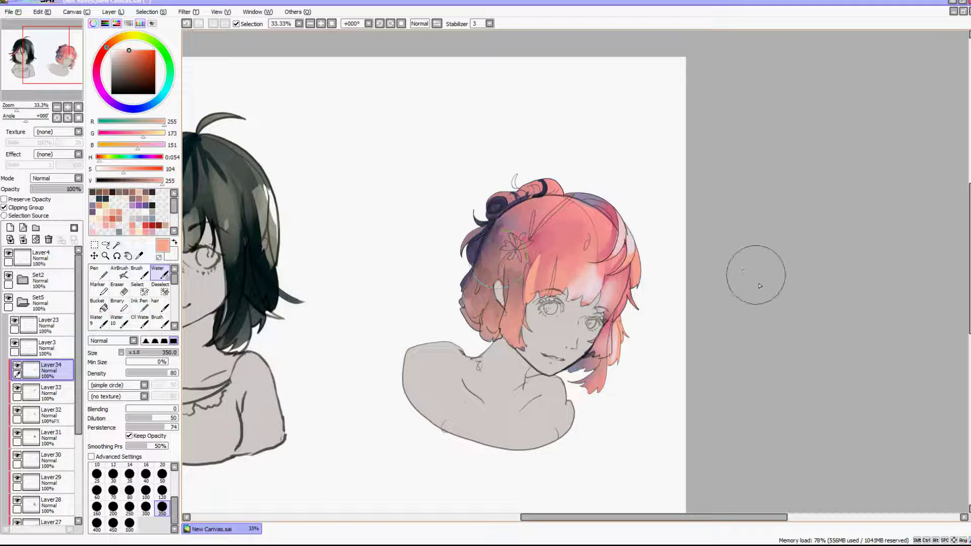
click(187, 24)
click(186, 23)
click(187, 23)
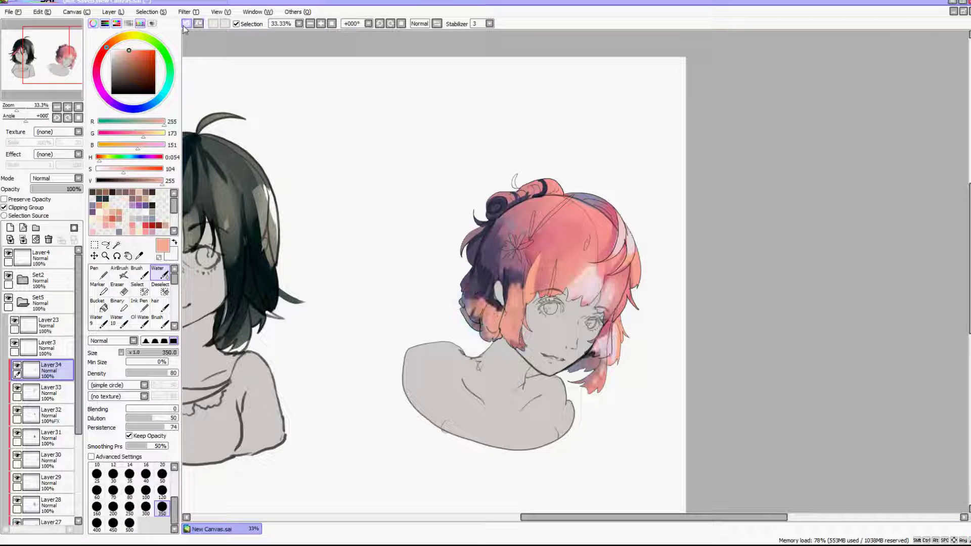
click(187, 24)
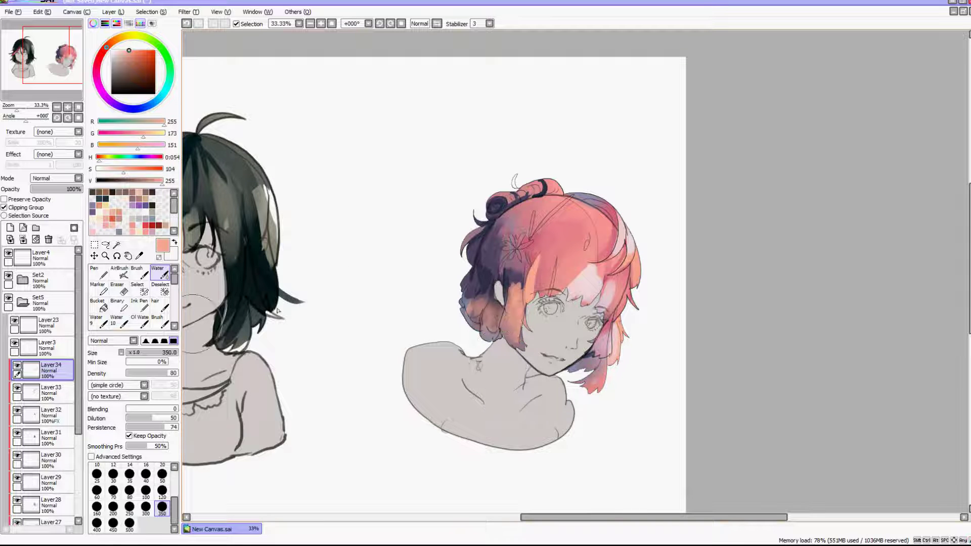
Step: Erase some peach from the back hair, and blend pale pink (RGB 244, 218, 220) across the fringe and side lock with the size 350 Water brush
key(e)
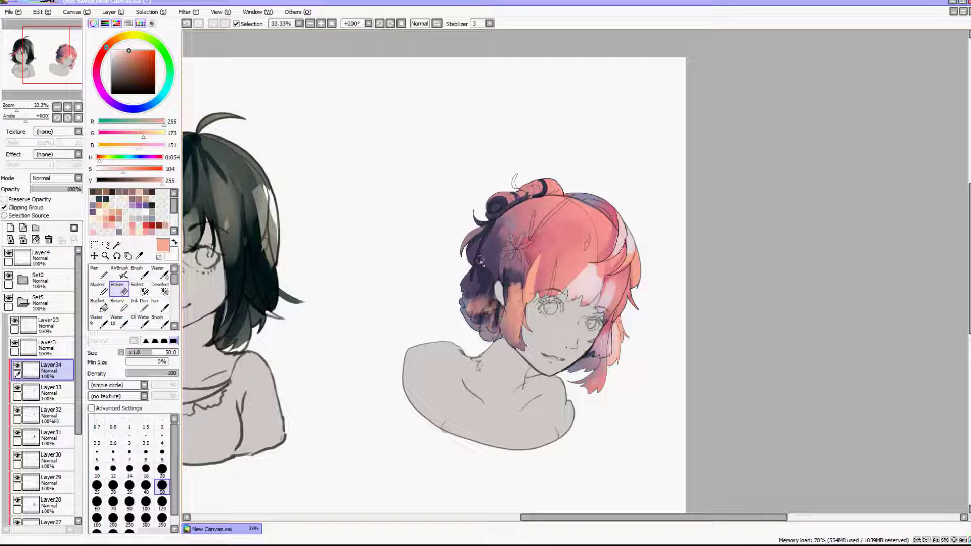
scroll(483, 264, down, 2)
scroll(487, 265, up, 5)
right_click(714, 290)
click(159, 273)
mouse_move(621, 315)
mouse_down()
mouse_move(645, 307)
mouse_move(685, 248)
mouse_move(707, 340)
mouse_up()
drag(607, 405, 607, 283)
drag(684, 316, 708, 320)
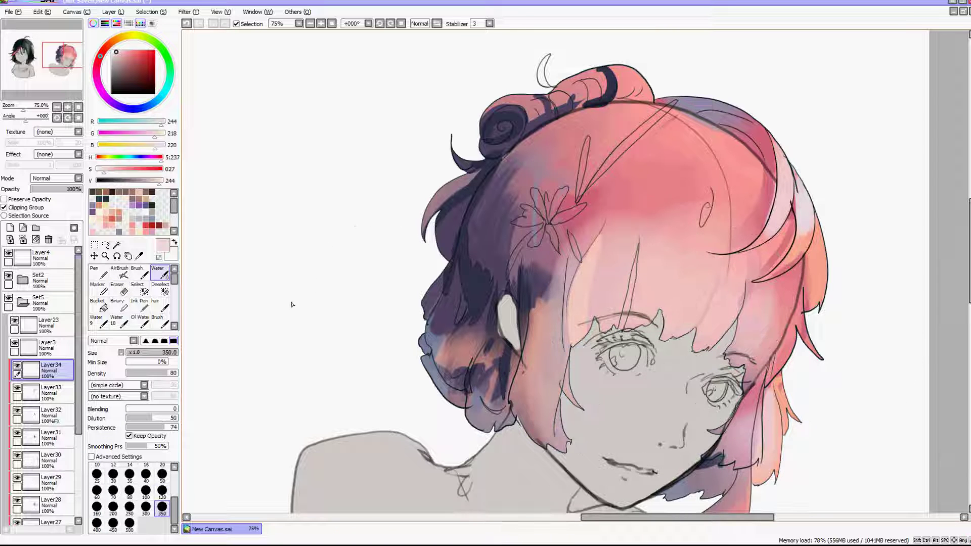
Step: Add a clipped layer and paint salmon pink (RGB 253, 153, 153) on the side lock and back hair with the hair brush at size 50
click(10, 228)
click(4, 208)
click(133, 225)
click(159, 305)
drag(548, 356, 540, 436)
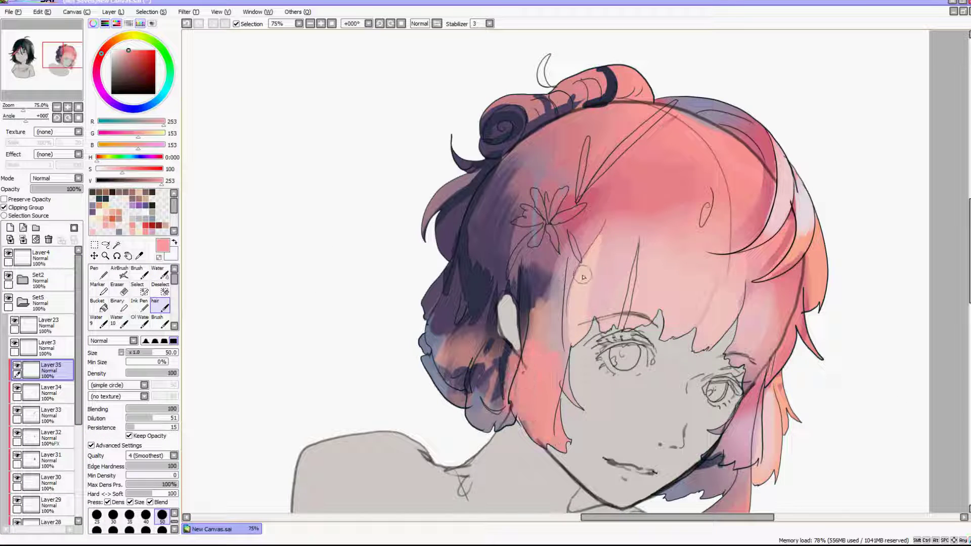
mouse_move(488, 339)
mouse_down()
mouse_move(506, 400)
mouse_move(488, 405)
mouse_up()
drag(493, 289, 455, 369)
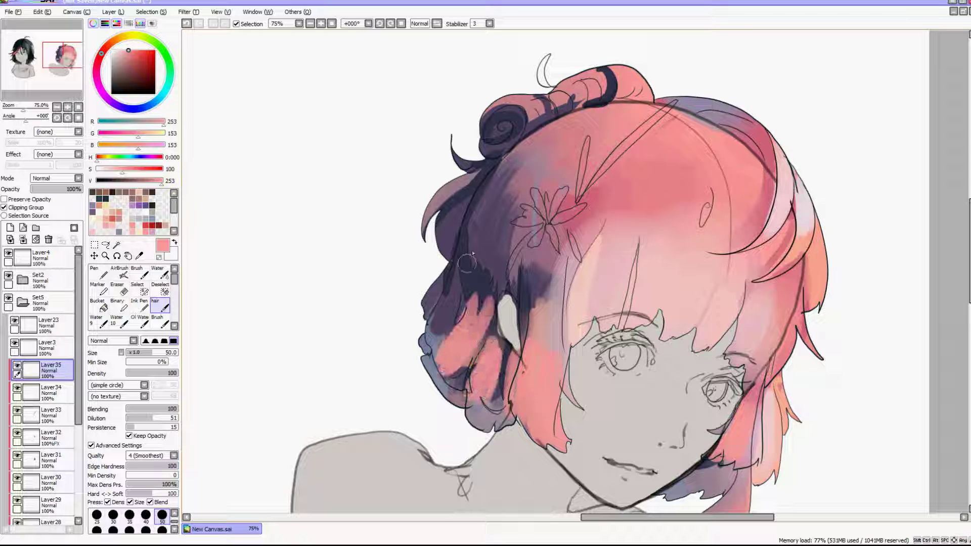
drag(468, 258, 435, 349)
Step: Paint salmon pink strands from the crown down into the pale fringe
scroll(504, 254, down, 5)
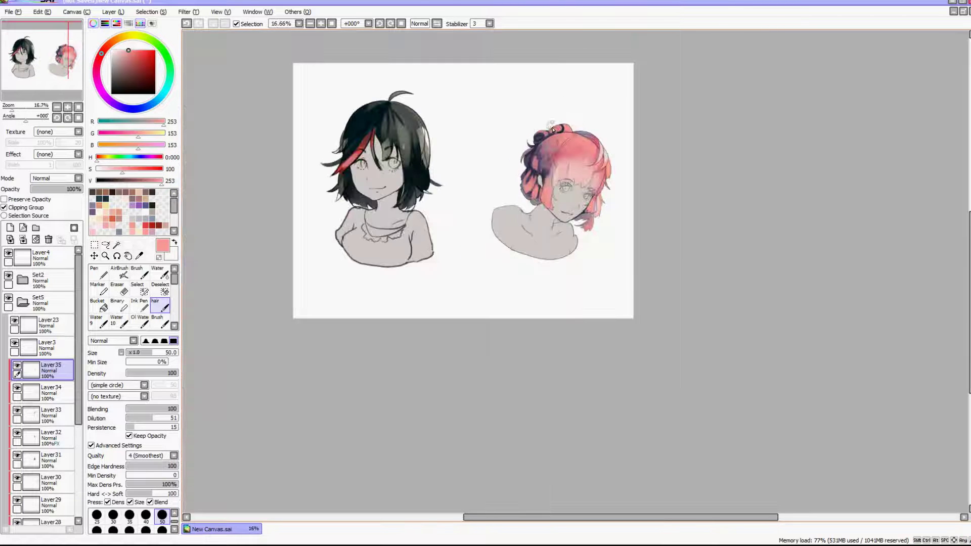
scroll(553, 121, up, 5)
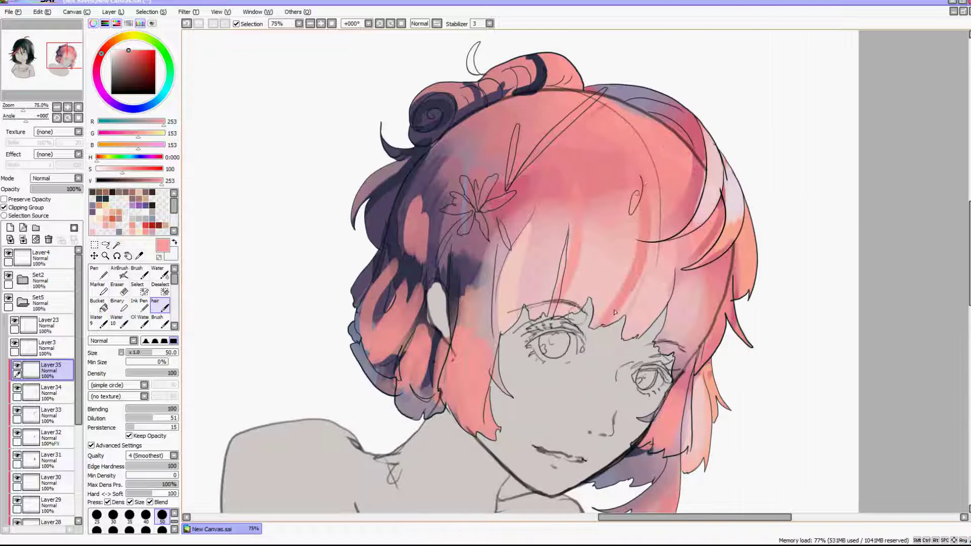
drag(666, 197, 559, 204)
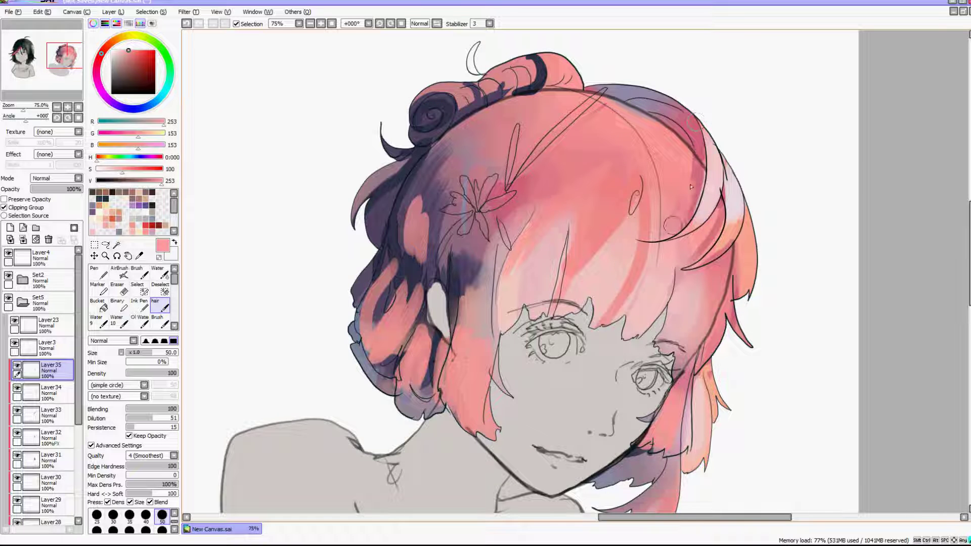
Step: Add a clipped layer in Luminosity mode and brighten the top of the bun with red (RGB 229, 70, 67)
click(12, 228)
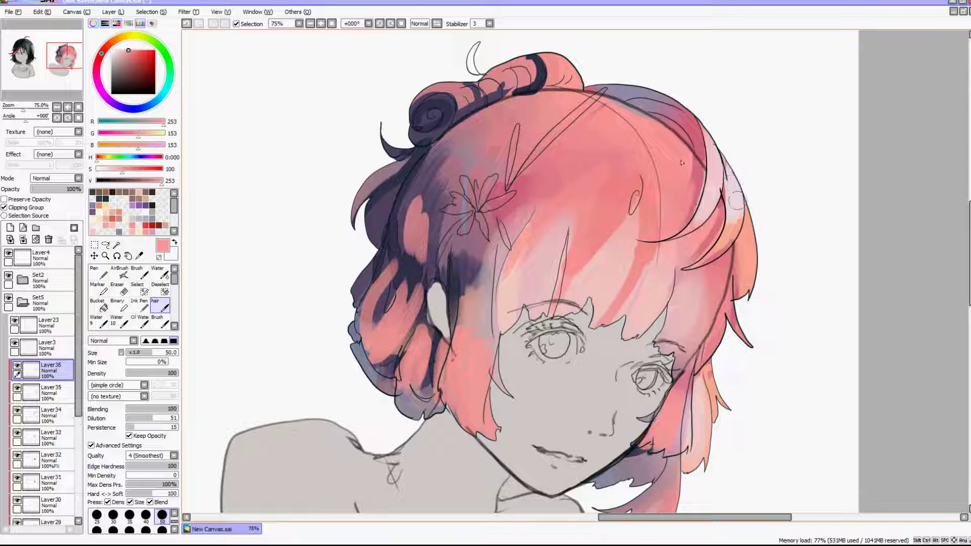
right_click(735, 193)
click(57, 179)
click(53, 211)
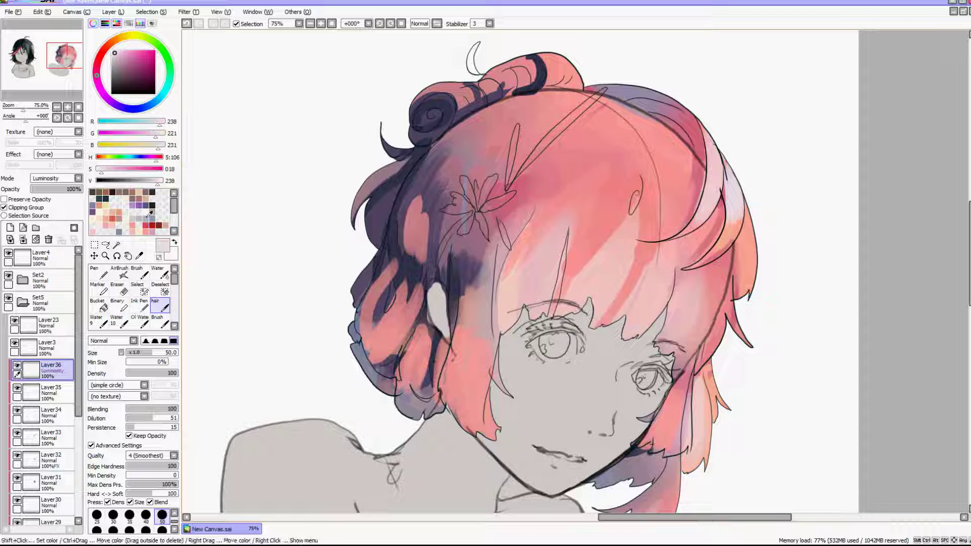
right_click(715, 151)
click(187, 23)
mouse_move(555, 52)
mouse_down()
mouse_move(560, 76)
mouse_move(502, 26)
mouse_up()
mouse_move(521, 60)
mouse_down()
mouse_move(531, 69)
mouse_move(498, 94)
mouse_up()
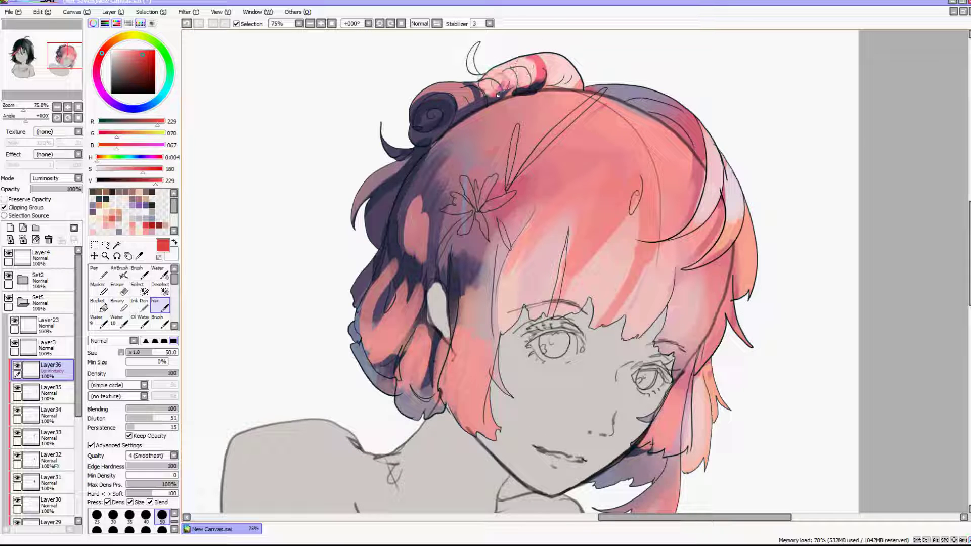
Step: Brighten the outer locks and fringe on the Luminosity layer, raising the hair brush size to 120 for the fringe and side lock
mouse_move(668, 276)
mouse_down()
mouse_move(628, 255)
mouse_move(708, 323)
mouse_move(698, 420)
mouse_move(724, 359)
mouse_up()
scroll(723, 358, down, 3)
scroll(666, 266, up, 2)
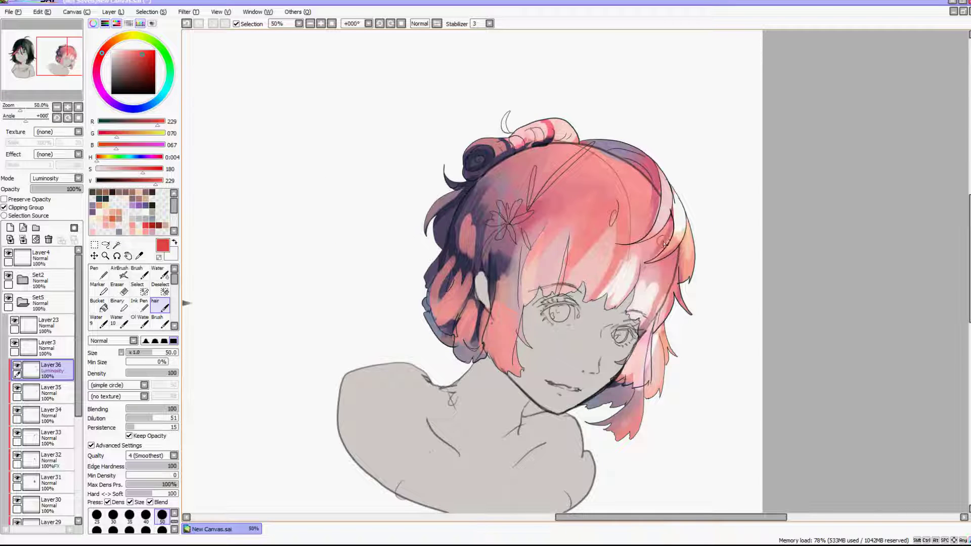
click(162, 530)
drag(569, 286, 590, 222)
mouse_move(602, 284)
mouse_down()
mouse_move(589, 207)
mouse_move(508, 362)
mouse_up()
Step: Try extending the Luminosity highlights over the outer strands and far-side locks, and undo those strokes
scroll(574, 225, down, 2)
scroll(538, 222, up, 2)
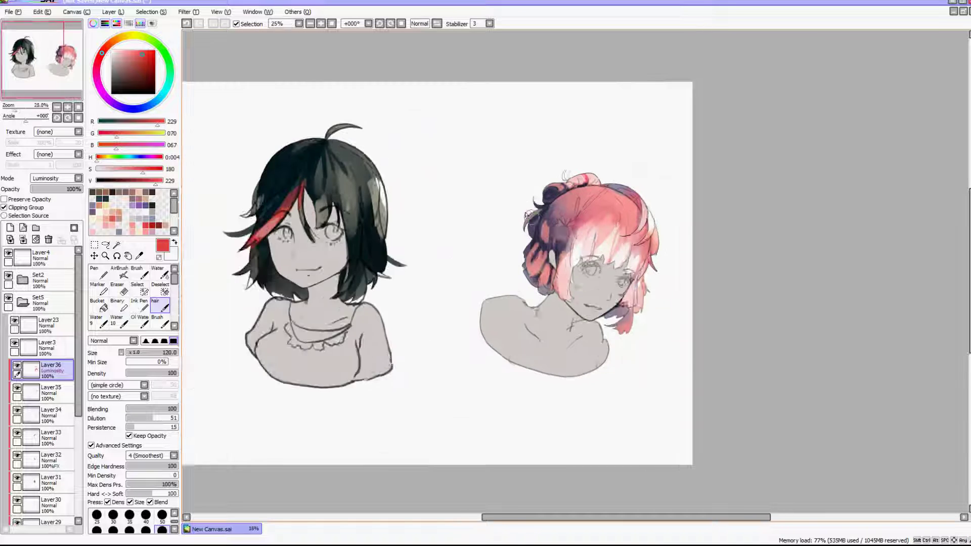
key(ctrl+z)
drag(655, 372, 674, 291)
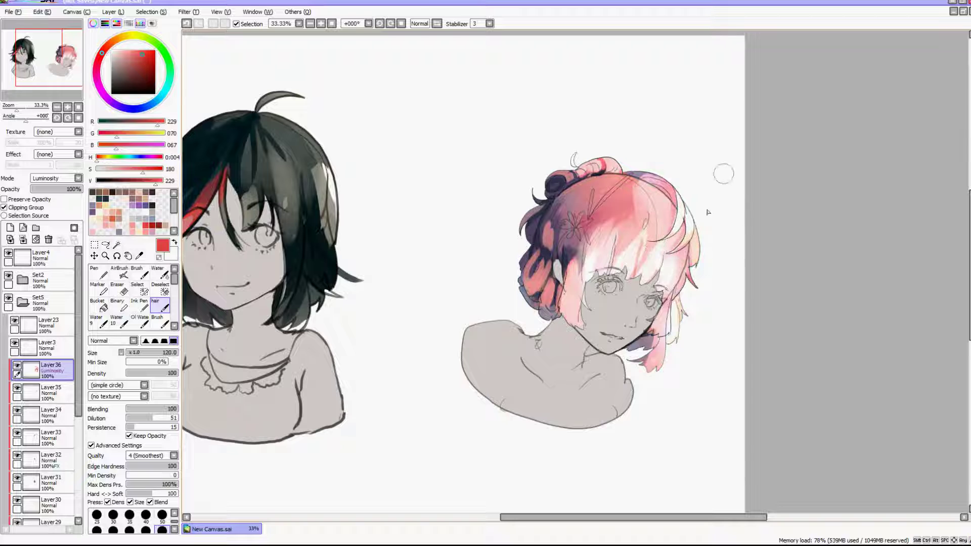
click(187, 23)
click(187, 23)
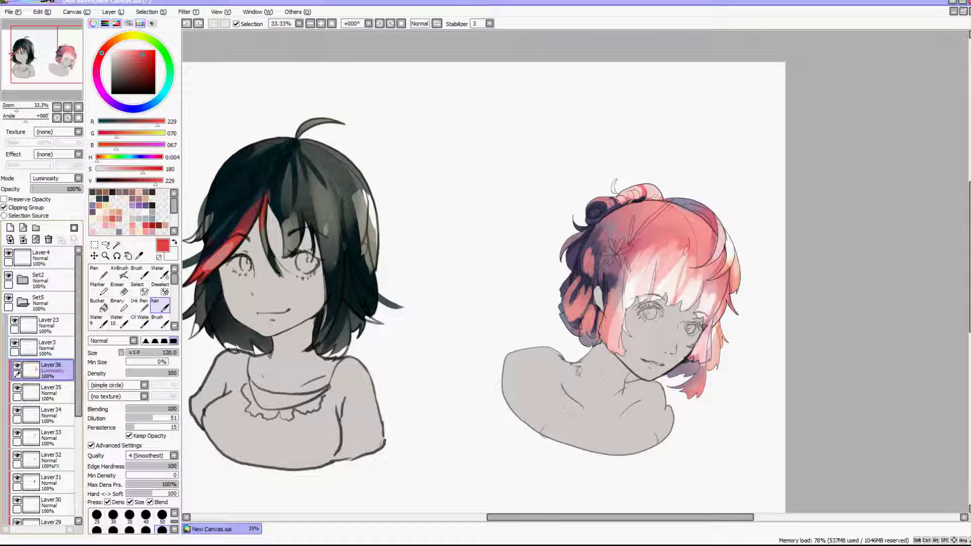
Step: Compare the hair with the Luminosity layer hidden and shown, and trim its highlights on the side lock and upper fringe with the size 50 eraser
click(18, 368)
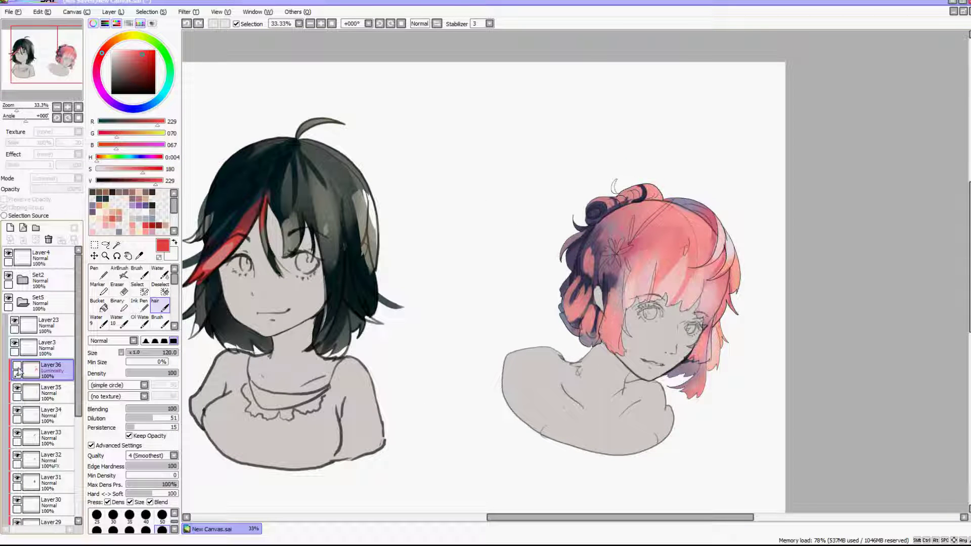
click(18, 368)
click(17, 368)
click(17, 368)
key(e)
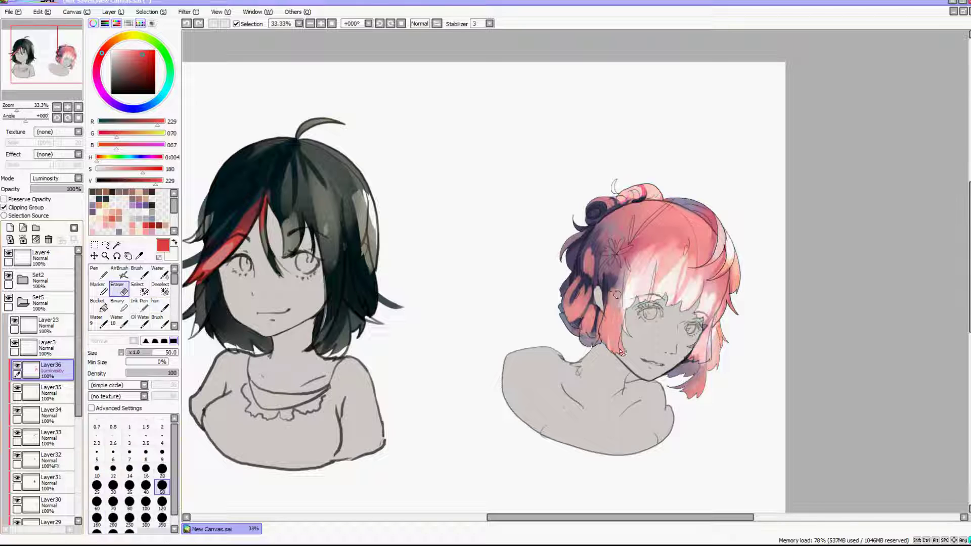
drag(629, 286, 692, 256)
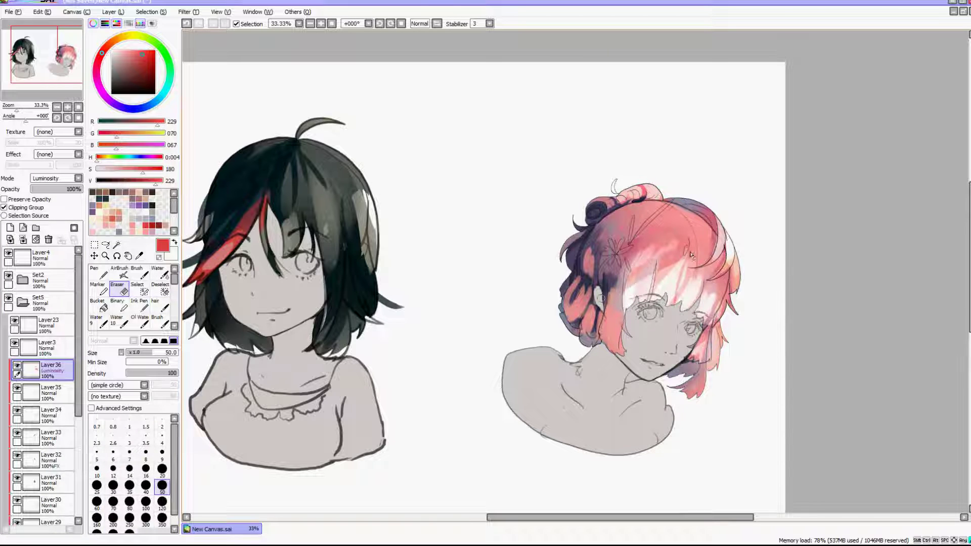
Step: Paint a bright highlight on the lock in front of the ear with the Ink Pen at size 50
click(140, 305)
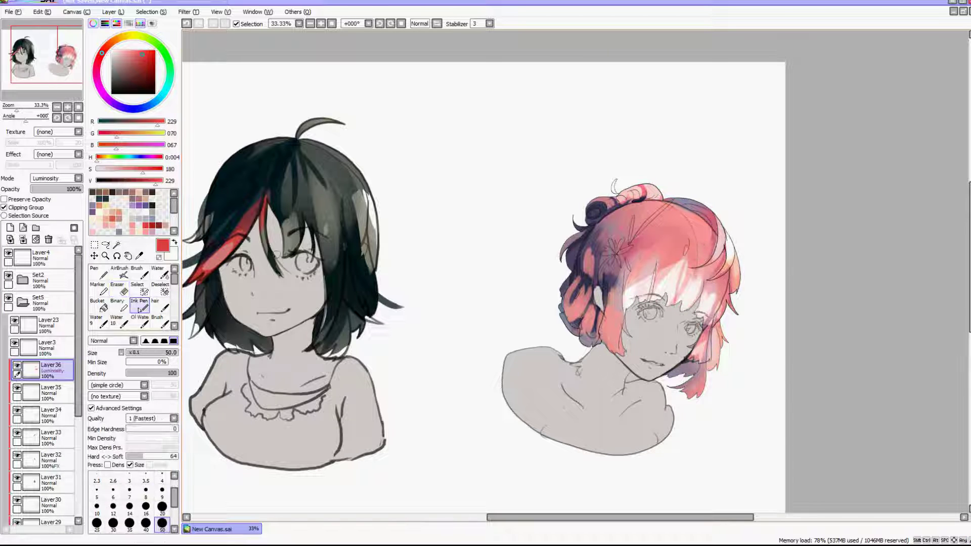
mouse_move(619, 285)
mouse_down()
mouse_move(621, 319)
mouse_move(610, 324)
mouse_up()
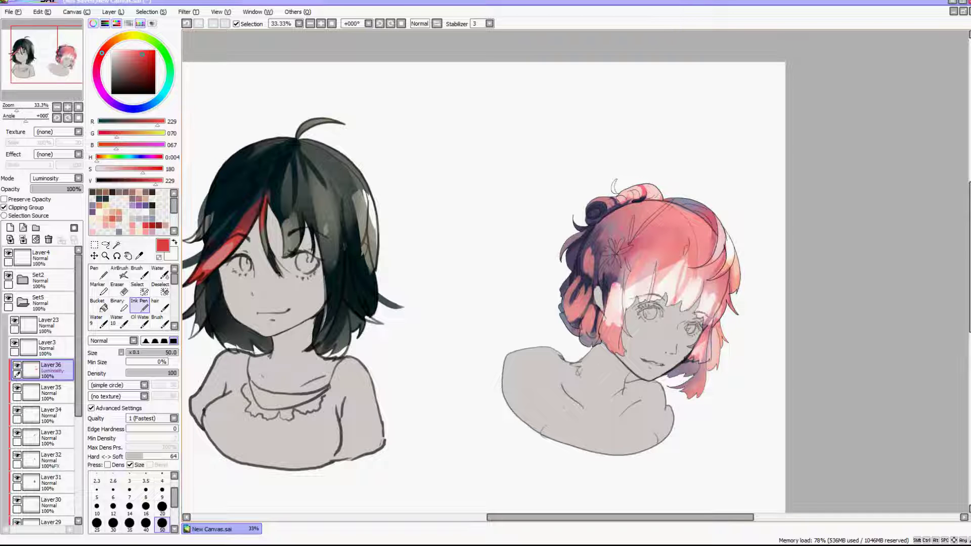
scroll(647, 308, down, 2)
scroll(637, 298, up, 1)
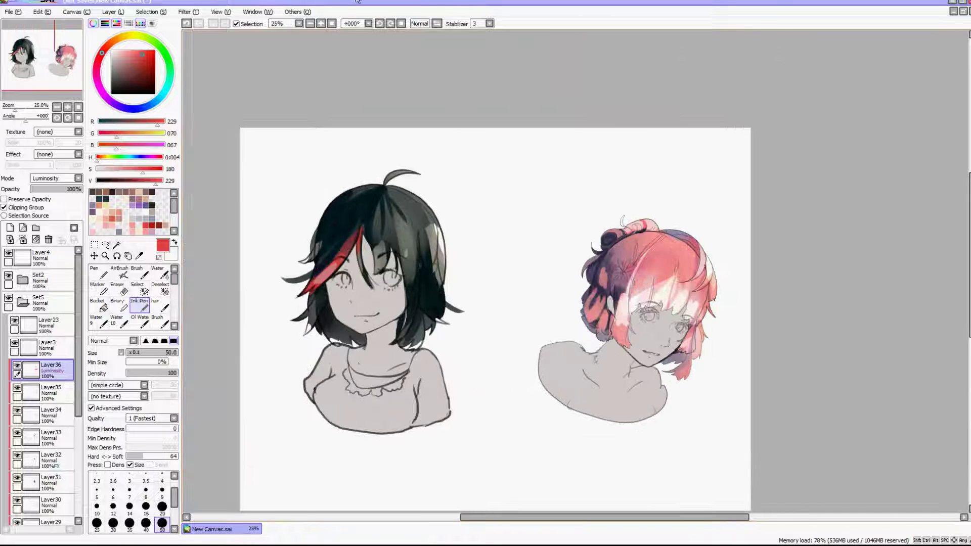
Step: Add a layer and paint dark purple (RGB 84, 69, 102) shadows along the curved outer strands with the hair brush at size 50
scroll(686, 190, up, 4)
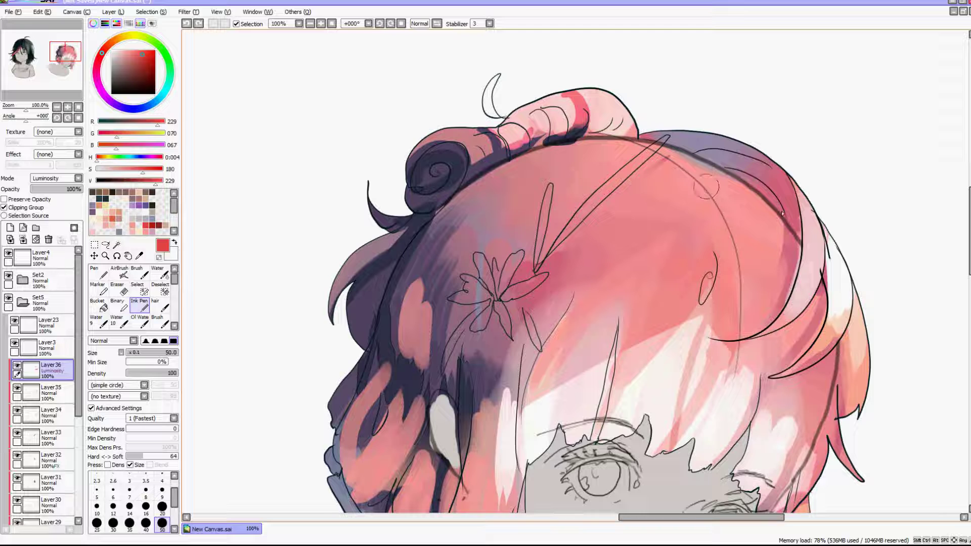
click(10, 228)
alt+click(380, 292)
click(160, 306)
click(162, 515)
mouse_move(784, 215)
mouse_down()
mouse_move(789, 289)
mouse_move(718, 309)
mouse_move(789, 298)
mouse_move(649, 130)
mouse_move(804, 251)
mouse_move(824, 318)
mouse_move(763, 372)
mouse_move(798, 251)
mouse_move(721, 307)
mouse_up()
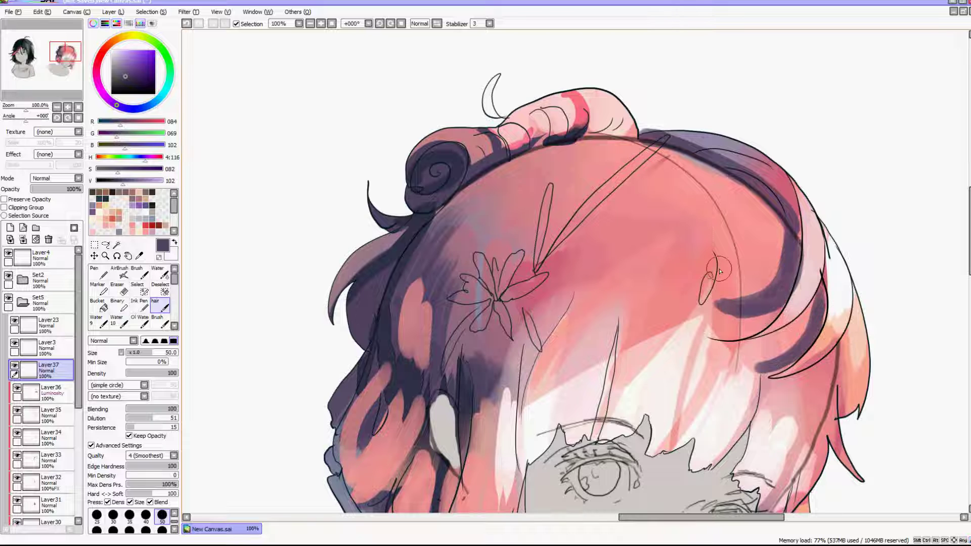
Step: Fill the section between the parting curve and outer strands with dark purple, blending in greyish lavender (RGB 152, 141, 169)
scroll(720, 267, down, 5)
scroll(745, 230, up, 6)
drag(615, 148, 733, 324)
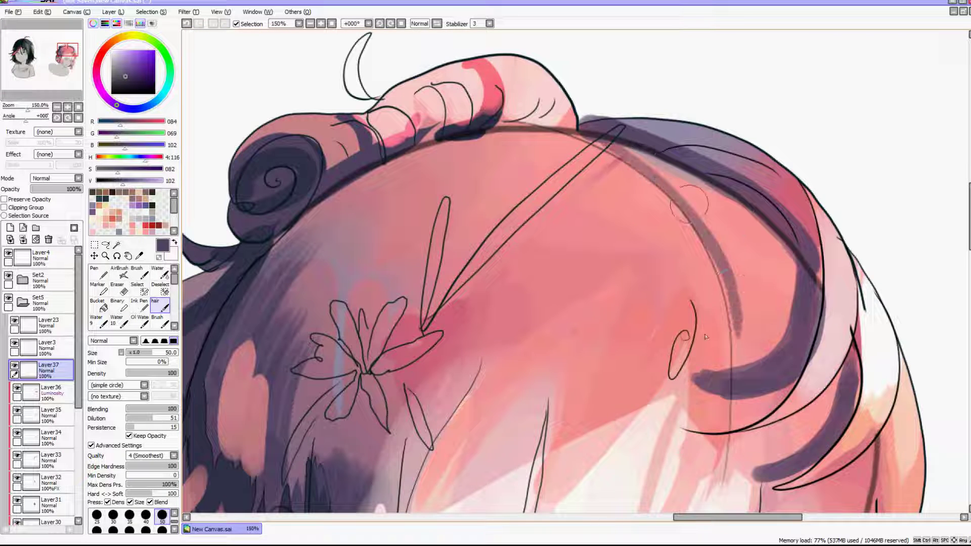
drag(642, 158, 771, 324)
right_click(680, 130)
drag(741, 258, 753, 344)
drag(711, 208, 787, 278)
drag(602, 153, 728, 273)
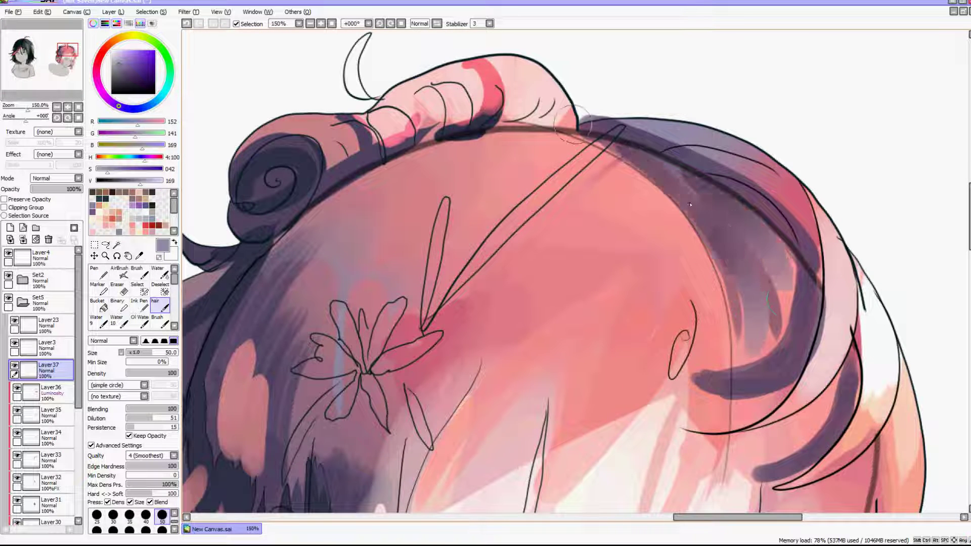
Step: Apply the Fringe effect with width 1 to the layer holding the purple outer-strand shadows
scroll(586, 285, down, 6)
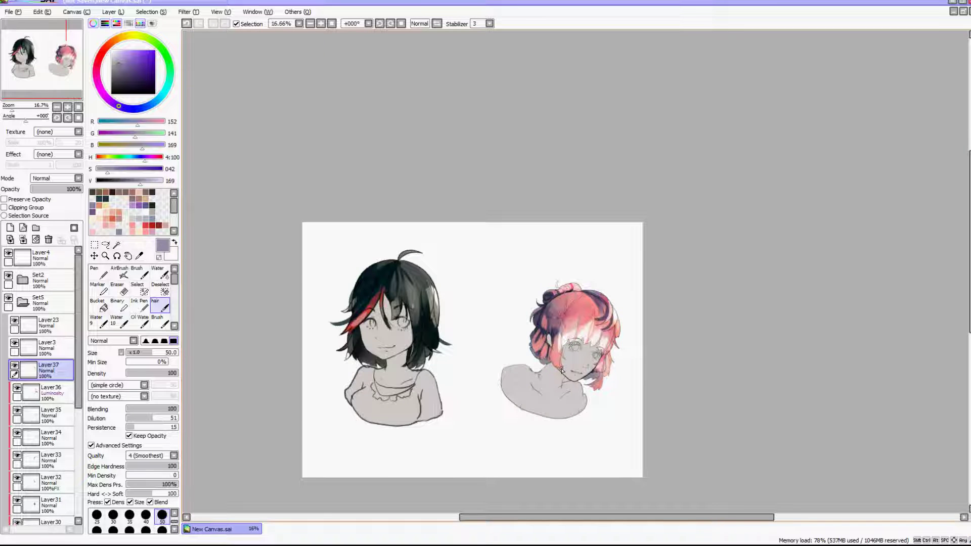
scroll(557, 360, up, 3)
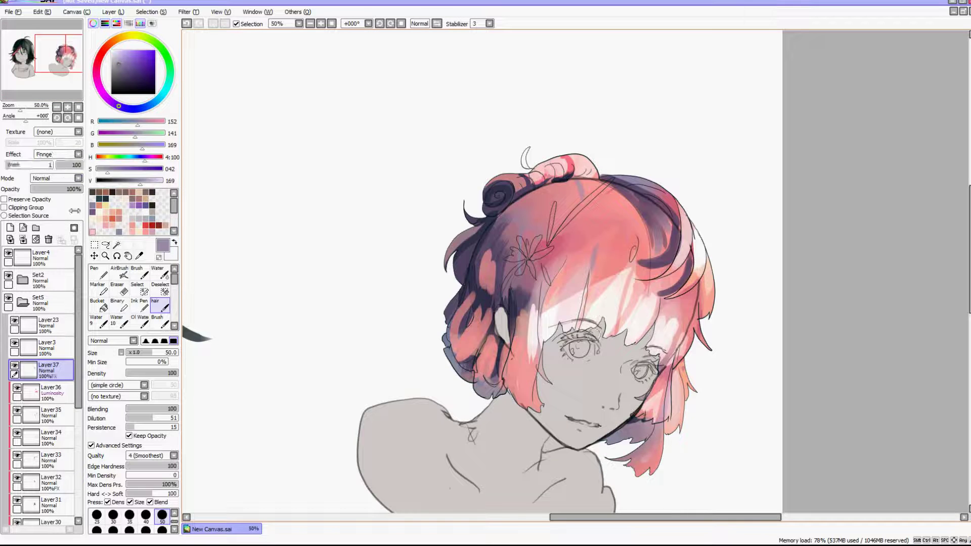
Step: Try a soft greyish lavender wash over the outer edge of the pink hair with the Water brush at size 350
click(161, 278)
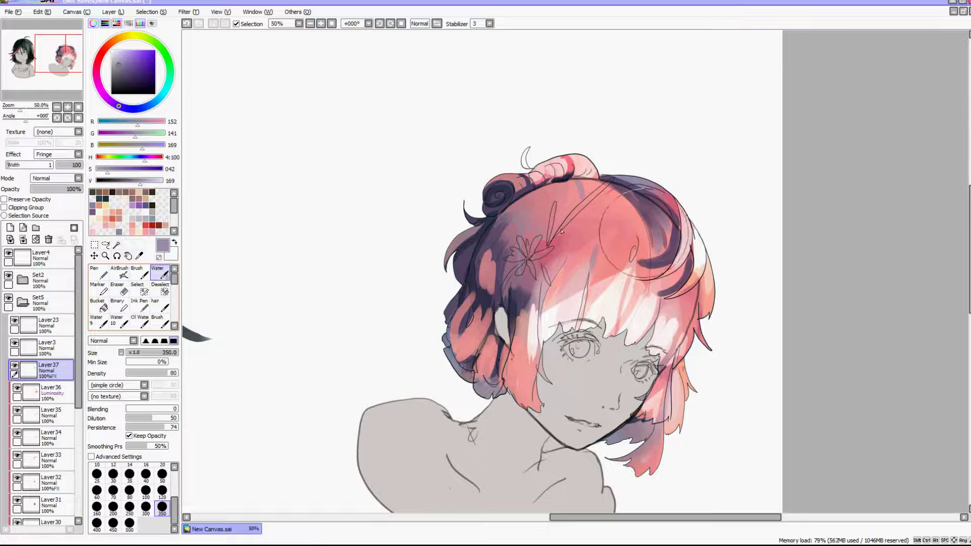
scroll(598, 149, down, 3)
scroll(598, 149, up, 3)
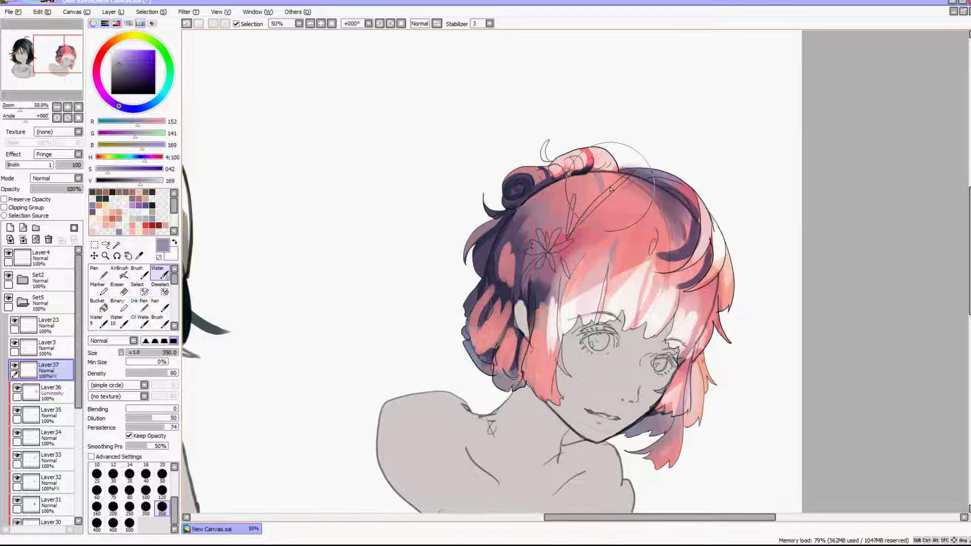
scroll(719, 151, down, 3)
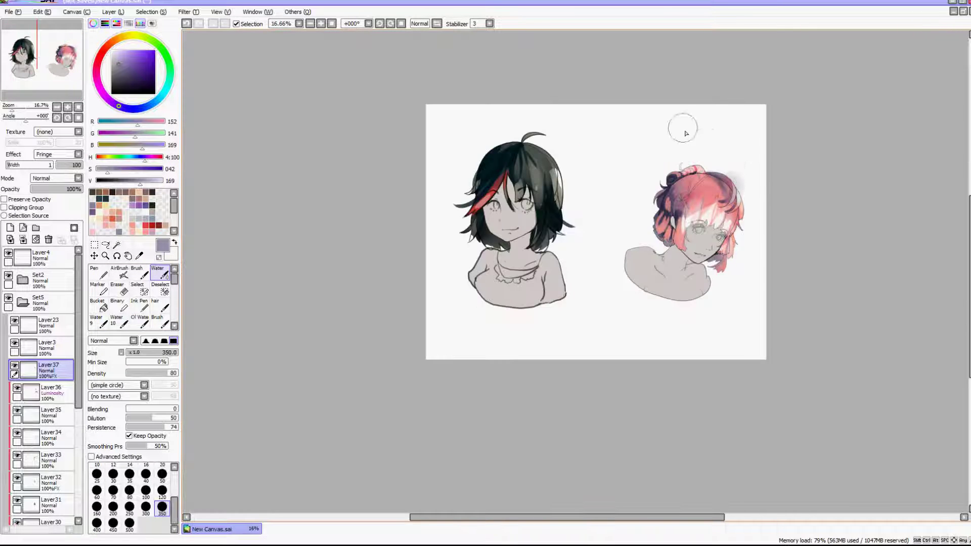
scroll(700, 112, up, 2)
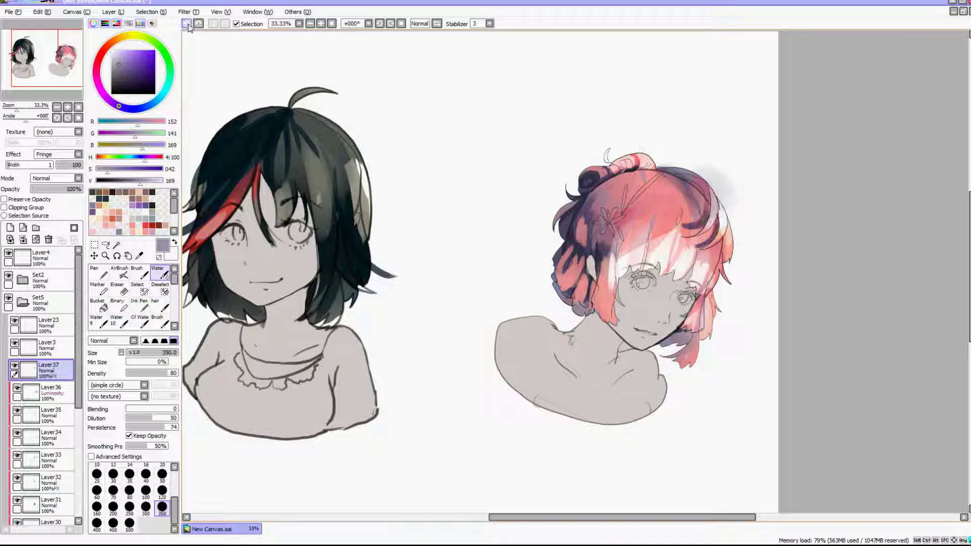
scroll(710, 192, down, 2)
scroll(528, 258, up, 1)
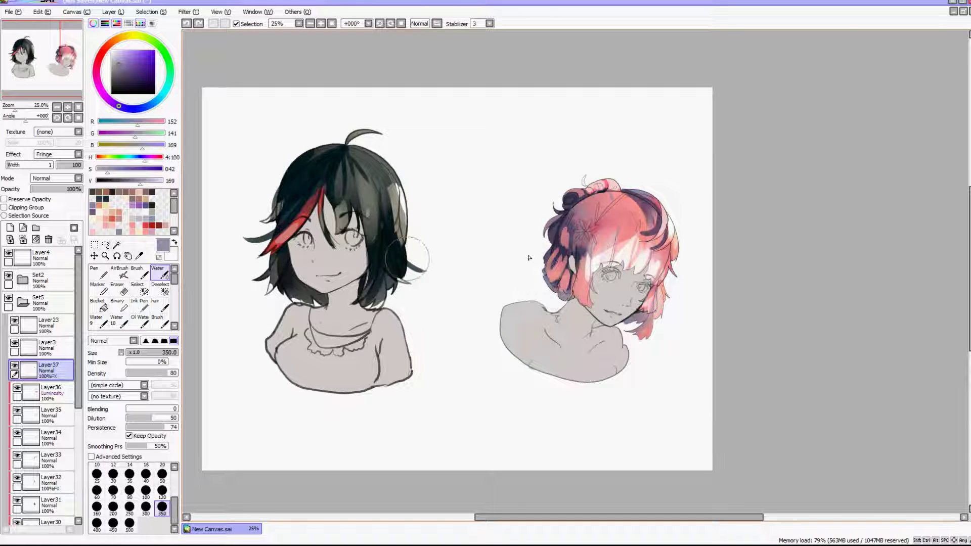
Step: Add a layer and paint dark navy (RGB 51, 48, 72) shadows between the locks behind the ear with the Ink Pen at size 50
scroll(601, 351, up, 2)
scroll(707, 290, up, 2)
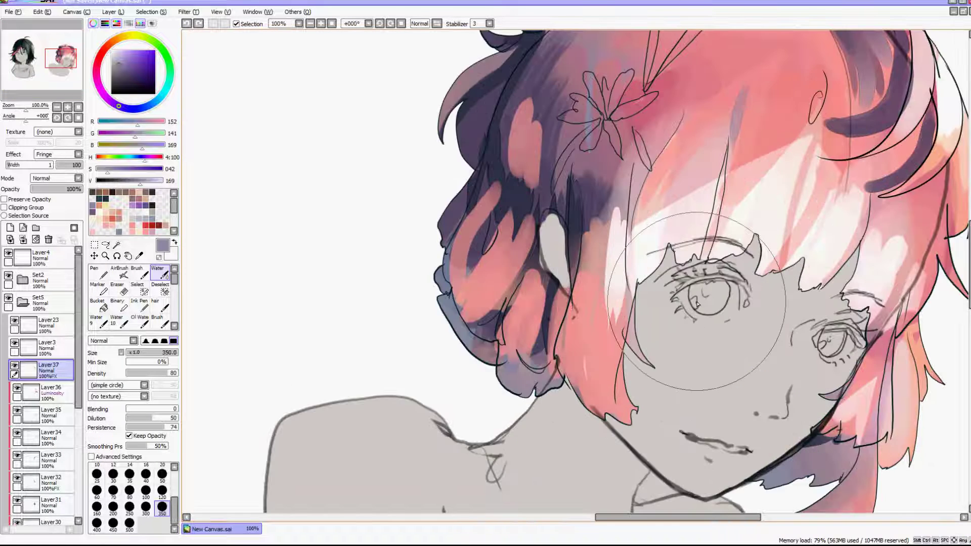
right_click(513, 190)
click(10, 228)
click(139, 305)
drag(493, 216, 466, 302)
drag(517, 238, 470, 314)
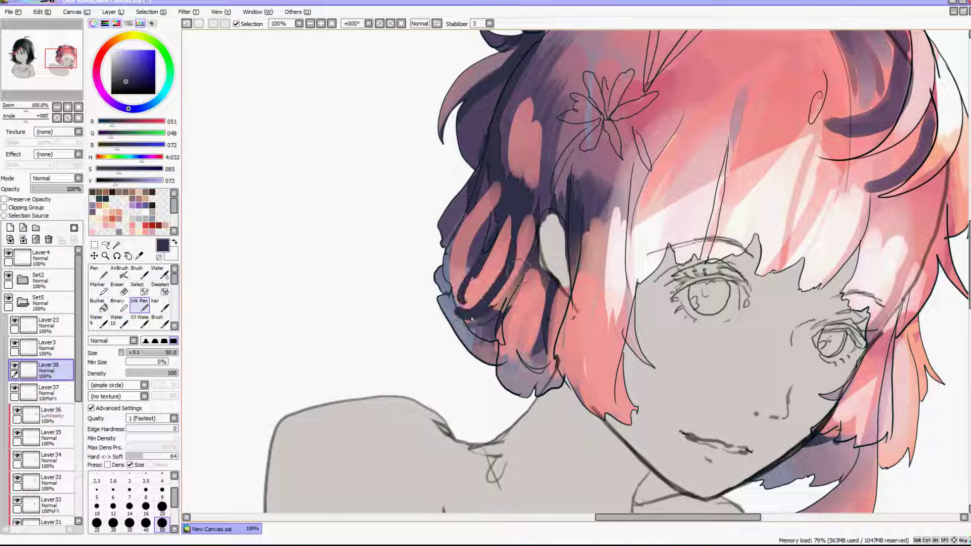
drag(534, 218, 483, 315)
mouse_move(485, 237)
mouse_down()
mouse_move(462, 315)
mouse_move(501, 315)
mouse_up()
mouse_move(545, 281)
mouse_down()
mouse_move(530, 354)
mouse_move(501, 367)
mouse_move(547, 364)
mouse_up()
drag(582, 278, 554, 375)
Step: Paint dark purple (RGB 84, 69, 101) strokes along the outer locks of the hair behind the ear
scroll(540, 204, down, 5)
scroll(561, 244, up, 6)
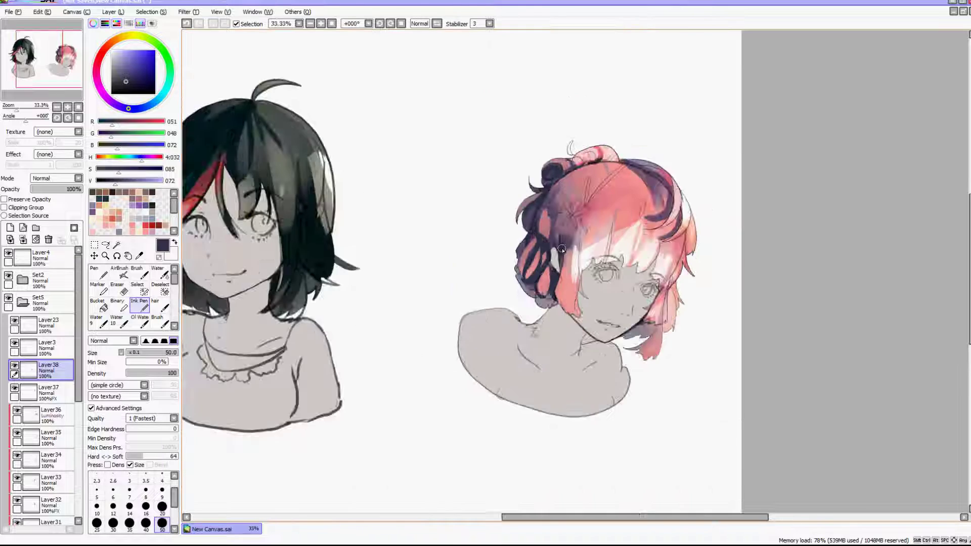
right_click(512, 184)
drag(486, 257, 443, 349)
drag(468, 273, 434, 357)
Step: Fill the hair beneath the jawline with dark purple shadow using the Ink Pen at size 50
scroll(472, 218, down, 3)
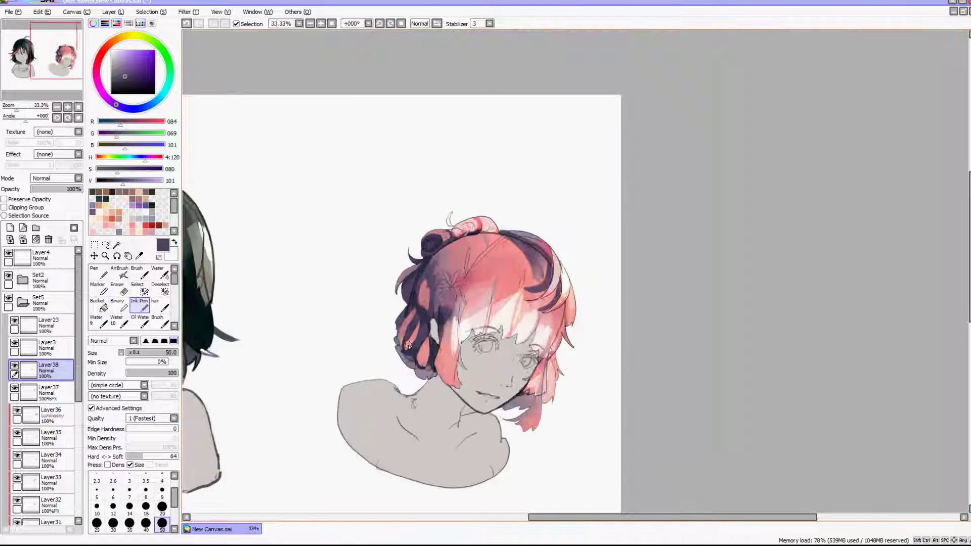
scroll(487, 260, down, 2)
scroll(420, 312, up, 1)
scroll(484, 295, up, 5)
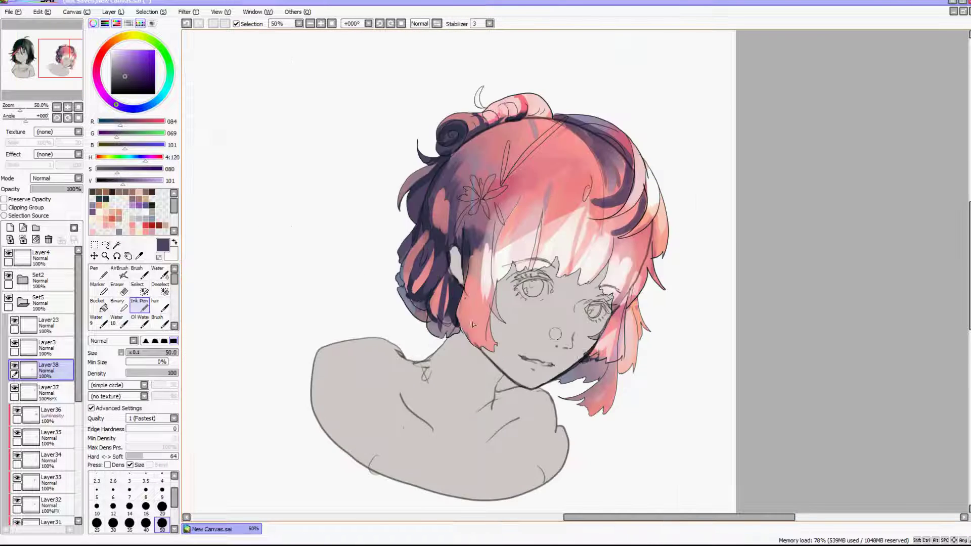
mouse_move(607, 354)
mouse_down()
mouse_move(586, 389)
mouse_move(572, 367)
mouse_move(519, 387)
mouse_up()
drag(544, 356, 470, 407)
drag(562, 374, 509, 411)
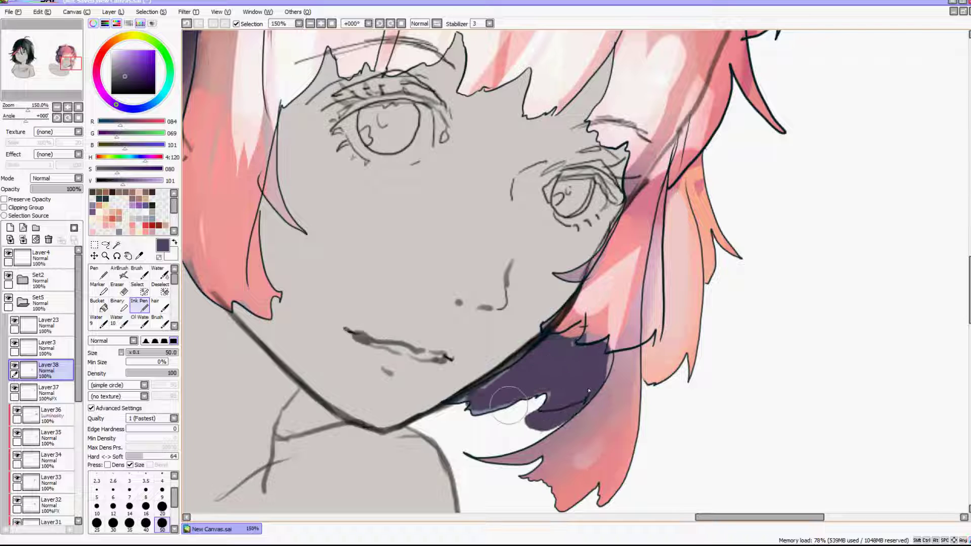
Step: Examine the pink hair's shading beside the black-haired character, from the full canvas and up close
scroll(476, 337, down, 6)
scroll(475, 289, up, 1)
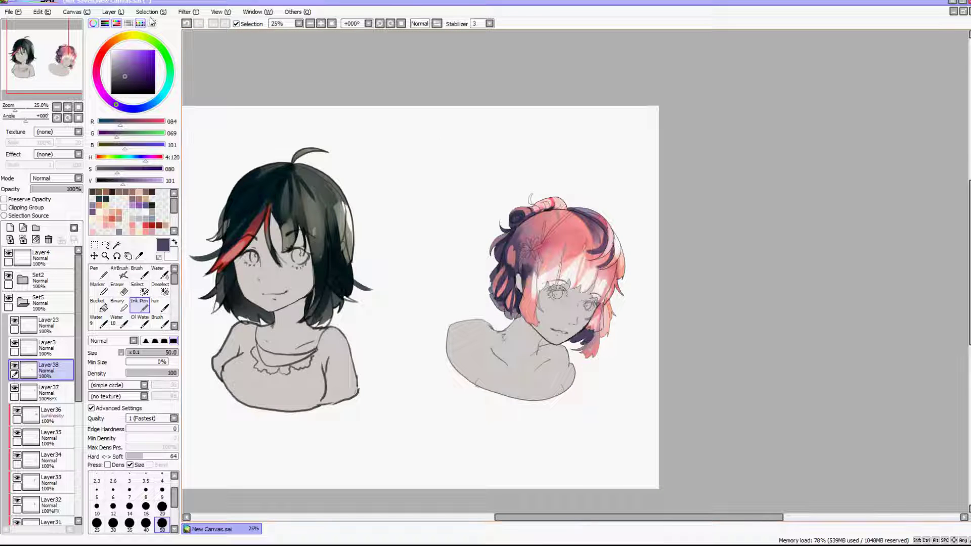
scroll(461, 215, down, 1)
scroll(459, 228, up, 1)
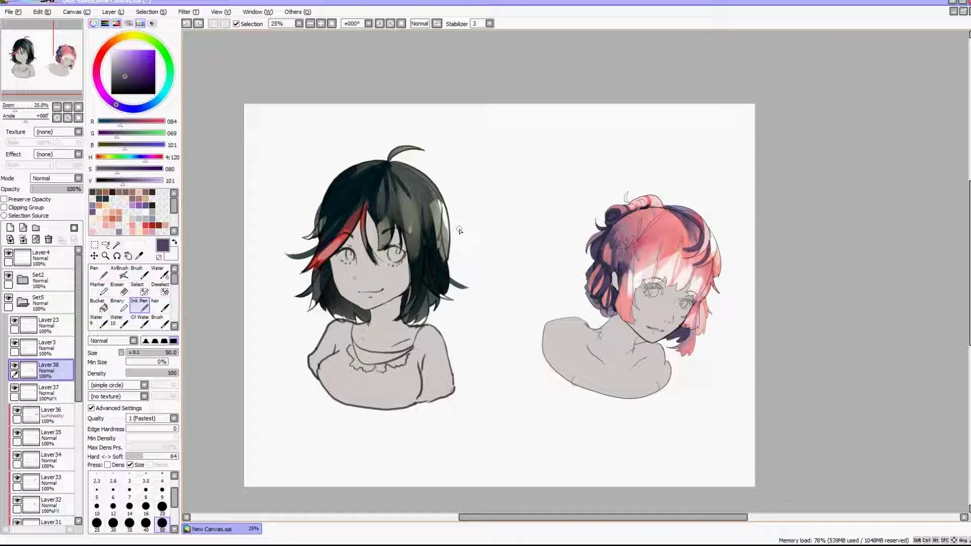
scroll(508, 309, up, 1)
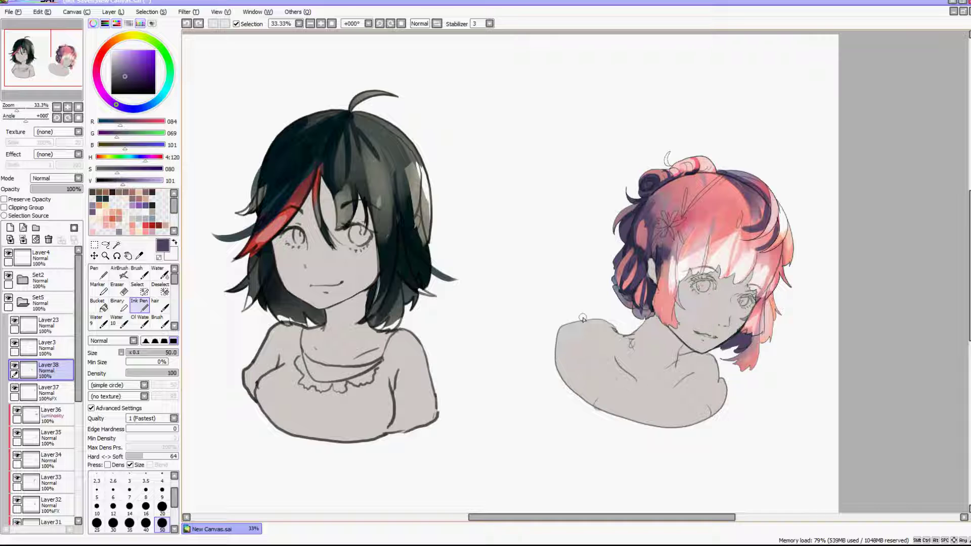
scroll(584, 318, down, 2)
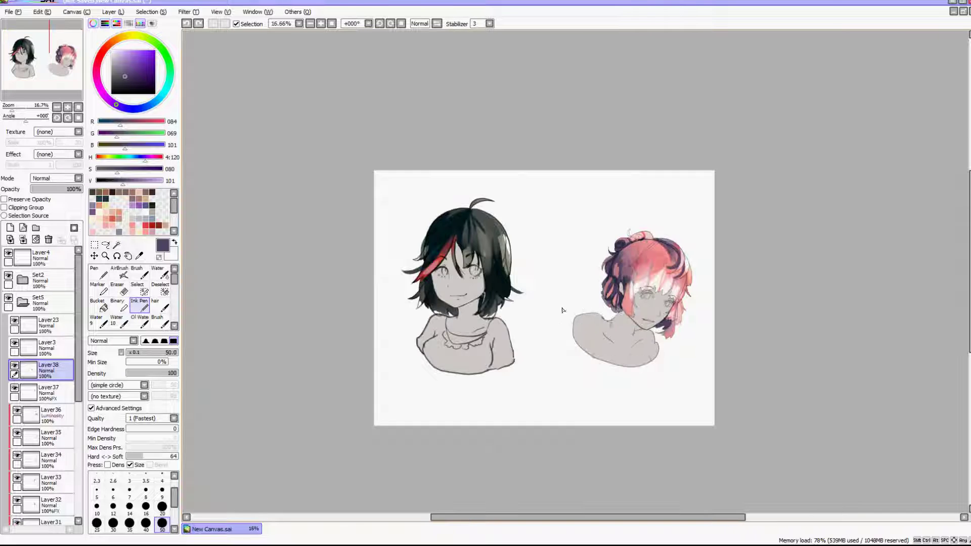
scroll(567, 306, up, 4)
scroll(455, 354, down, 4)
scroll(618, 356, up, 3)
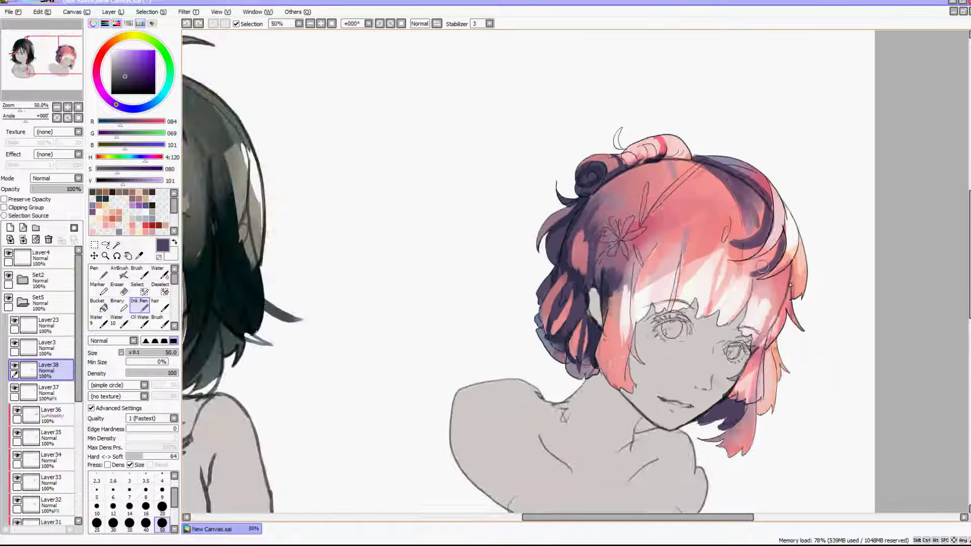
Step: Add a new layer above the dark shadow layers and check the hair against the whole canvas
click(11, 227)
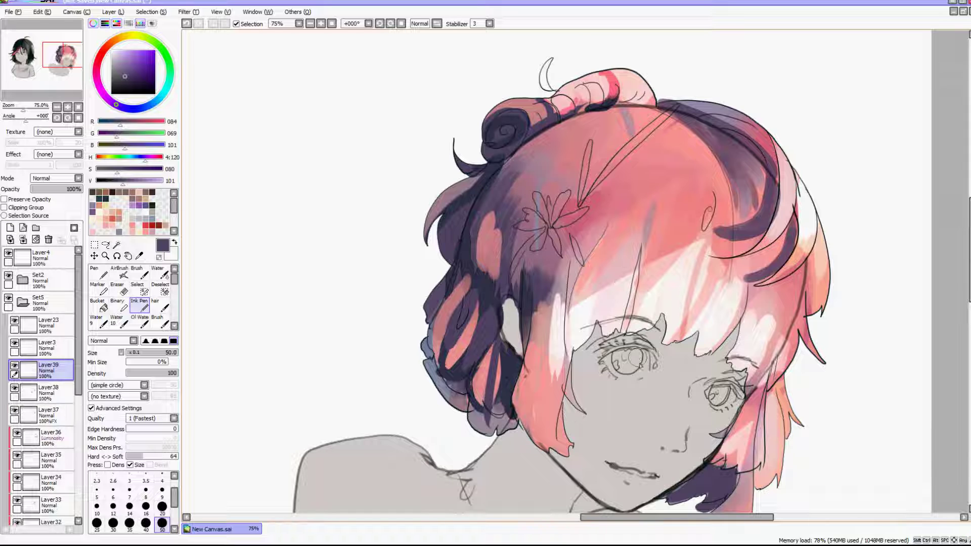
scroll(627, 273, down, 1)
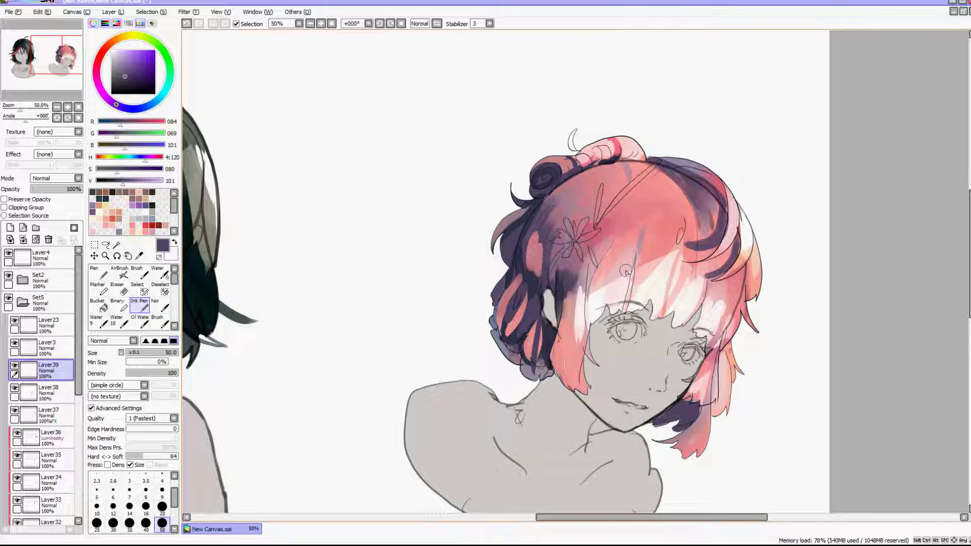
scroll(626, 273, down, 2)
scroll(501, 308, up, 1)
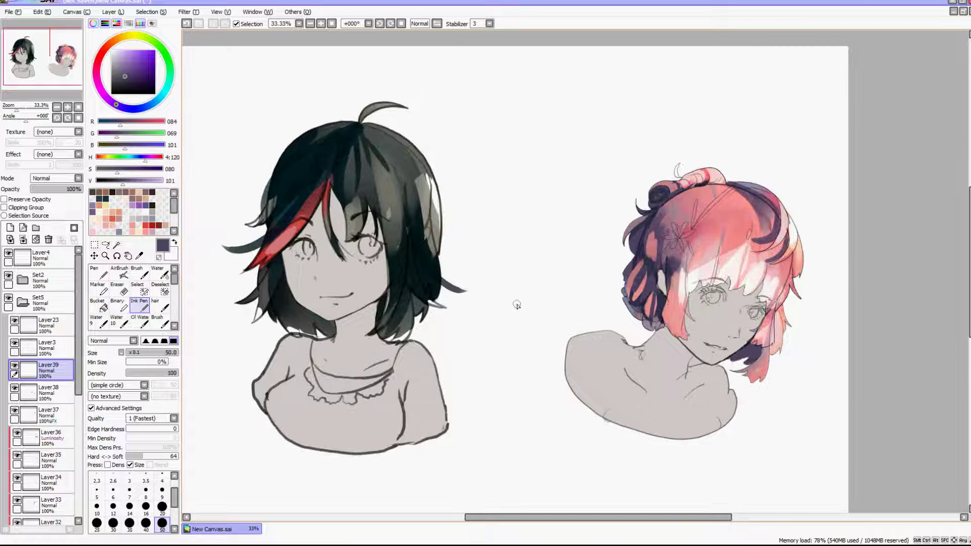